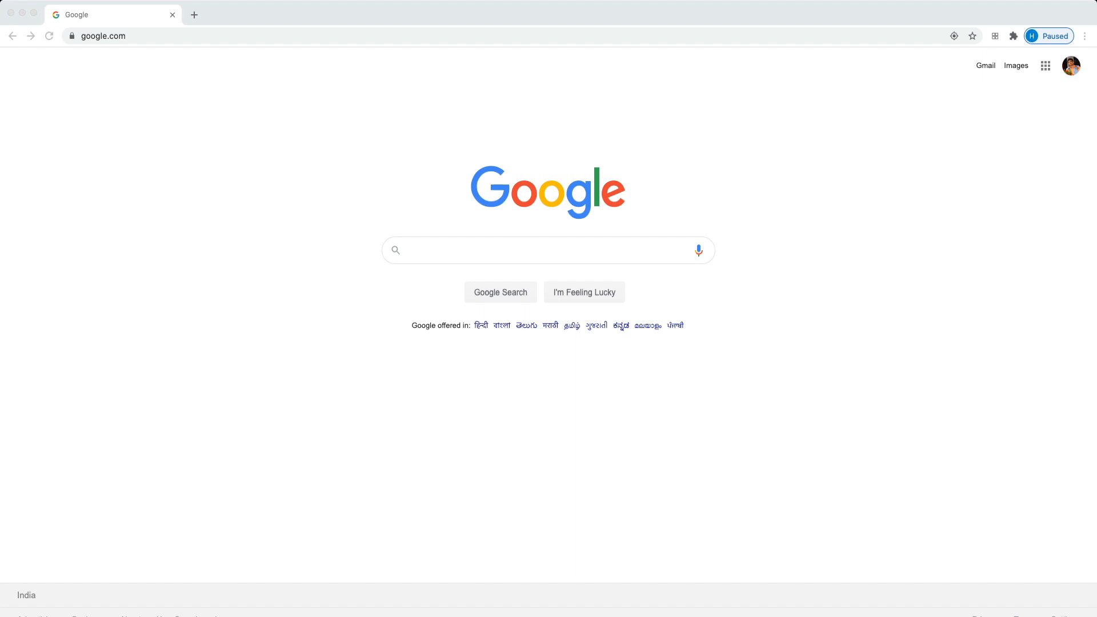
# Step: Search Google for "obs studio" and open the official OBS Open Broadcaster Software website
pyautogui.click(410, 250)
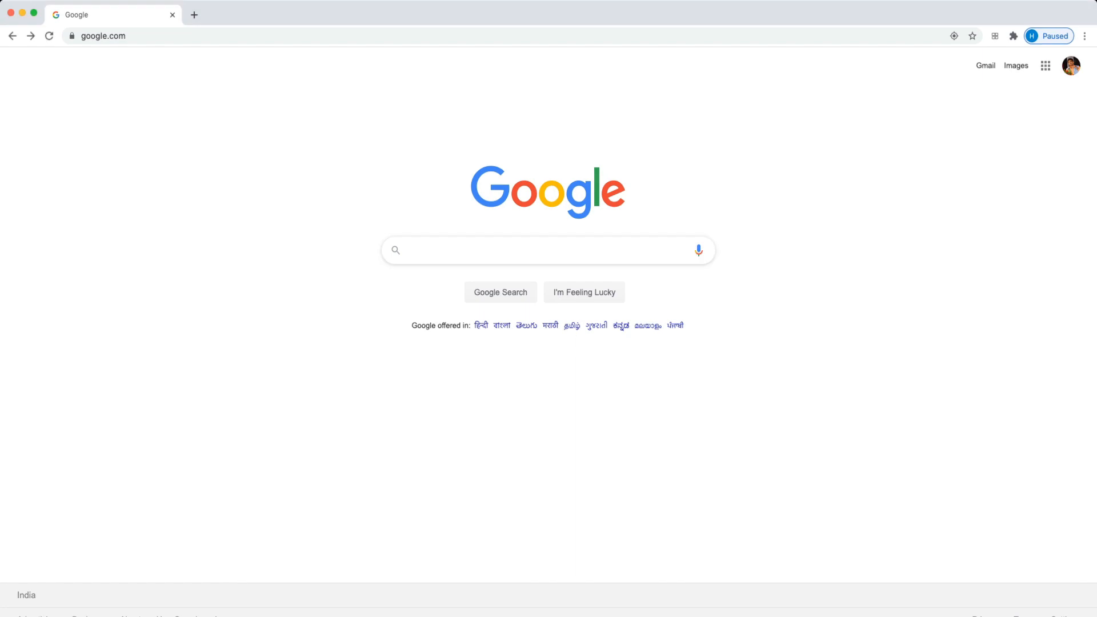
pyautogui.write('obs')
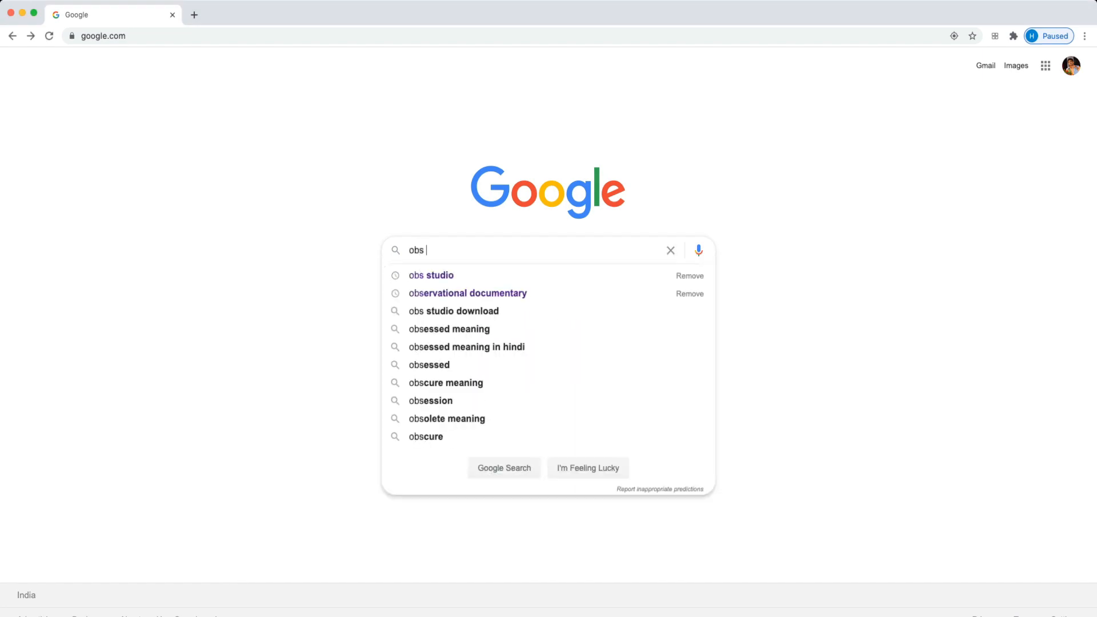
pyautogui.write(' studio')
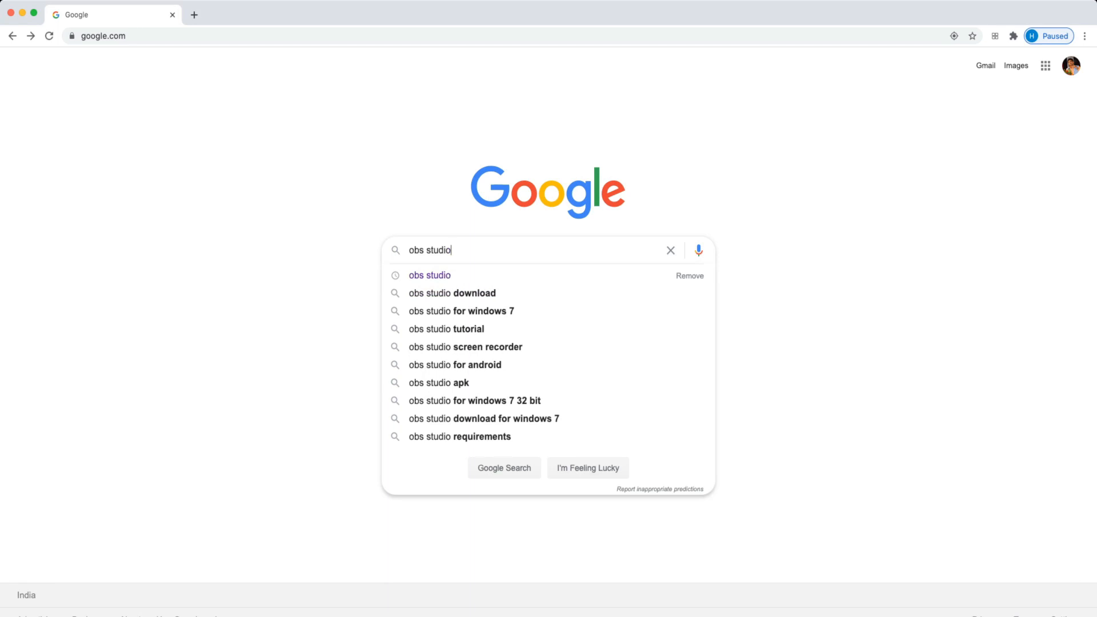
pyautogui.press('Return')
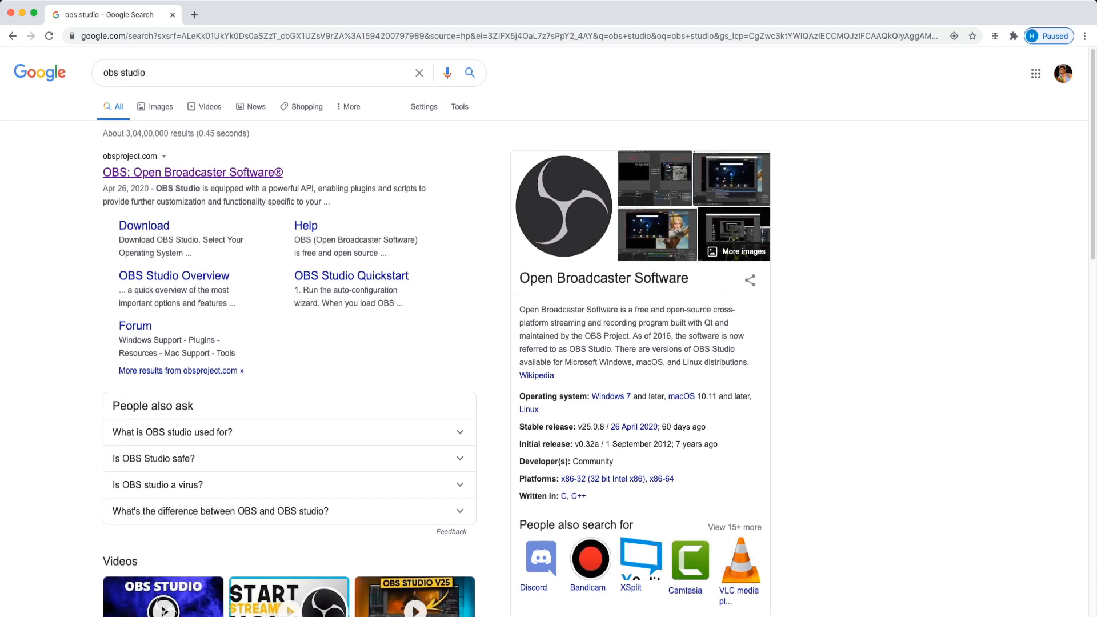
pyautogui.click(193, 172)
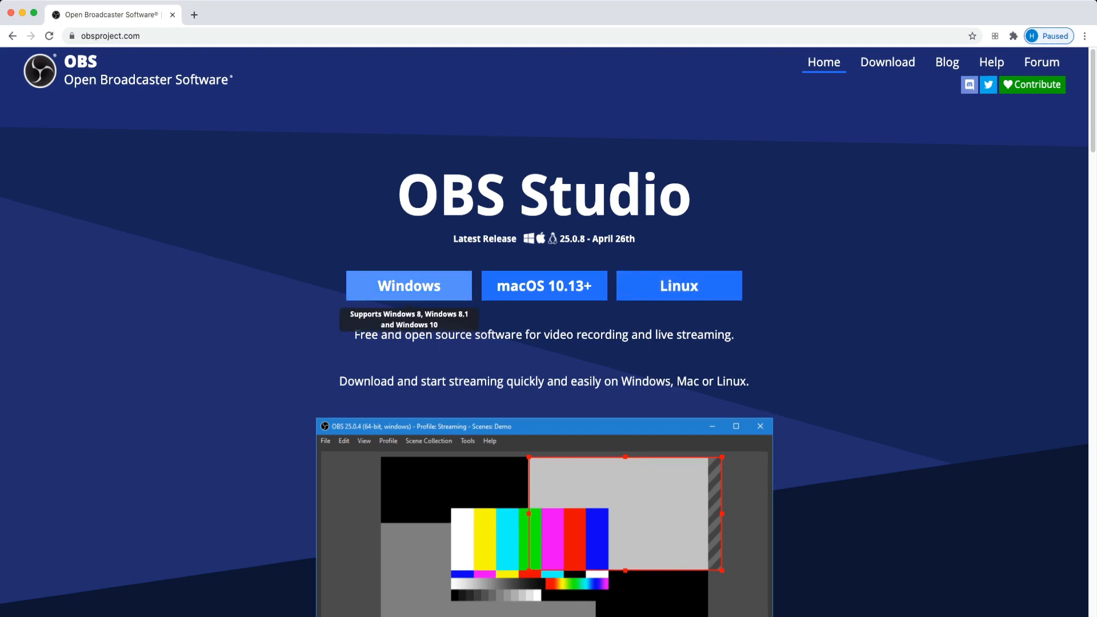
# Step: Download the Windows installer of OBS Studio and open the site's download page with the options for each operating system
pyautogui.click(409, 285)
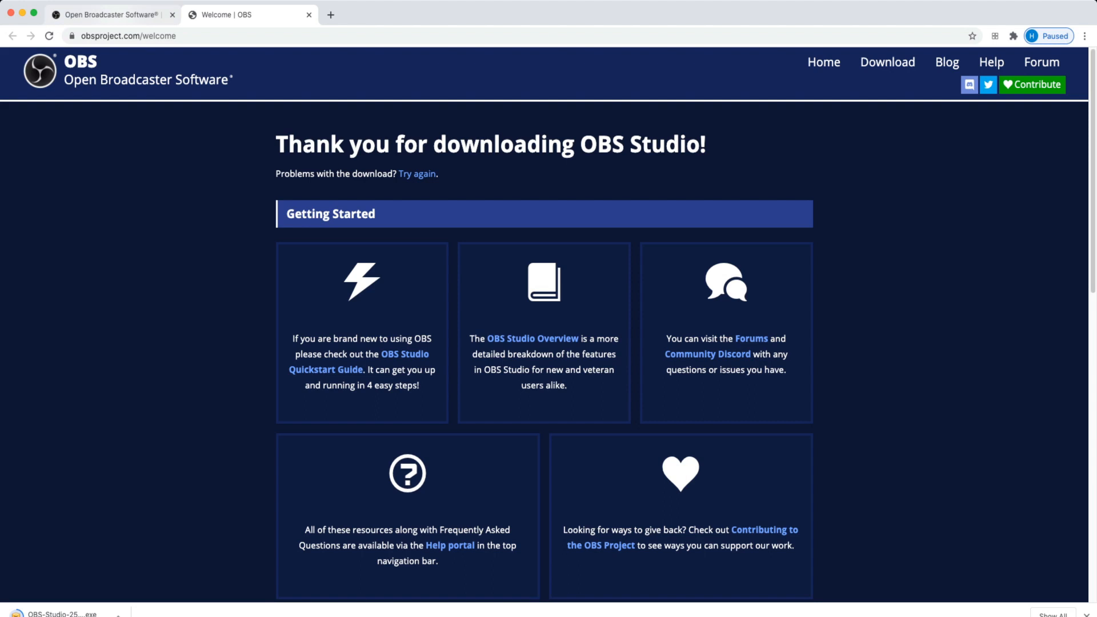
pyautogui.click(109, 14)
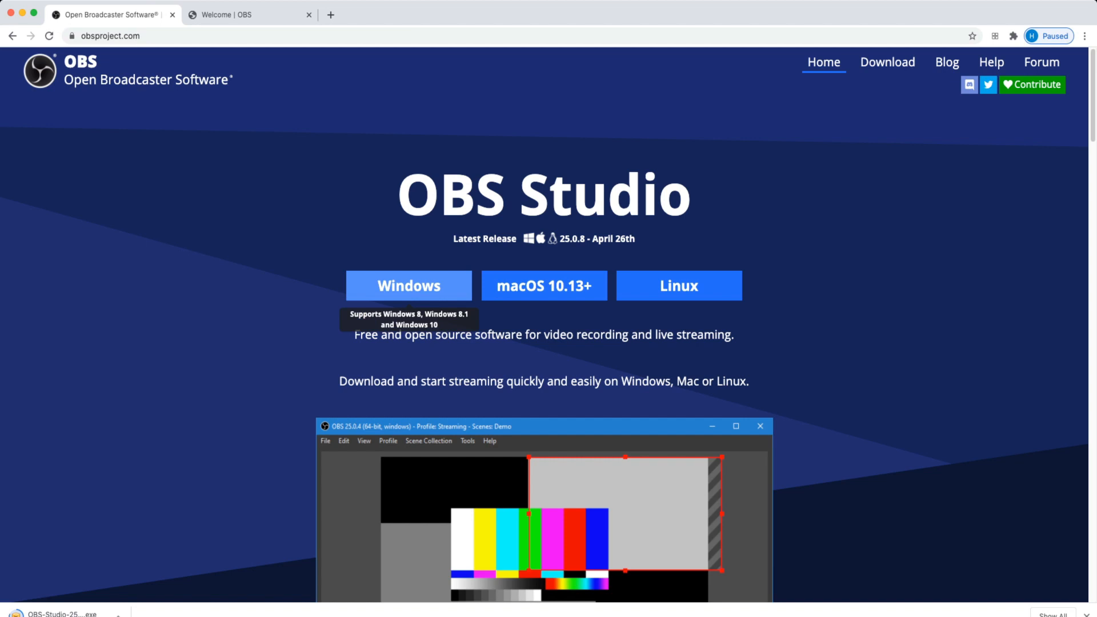
pyautogui.click(887, 62)
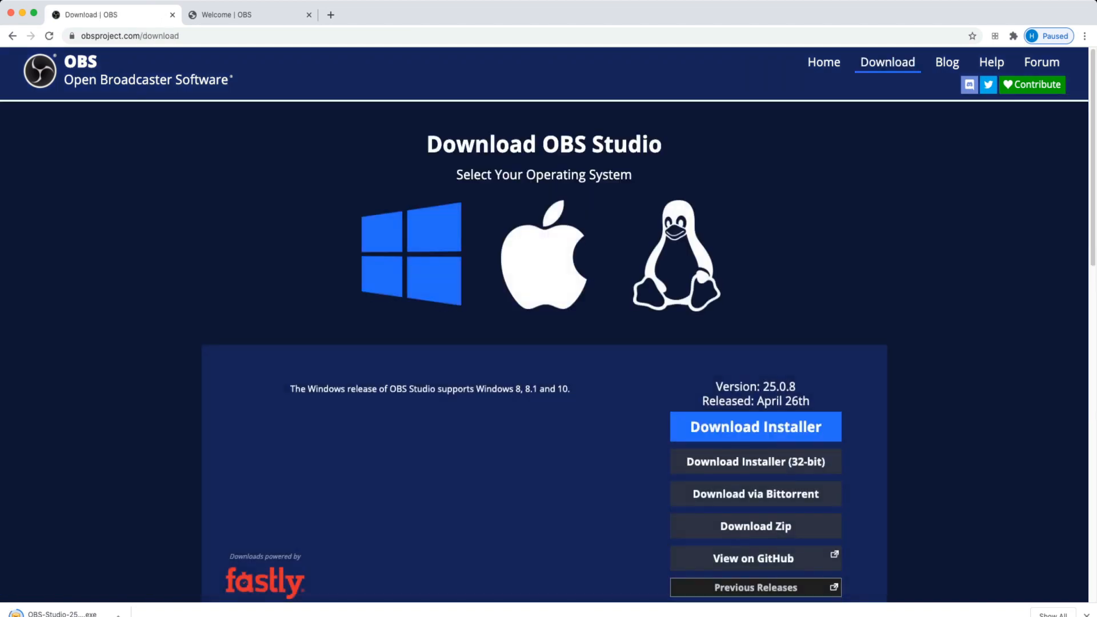
pyautogui.scroll(-3, 756, 357)
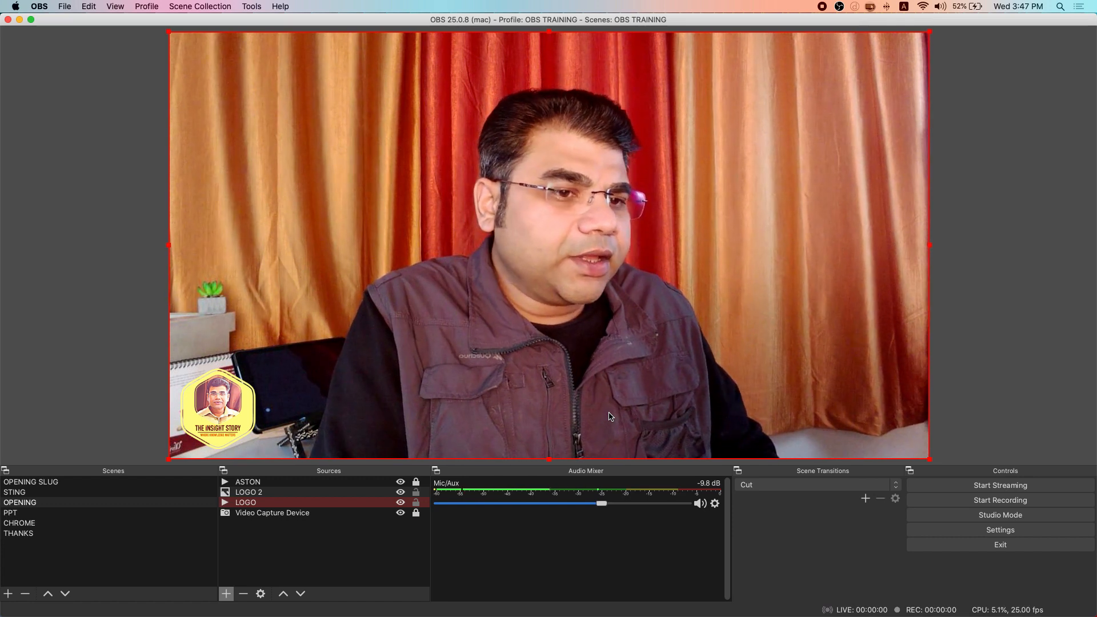
# Step: Switch to OBS and preview the scenes OPENING SLUG, STING, OPENING, PPT and THANKS in turn
pyautogui.click(130, 485)
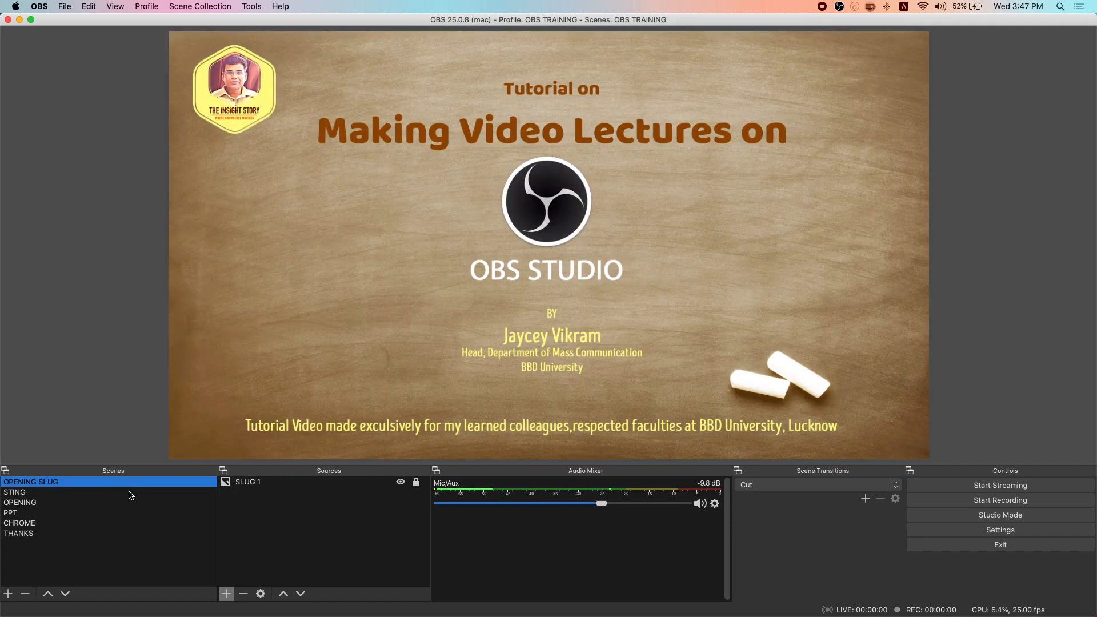
pyautogui.click(128, 493)
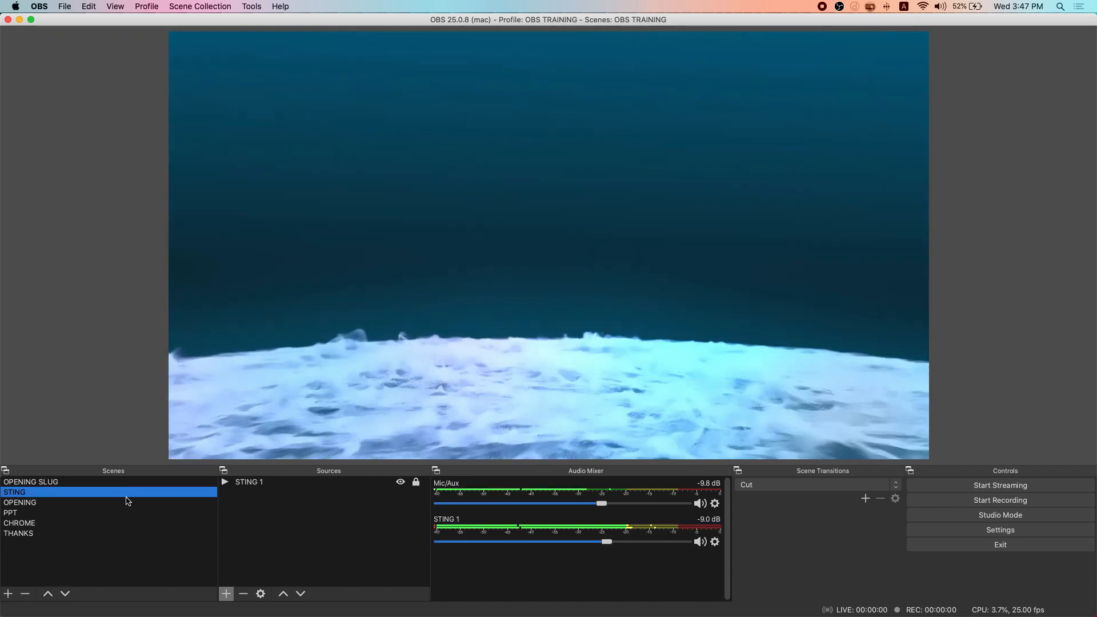
pyautogui.click(126, 505)
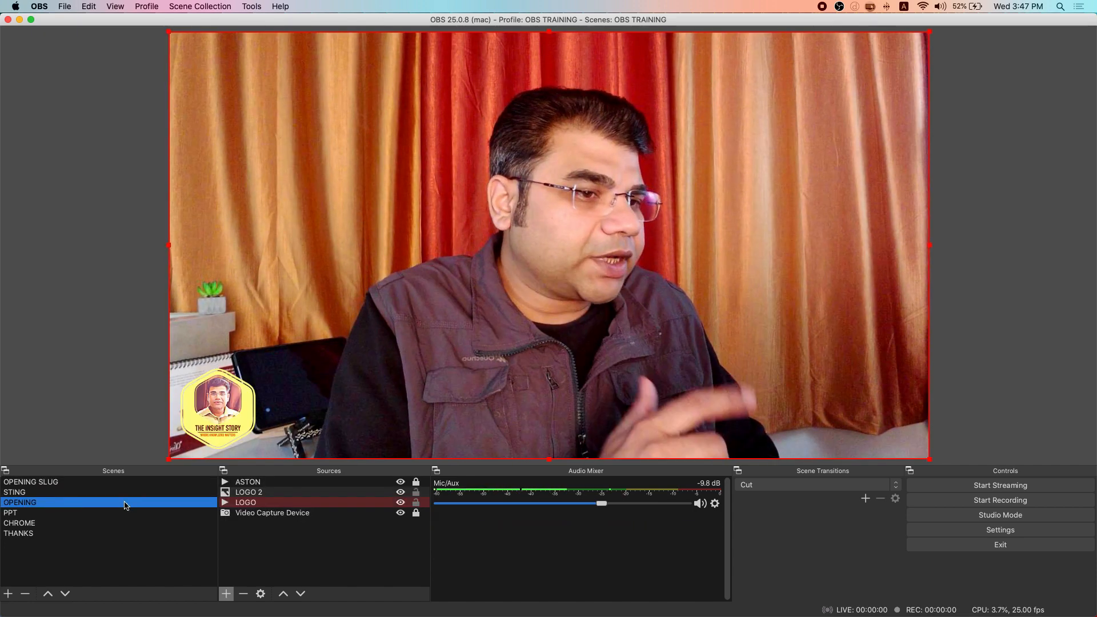
pyautogui.click(121, 514)
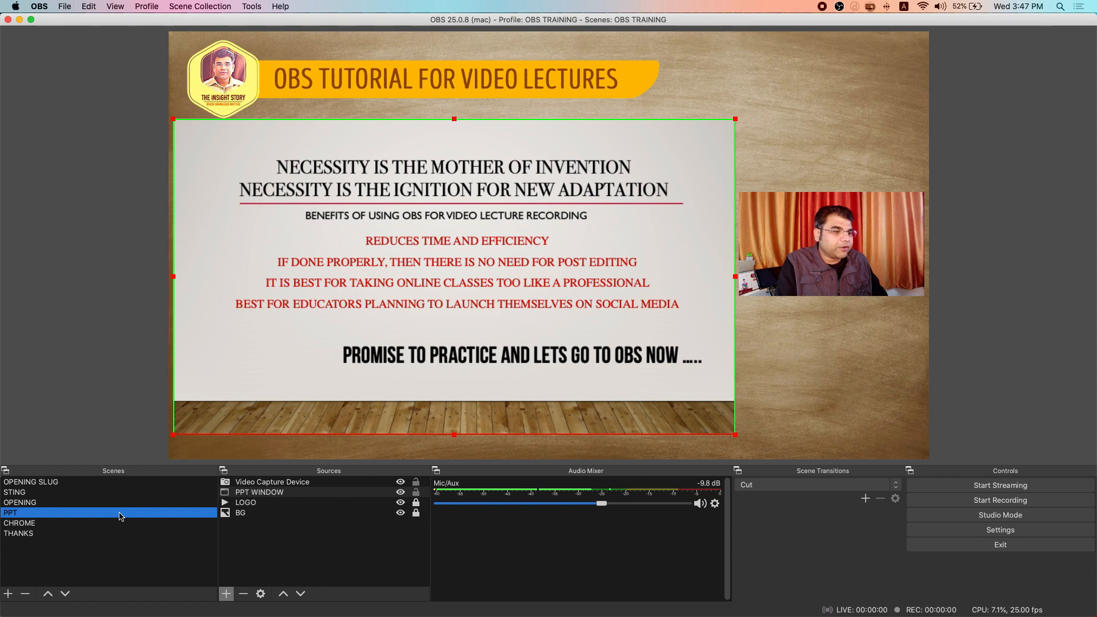
pyautogui.click(111, 538)
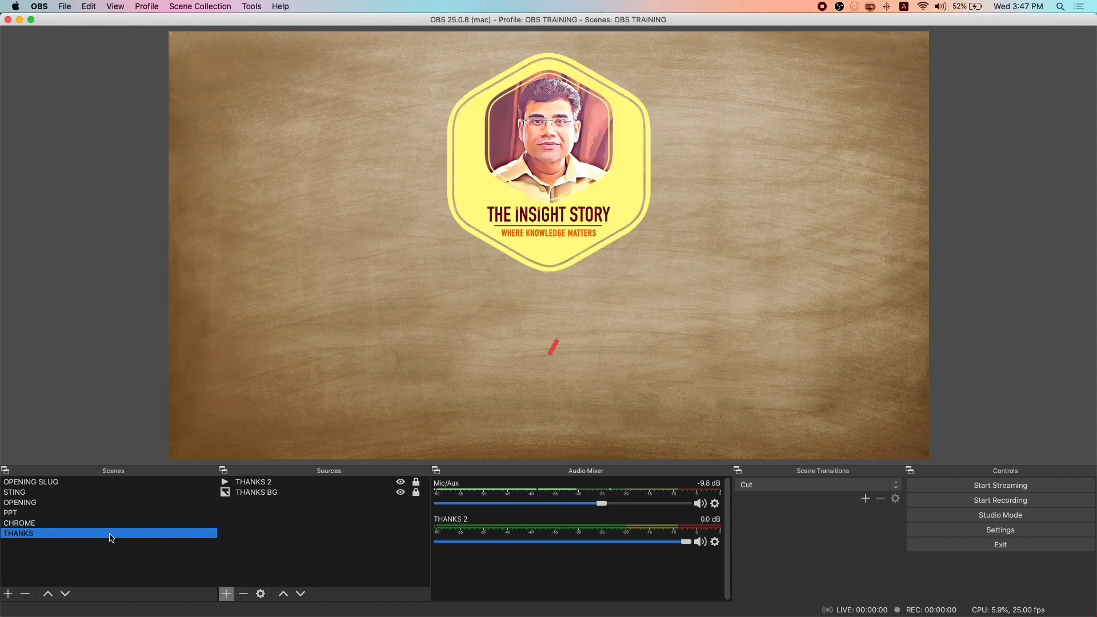
# Step: Replay the lecture's opening sequence by cutting repeatedly from OPENING SLUG to STING to OPENING
pyautogui.click(76, 483)
pyautogui.click(110, 493)
pyautogui.click(107, 486)
pyautogui.click(105, 493)
pyautogui.click(105, 504)
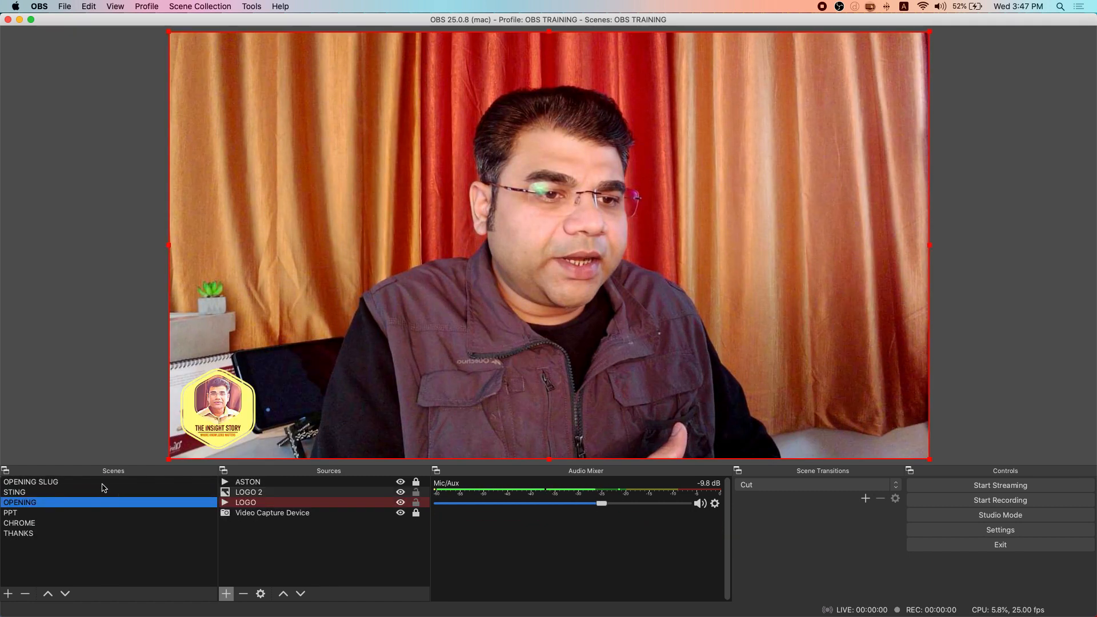
pyautogui.click(103, 487)
pyautogui.click(103, 492)
pyautogui.click(101, 503)
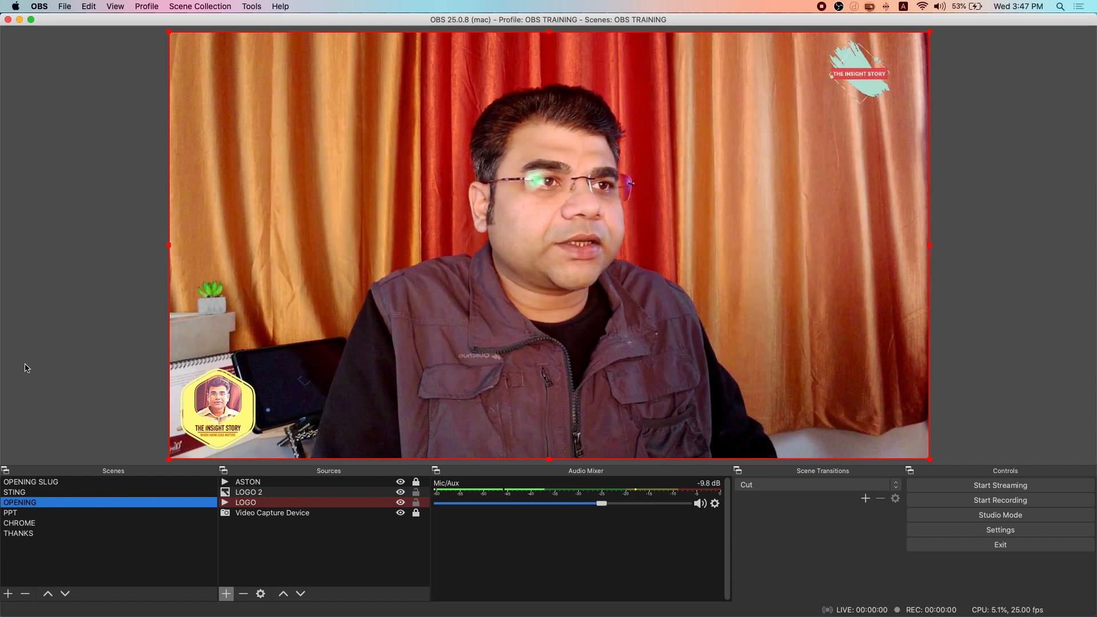
# Step: Create a new OBS profile named with the presenter's name
pyautogui.click(147, 7)
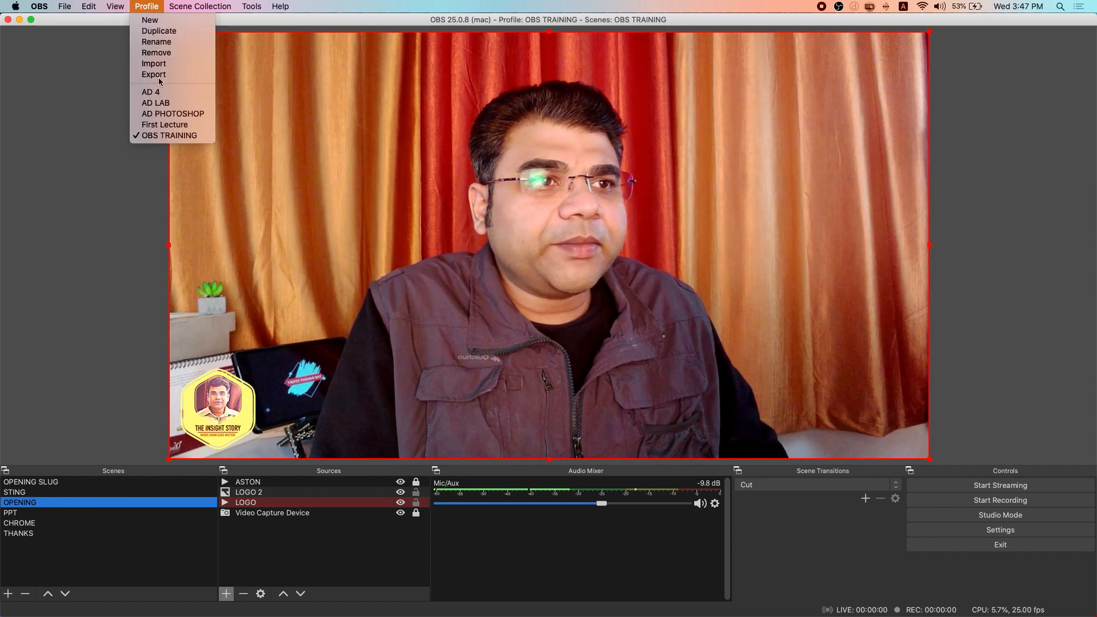
pyautogui.click(157, 23)
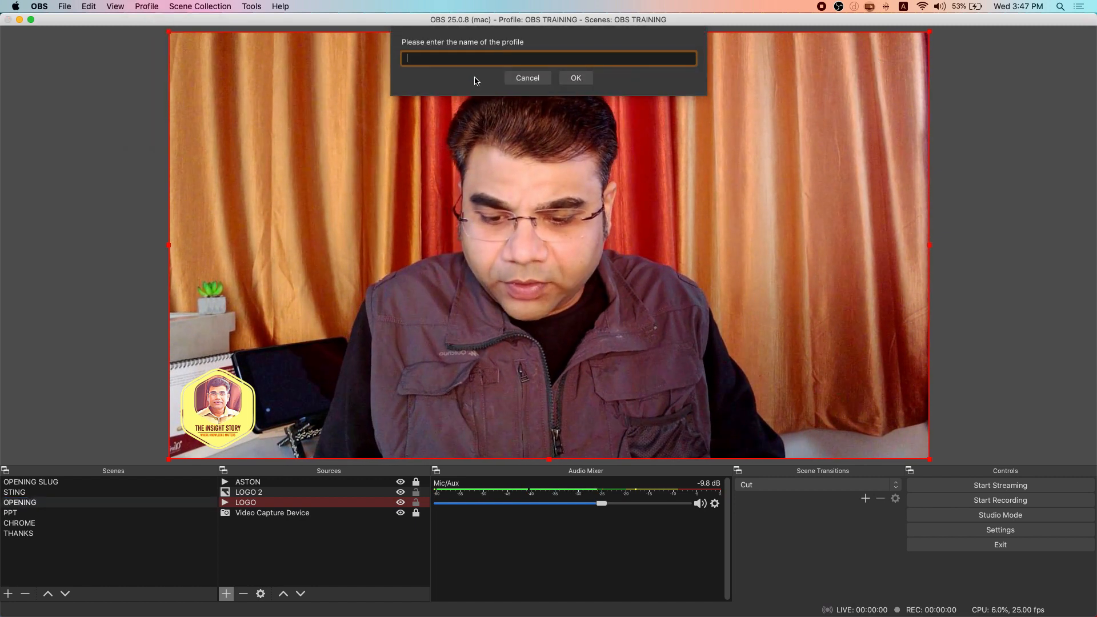
pyautogui.write('JC VIKRAM')
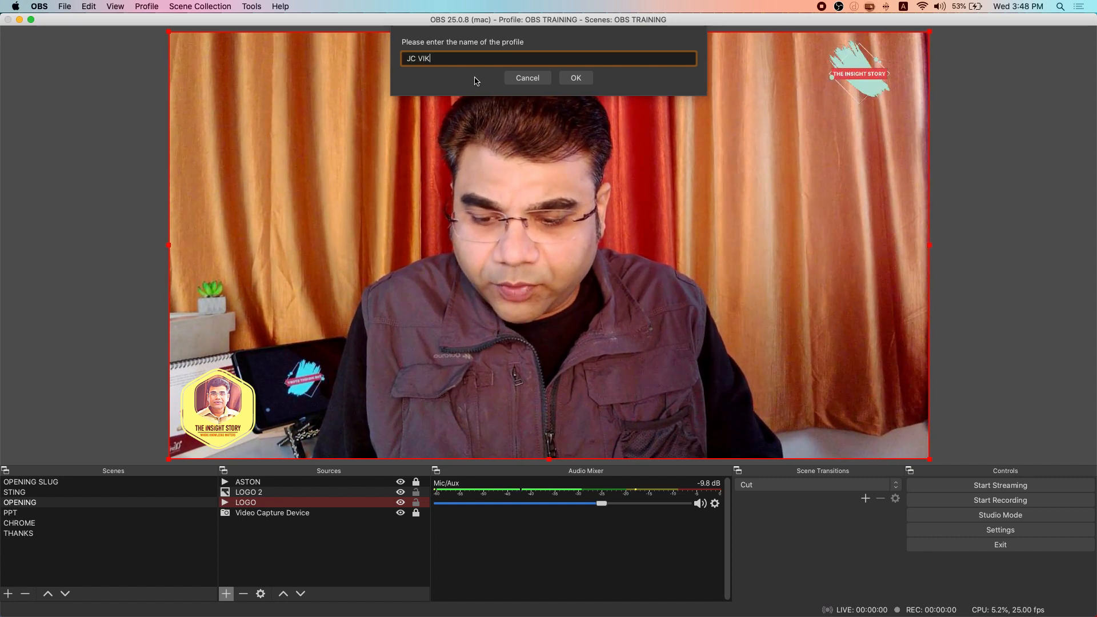
pyautogui.click(573, 79)
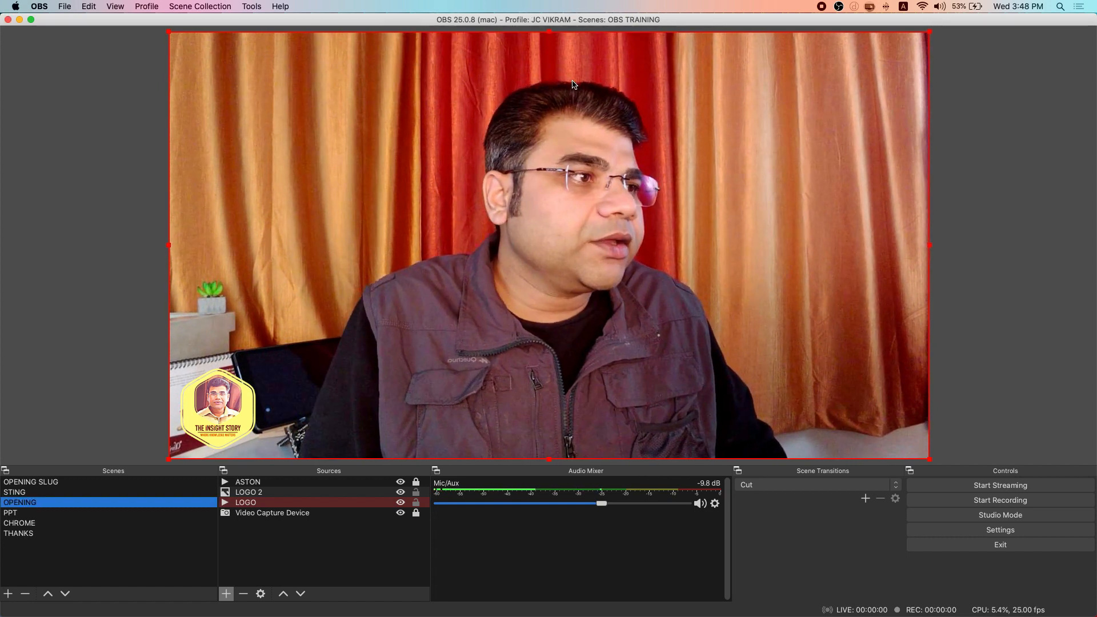
# Step: Create a new scene collection named MY LECTURE
pyautogui.click(211, 7)
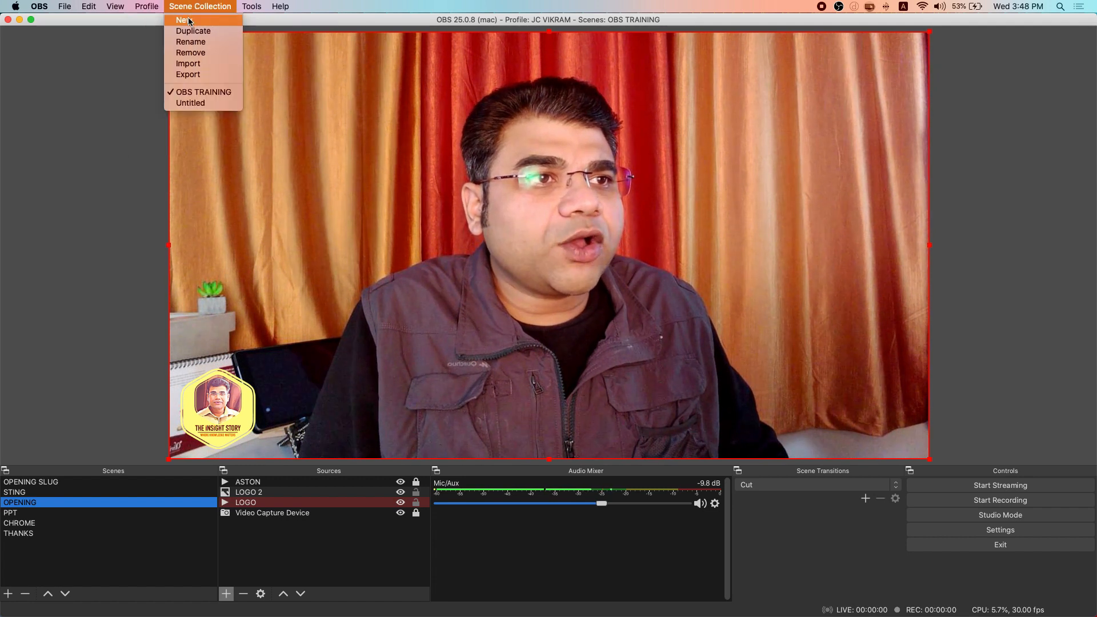
pyautogui.click(189, 22)
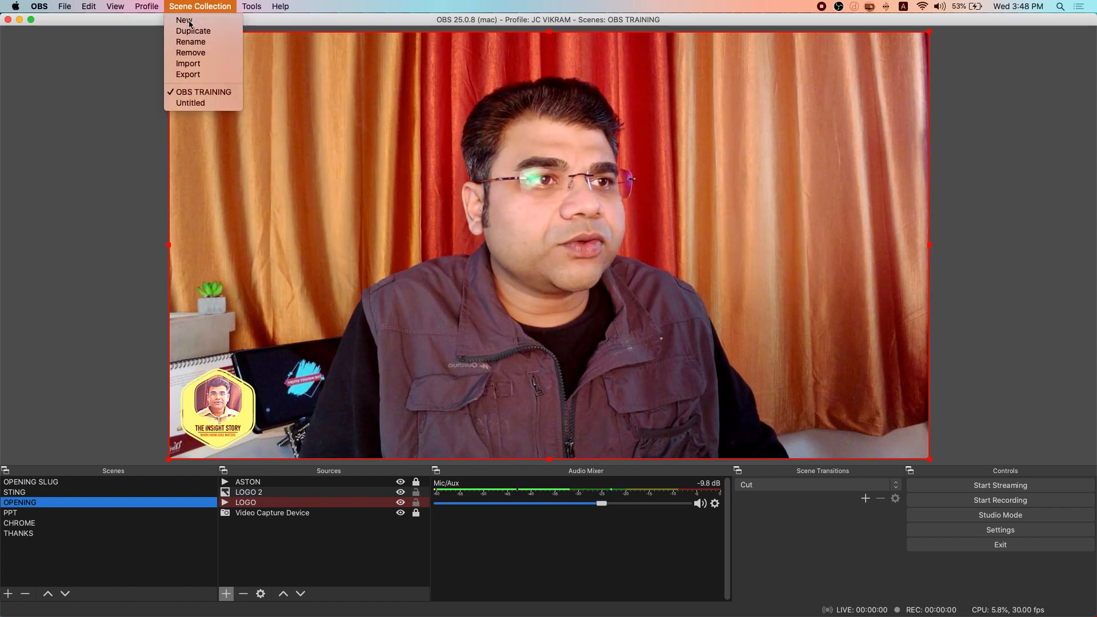
pyautogui.write('M')
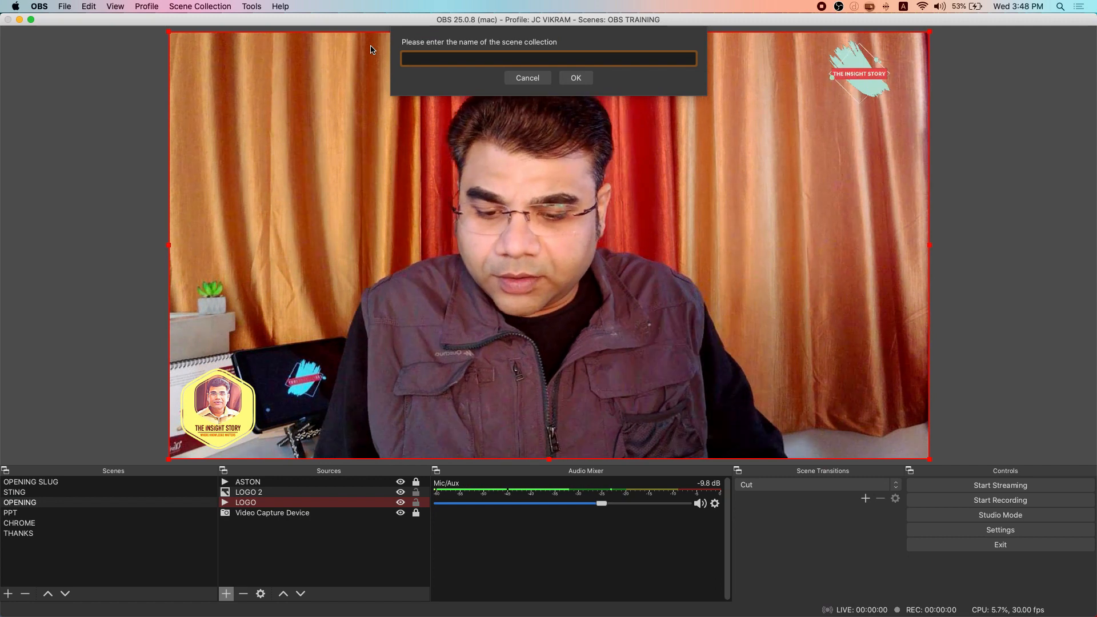
pyautogui.write('Y LECTURE')
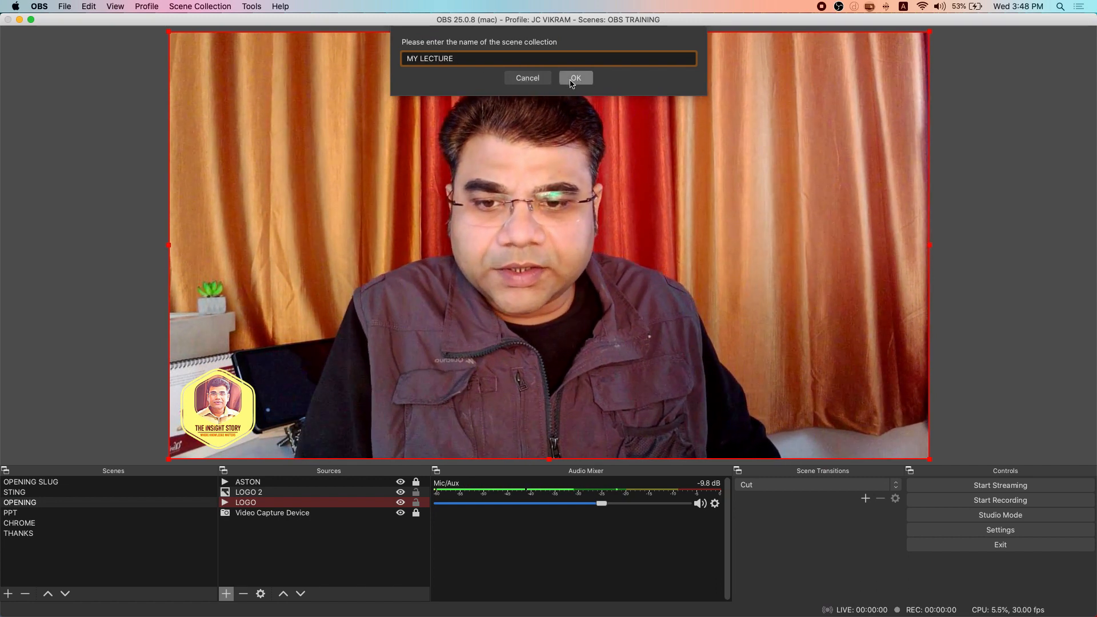
pyautogui.click(575, 79)
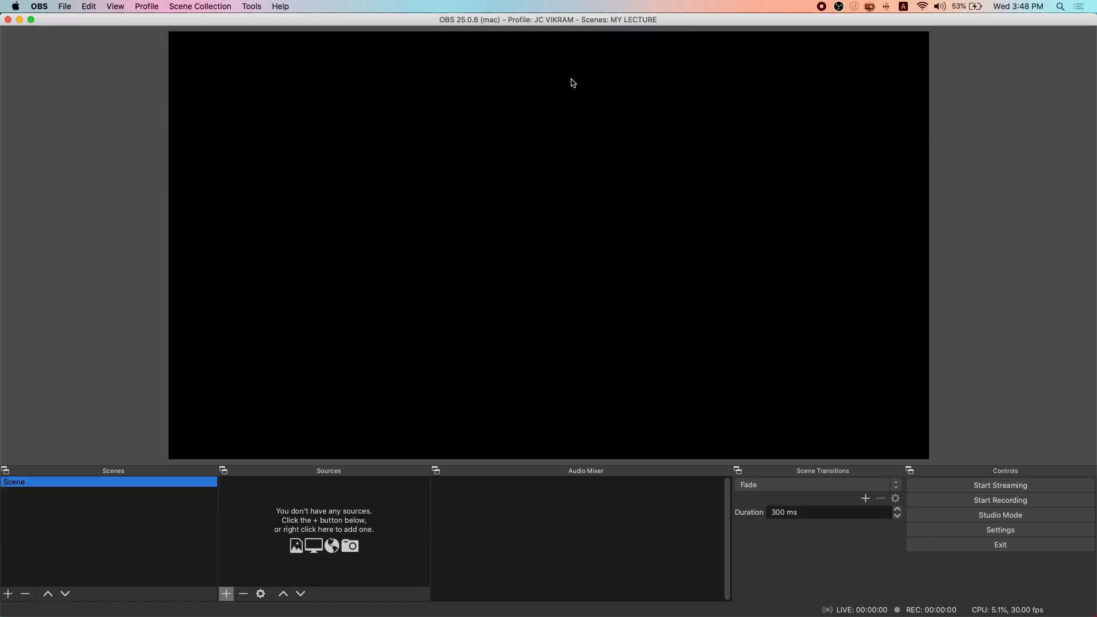
pyautogui.click(147, 6)
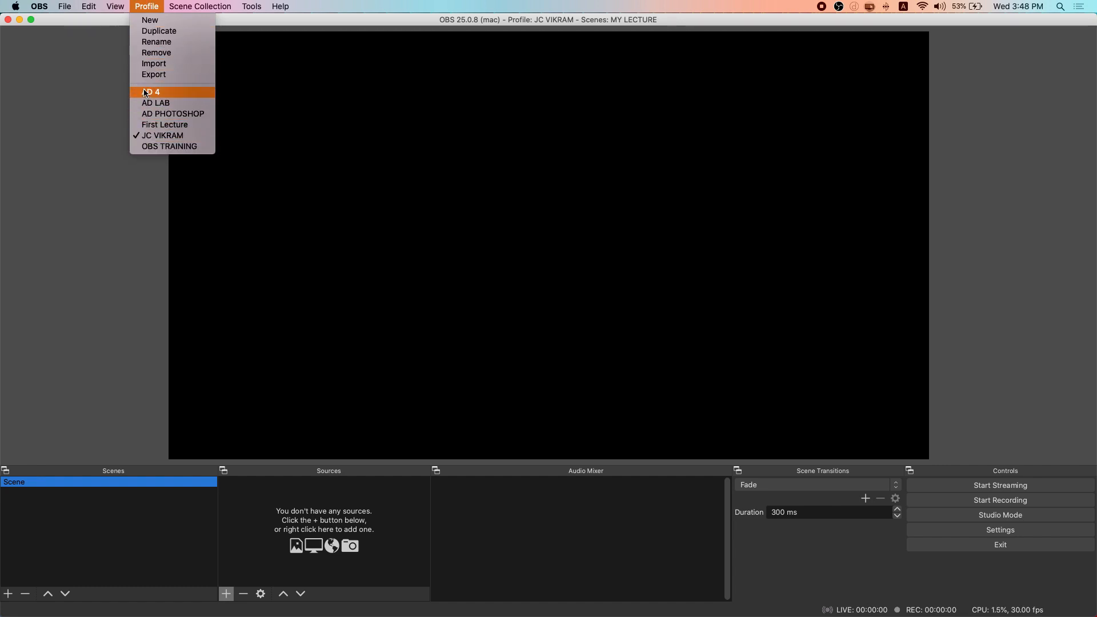
pyautogui.moveTo(193, 11)
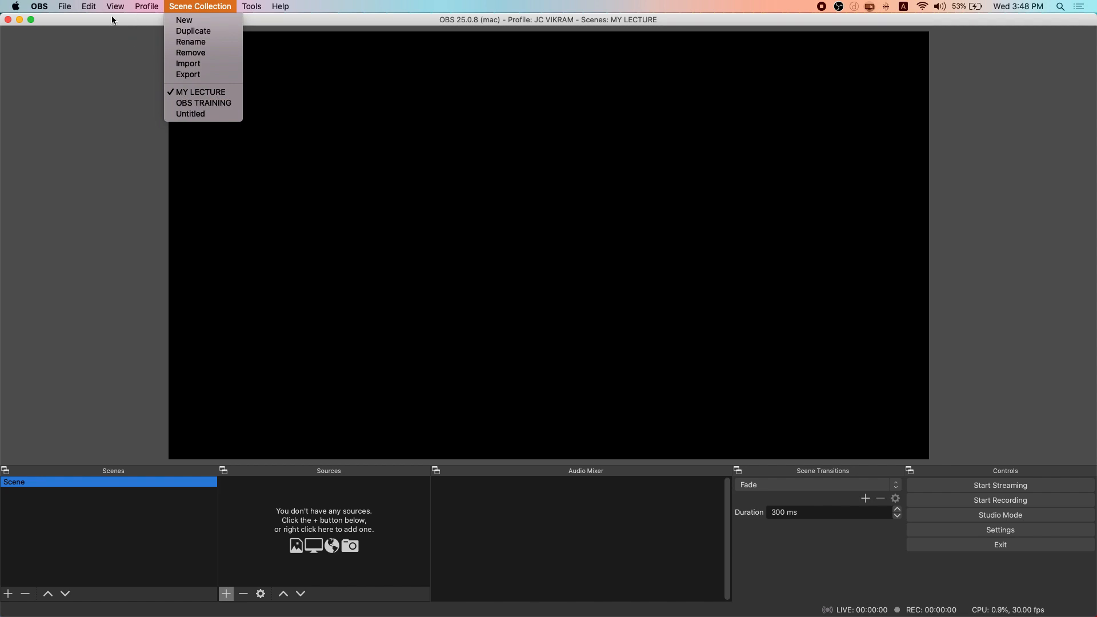
pyautogui.click(99, 27)
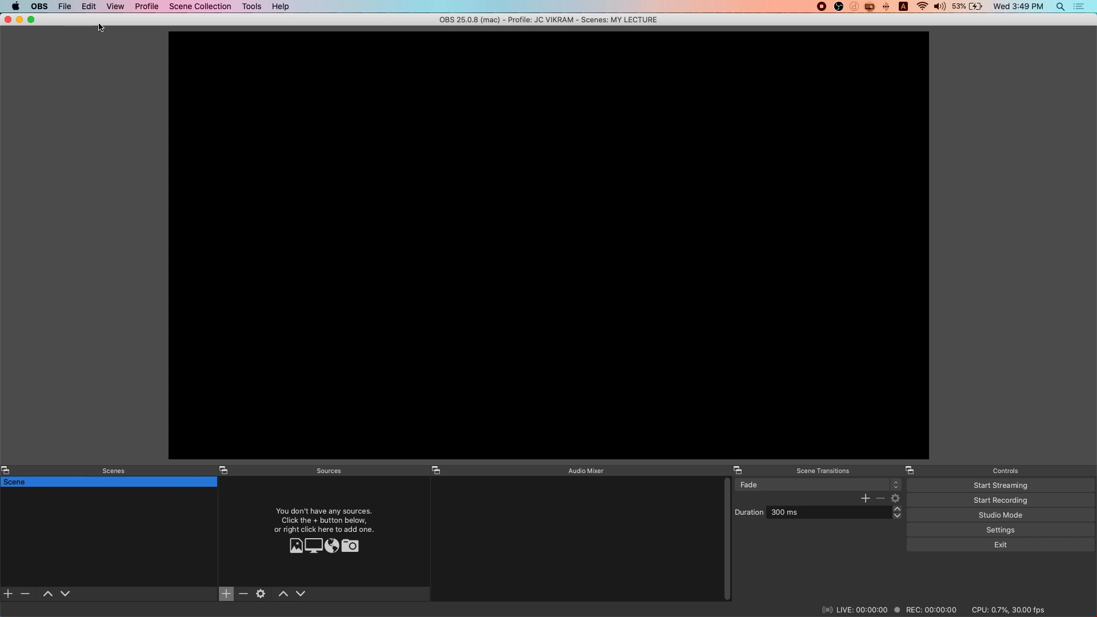
# Step: Start the Auto-Configuration Wizard, choose to optimize just for recording without streaming, and proceed to the video settings
pyautogui.click(250, 10)
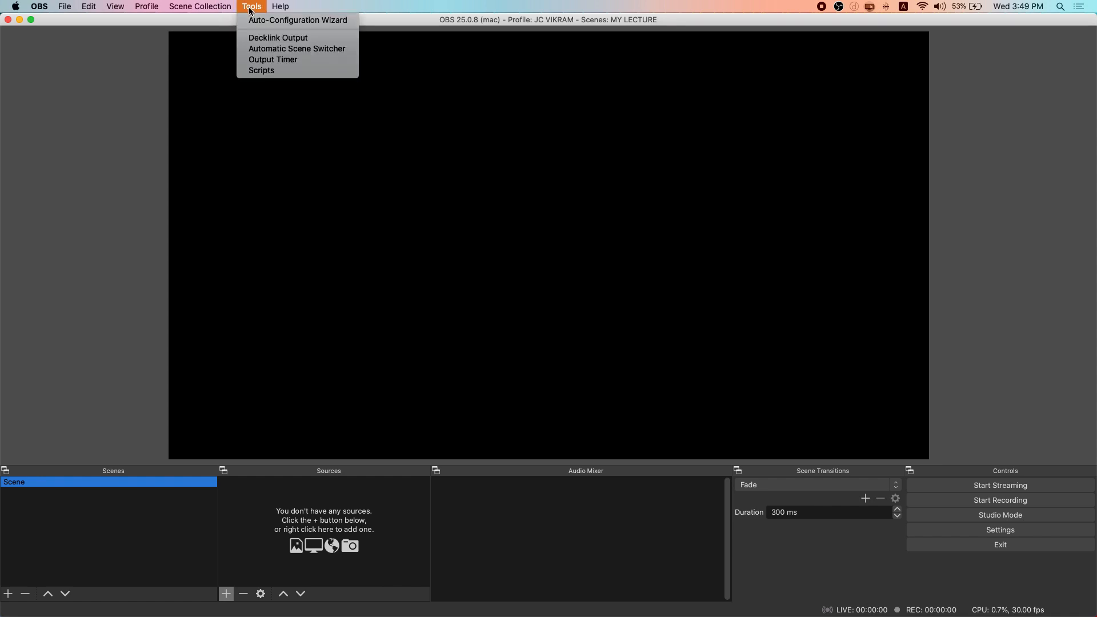
pyautogui.click(255, 22)
pyautogui.moveTo(446, 205); pyautogui.dragTo(395, 112)
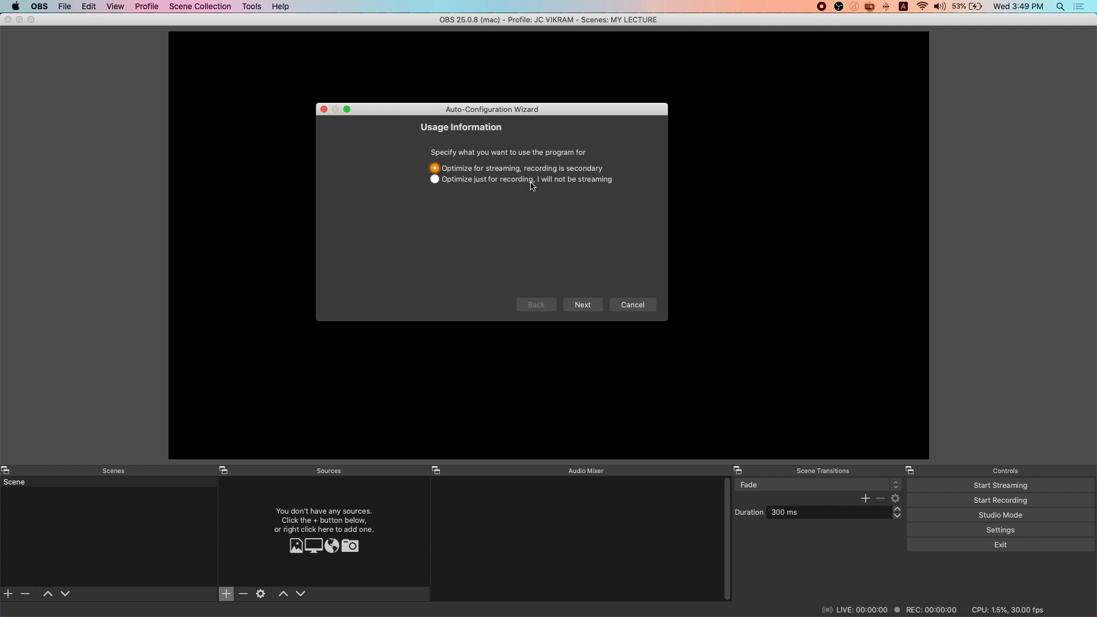
pyautogui.click(435, 182)
pyautogui.click(582, 308)
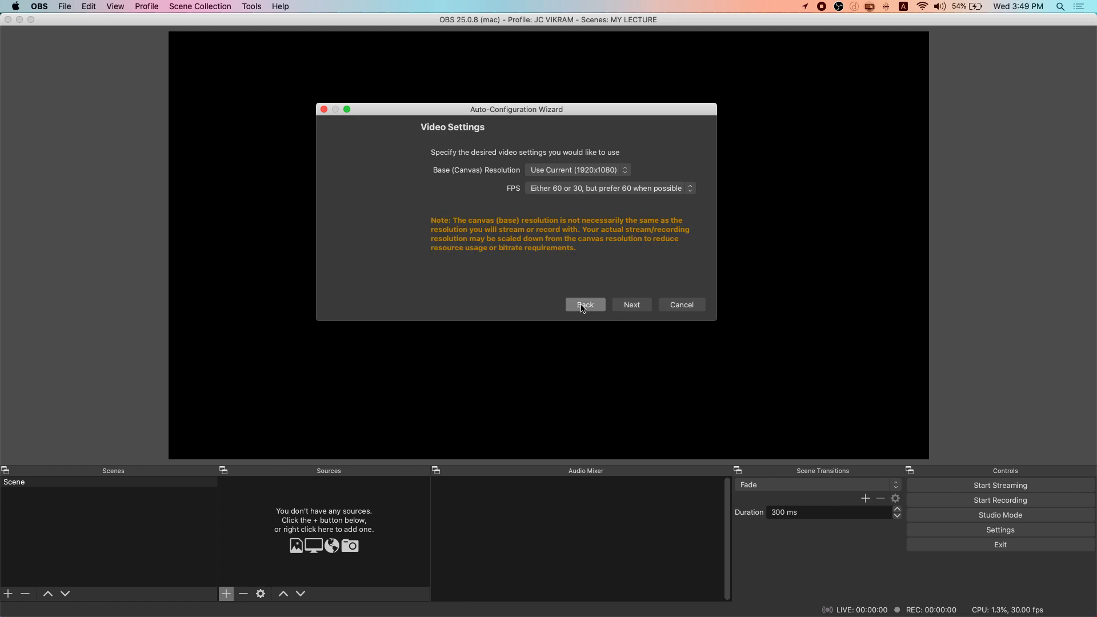
# Step: Keep the base canvas resolution at Use Current (1920x1080) and set the FPS to 30 in the wizard
pyautogui.click(568, 170)
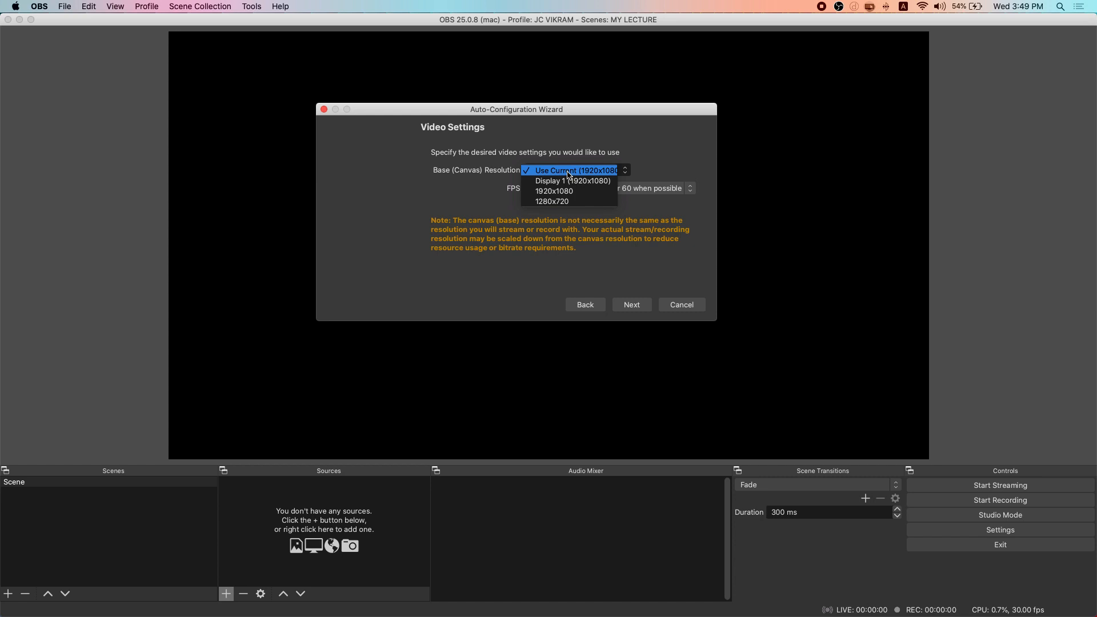
pyautogui.click(567, 171)
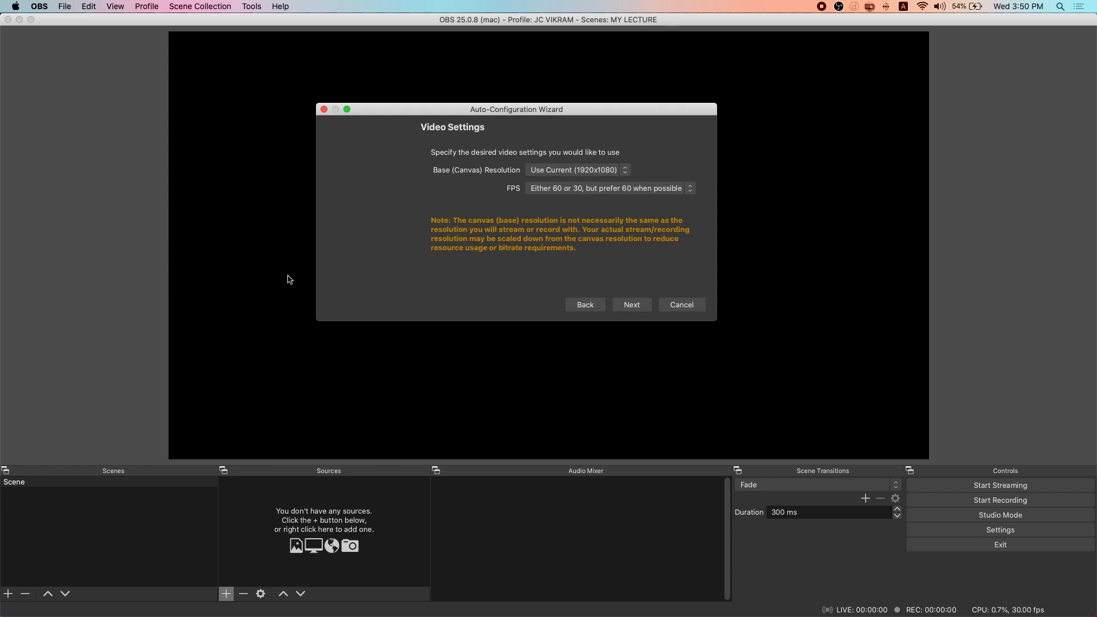
pyautogui.click(566, 190)
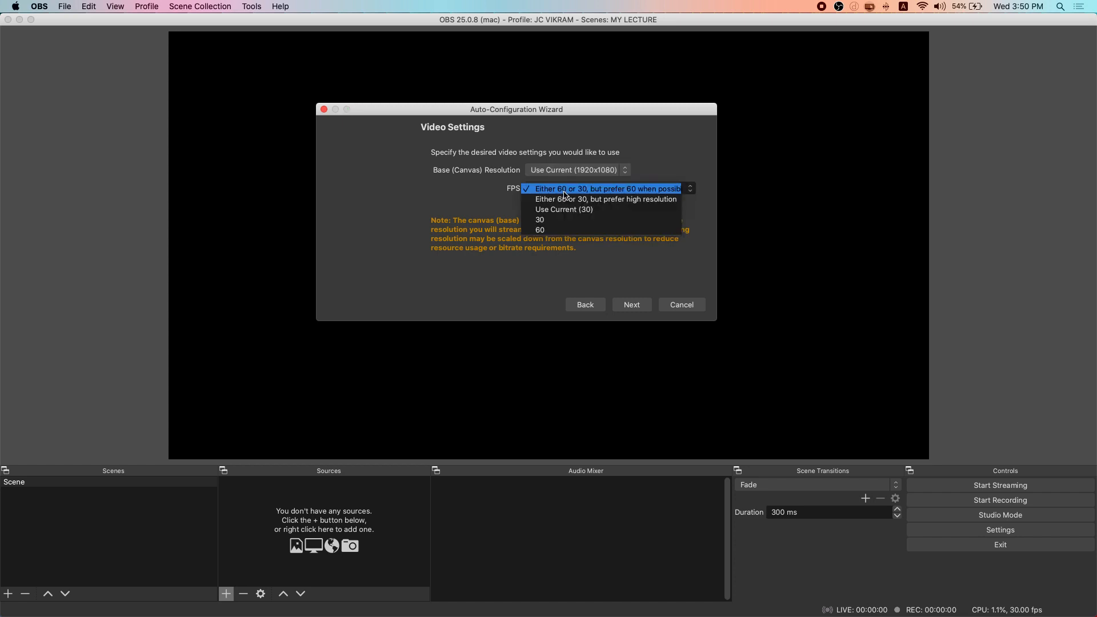
pyautogui.click(555, 221)
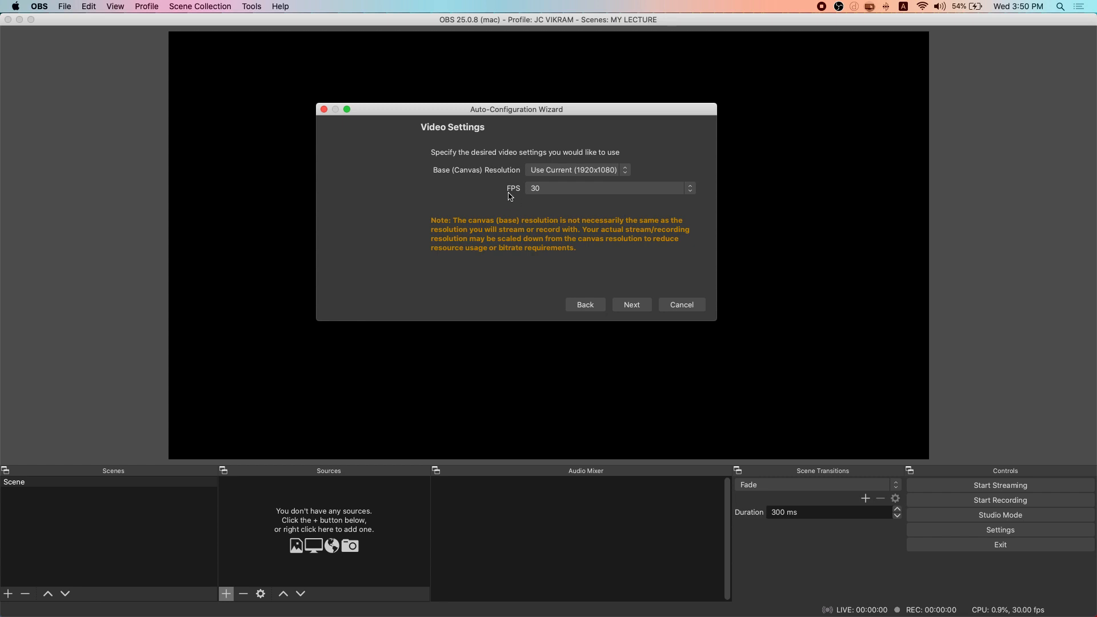
# Step: Run the wizard's configuration test and apply the recommended recording settings
pyautogui.click(632, 306)
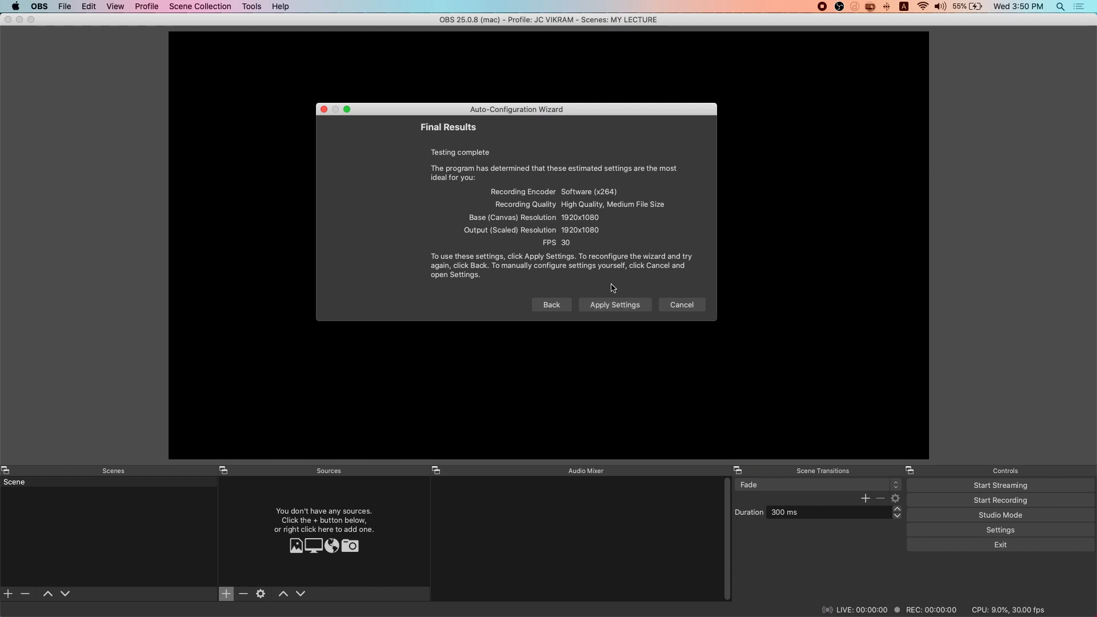
pyautogui.click(614, 306)
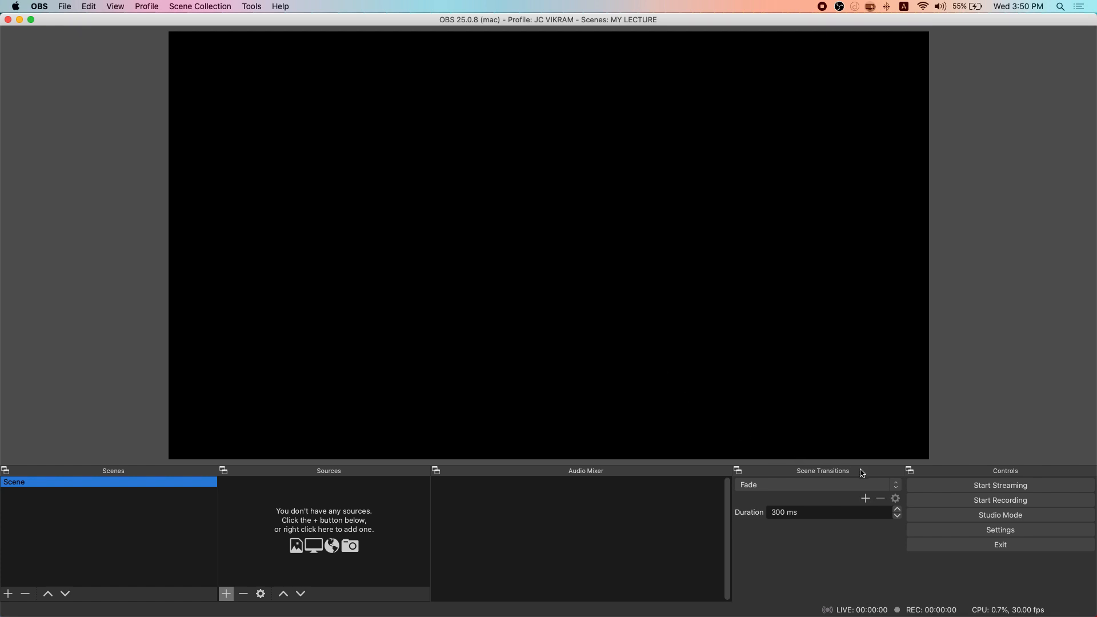
# Step: Open the program settings and examine the General options and the list of available streaming services
pyautogui.click(947, 531)
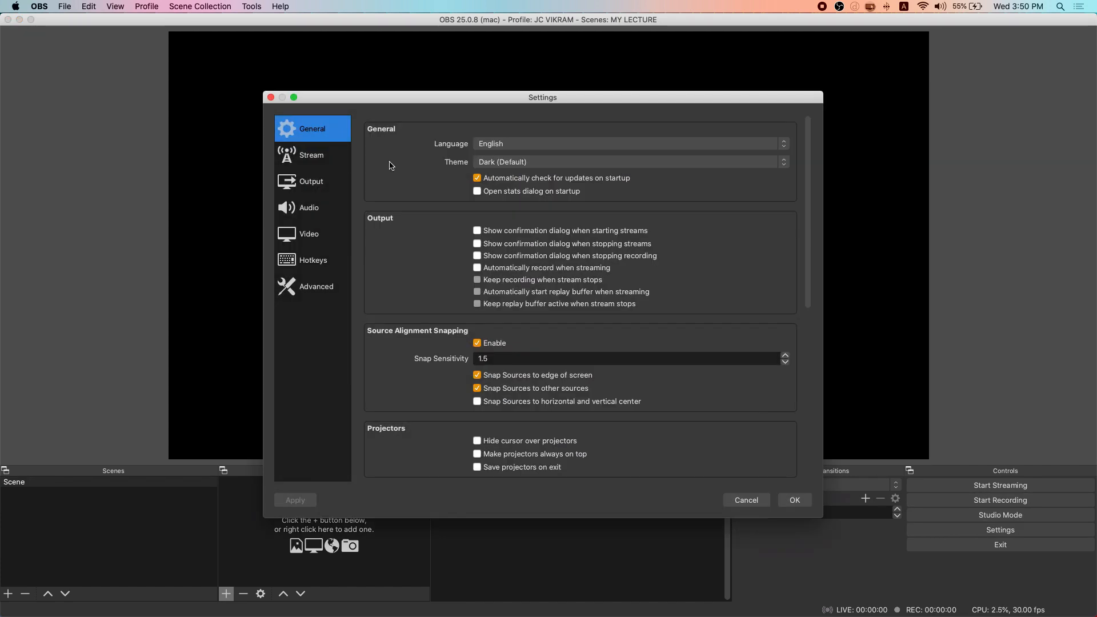
pyautogui.moveTo(390, 99); pyautogui.dragTo(353, 70)
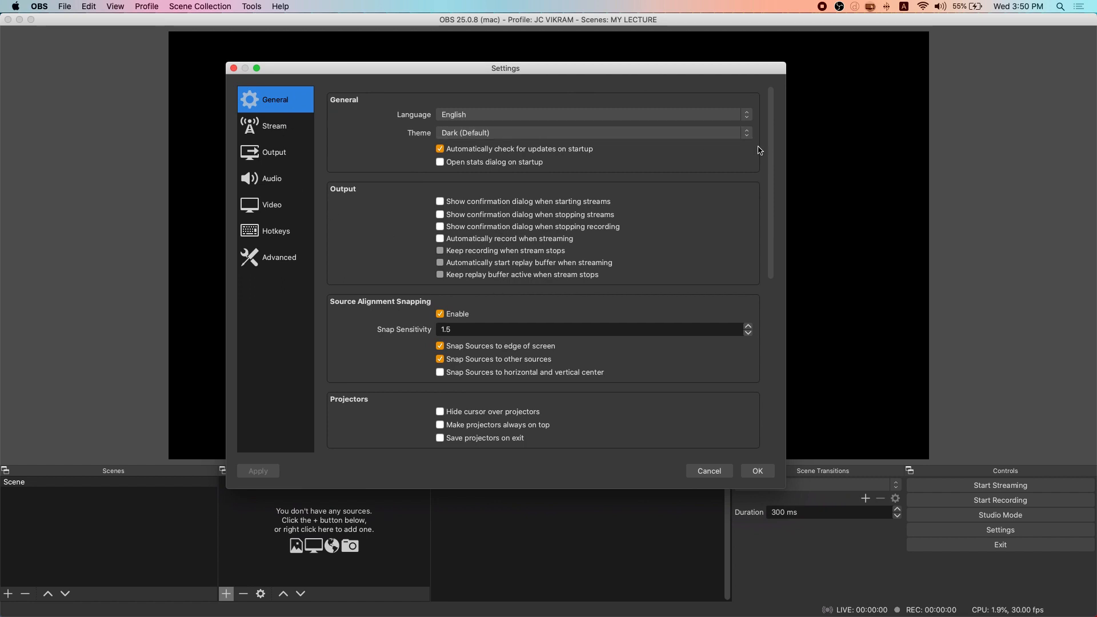
pyautogui.moveTo(771, 152)
pyautogui.mouseDown()
pyautogui.moveTo(779, 343)
pyautogui.moveTo(785, 141)
pyautogui.mouseUp()
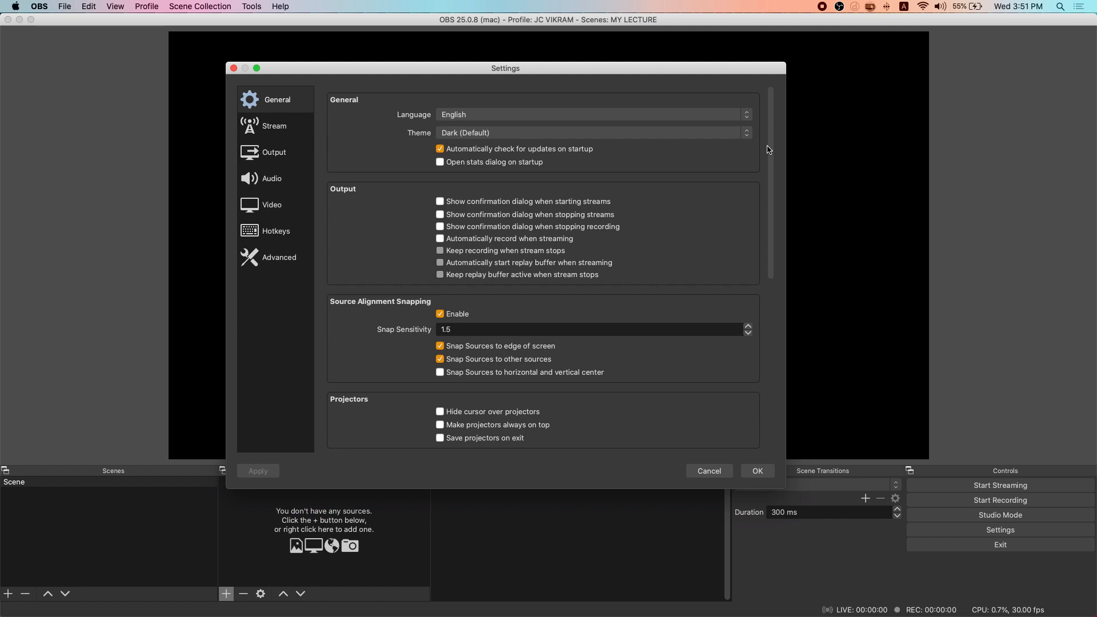
pyautogui.click(277, 131)
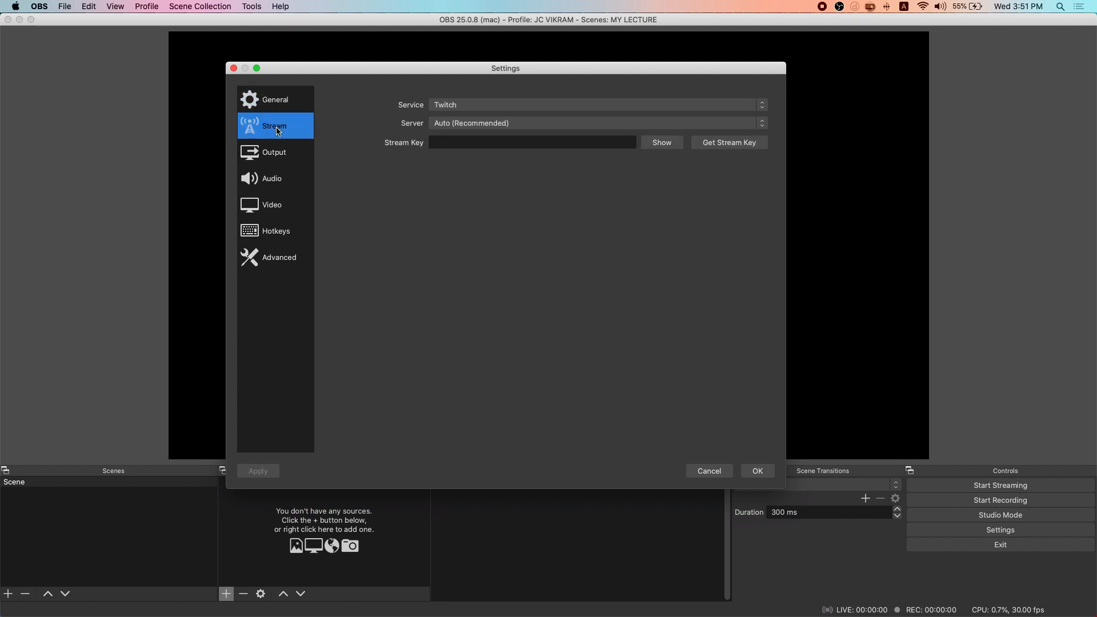
pyautogui.click(455, 105)
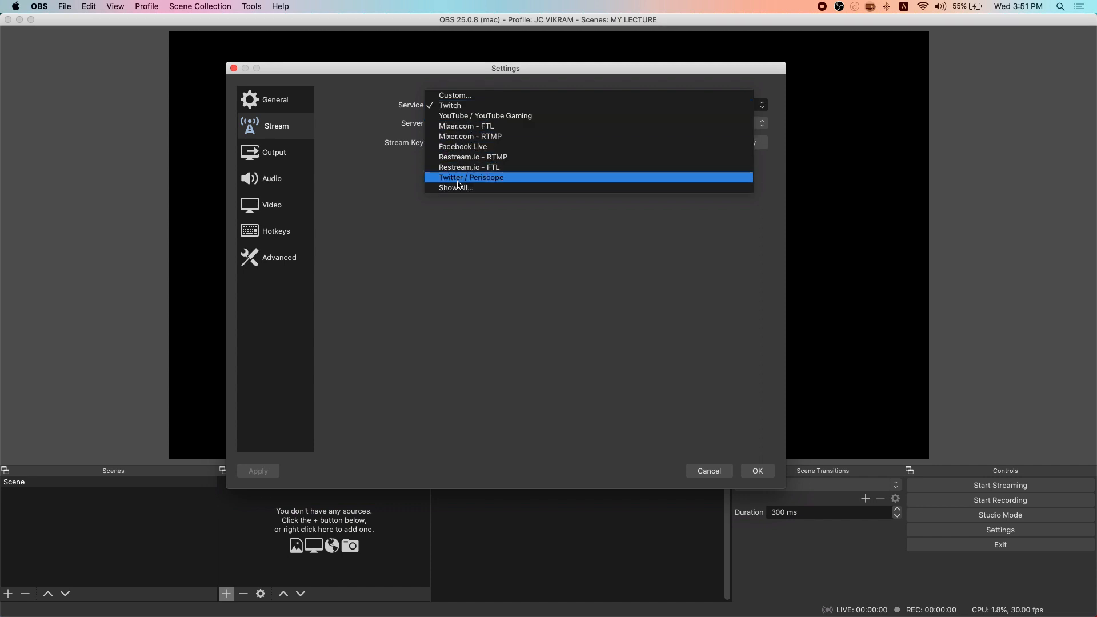
pyautogui.click(402, 171)
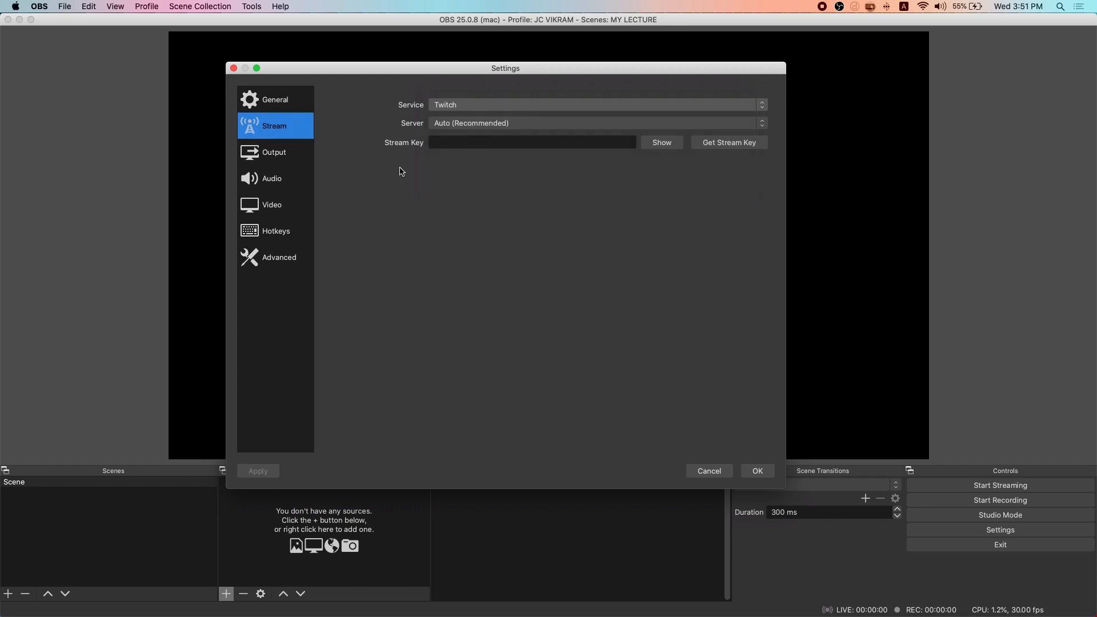
# Step: Set the recording quality to Indistinguishable Quality, Large File Size and the recording format to mp4 in the output settings
pyautogui.click(277, 157)
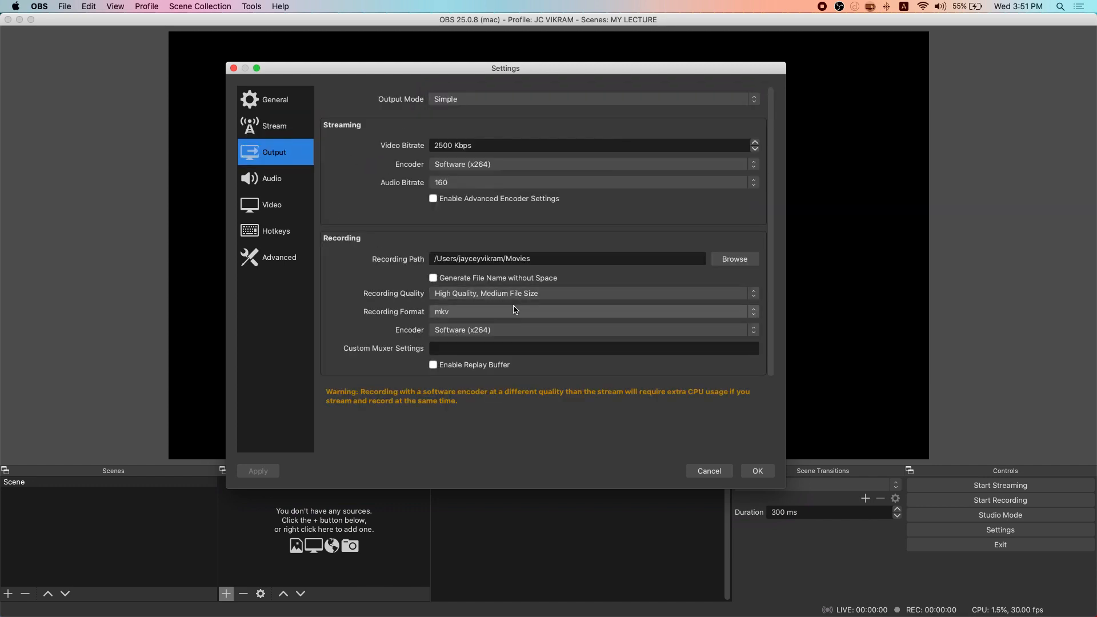
pyautogui.click(543, 259)
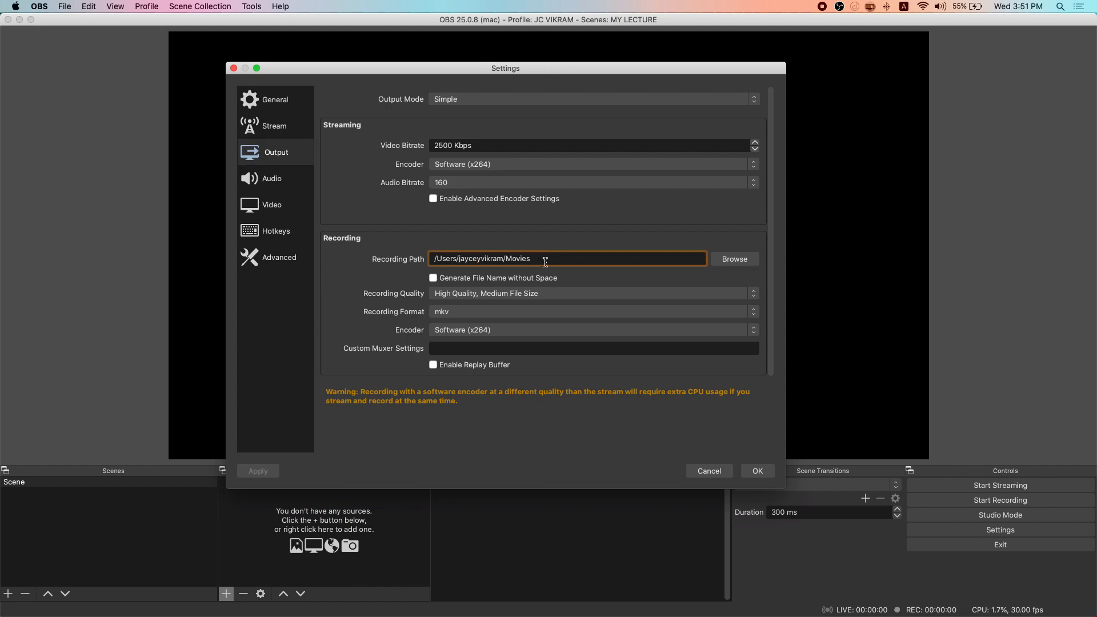
pyautogui.click(516, 294)
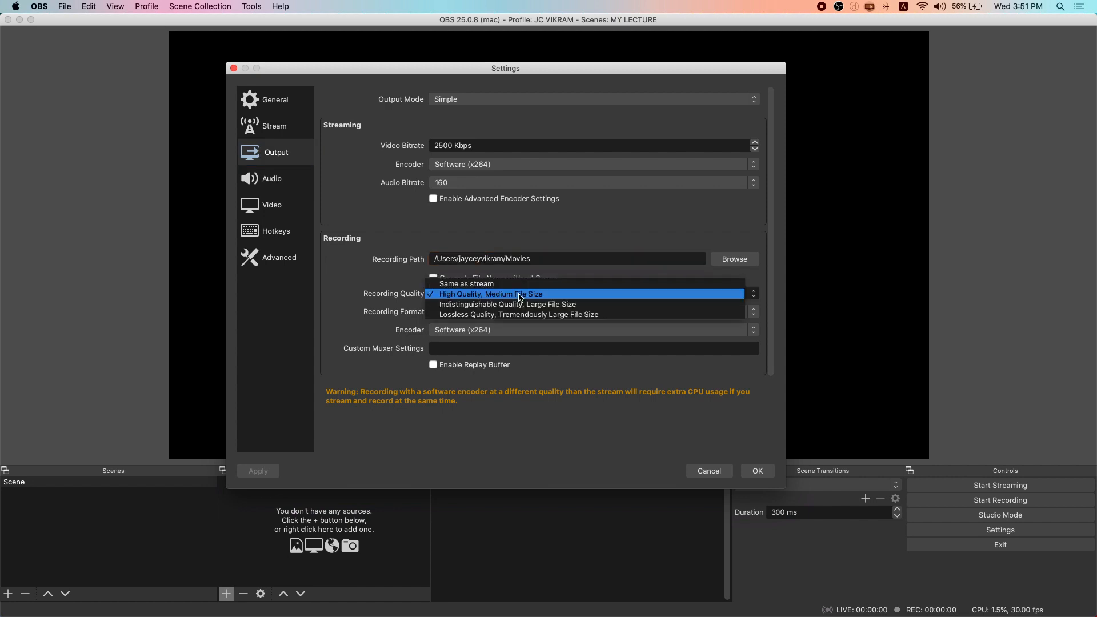
pyautogui.click(451, 309)
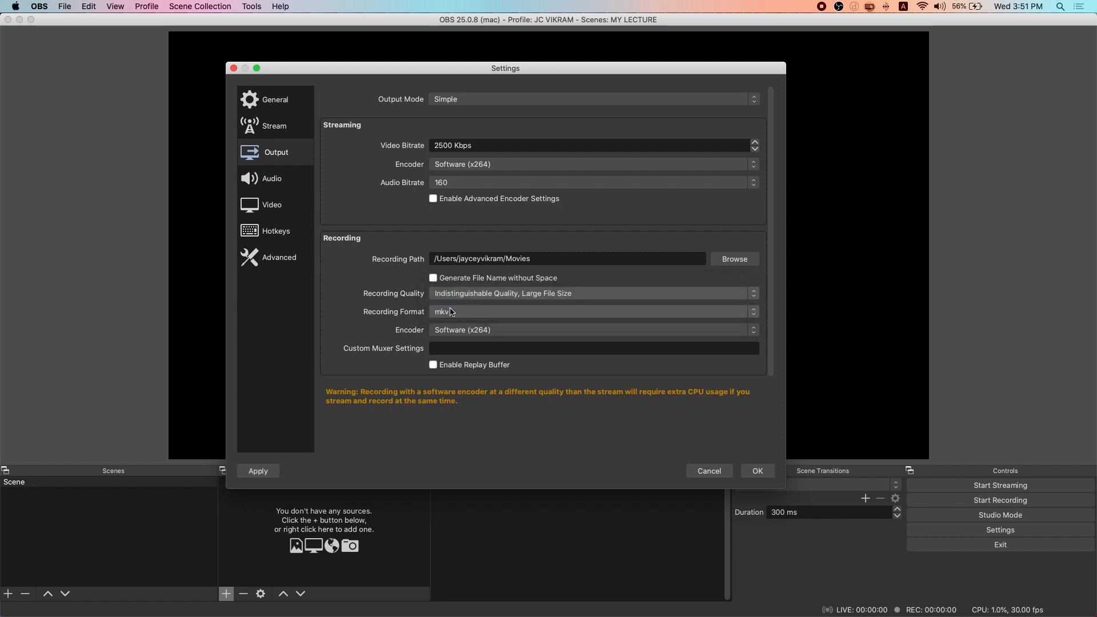
pyautogui.click(516, 315)
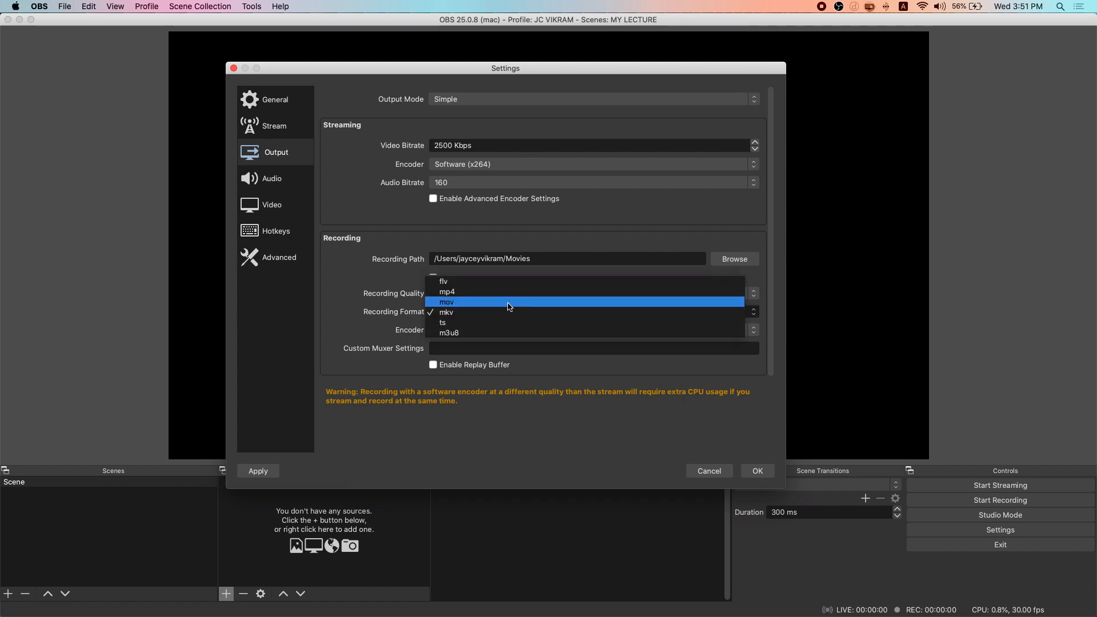
pyautogui.click(508, 292)
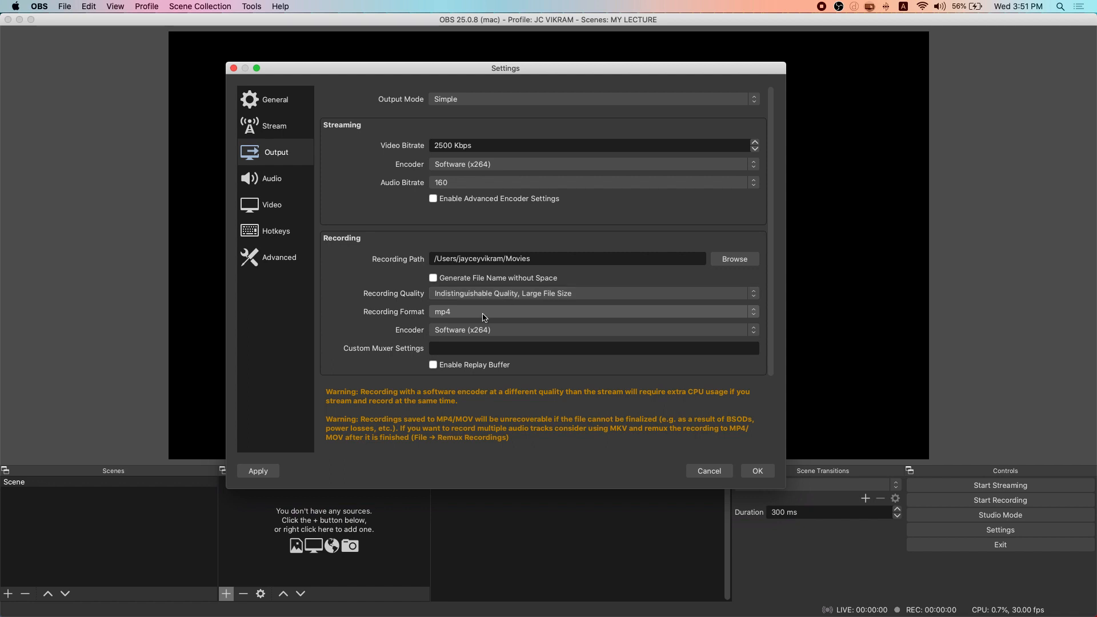
# Step: Set the Mic/Auxiliary Audio device to MacBook Pro Microphone in the audio settings
pyautogui.click(279, 181)
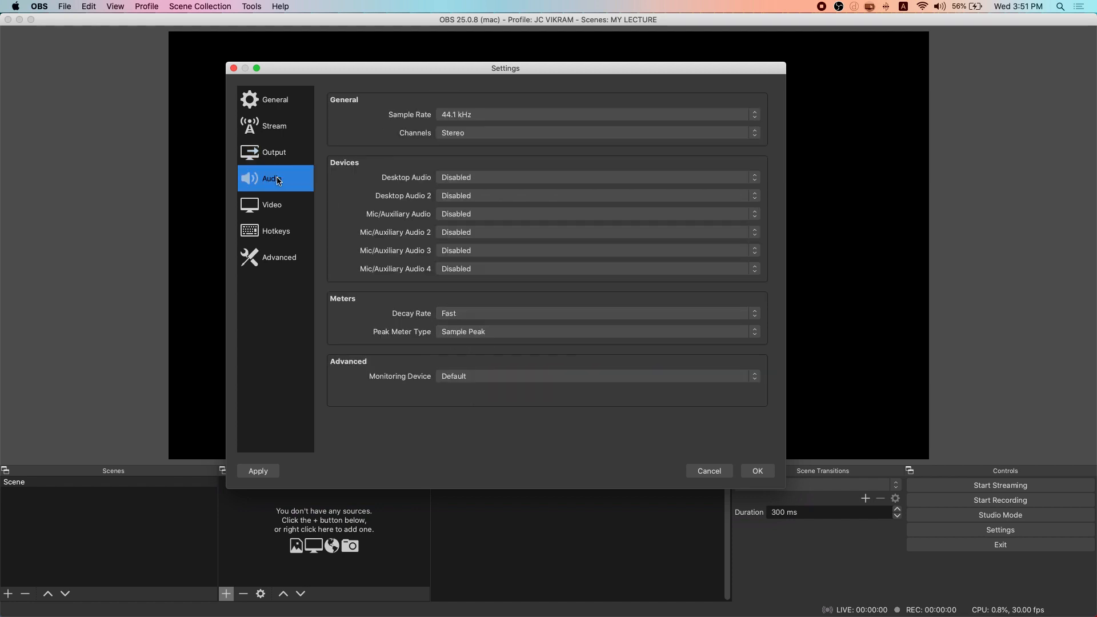
pyautogui.click(464, 215)
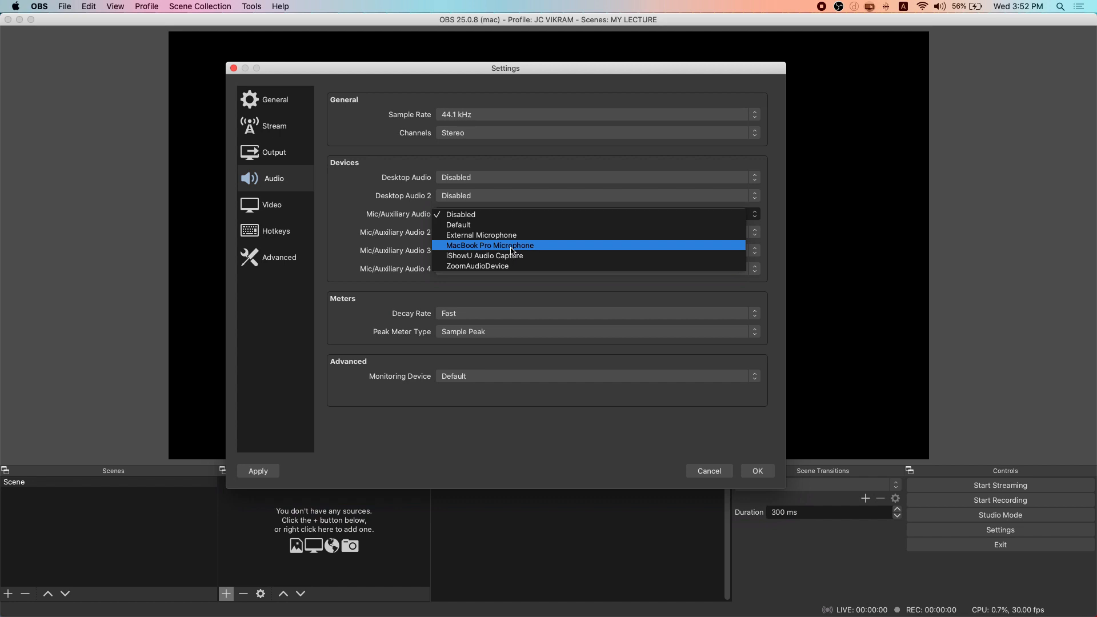
pyautogui.click(464, 250)
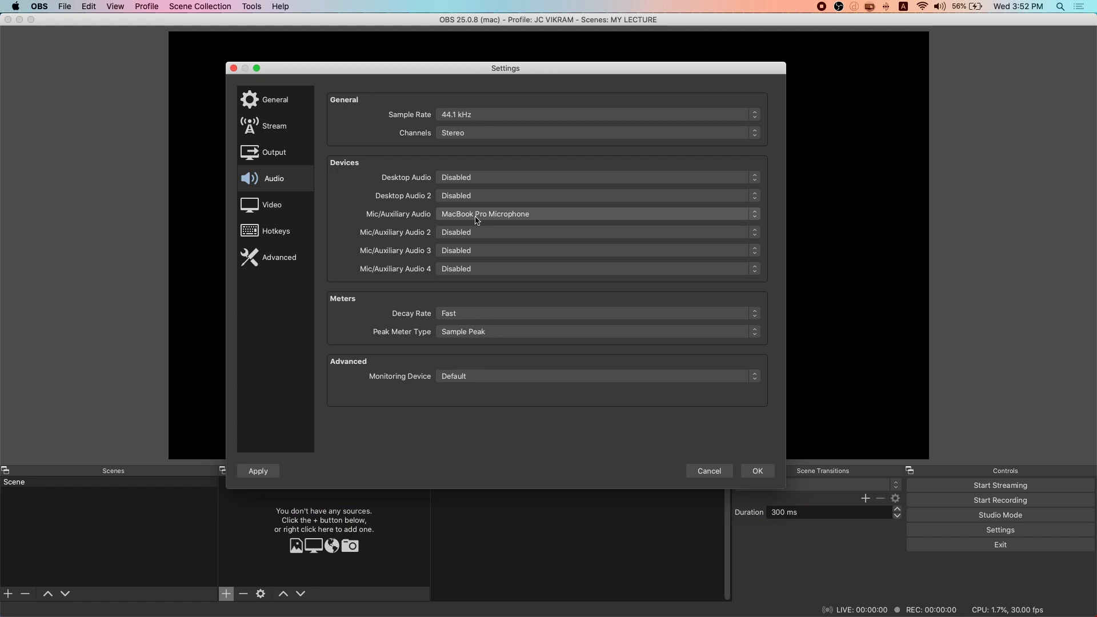
# Step: Set the common FPS value to 25 PAL in the video settings
pyautogui.click(285, 205)
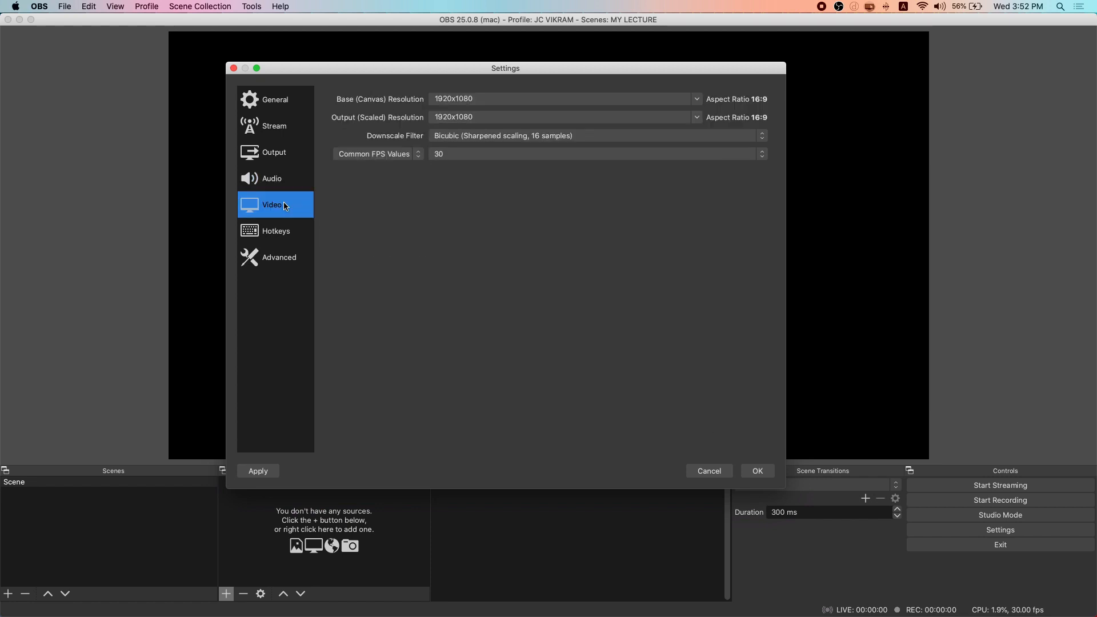
pyautogui.click(454, 154)
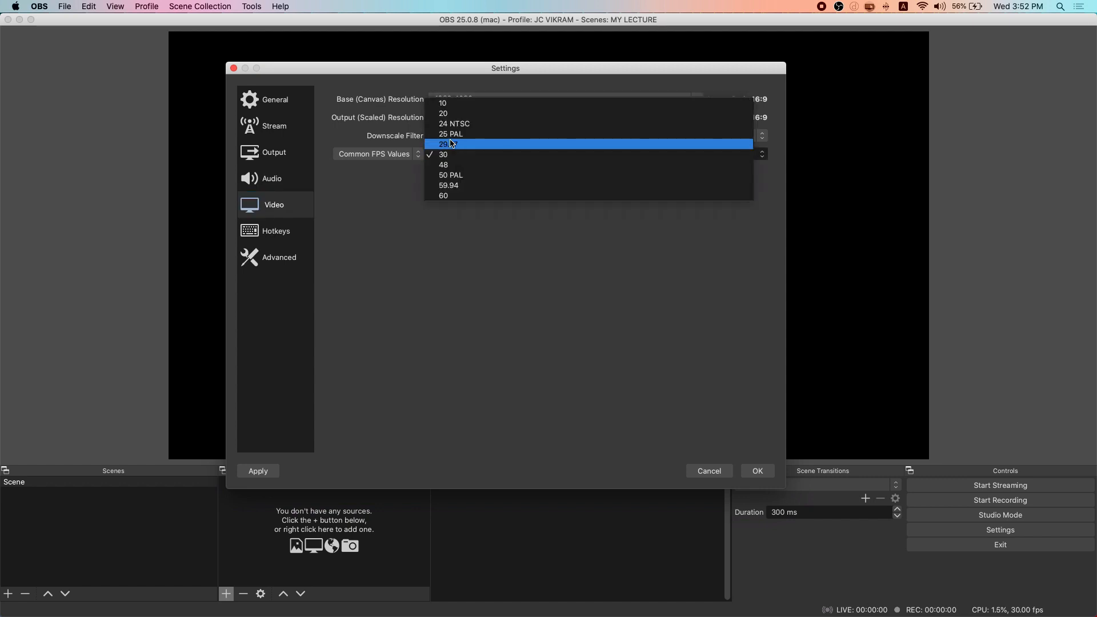
pyautogui.click(452, 136)
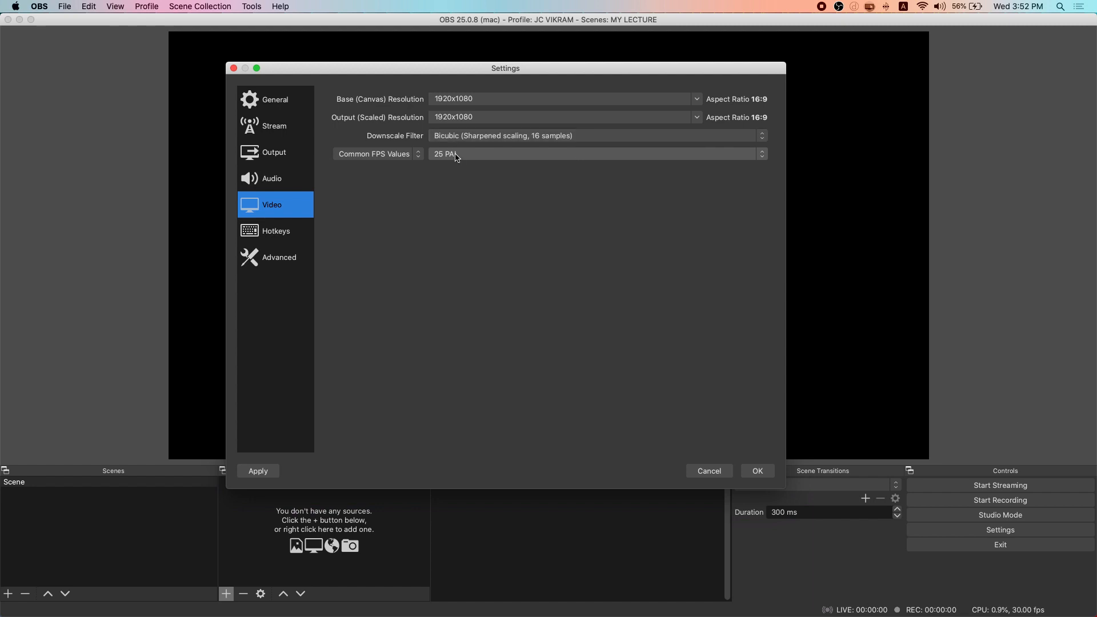
pyautogui.click(457, 158)
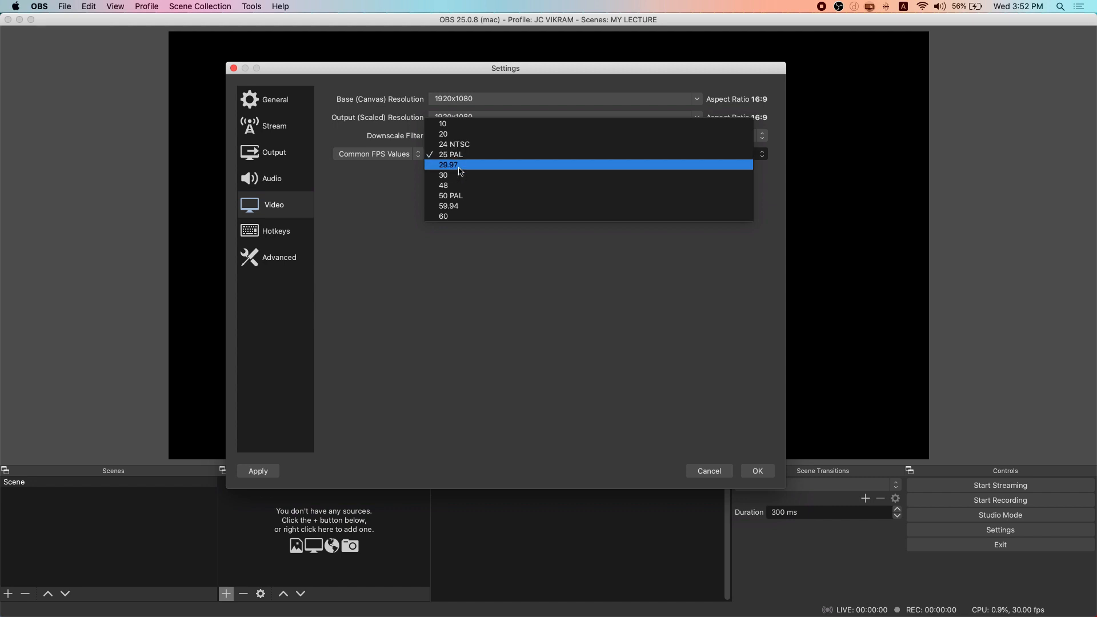
pyautogui.click(458, 156)
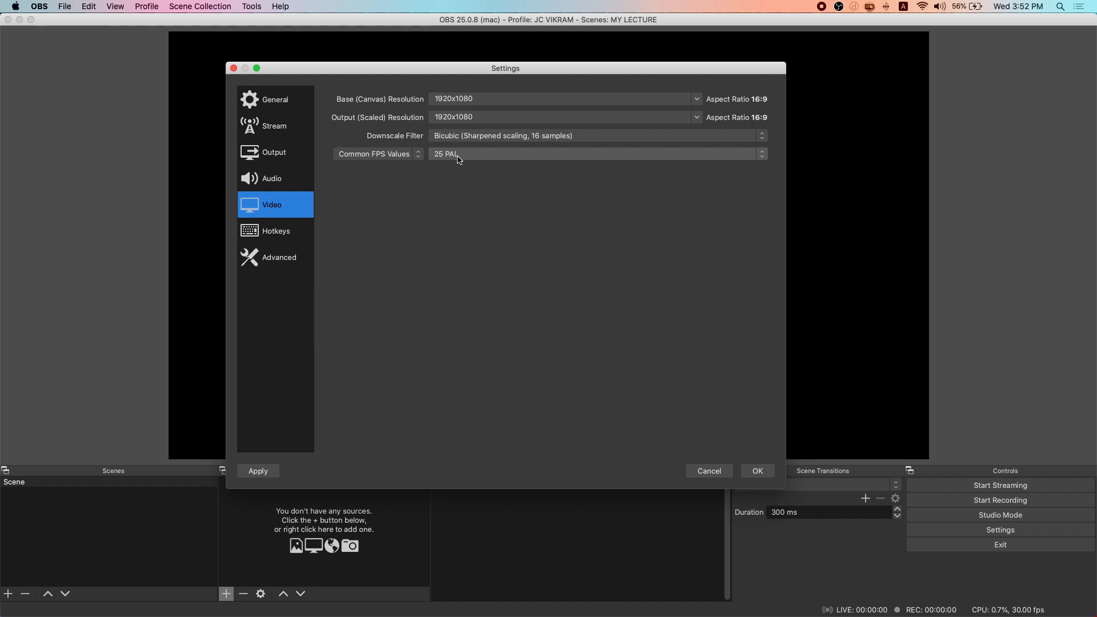
# Step: Review the Hotkeys, Advanced, Output and Video settings, including the recording path, and save all the settings
pyautogui.click(283, 234)
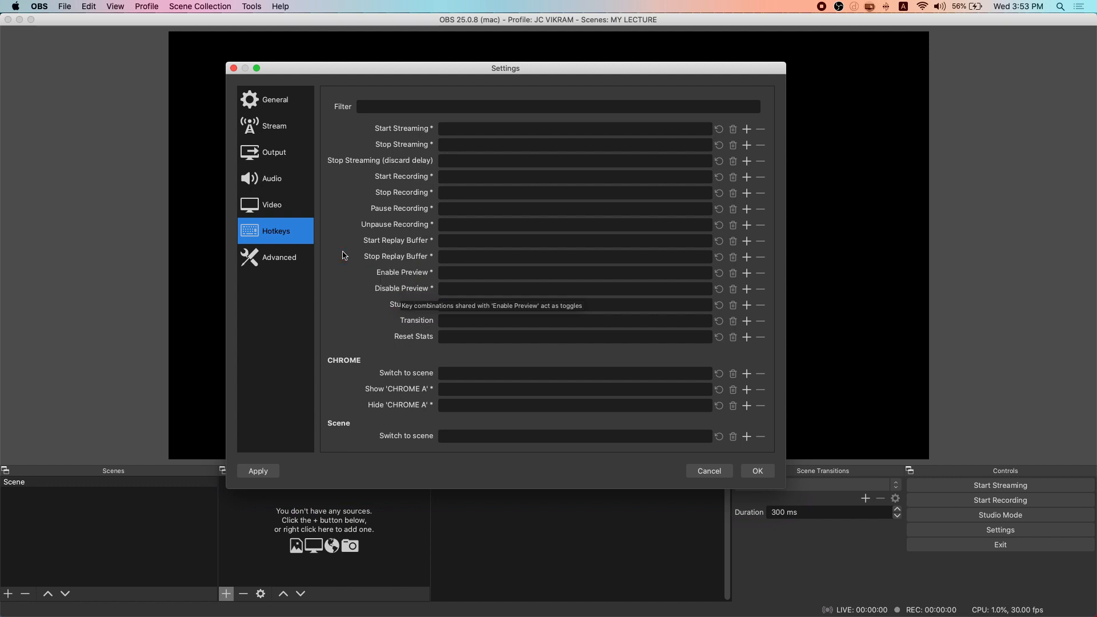
pyautogui.click(283, 263)
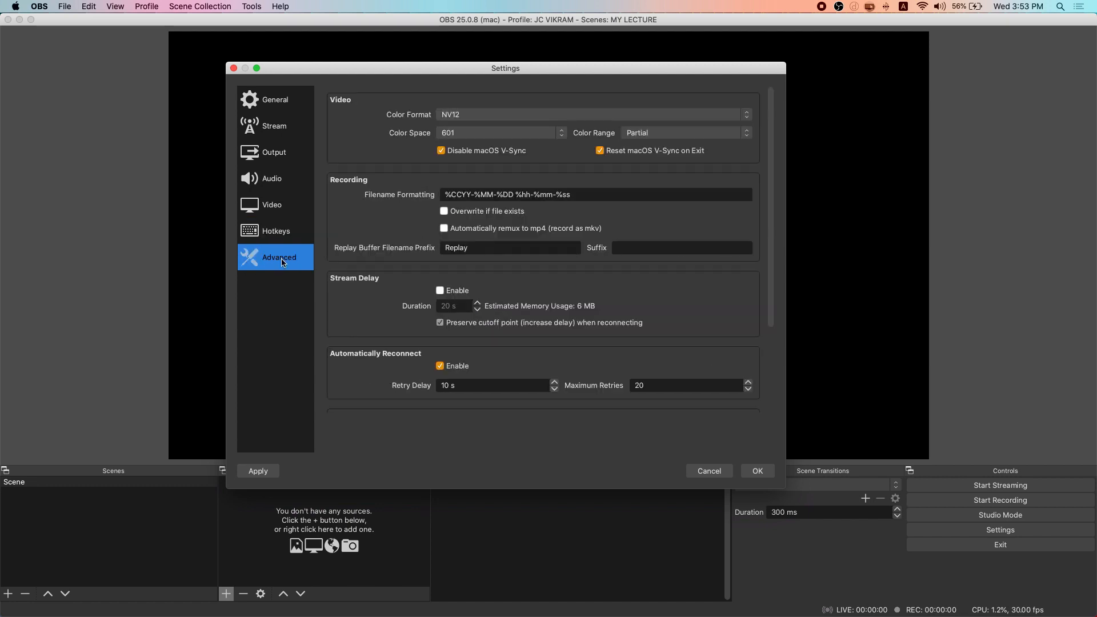
pyautogui.moveTo(770, 232); pyautogui.dragTo(775, 197)
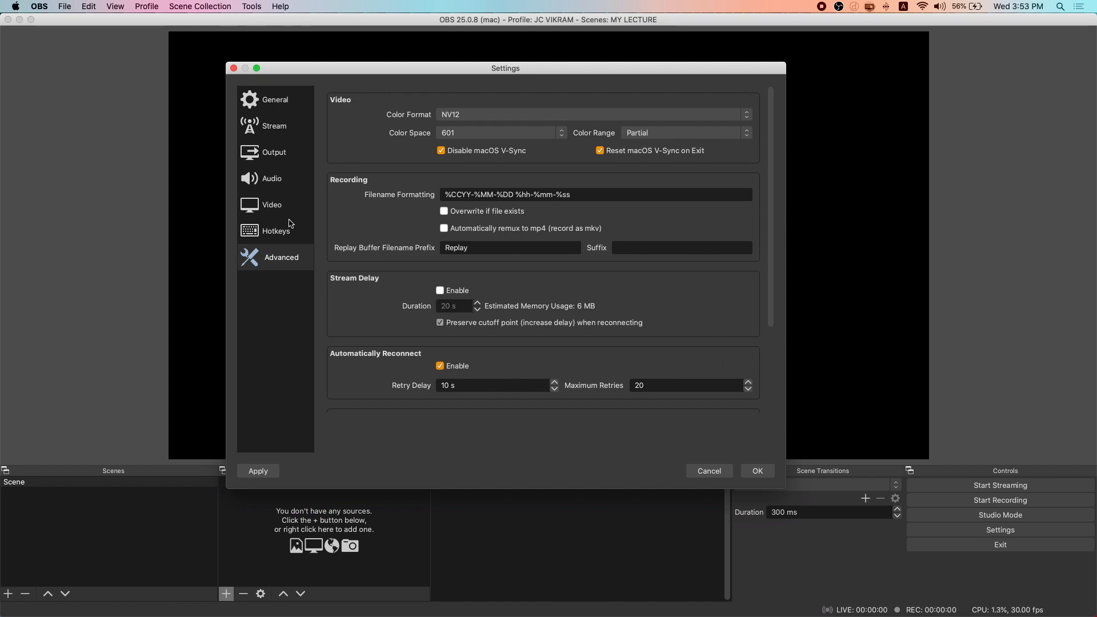
pyautogui.click(285, 162)
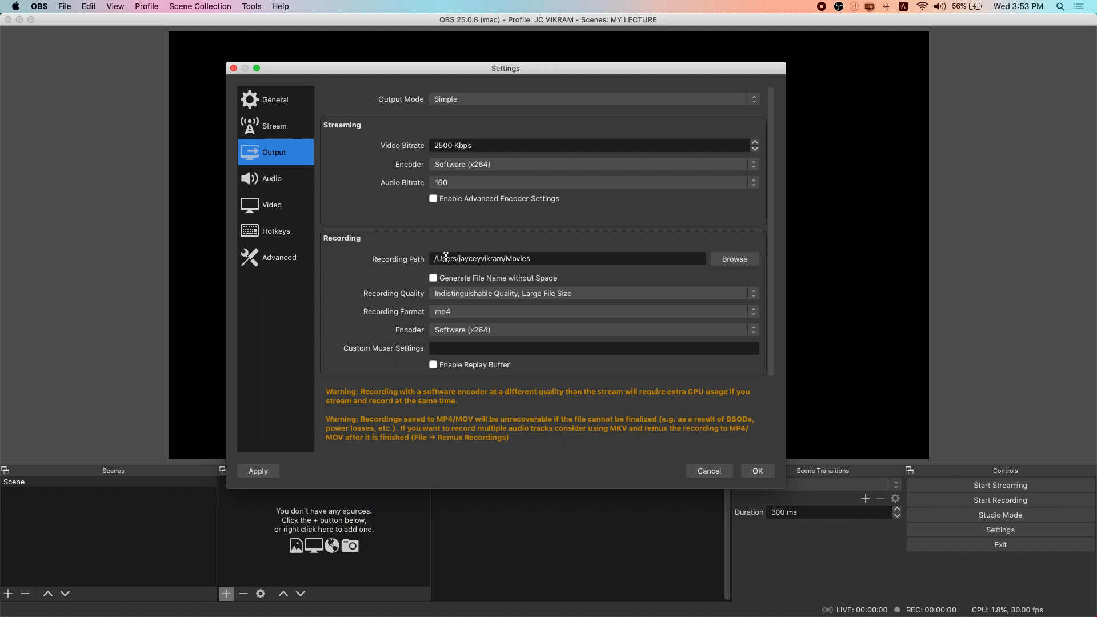
pyautogui.click(548, 260)
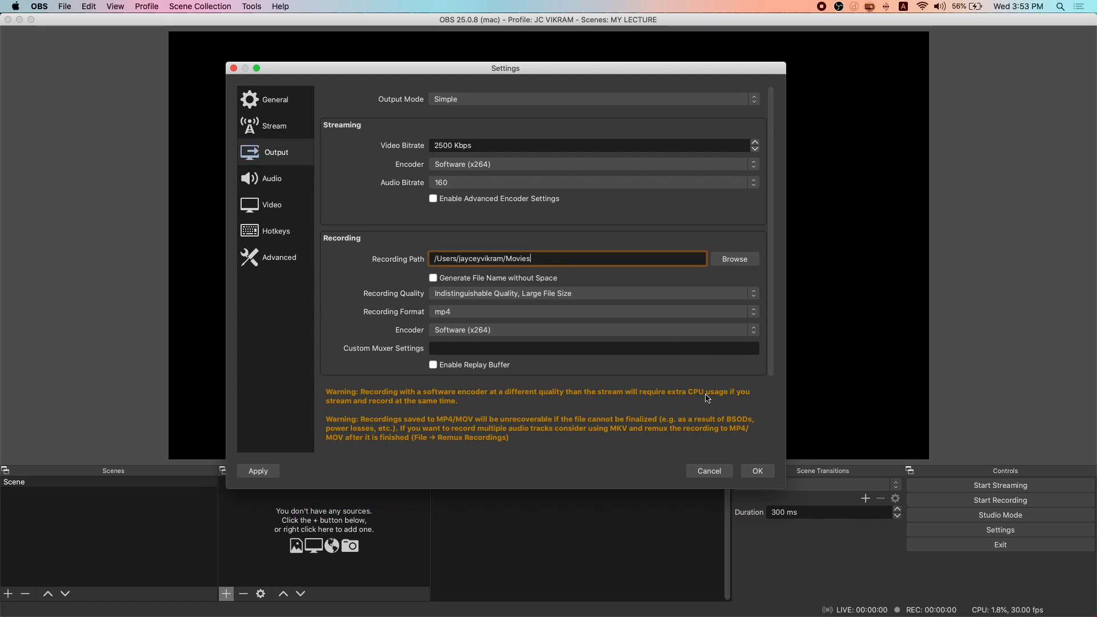
pyautogui.click(278, 211)
pyautogui.click(755, 471)
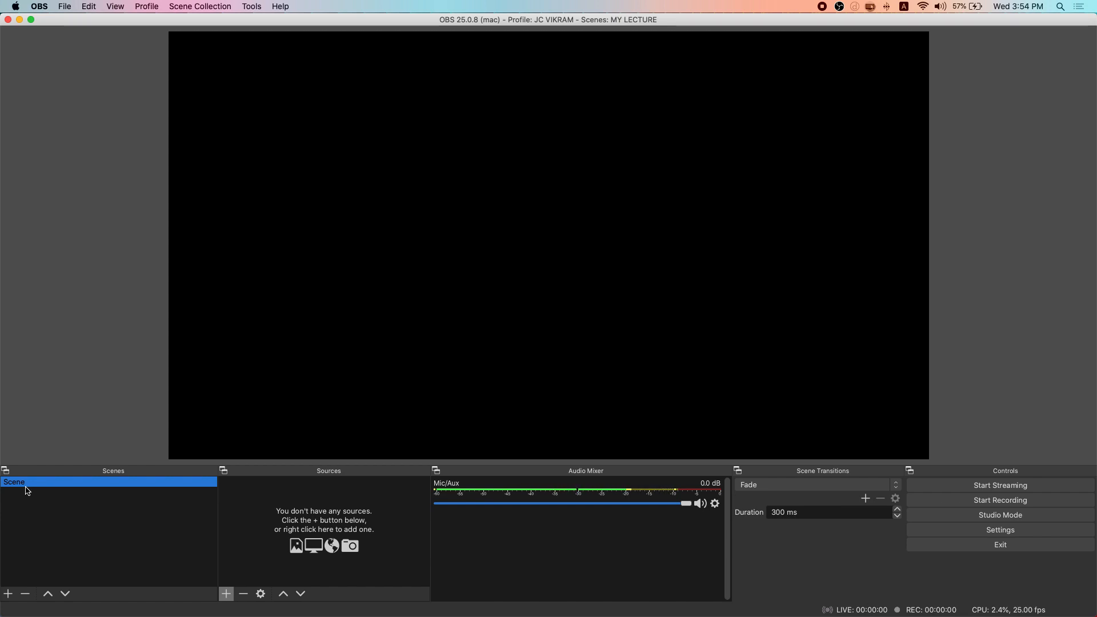
# Step: Add a new scene named OPENING
pyautogui.click(8, 593)
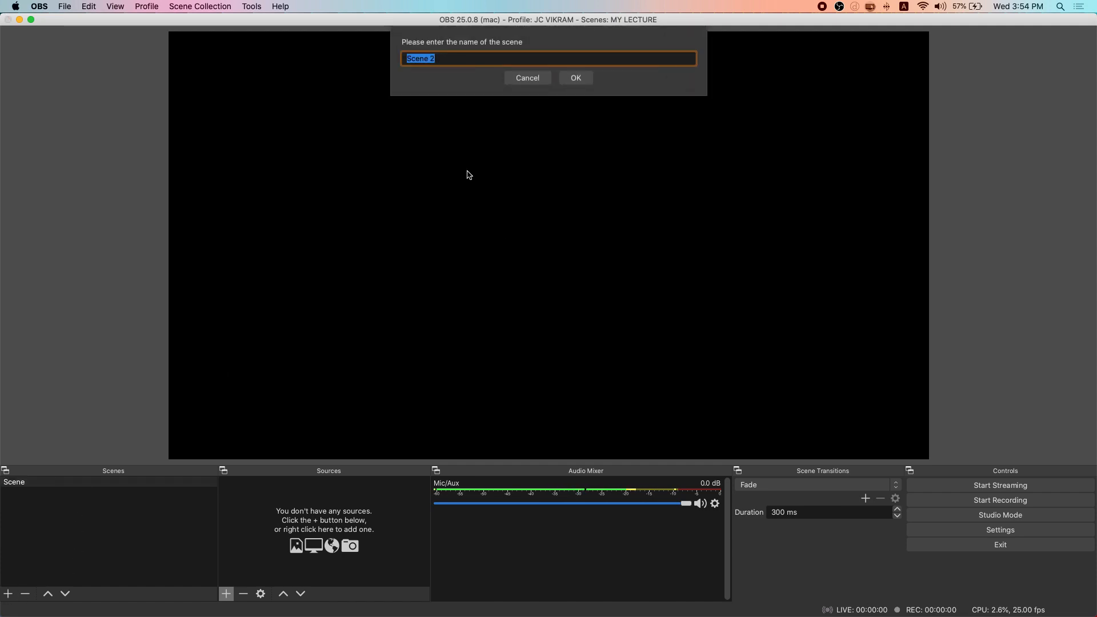
pyautogui.write('OPENING')
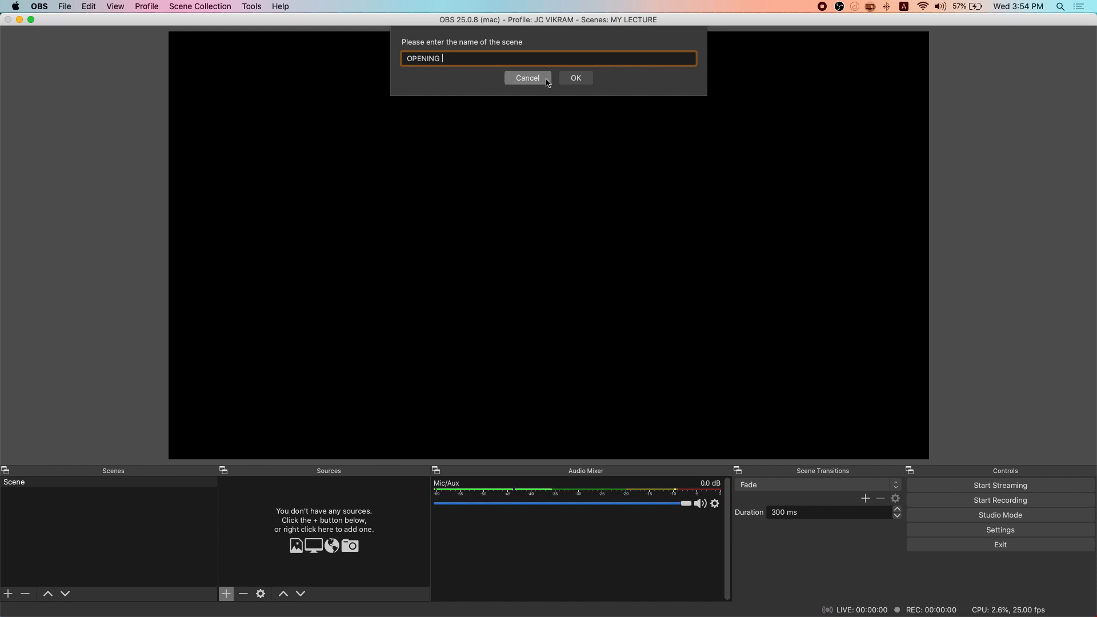
pyautogui.click(573, 79)
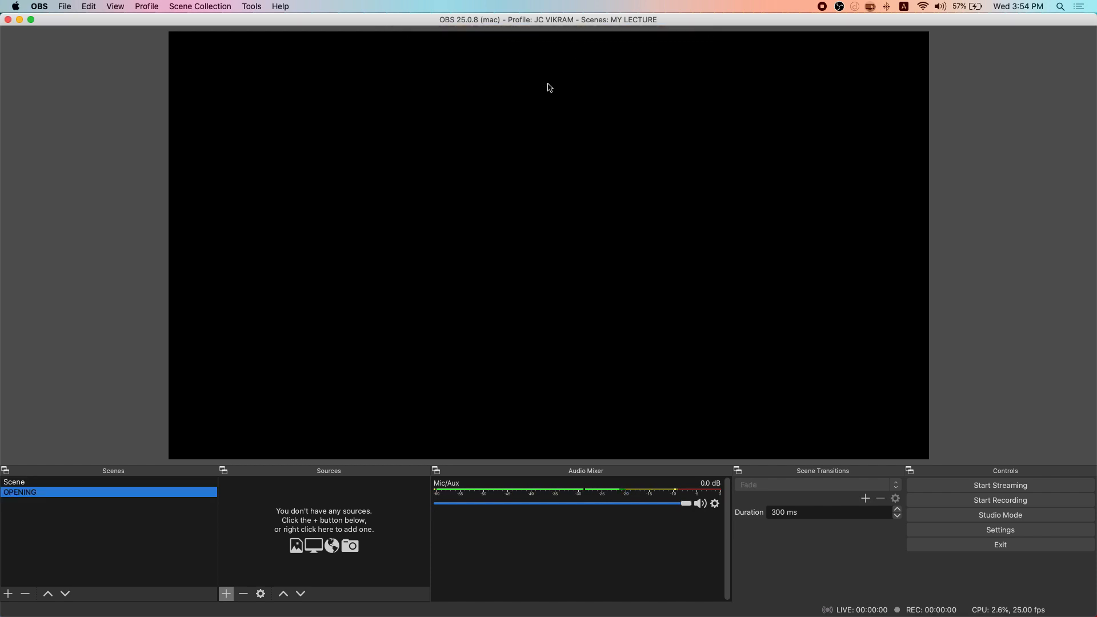
# Step: Remove the default scene named Scene from the scene list
pyautogui.rightClick(23, 483)
pyautogui.click(57, 366)
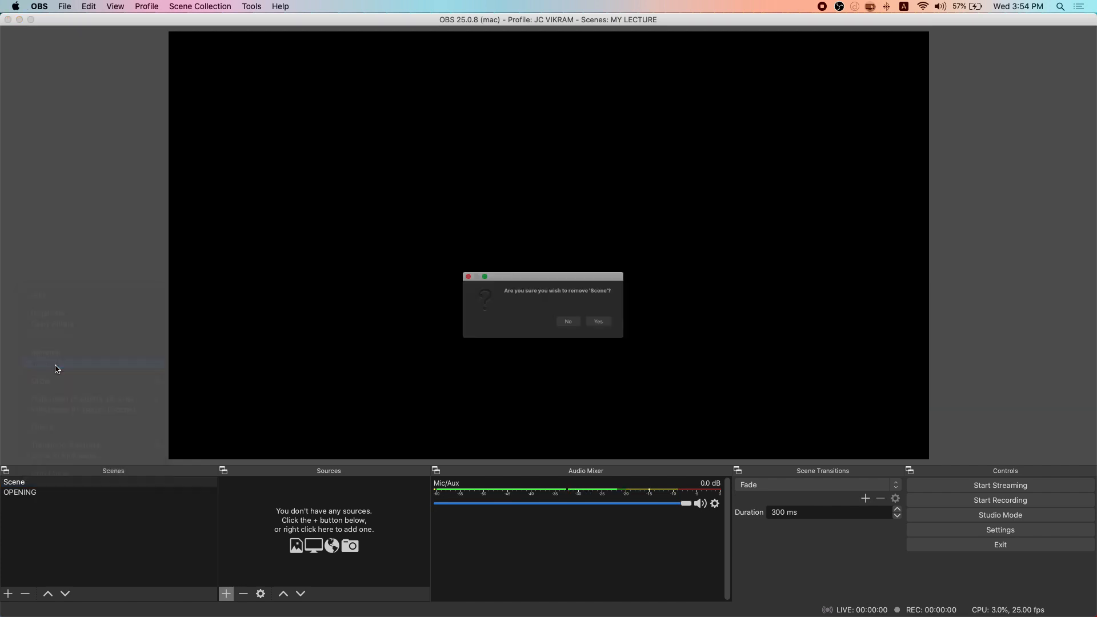
pyautogui.click(619, 328)
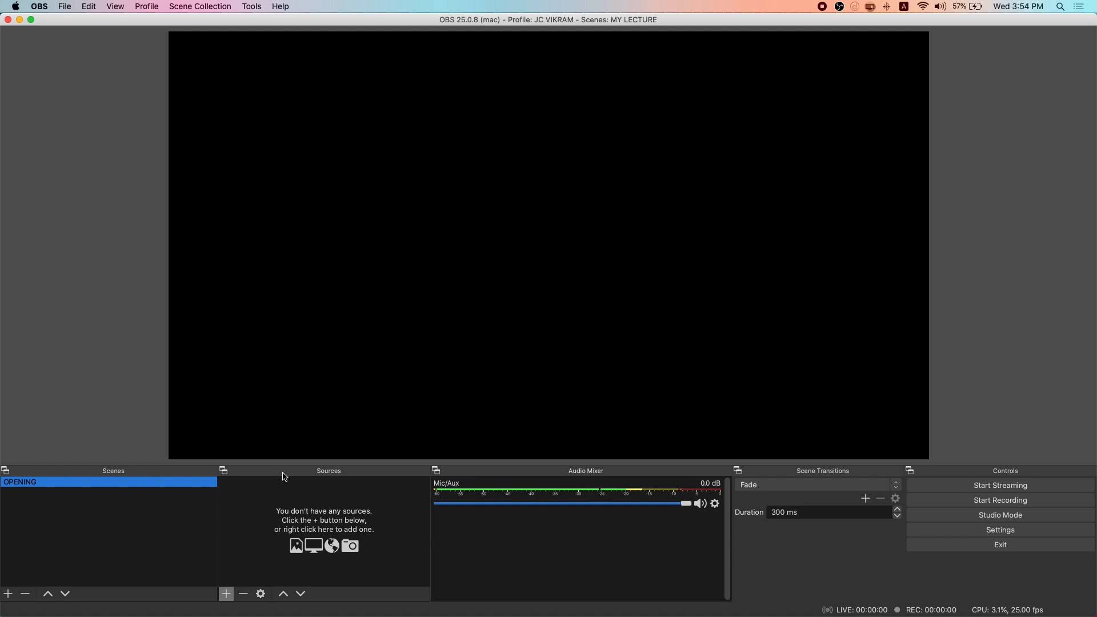
# Step: Add a Video Capture Device source named CAMERA to the OPENING scene, using Webcam gadget #2 as its device
pyautogui.click(227, 594)
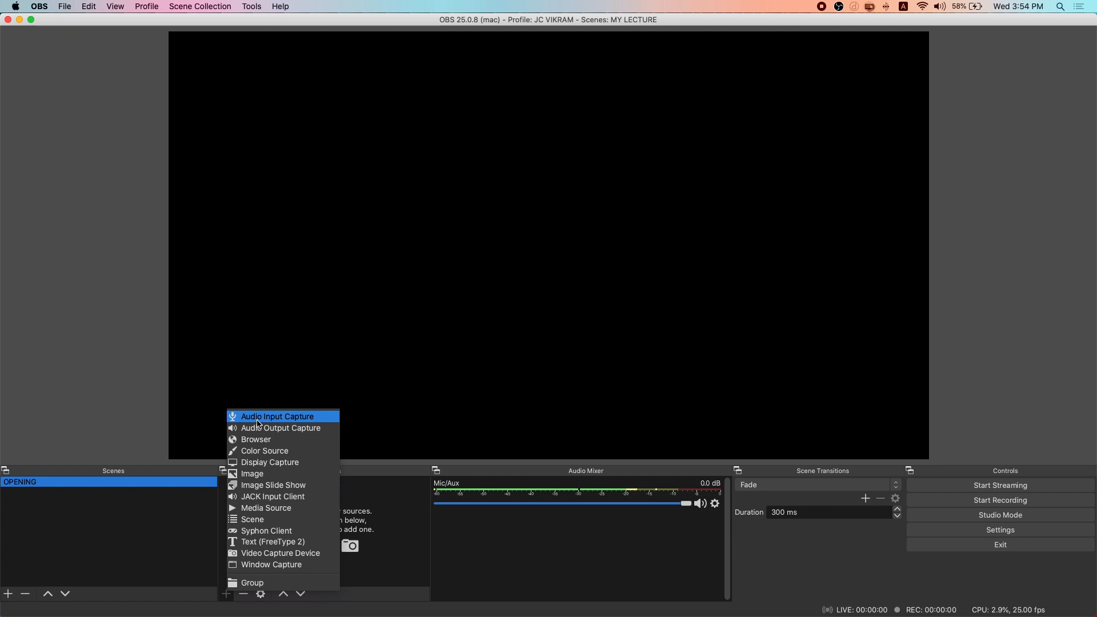
pyautogui.click(281, 554)
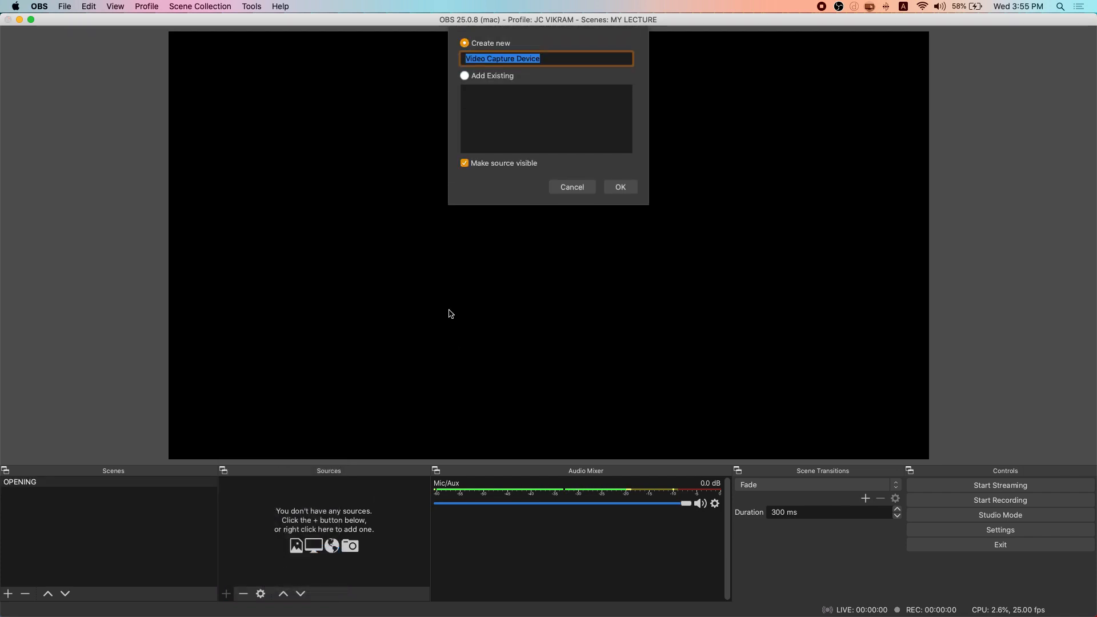
pyautogui.write('CAMEERARA')
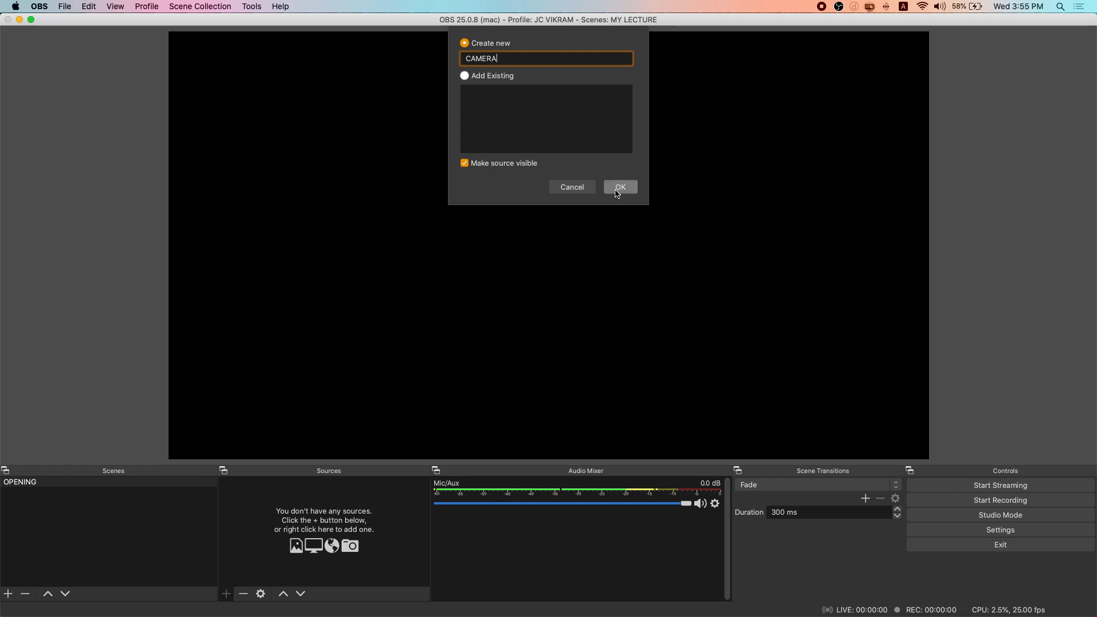
pyautogui.click(620, 188)
pyautogui.click(312, 437)
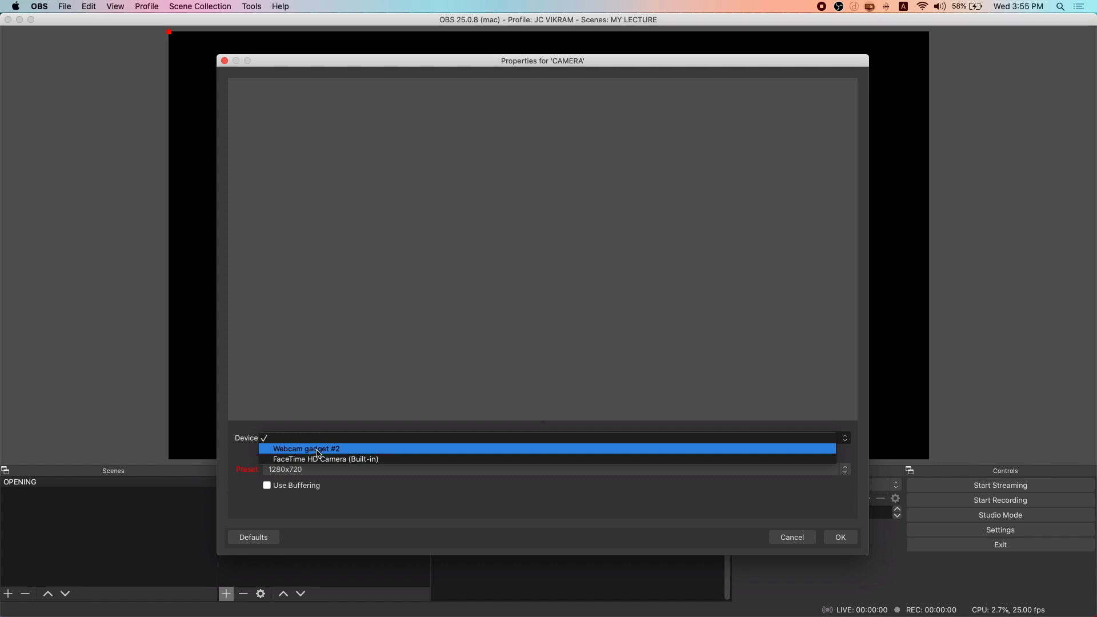
pyautogui.click(318, 449)
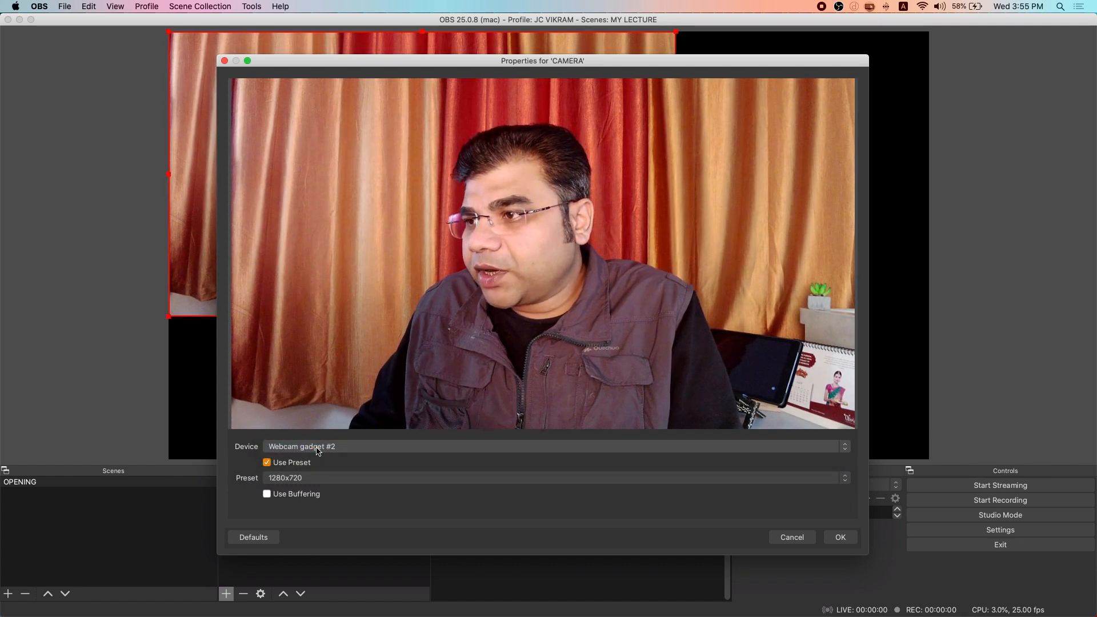
pyautogui.click(839, 538)
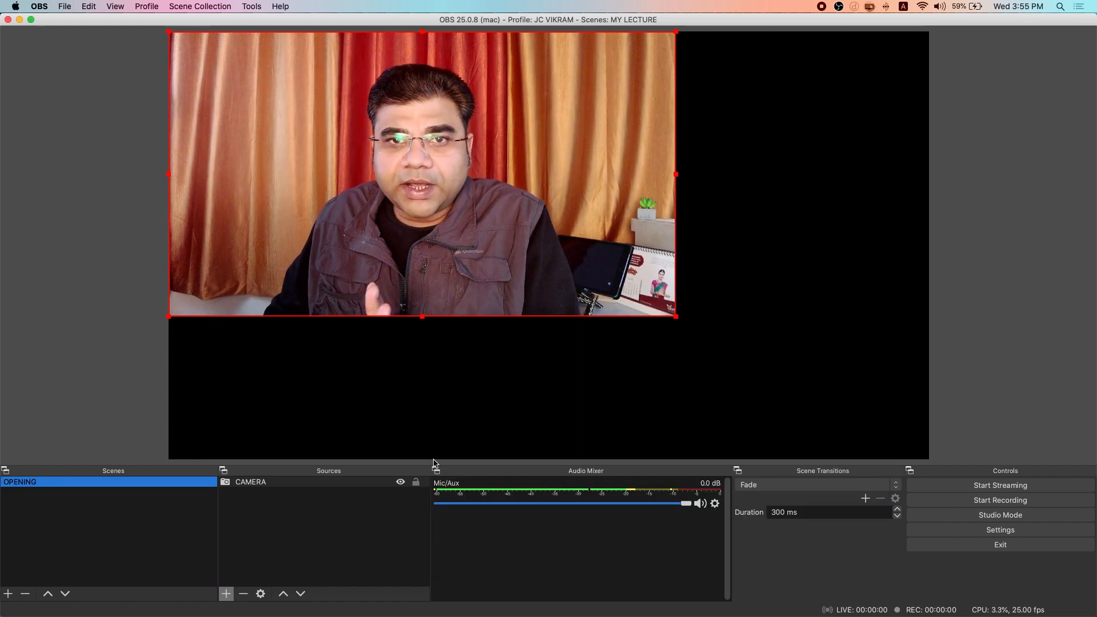
# Step: Shrink the CAMERA source to about a quarter of the canvas width and place it in the canvas's right half, slightly below mid-height
pyautogui.moveTo(367, 217); pyautogui.dragTo(452, 276)
pyautogui.moveTo(255, 95); pyautogui.dragTo(465, 210)
pyautogui.moveTo(594, 315); pyautogui.dragTo(772, 402)
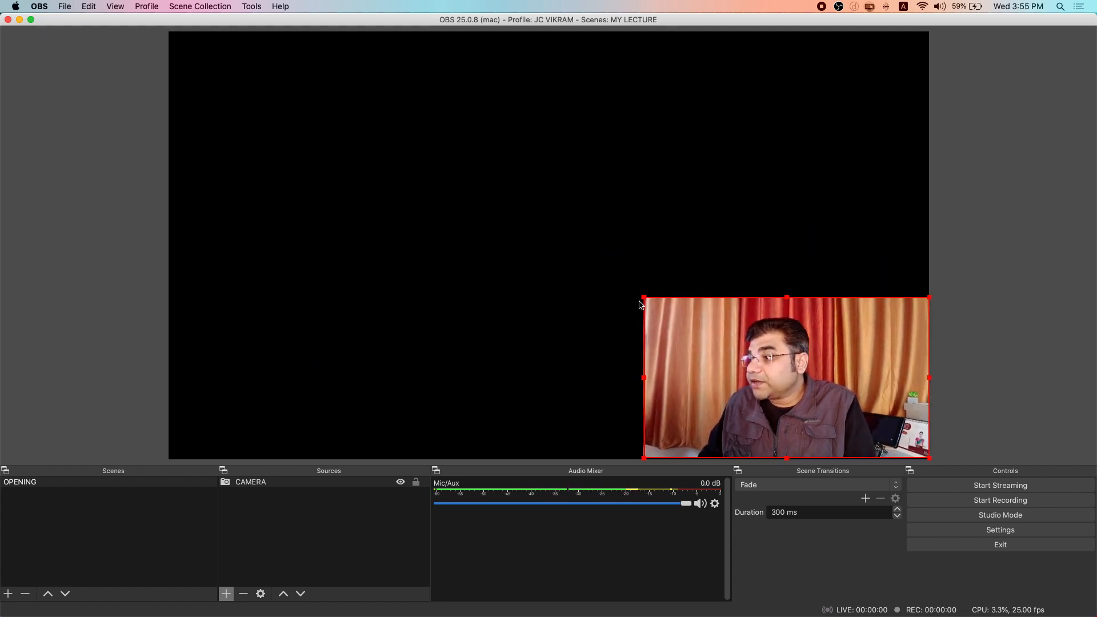
pyautogui.moveTo(644, 298); pyautogui.dragTo(757, 365)
pyautogui.moveTo(800, 415); pyautogui.dragTo(759, 303)
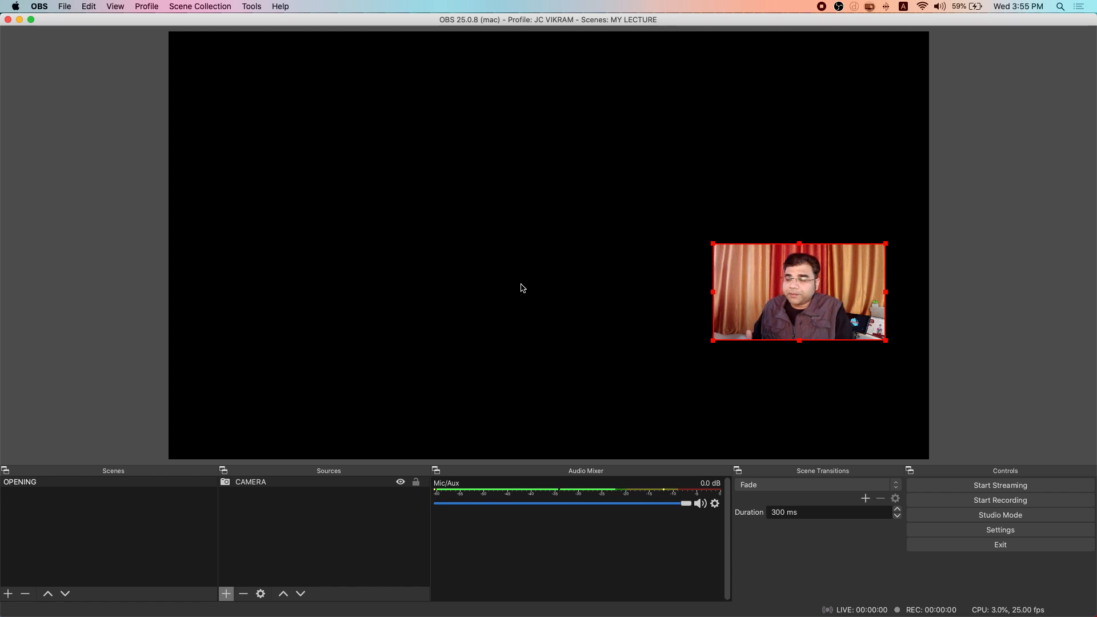
# Step: Add an Image source named BG that uses OBSTT BG.png from the OBS TRAINING folder
pyautogui.click(226, 597)
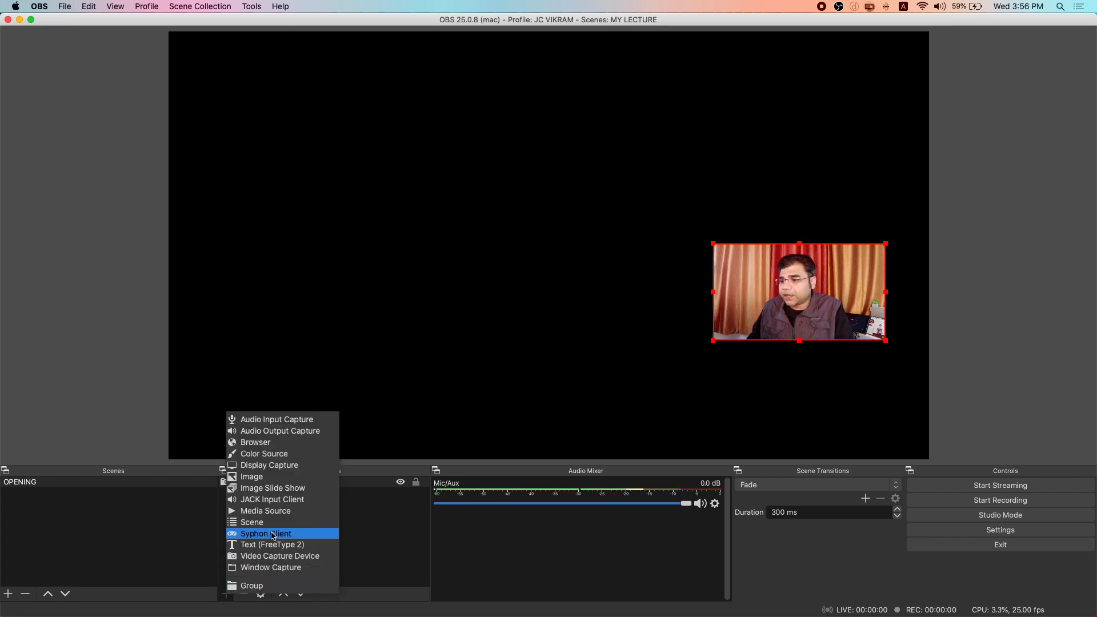
pyautogui.click(271, 479)
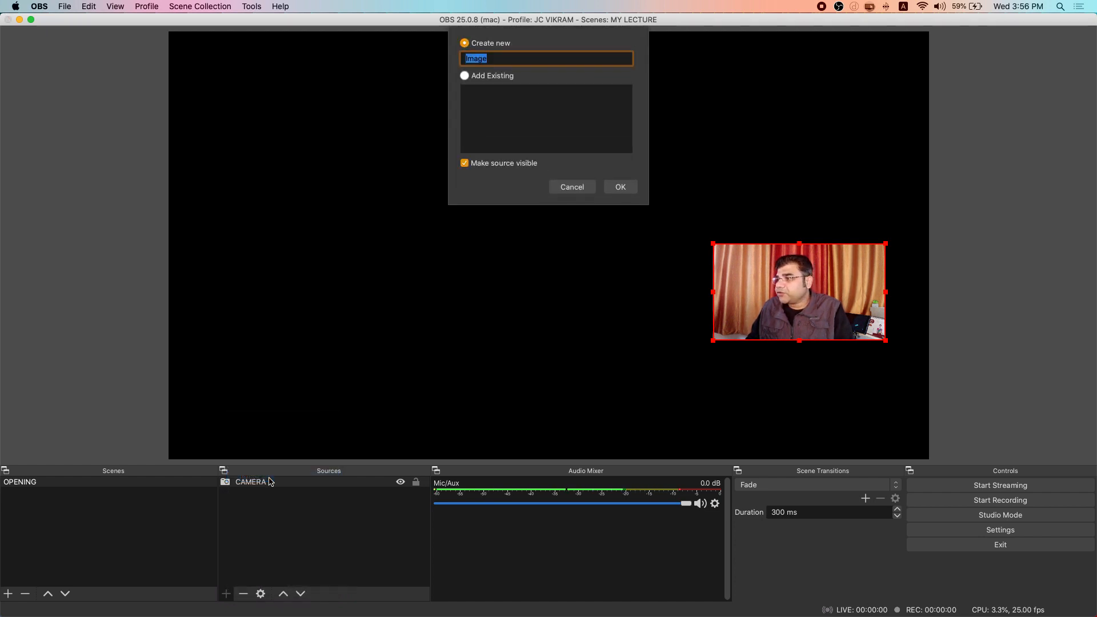
pyautogui.write('BG')
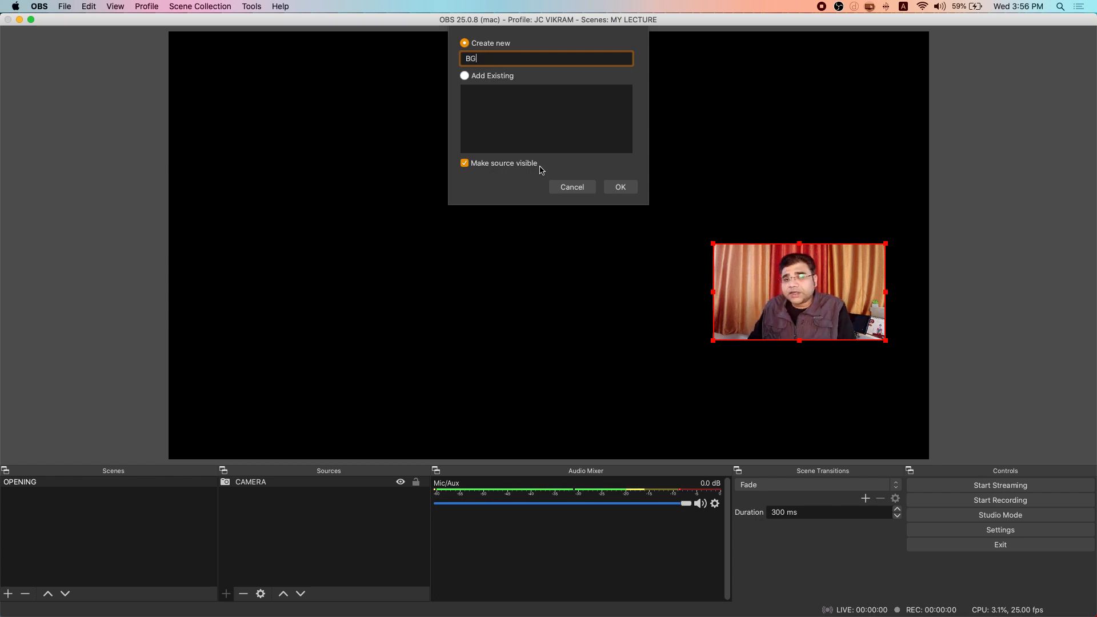
pyautogui.click(615, 191)
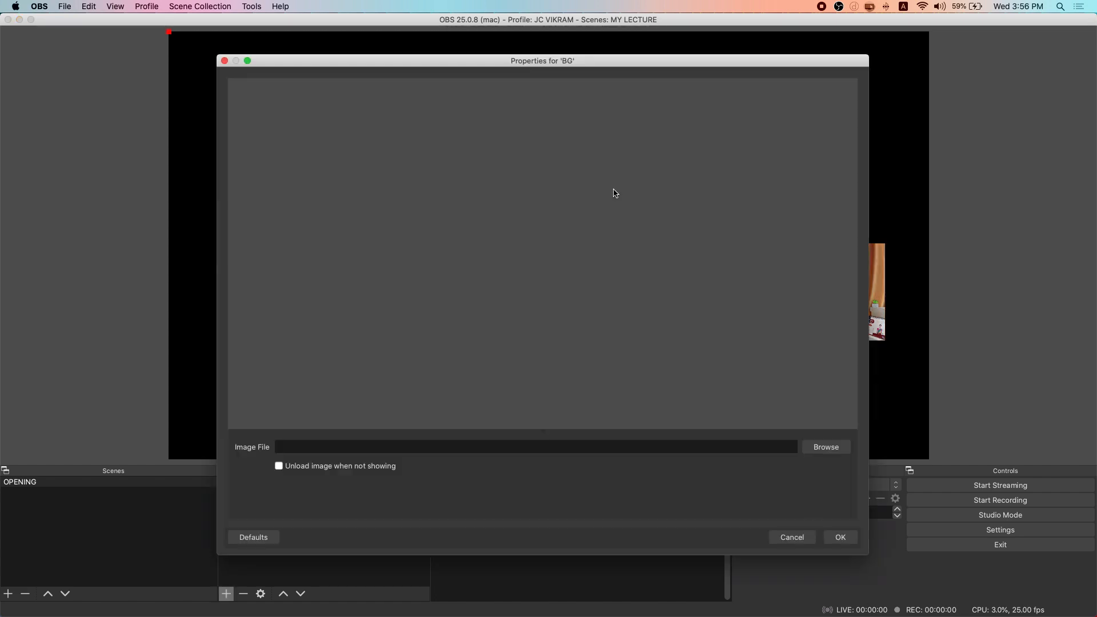
pyautogui.click(819, 446)
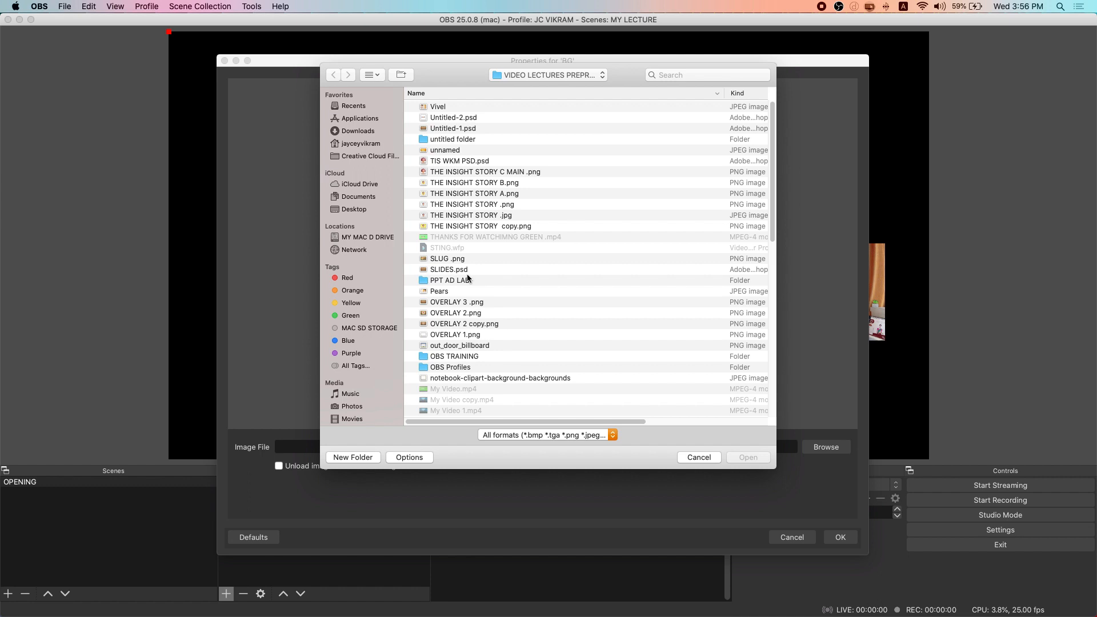
pyautogui.scroll(-15, 469, 296)
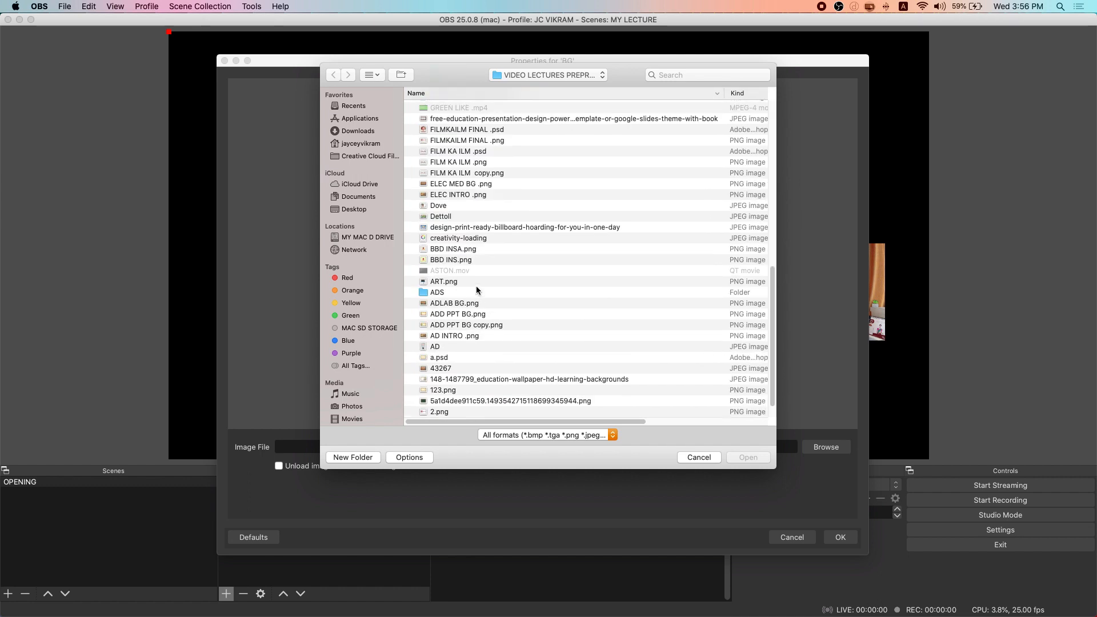
pyautogui.scroll(10, 476, 286)
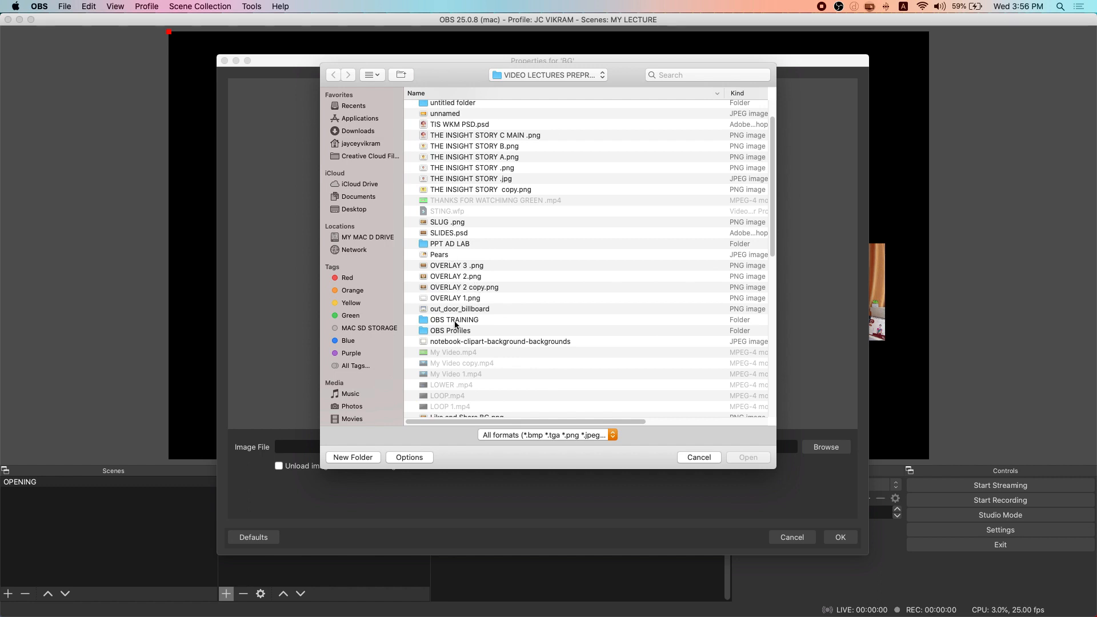
pyautogui.doubleClick(453, 321)
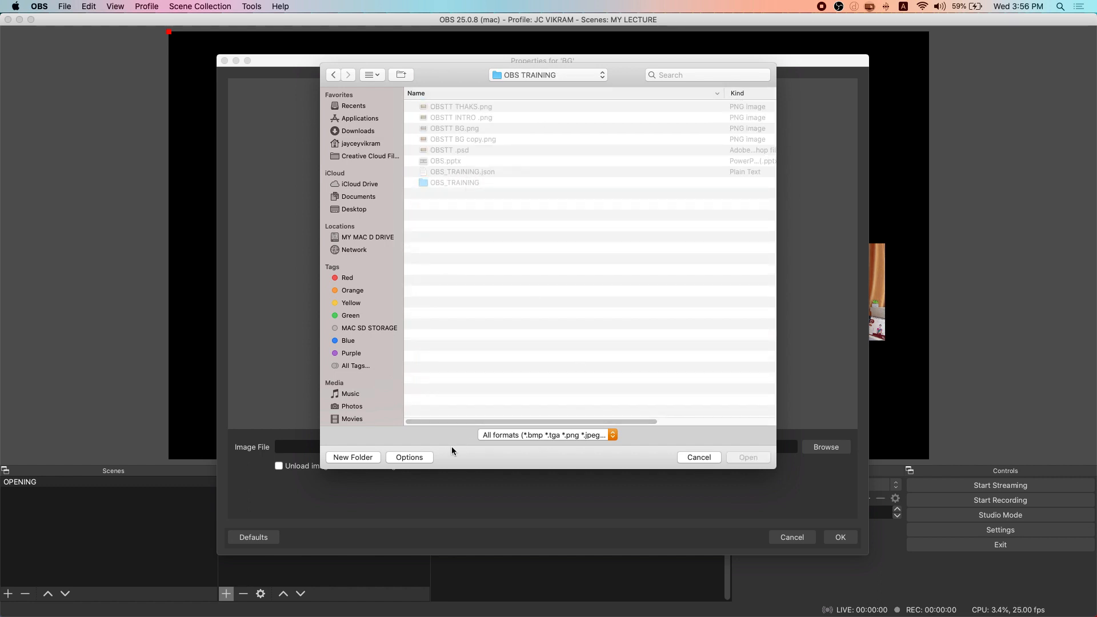
pyautogui.click(454, 129)
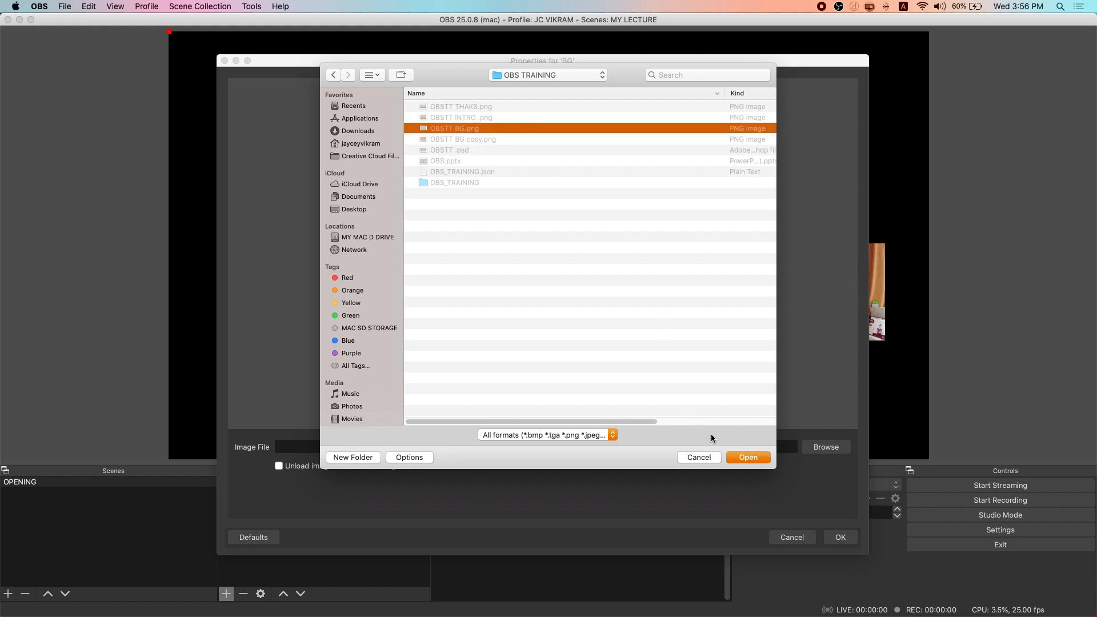
pyautogui.click(739, 459)
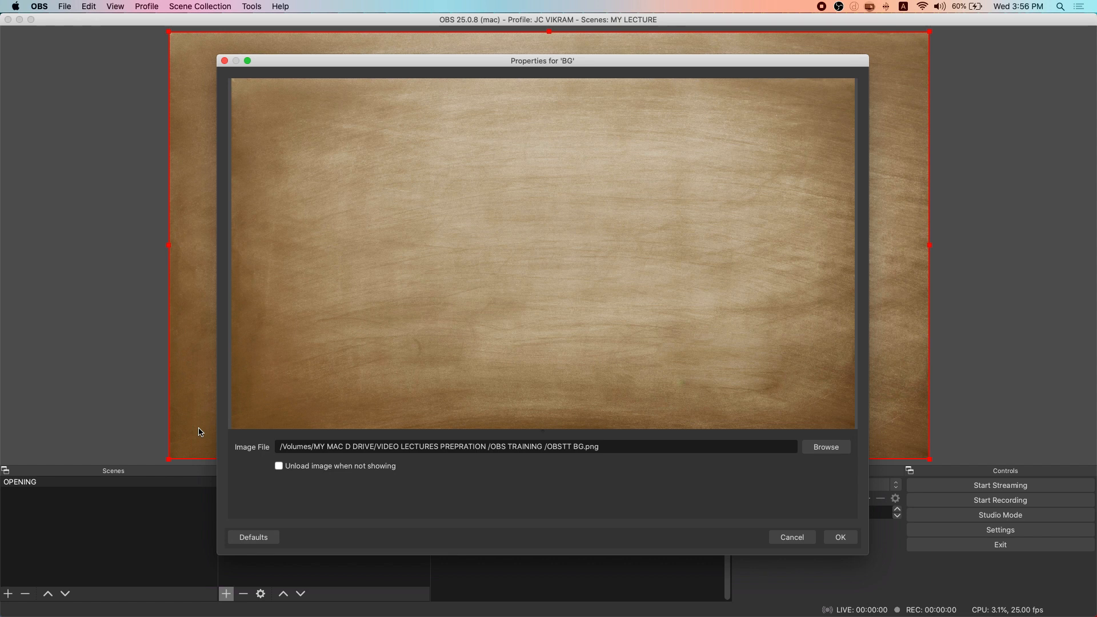
pyautogui.click(840, 537)
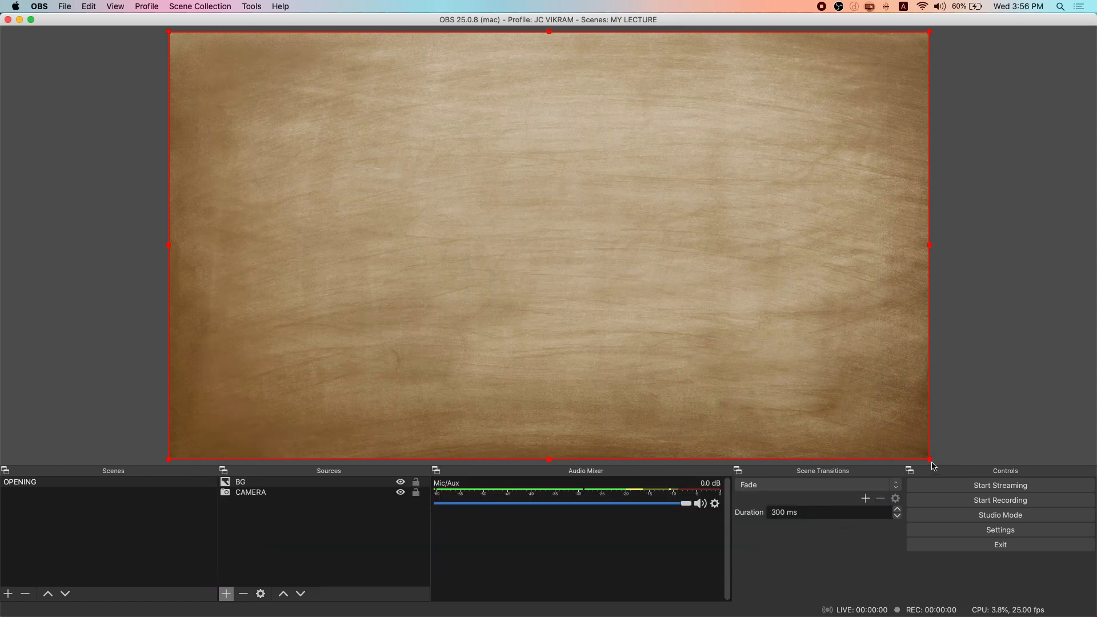
# Step: Scale the BG image down, place it in the canvas's left part and narrow its width
pyautogui.moveTo(932, 464); pyautogui.dragTo(489, 265)
pyautogui.moveTo(632, 354); pyautogui.dragTo(633, 320)
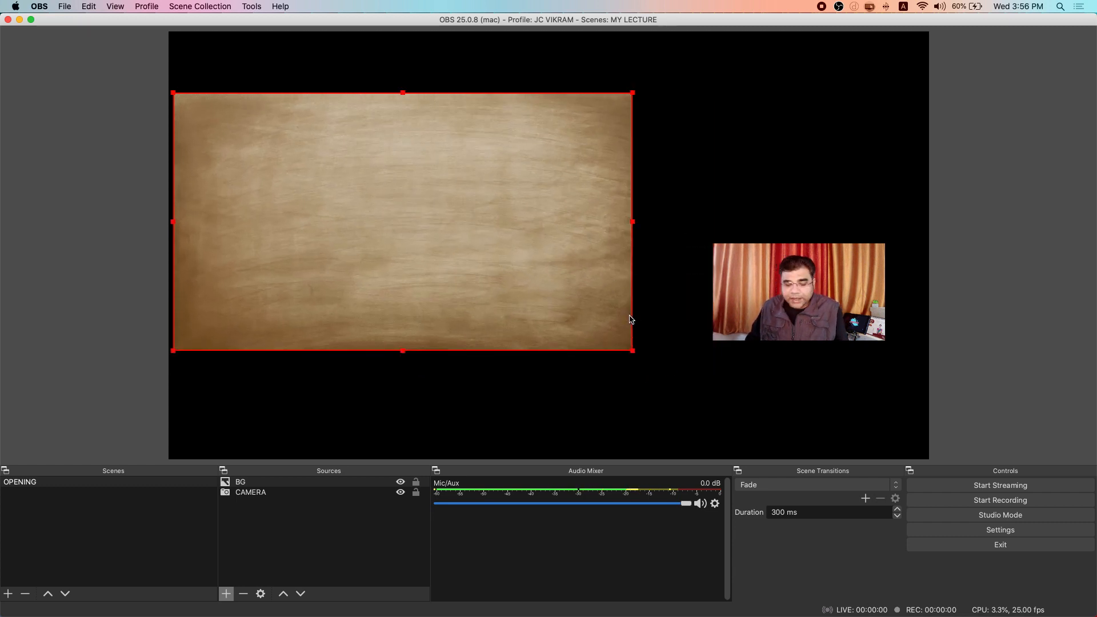
pyautogui.moveTo(635, 227); pyautogui.dragTo(600, 234)
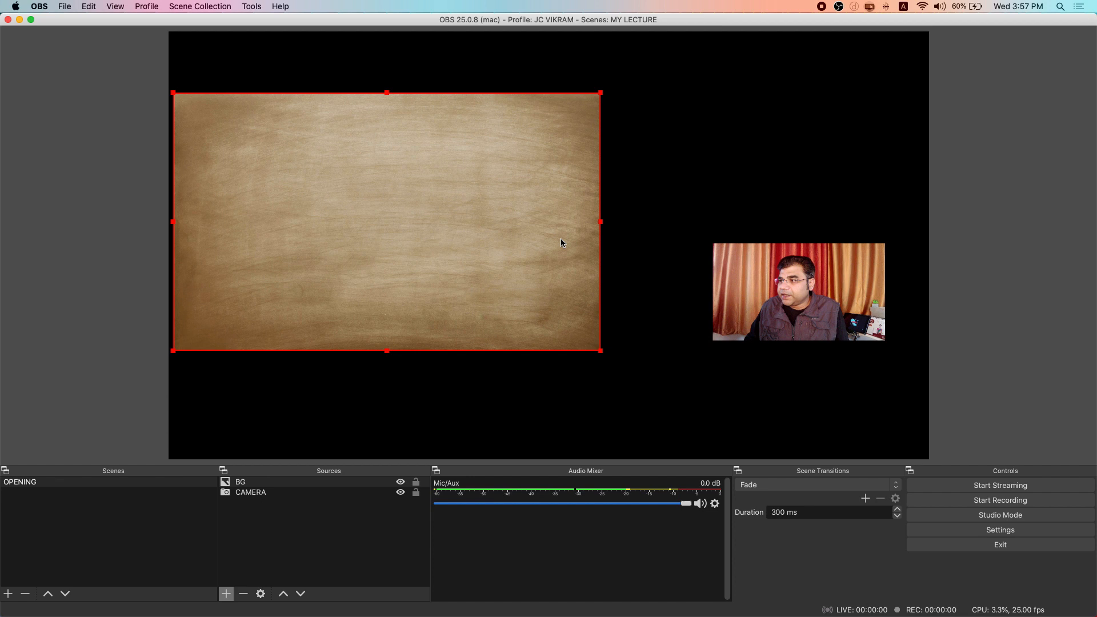
# Step: Stretch the BG image to fill the whole screen with the Stretch to screen transform
pyautogui.rightClick(548, 251)
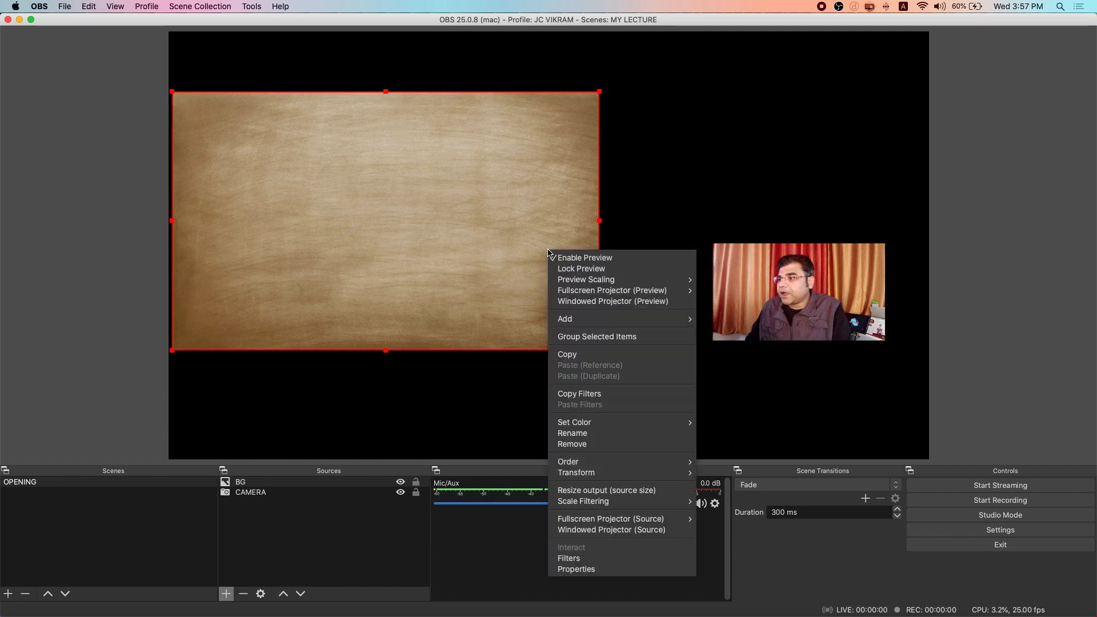
pyautogui.moveTo(582, 475)
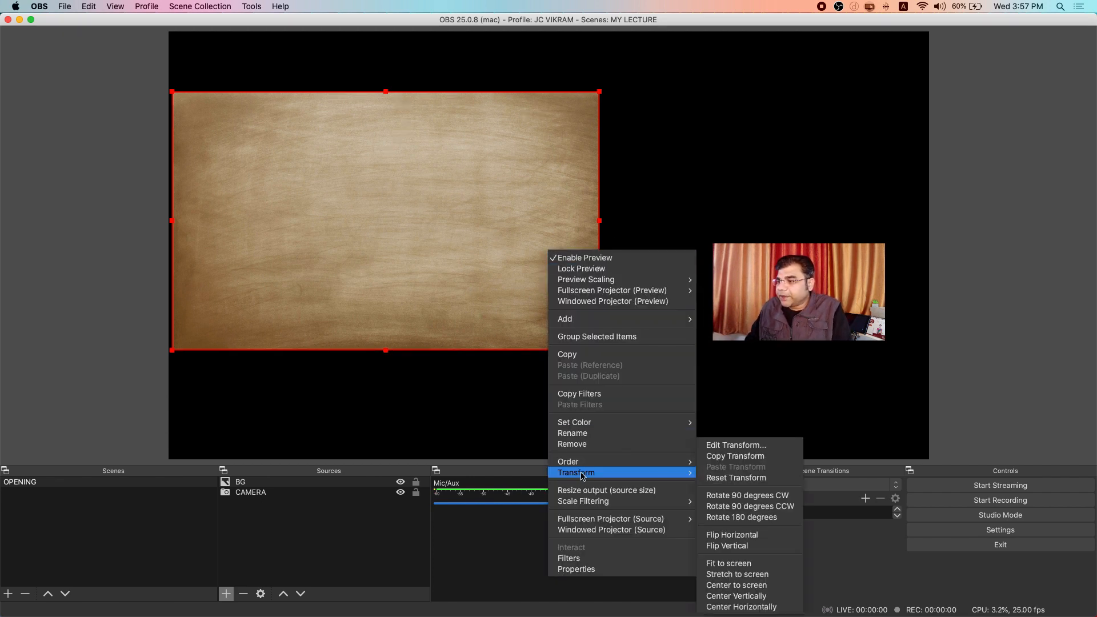
pyautogui.click(754, 575)
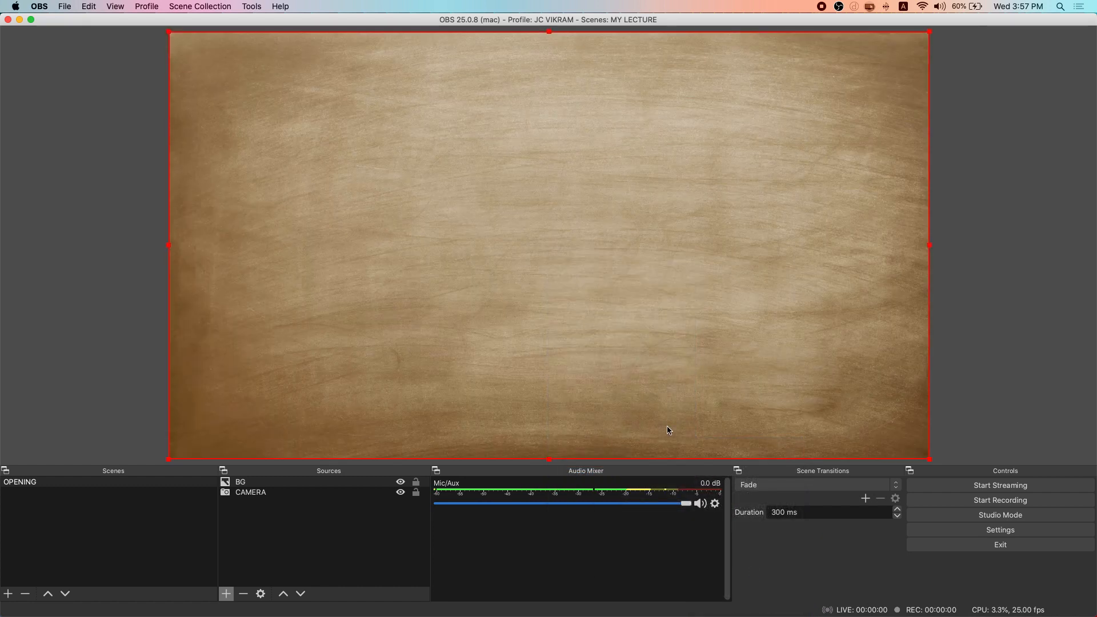
# Step: Move the BG source below CAMERA in the source order so the background lies behind the camera picture
pyautogui.click(276, 487)
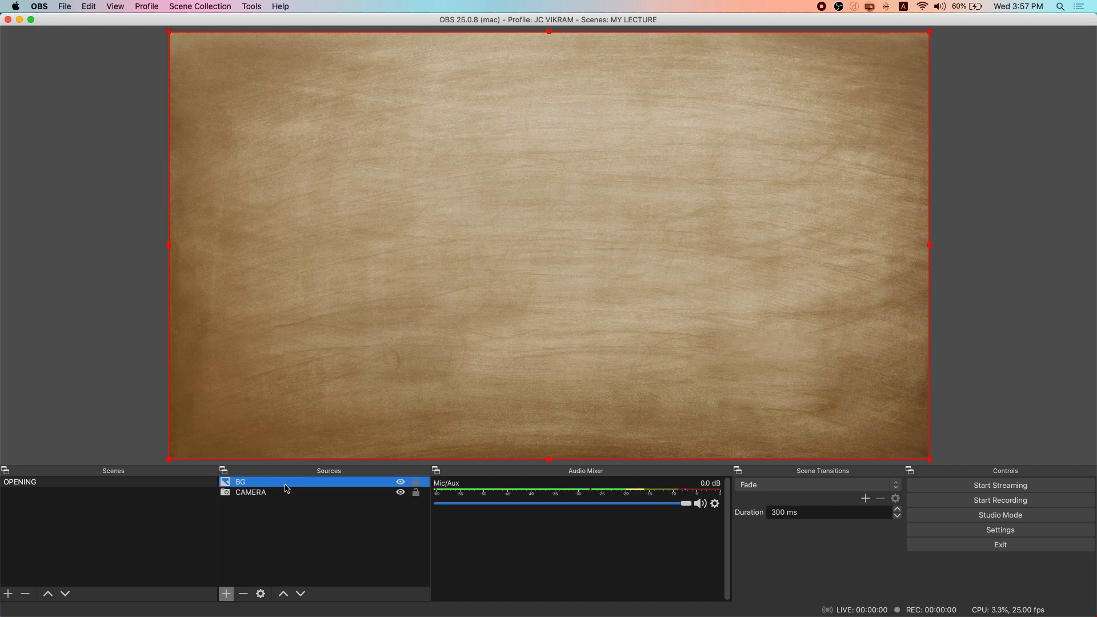
pyautogui.click(282, 493)
pyautogui.click(730, 355)
pyautogui.click(282, 494)
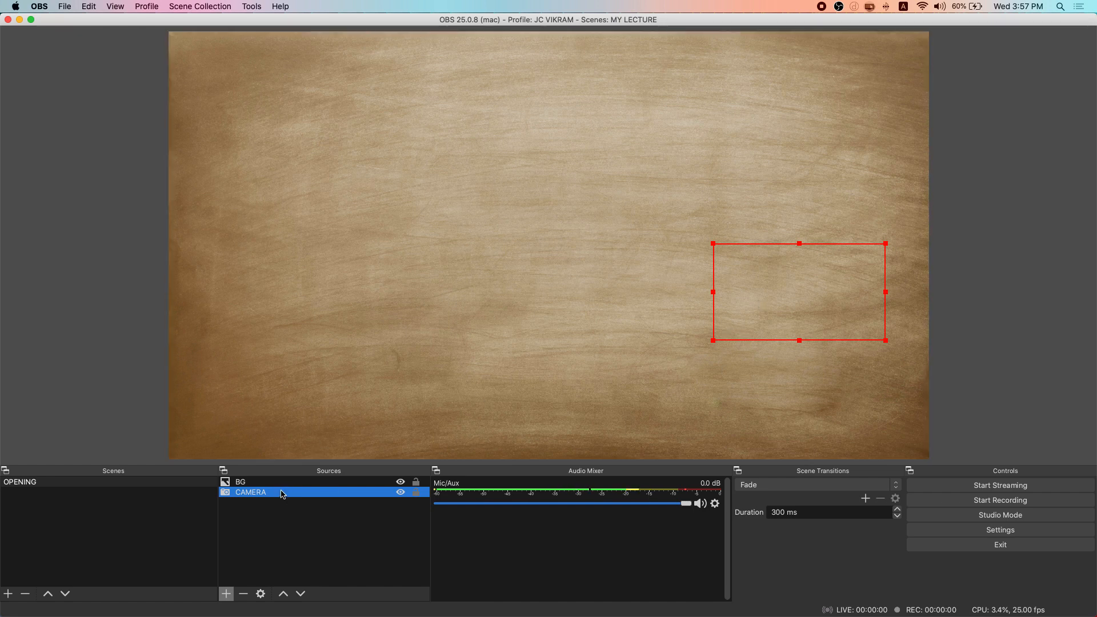
pyautogui.click(281, 485)
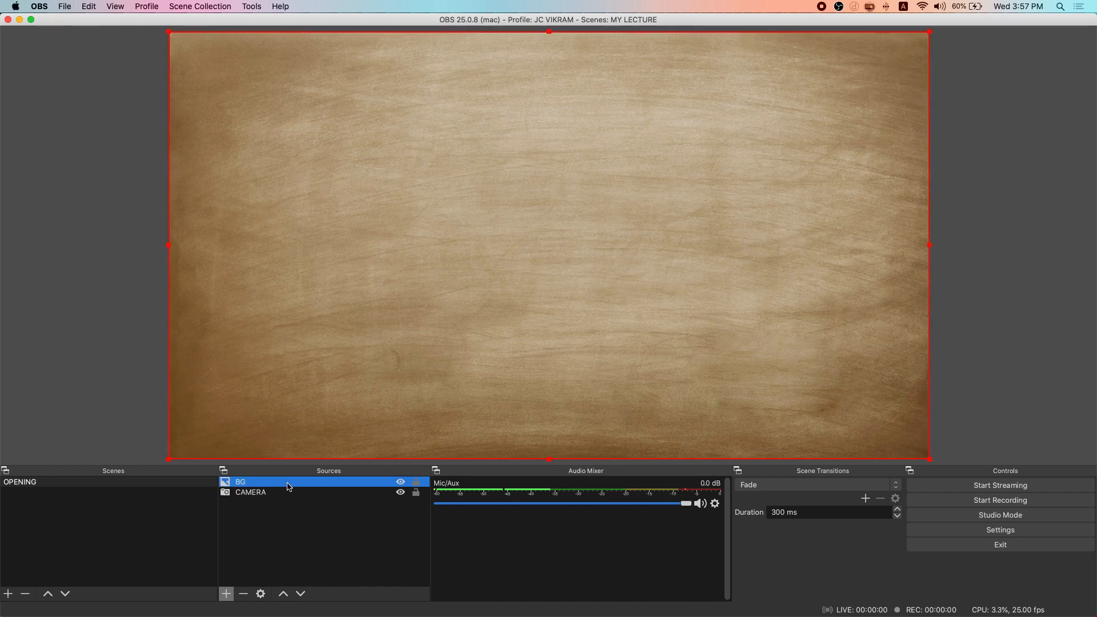
pyautogui.moveTo(288, 486); pyautogui.dragTo(289, 516)
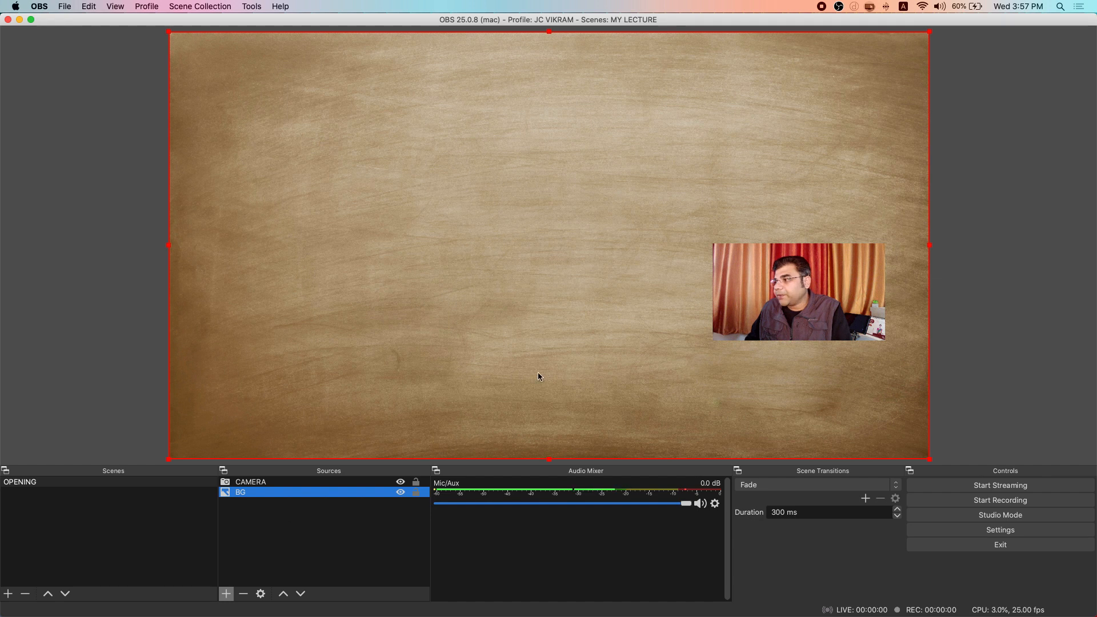
# Step: Lock the BG source and move the CAMERA picture up toward the canvas's right edge
pyautogui.click(762, 289)
pyautogui.moveTo(783, 302)
pyautogui.mouseDown()
pyautogui.moveTo(811, 224)
pyautogui.moveTo(785, 275)
pyautogui.moveTo(790, 298)
pyautogui.moveTo(779, 280)
pyautogui.moveTo(791, 296)
pyautogui.mouseUp()
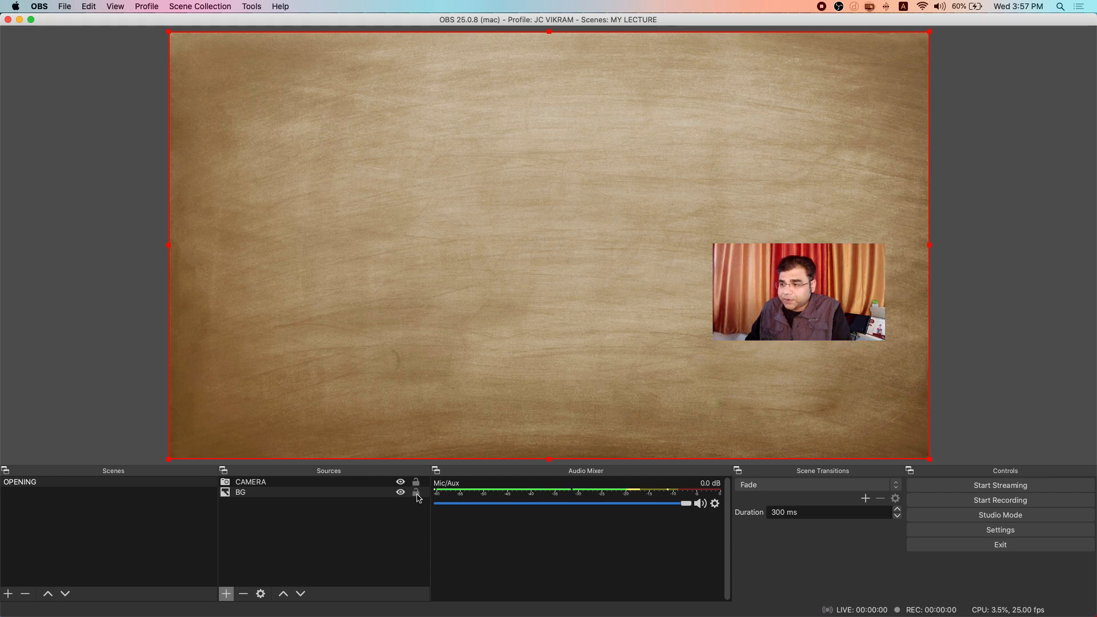
pyautogui.click(416, 493)
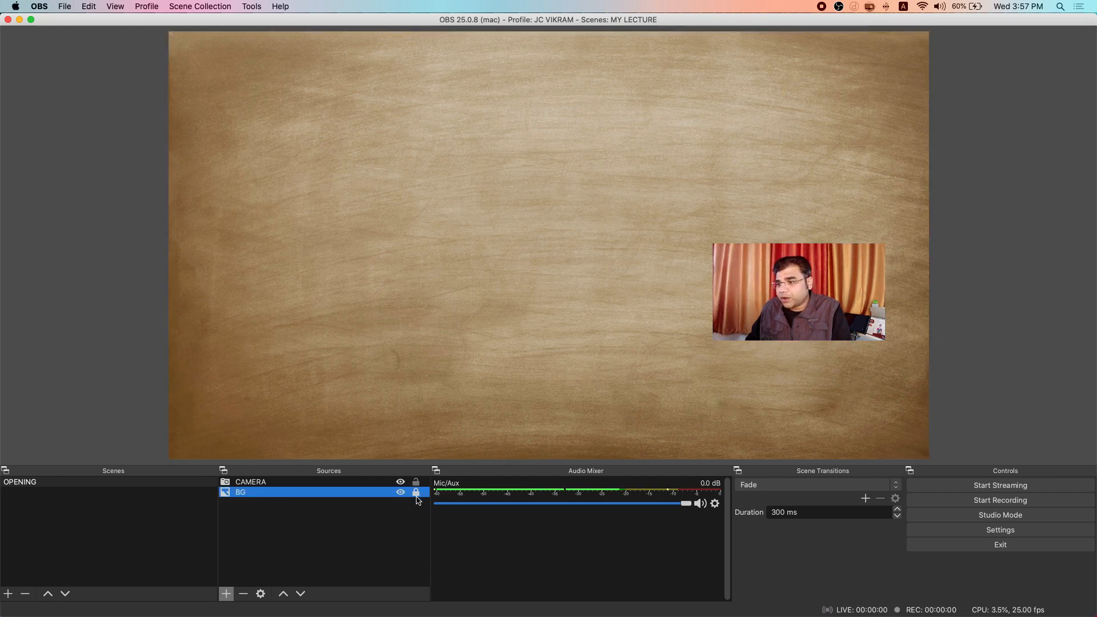
pyautogui.click(558, 260)
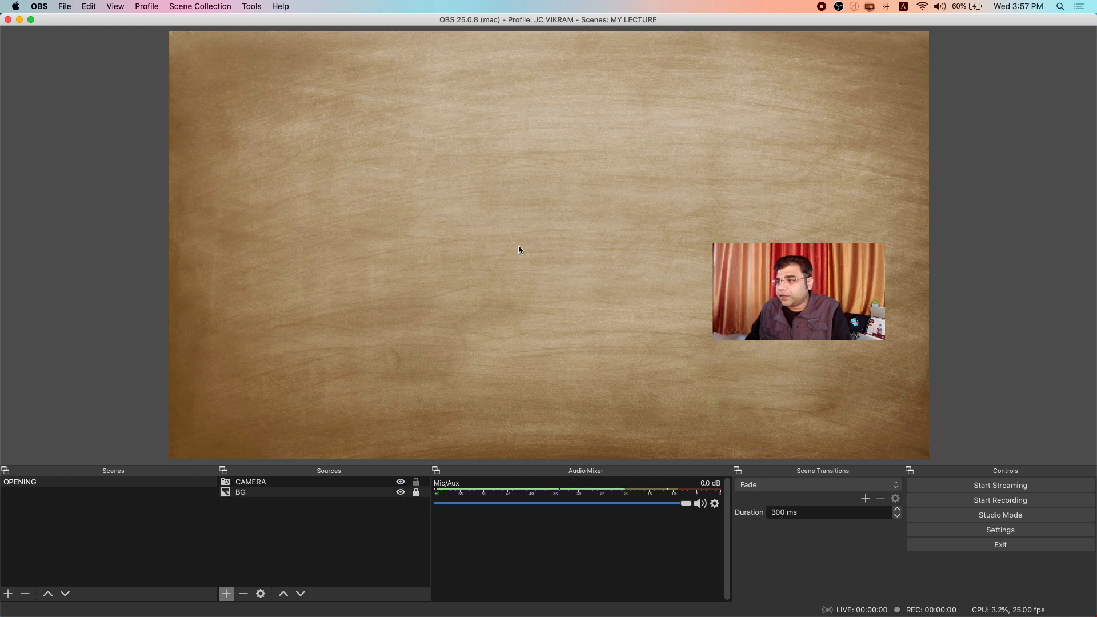
pyautogui.click(312, 483)
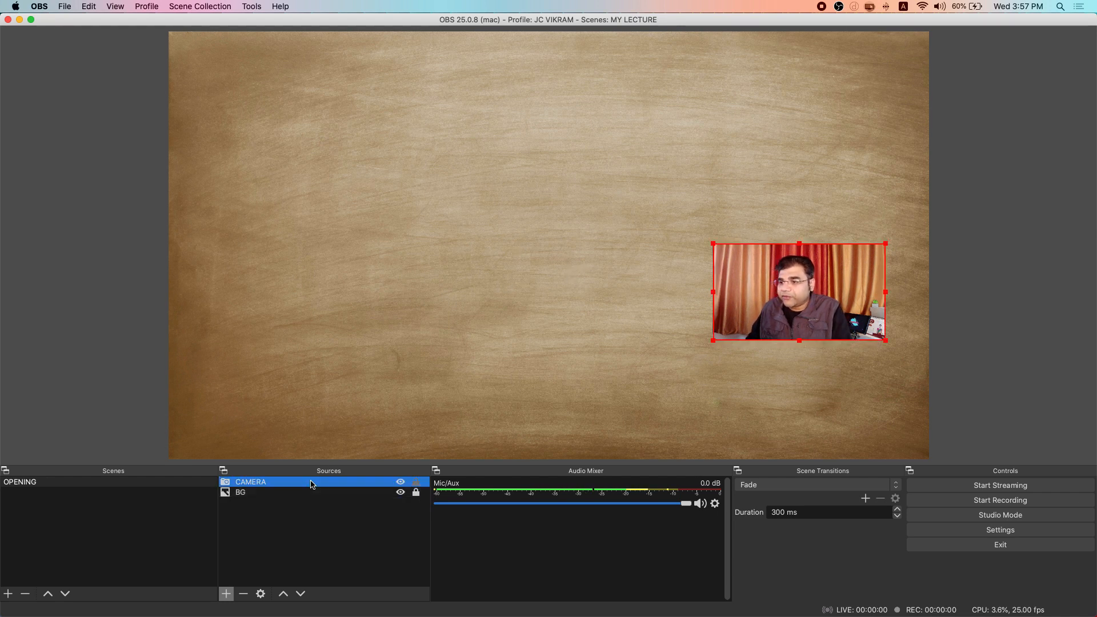
pyautogui.moveTo(791, 262); pyautogui.dragTo(824, 207)
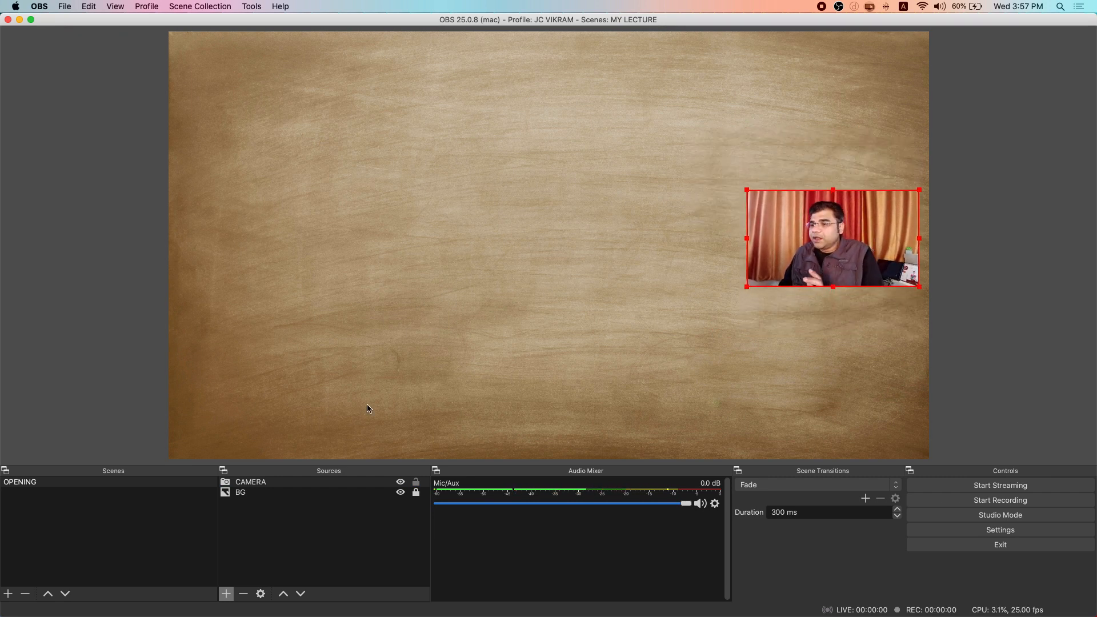
pyautogui.click(226, 594)
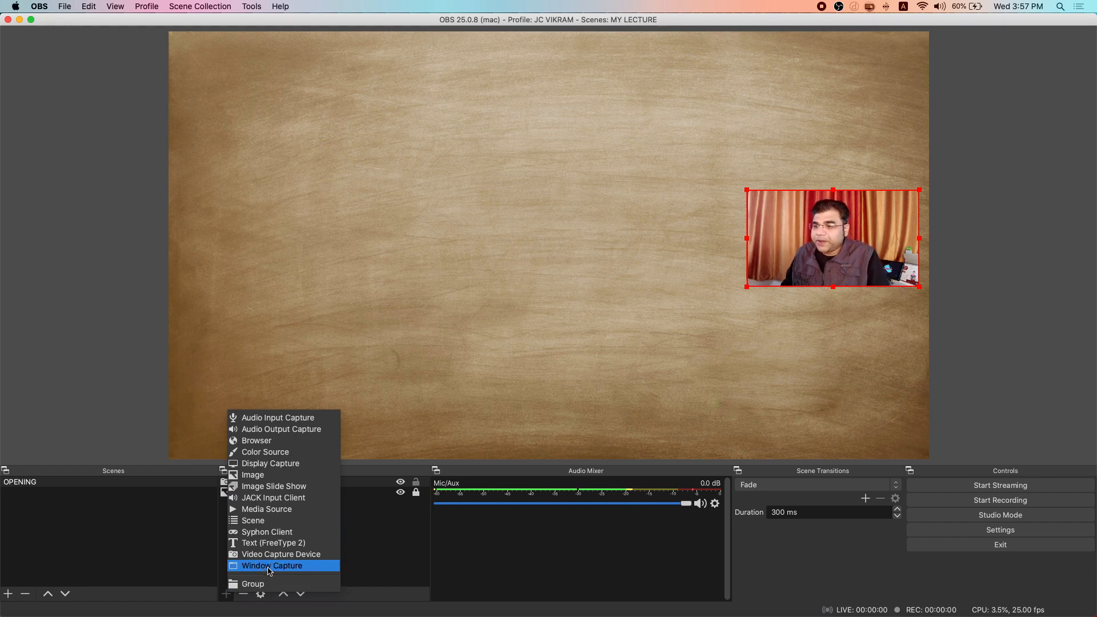
pyautogui.click(270, 566)
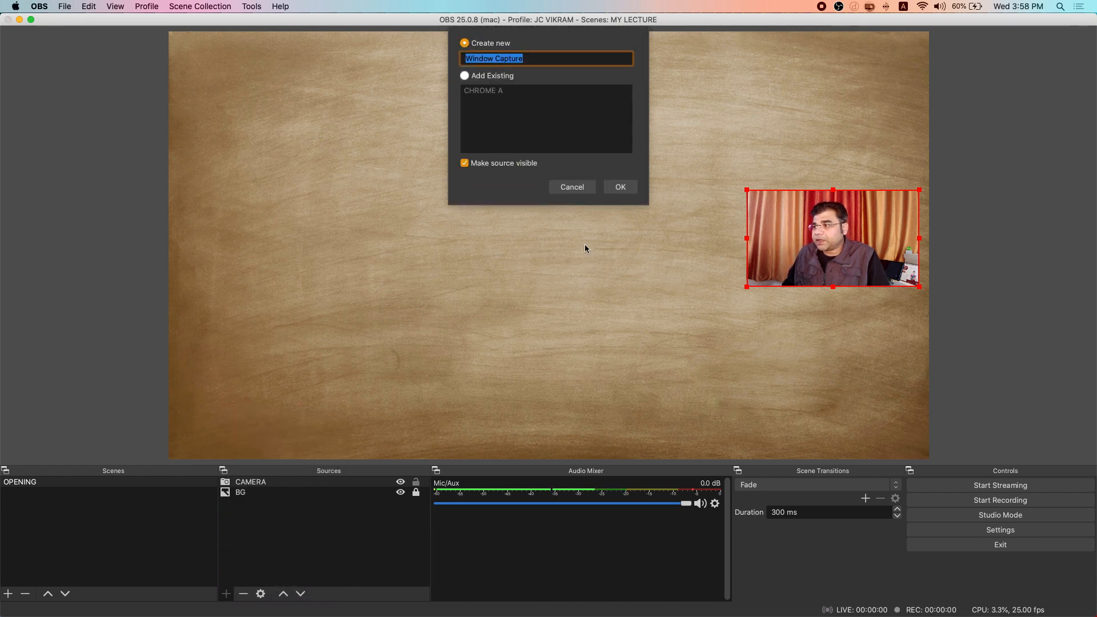
pyautogui.click(567, 188)
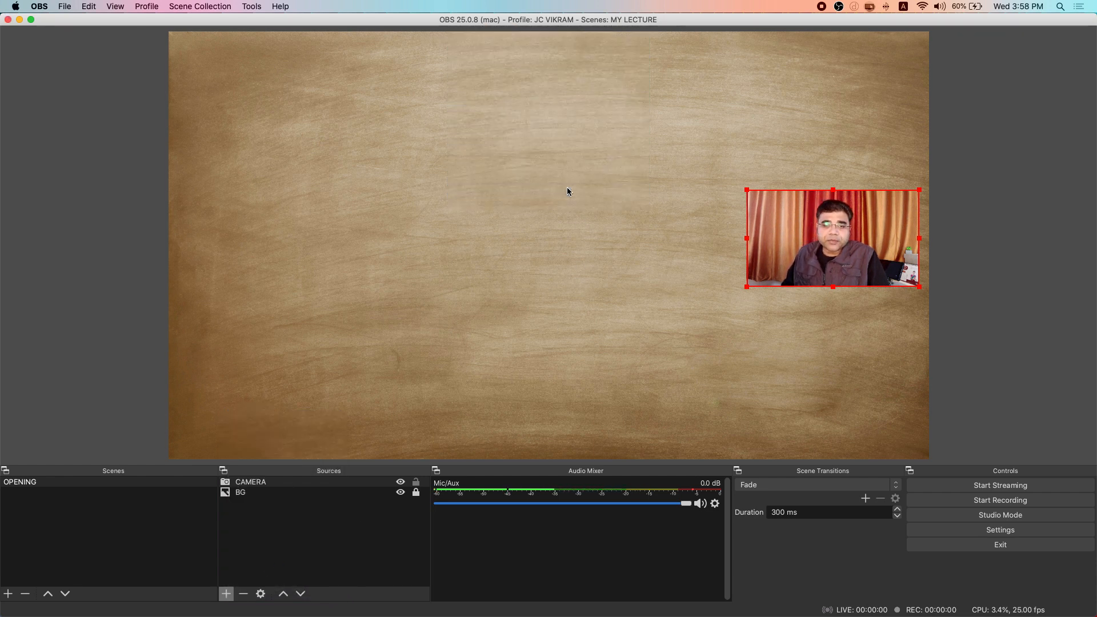
# Step: Switch to Microsoft PowerPoint, open the recent OBS presentation and bring up its slide show options
pyautogui.moveTo(492, 615)
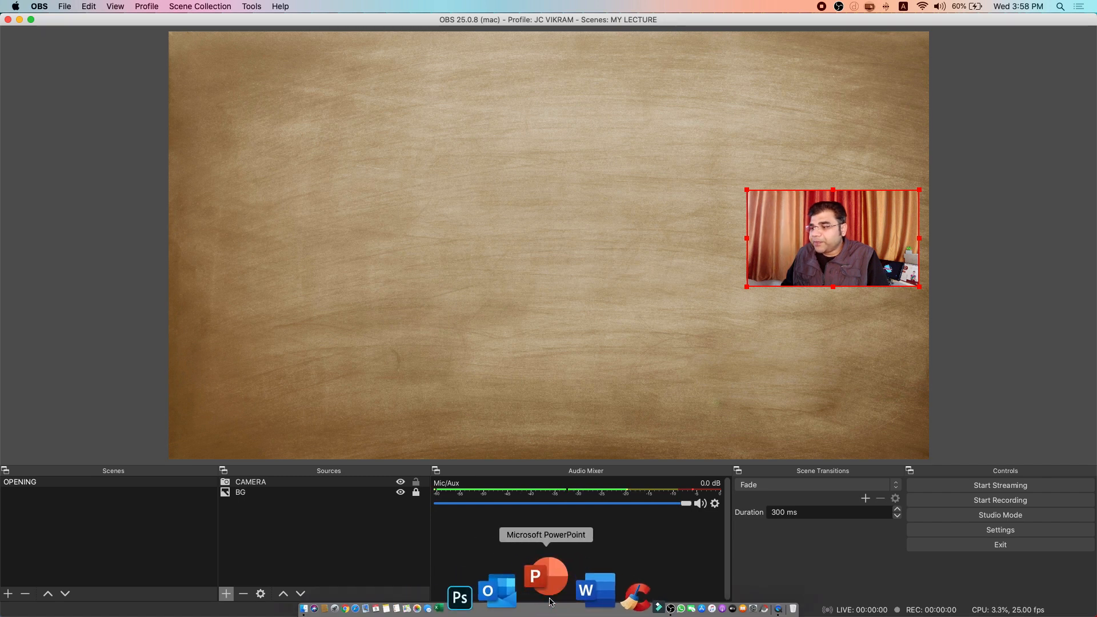
pyautogui.click(550, 601)
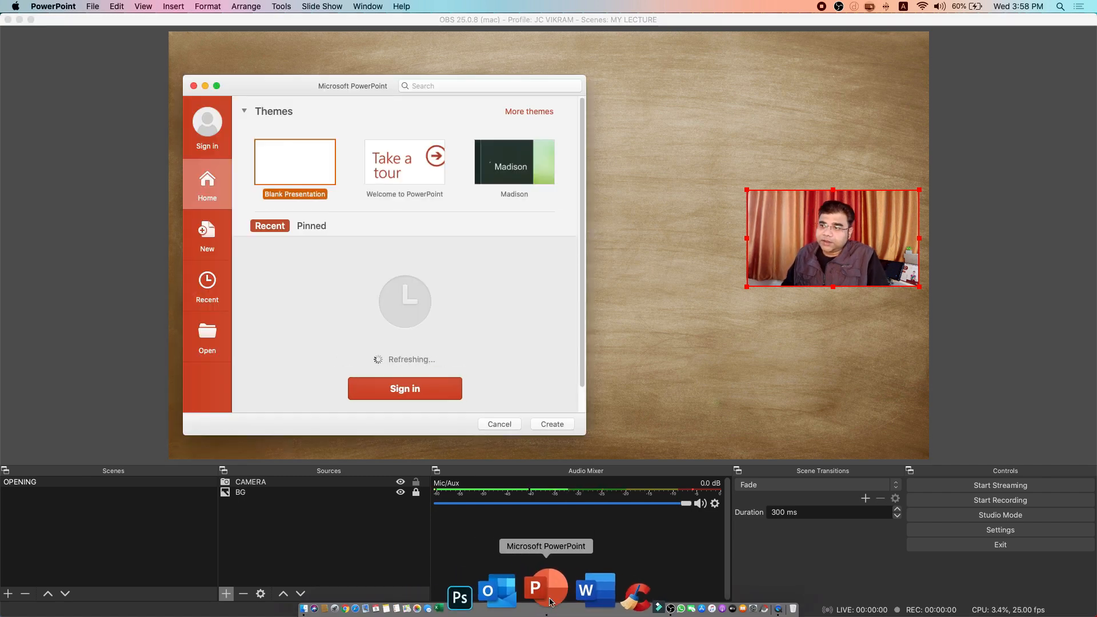
pyautogui.click(334, 272)
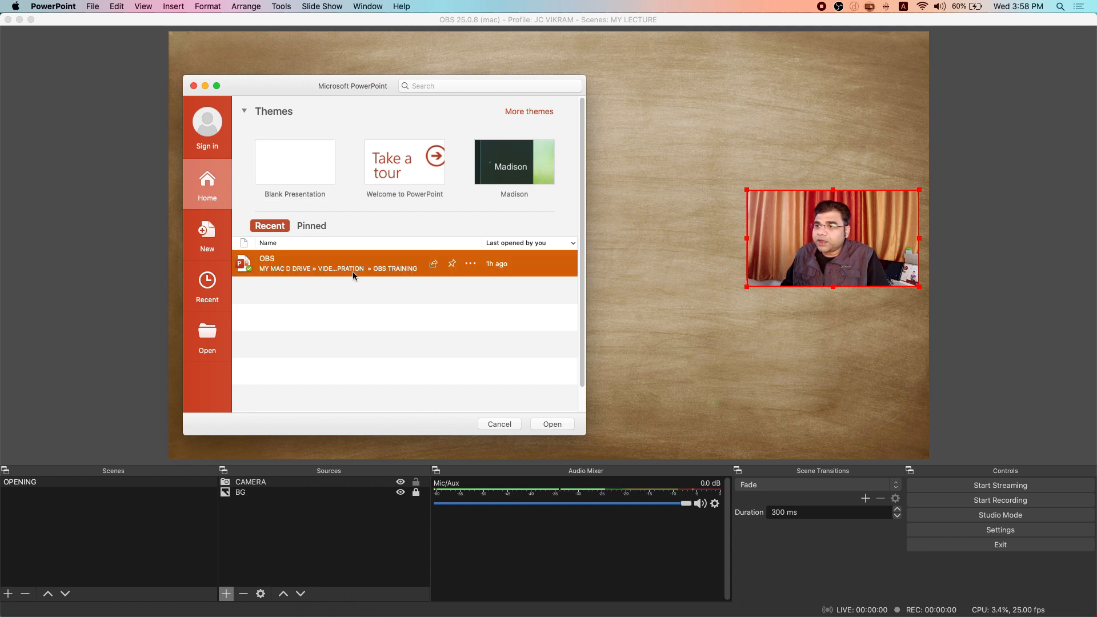
pyautogui.click(549, 425)
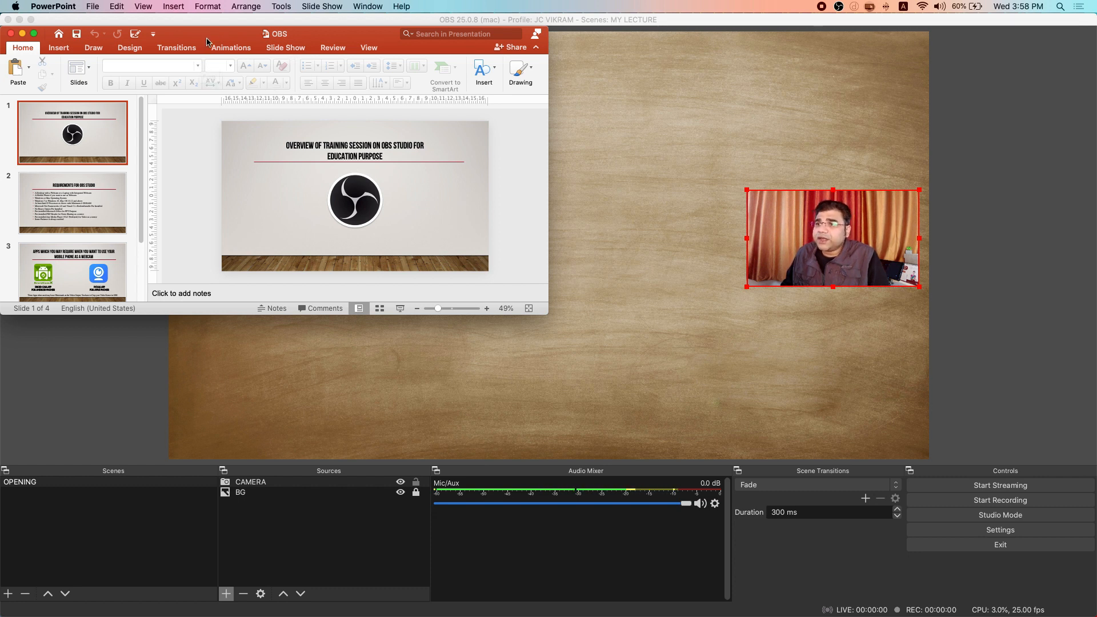
pyautogui.click(280, 49)
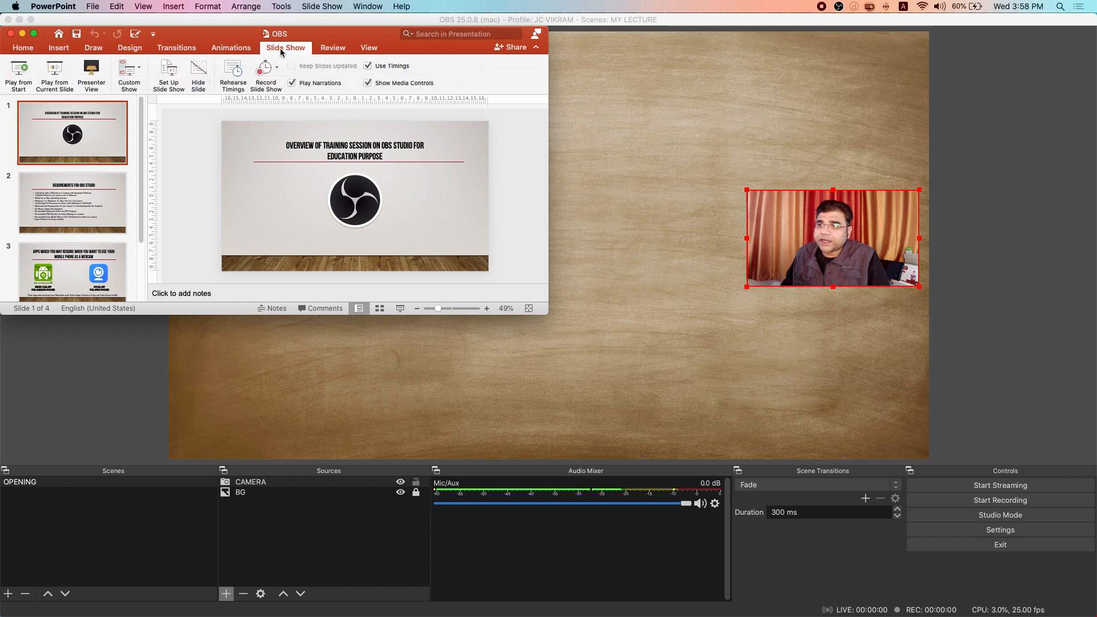
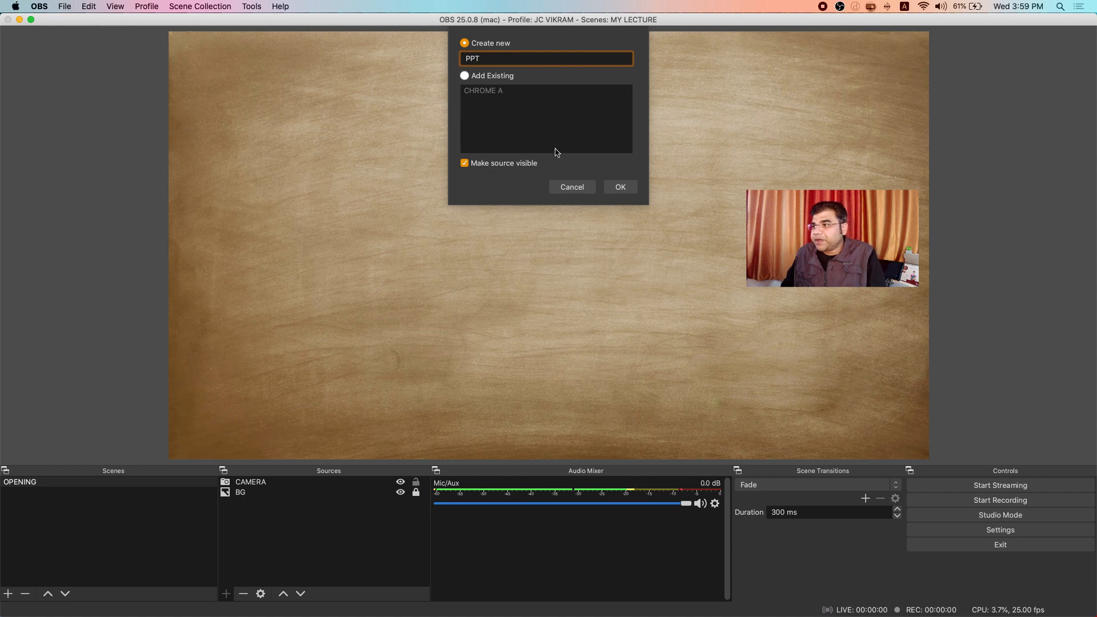
# Step: Create the PPT window capture source from the PowerPoint Slide Show – [OBS] window and move it off the canvas corner, left of the camera picture
pyautogui.click(620, 187)
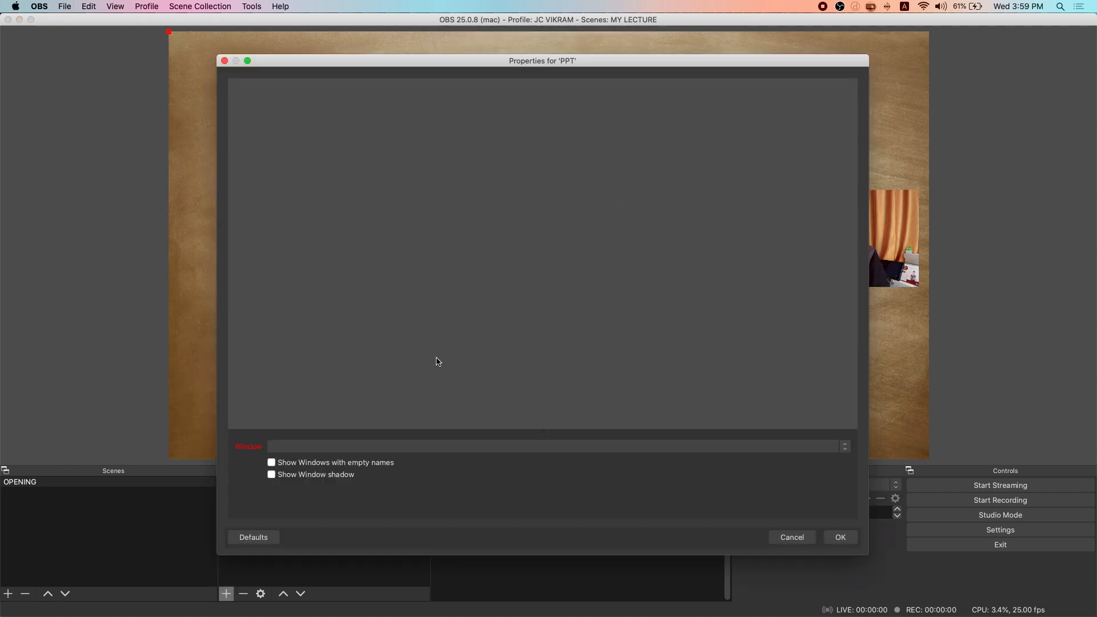
pyautogui.click(414, 446)
pyautogui.click(298, 351)
pyautogui.click(296, 448)
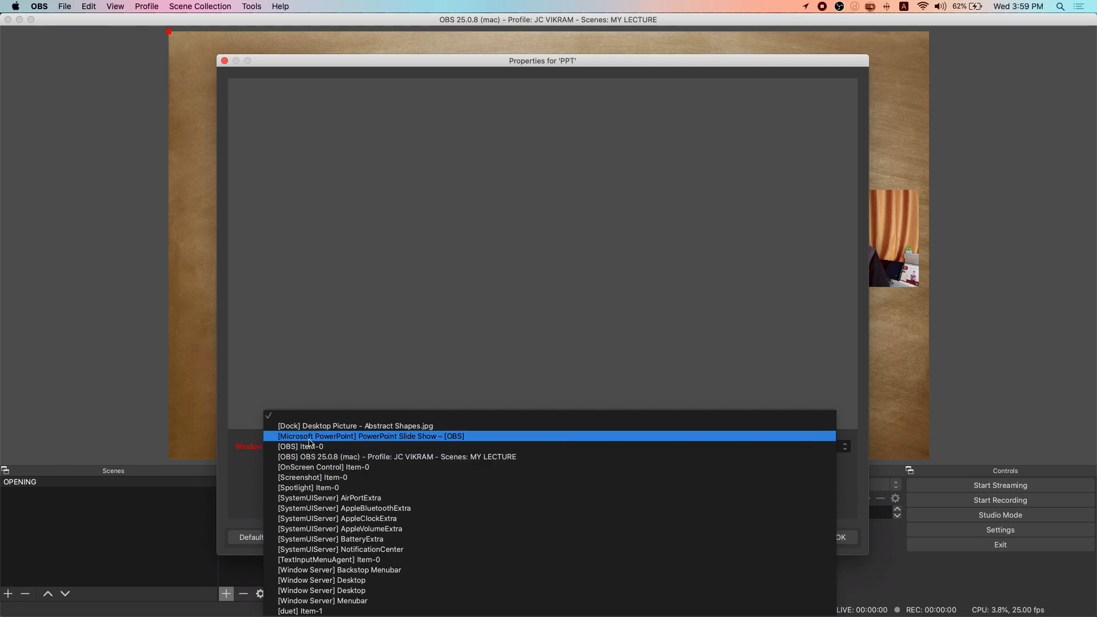
pyautogui.click(411, 437)
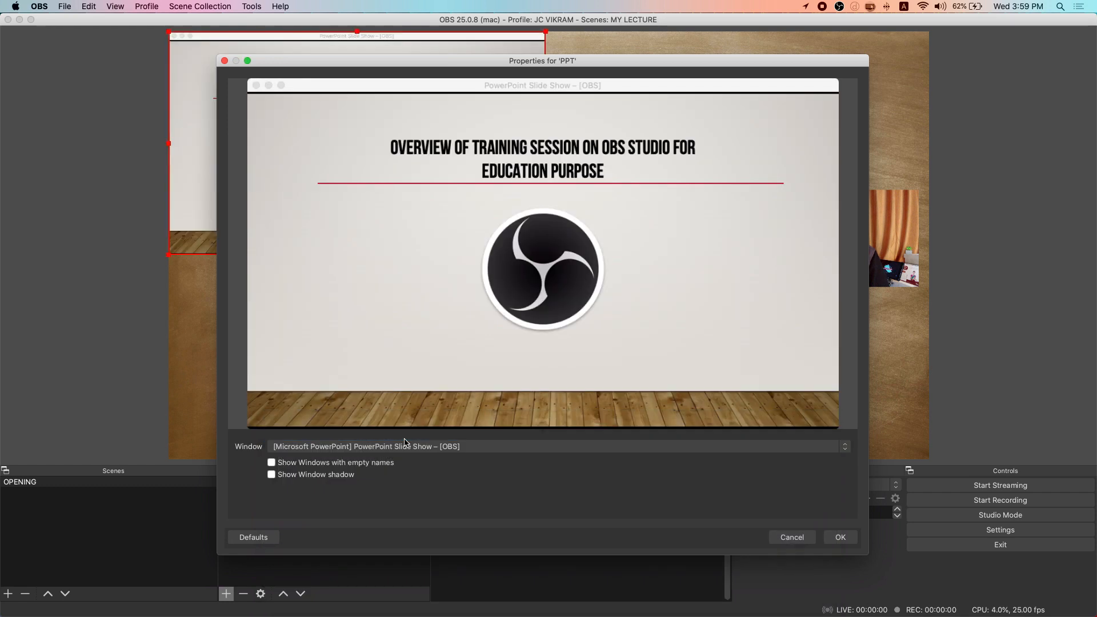
pyautogui.click(837, 540)
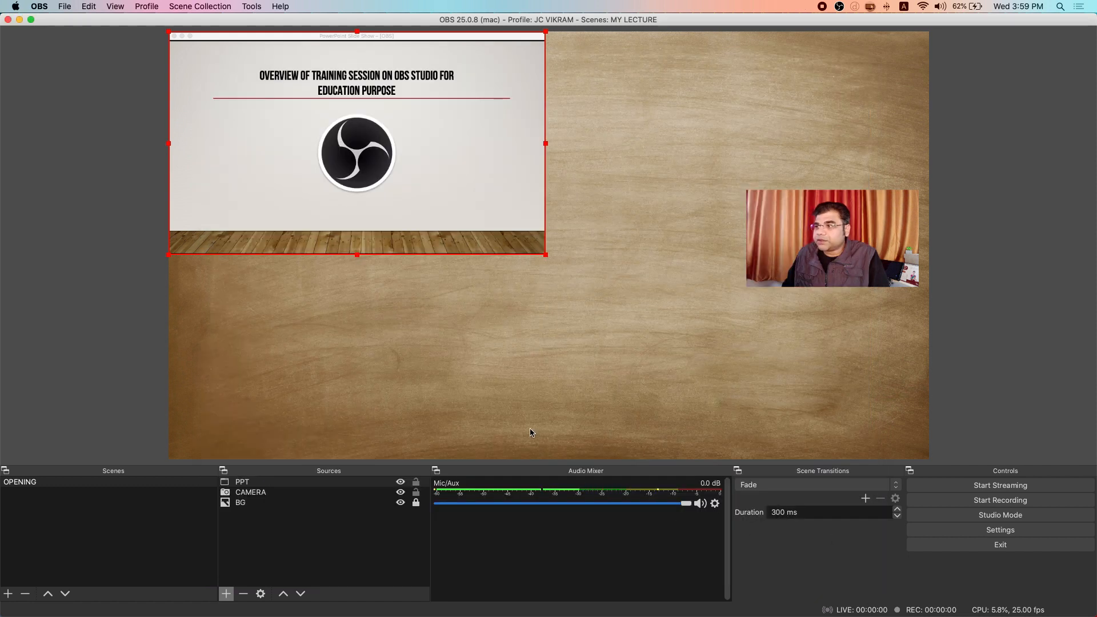
pyautogui.moveTo(454, 227); pyautogui.dragTo(479, 304)
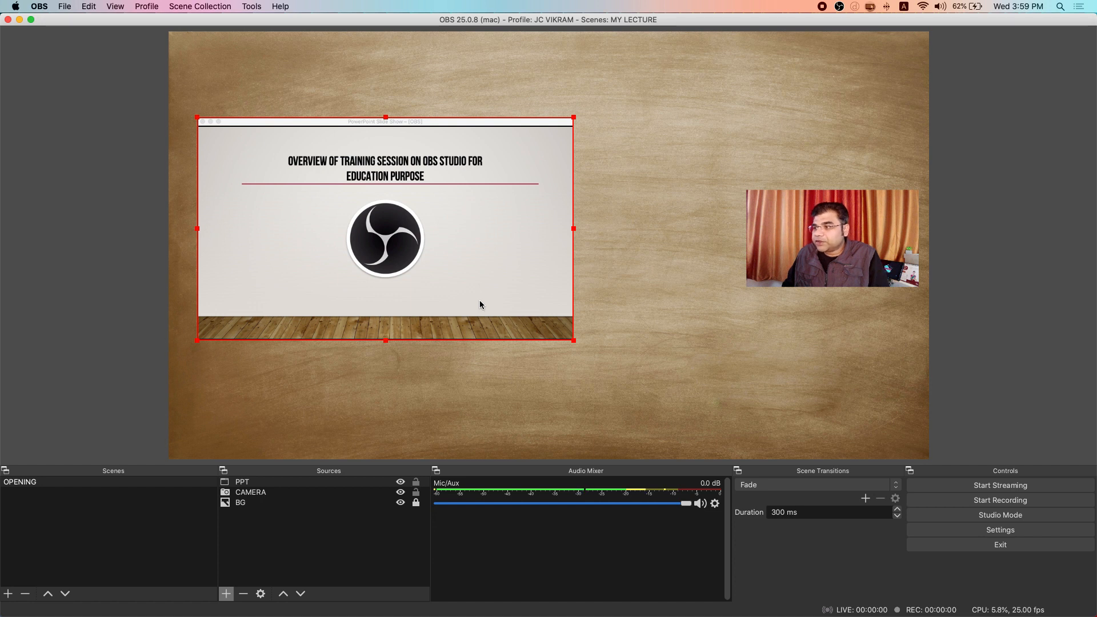
# Step: Switch to the PowerPoint slide show window and shift it away from the PPT capture in the OBS preview
pyautogui.moveTo(657, 616)
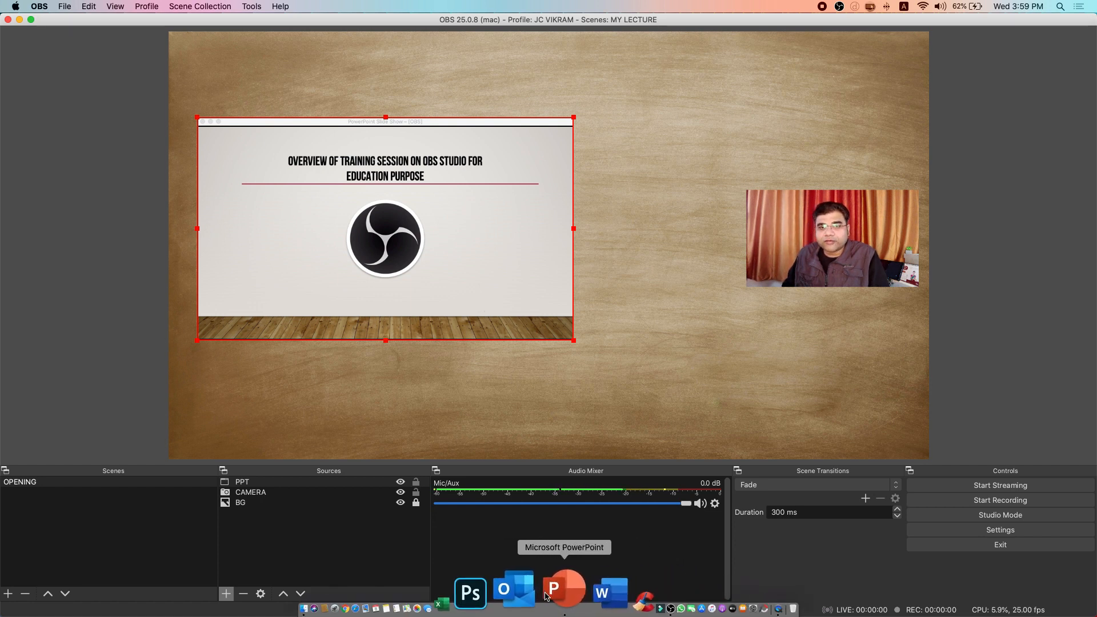
pyautogui.click(563, 589)
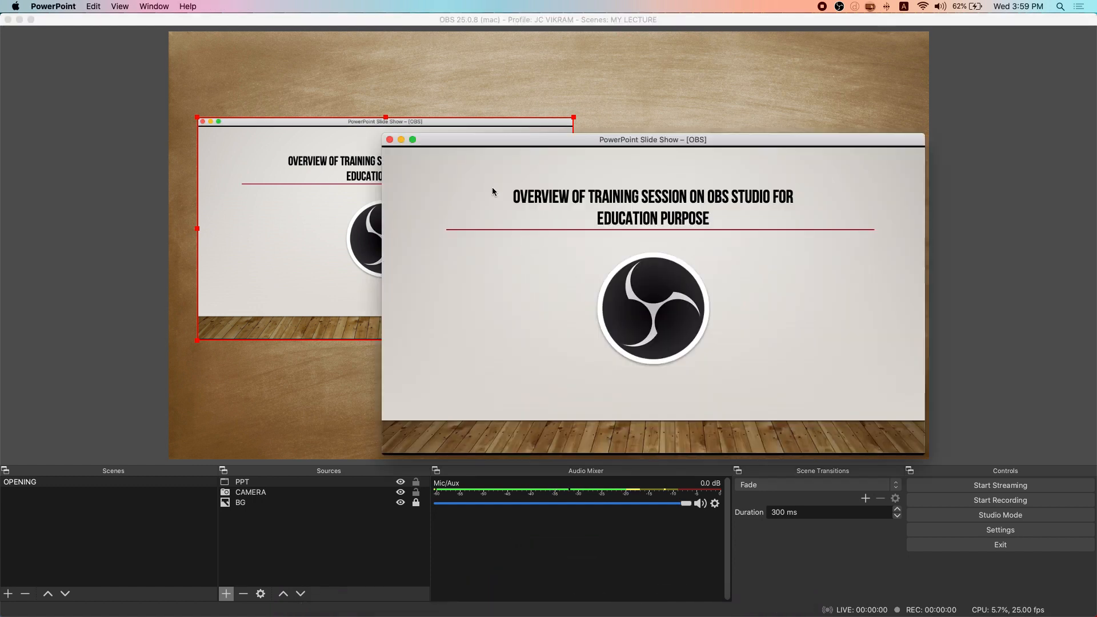
pyautogui.moveTo(481, 143); pyautogui.dragTo(621, 161)
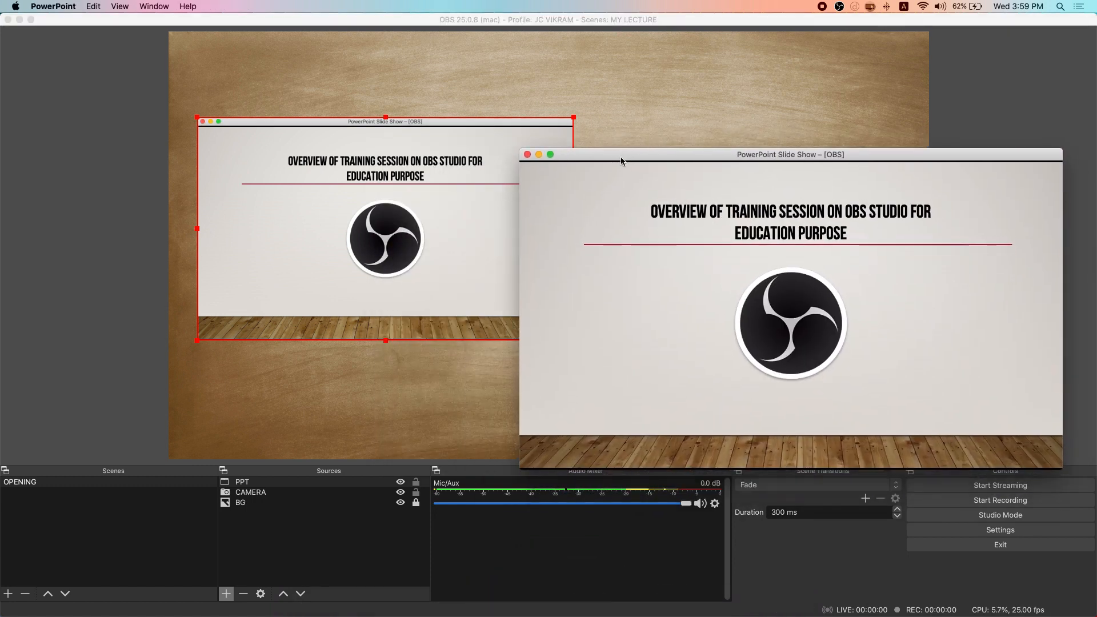
# Step: Narrow the OBS window to half the screen width and place the slide show window directly beside it
pyautogui.click(516, 367)
pyautogui.moveTo(1064, 25); pyautogui.dragTo(519, 25)
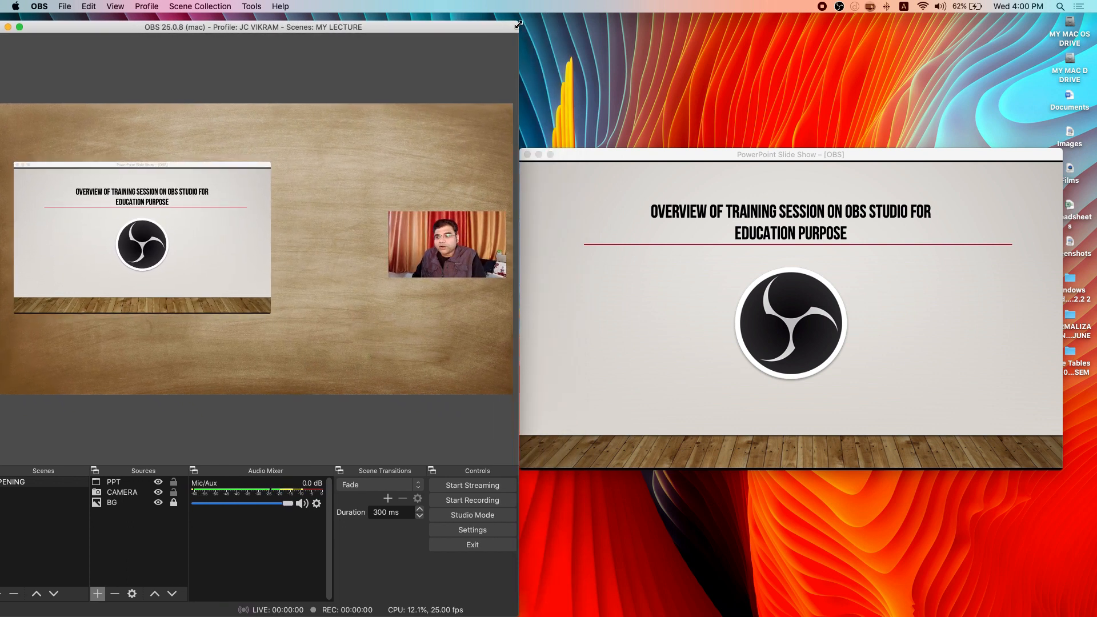
pyautogui.moveTo(518, 24); pyautogui.dragTo(518, 17)
pyautogui.click(622, 107)
pyautogui.moveTo(623, 151); pyautogui.dragTo(655, 126)
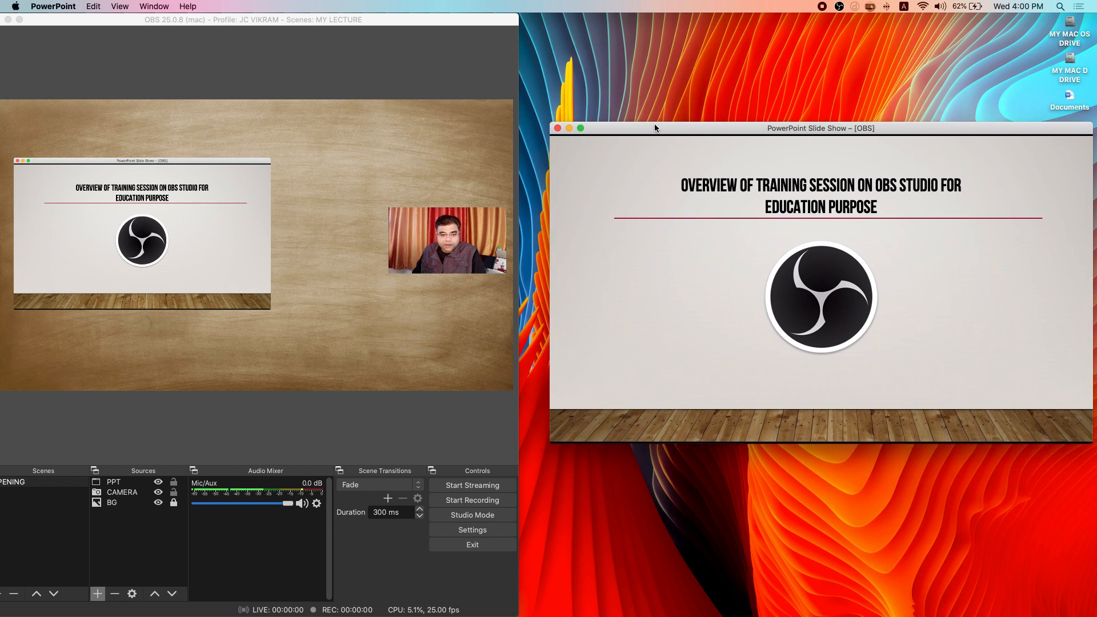
pyautogui.click(517, 60)
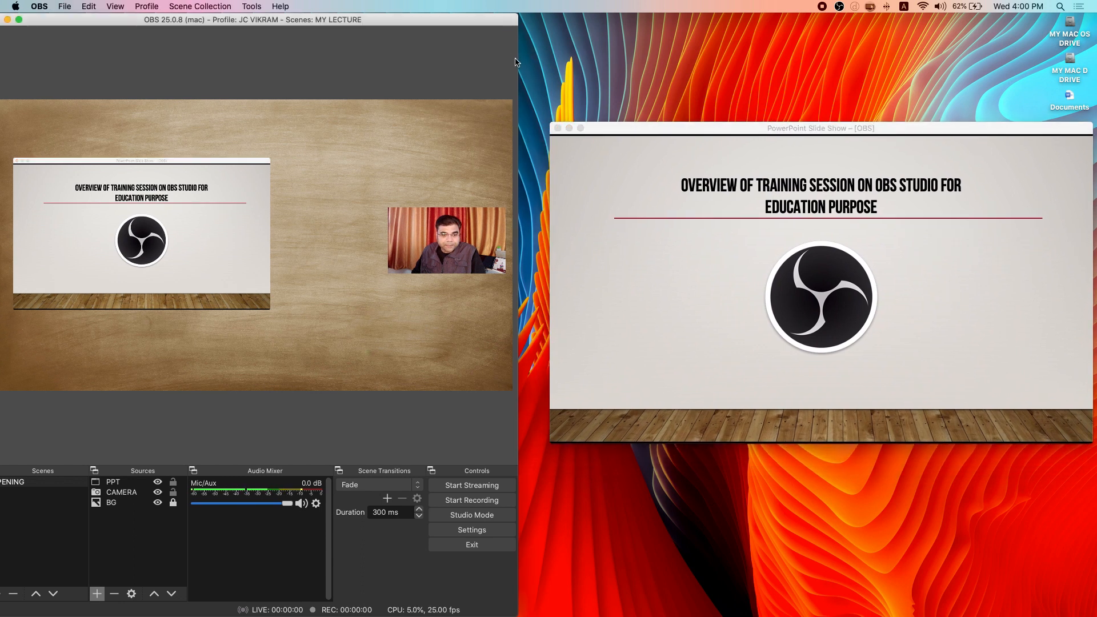
pyautogui.moveTo(519, 59); pyautogui.dragTo(550, 64)
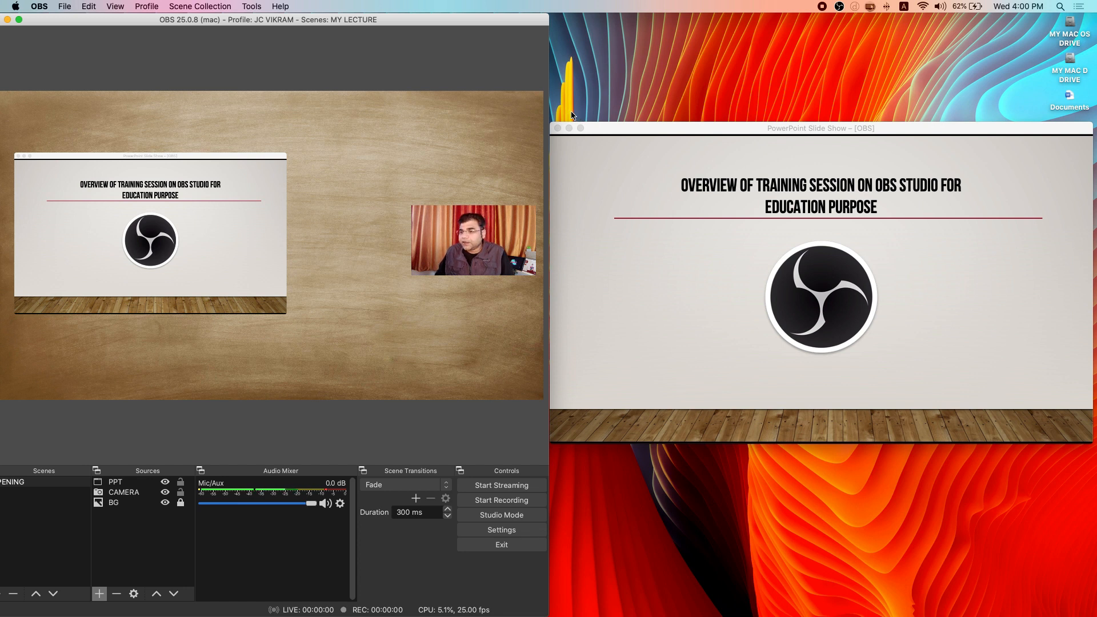
# Step: Page forward and backward through the slide show and compare it with the live PPT capture in the OBS preview
pyautogui.click(814, 269)
pyautogui.click(809, 269)
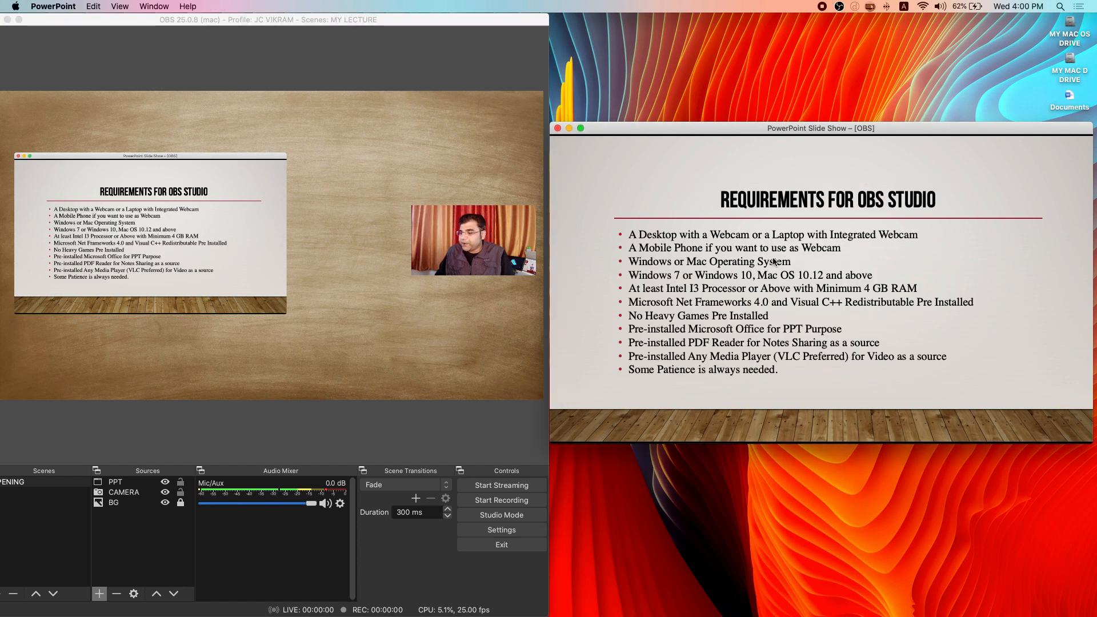
pyautogui.click(774, 262)
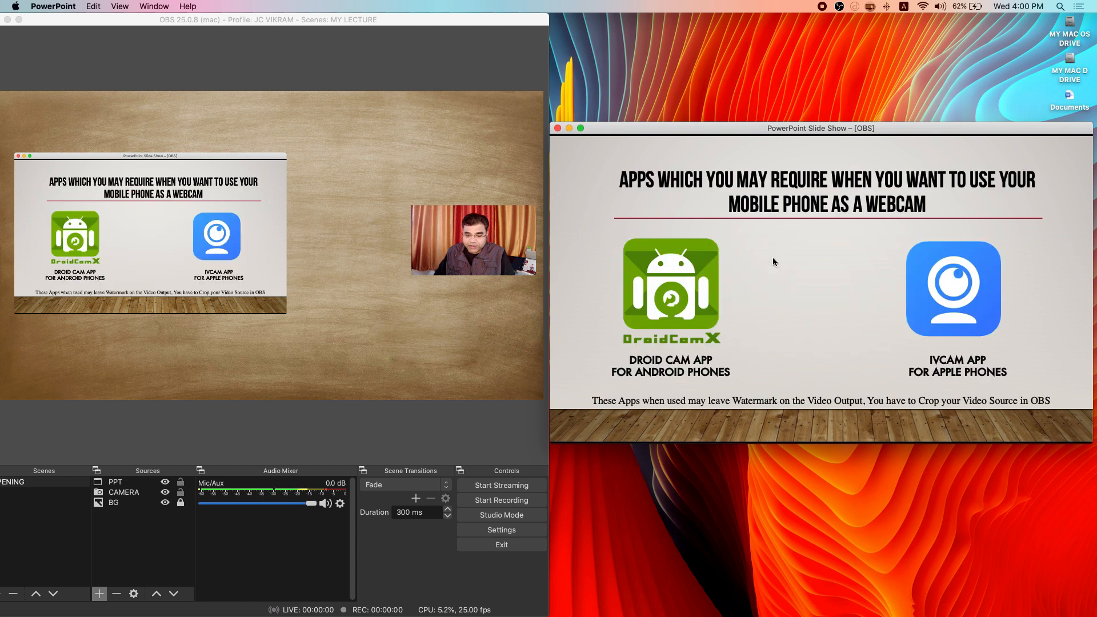
pyautogui.press('Left')
pyautogui.press('Left')
pyautogui.press('Right')
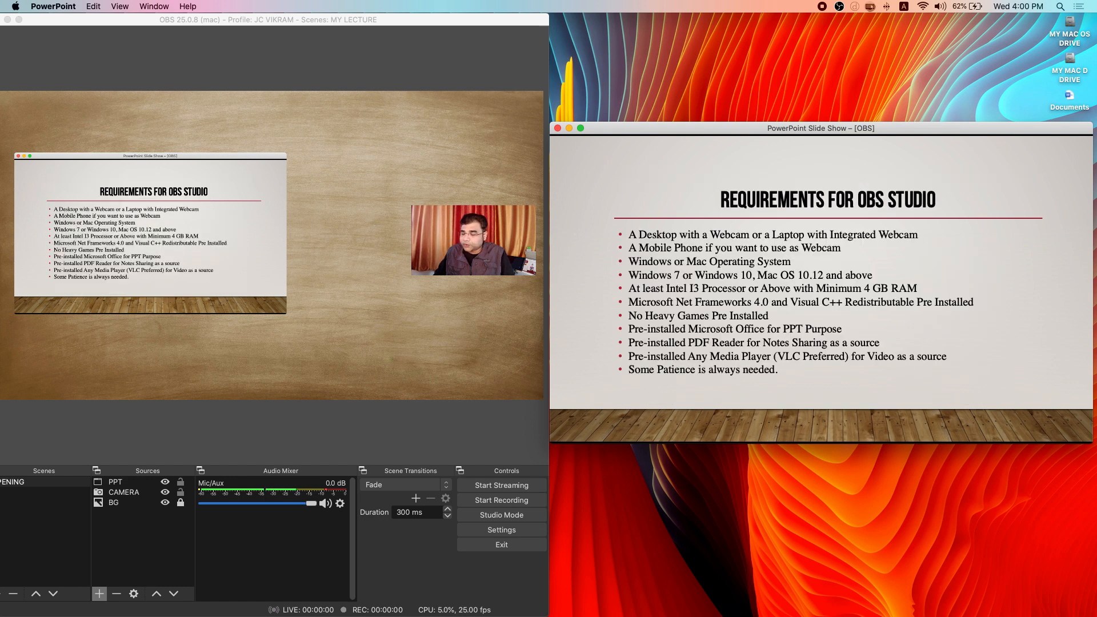
pyautogui.press('Right')
pyautogui.press('Left')
pyautogui.press('Left')
pyautogui.press('Right')
pyautogui.press('Right')
pyautogui.press('Left')
pyautogui.press('Left')
pyautogui.press('Right')
pyautogui.press('Right')
pyautogui.press('Left')
pyautogui.press('Left')
pyautogui.press('Right')
pyautogui.press('Left')
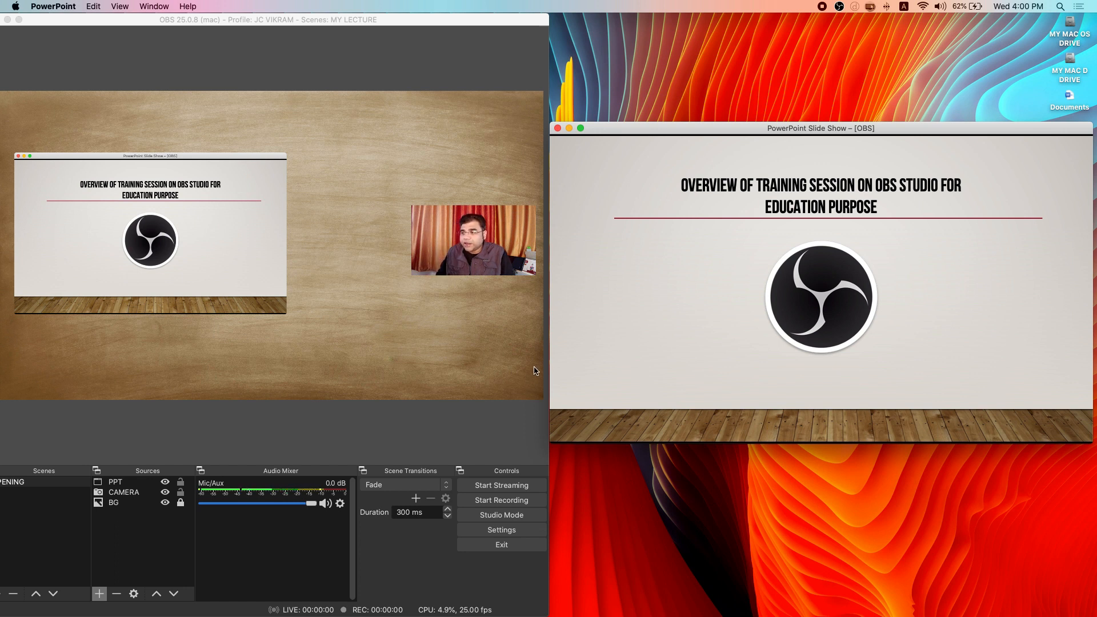
# Step: Enlarge the OBS window back to the full screen and view the PPT source's properties without changing them
pyautogui.click(515, 23)
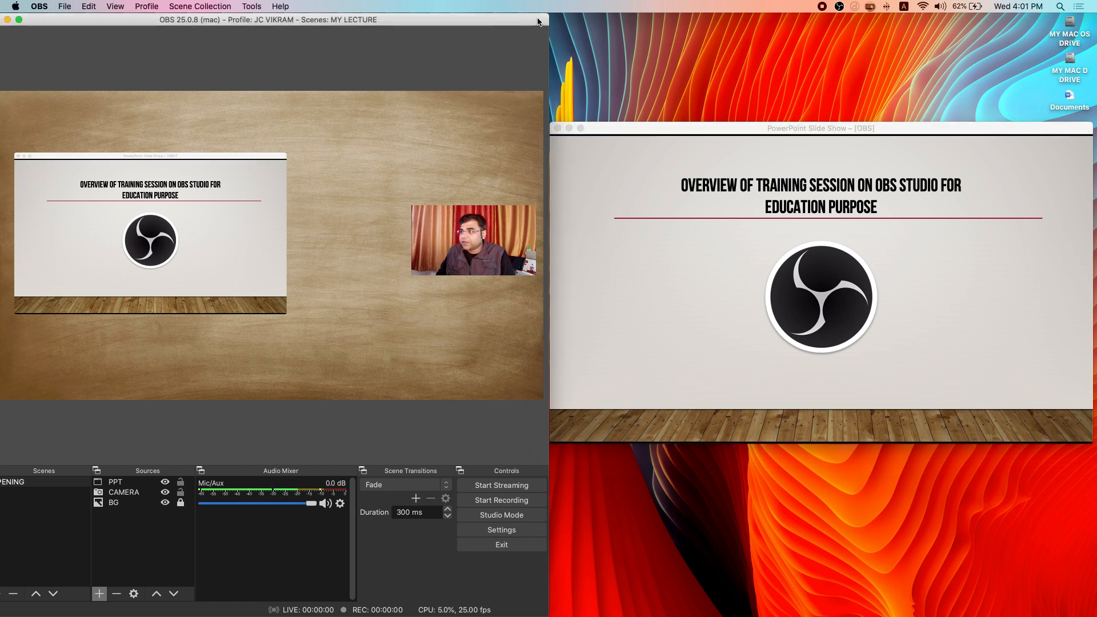
pyautogui.doubleClick(540, 20)
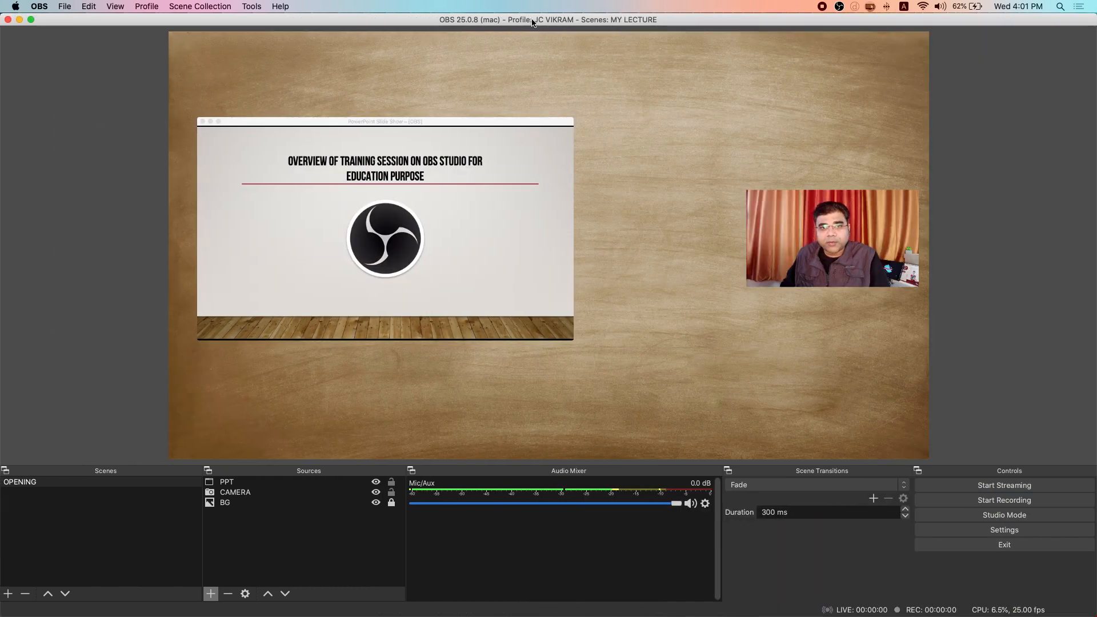
pyautogui.doubleClick(236, 483)
pyautogui.click(792, 537)
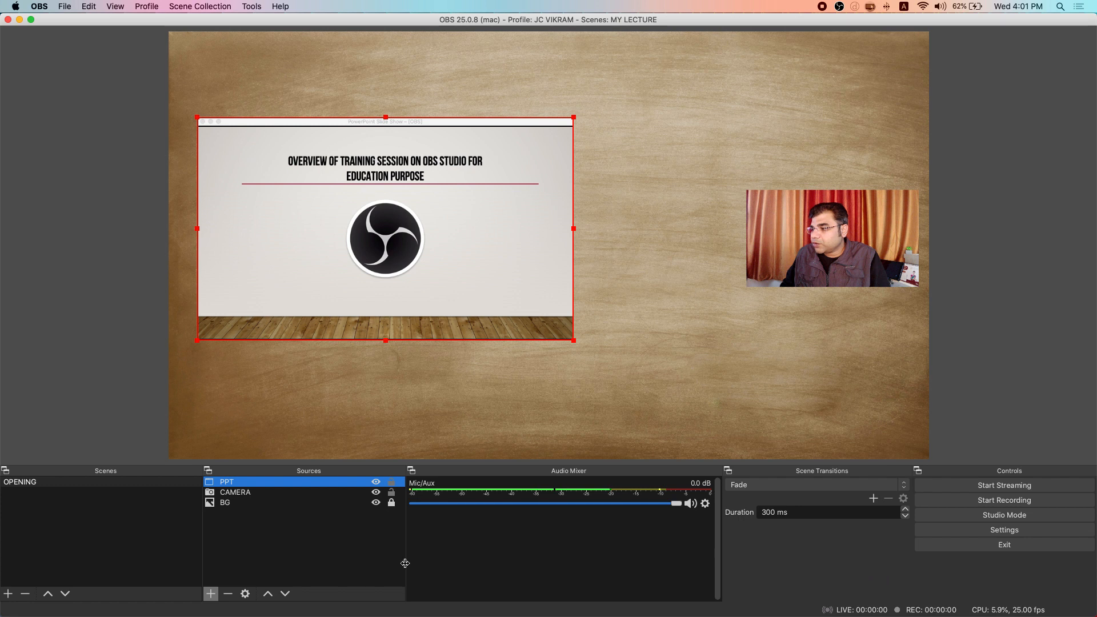
# Step: Review the available source types and the PPT source's window choices, keeping the PowerPoint Slide Show – [OBS] window selected
pyautogui.click(212, 595)
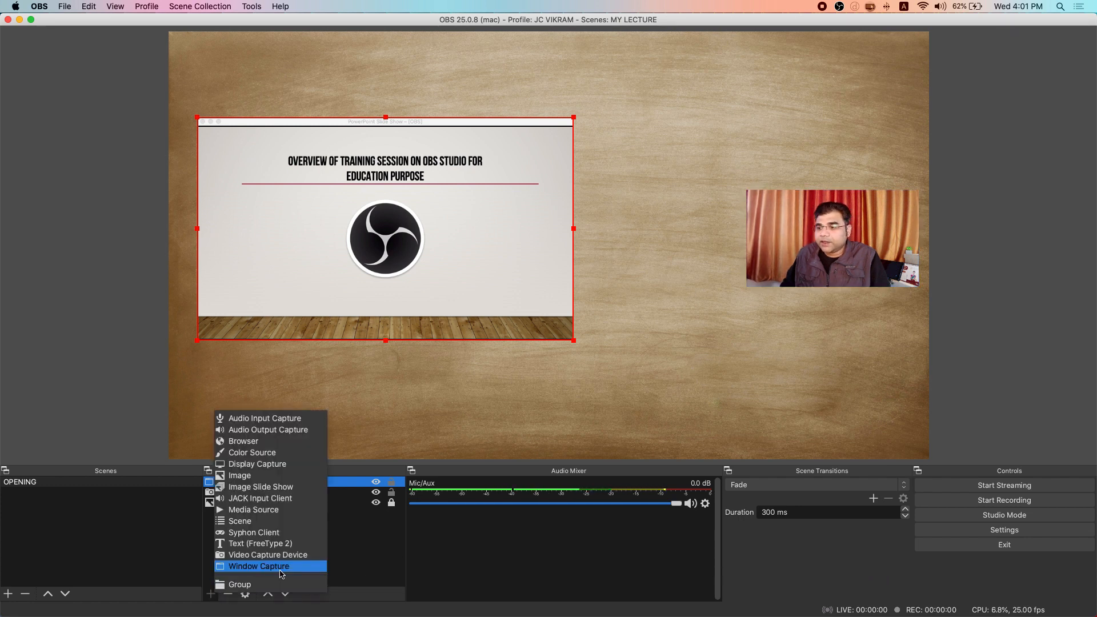
pyautogui.click(330, 509)
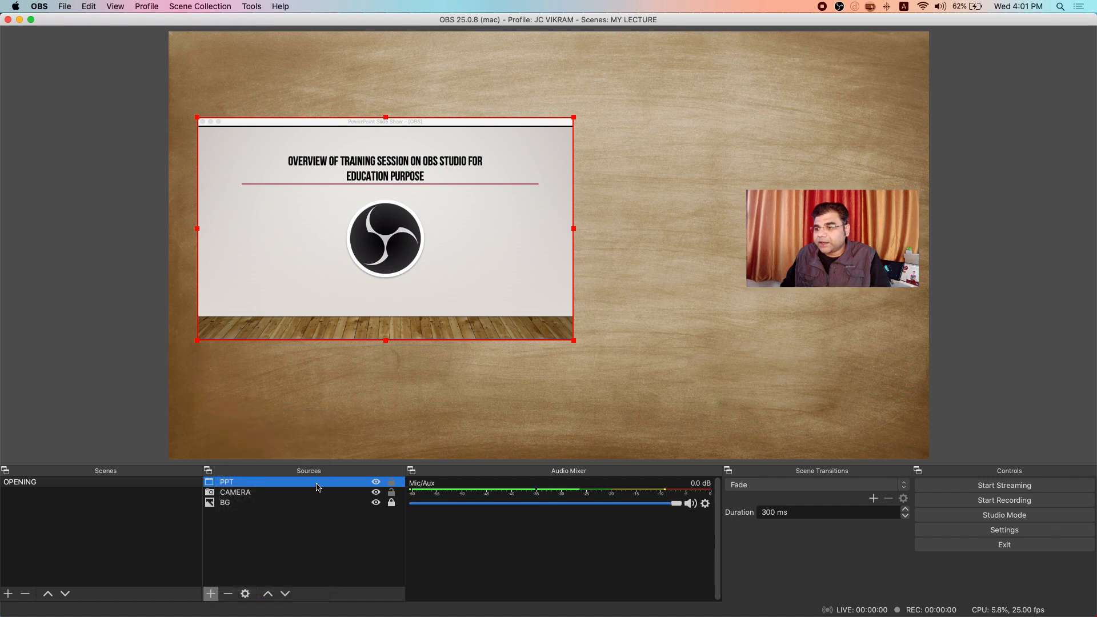
pyautogui.doubleClick(335, 482)
pyautogui.click(337, 451)
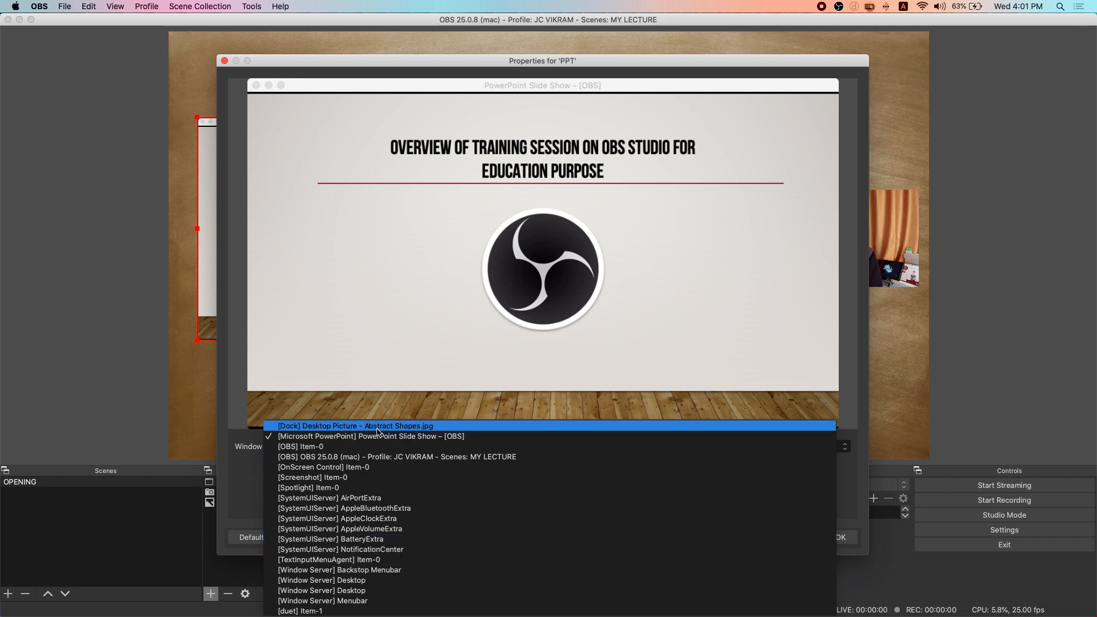
pyautogui.click(254, 452)
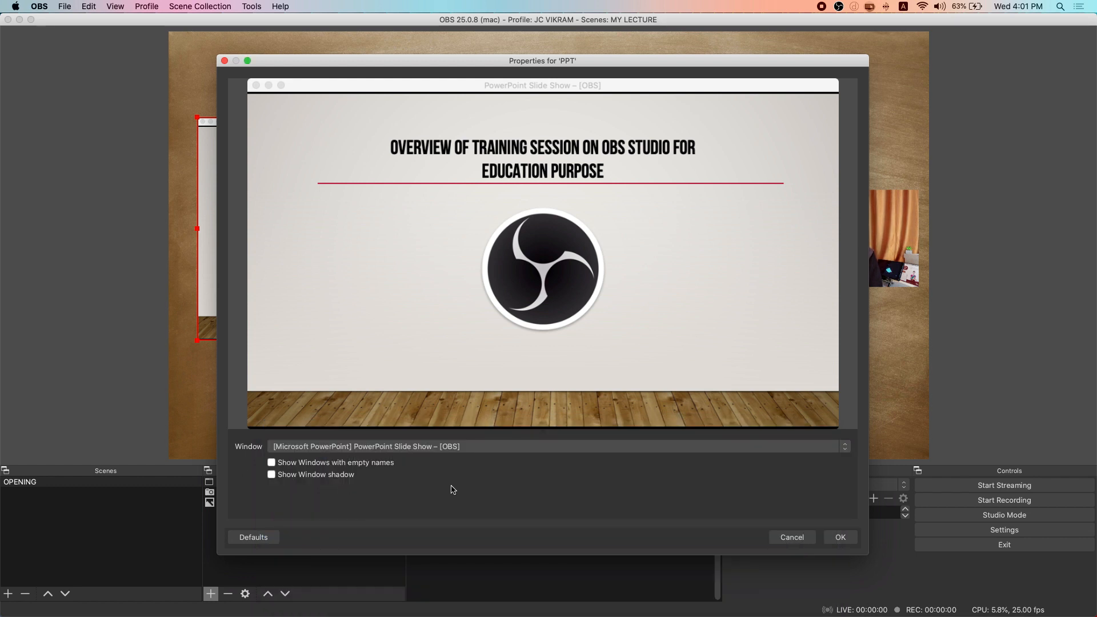
pyautogui.click(840, 538)
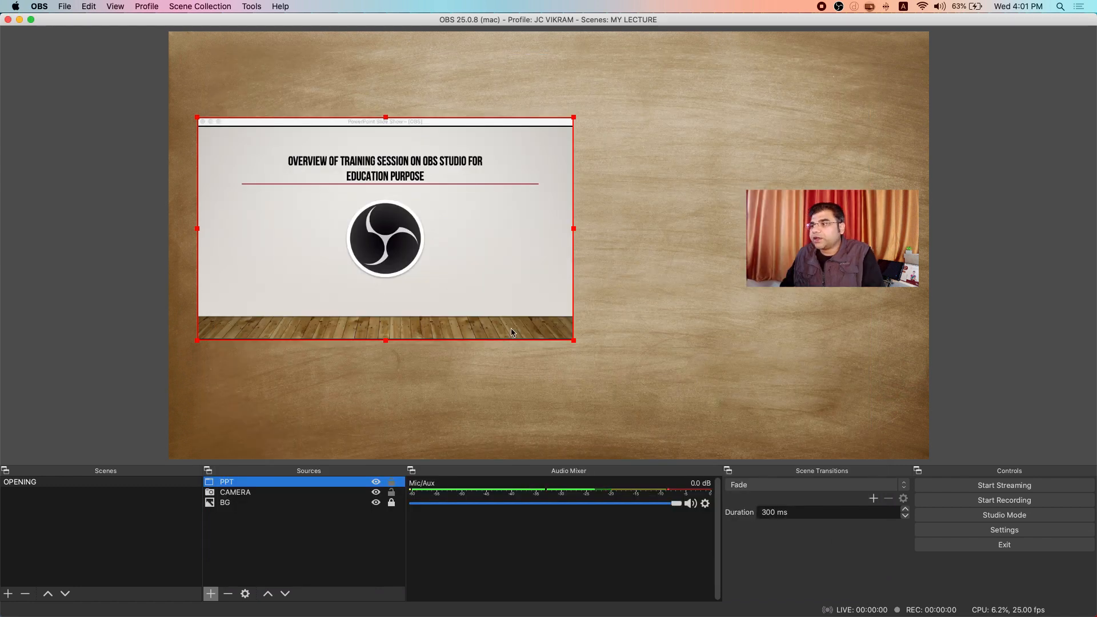
# Step: Move the PPT capture up toward the canvas's upper-left corner and enlarge it proportionally to just over half the canvas width
pyautogui.moveTo(428, 279); pyautogui.dragTo(402, 238)
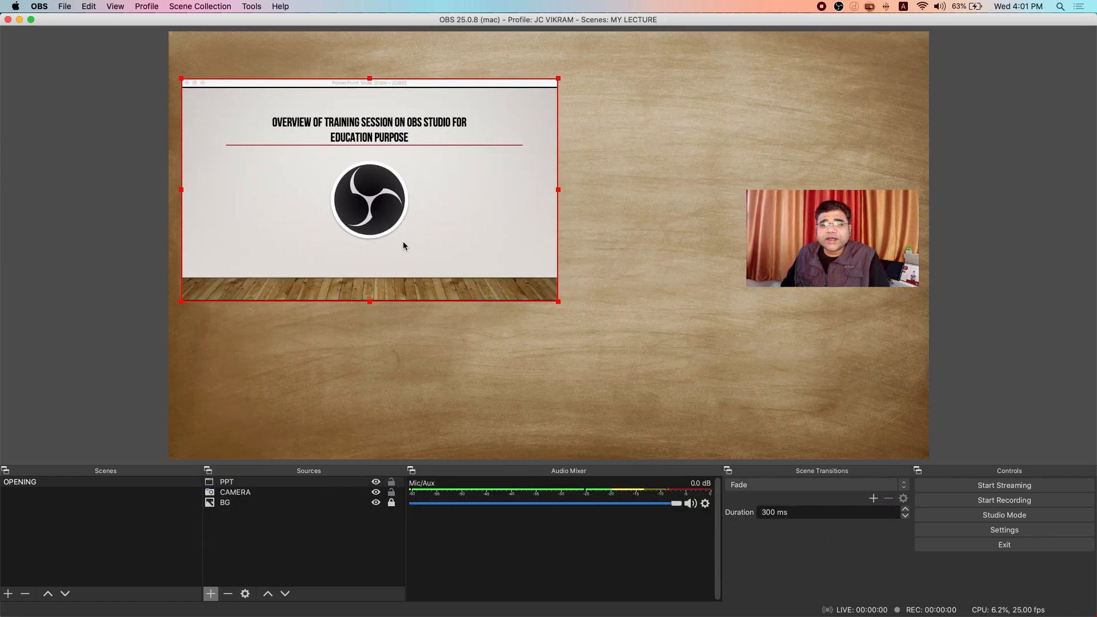
pyautogui.moveTo(558, 302); pyautogui.dragTo(619, 338)
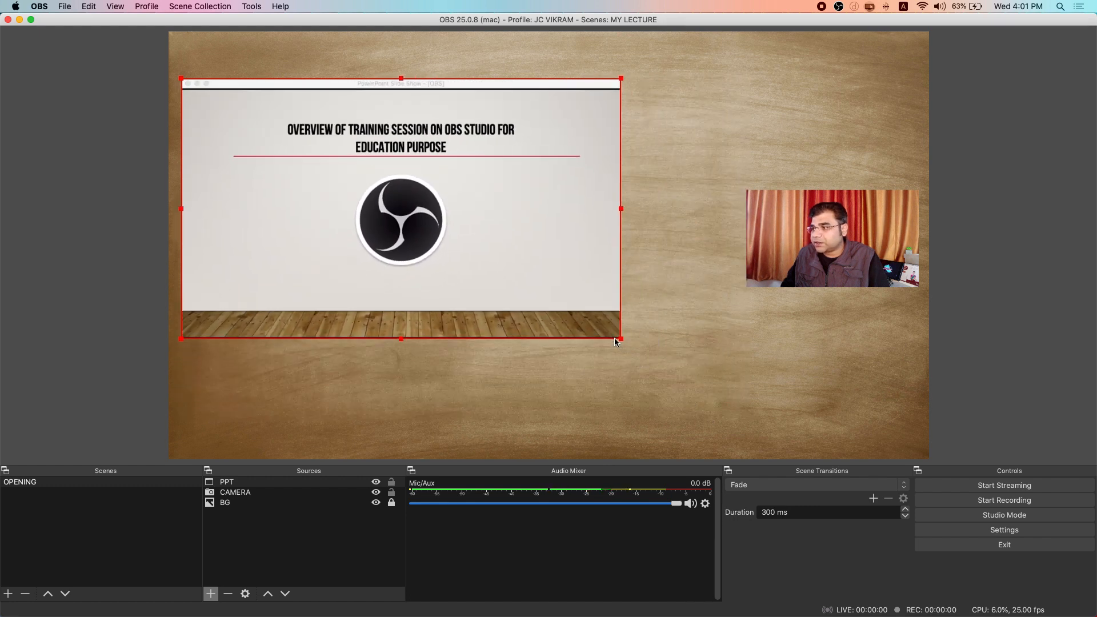
# Step: Stretch the PPT capture to fill the canvas and crop the slide show window's title bar off its upper edge
pyautogui.rightClick(522, 267)
pyautogui.moveTo(578, 490)
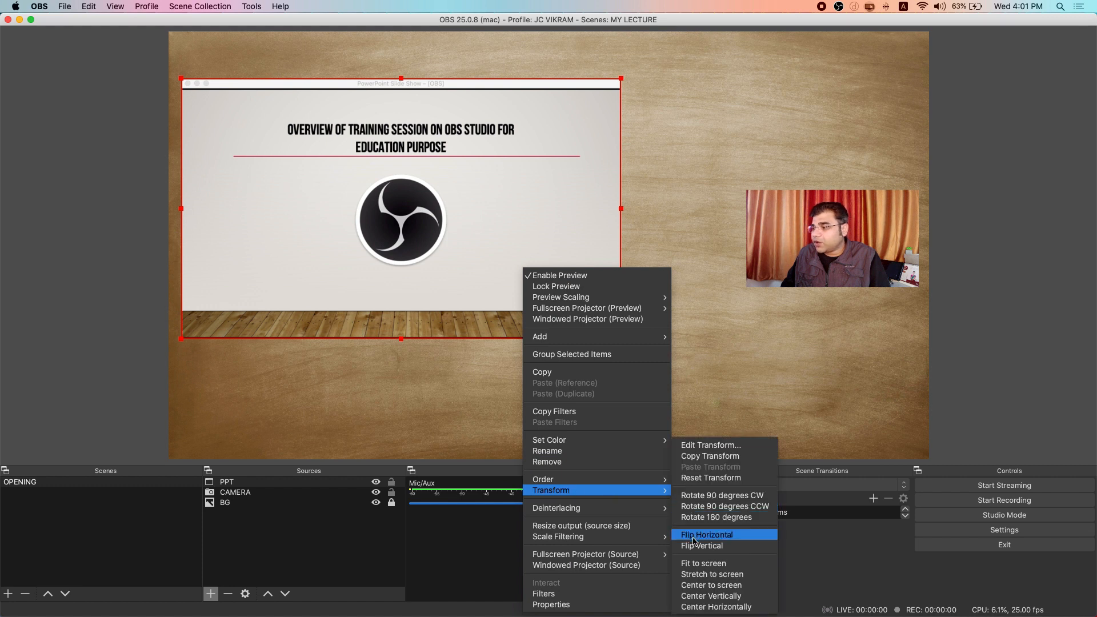
pyautogui.click(696, 576)
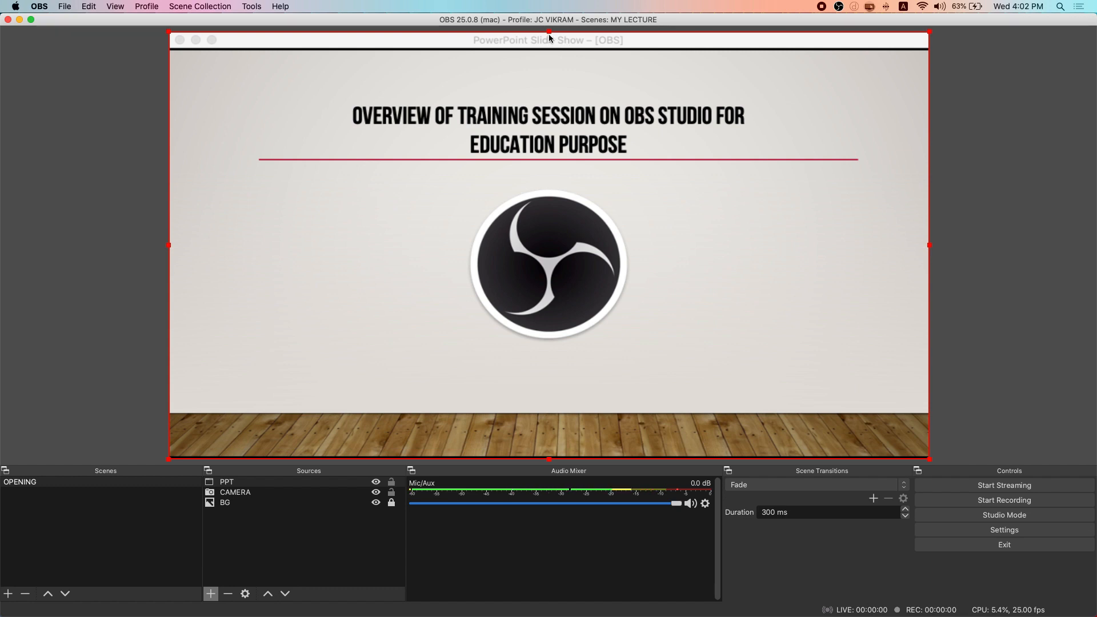
pyautogui.moveTo(549, 32); pyautogui.dragTo(549, 41)
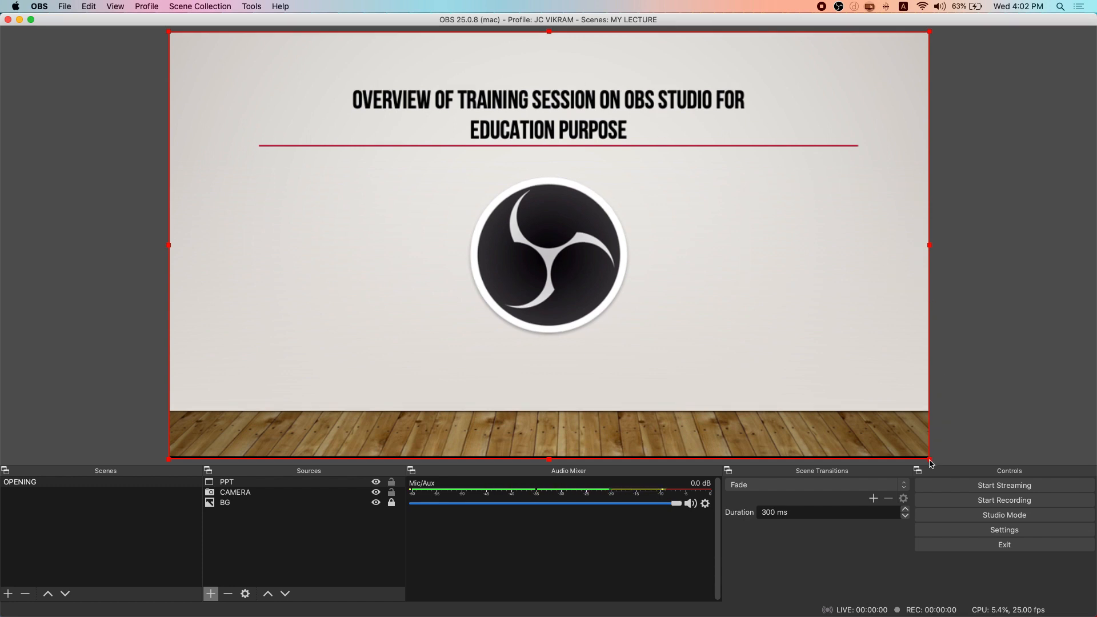
# Step: Shrink the cropped PPT capture to about two thirds of the canvas width, shift it slightly, and stretch it back to the screen
pyautogui.moveTo(931, 463); pyautogui.dragTo(670, 314)
pyautogui.moveTo(614, 238)
pyautogui.mouseDown()
pyautogui.moveTo(639, 311)
pyautogui.moveTo(619, 253)
pyautogui.mouseUp()
pyautogui.rightClick(633, 247)
pyautogui.moveTo(686, 466)
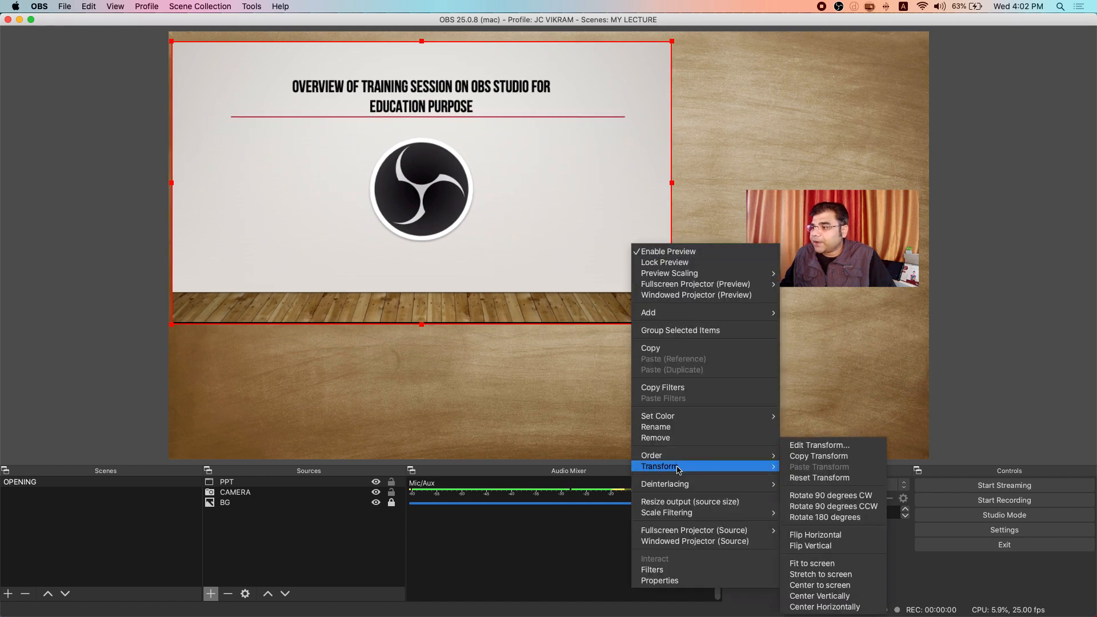
pyautogui.click(814, 576)
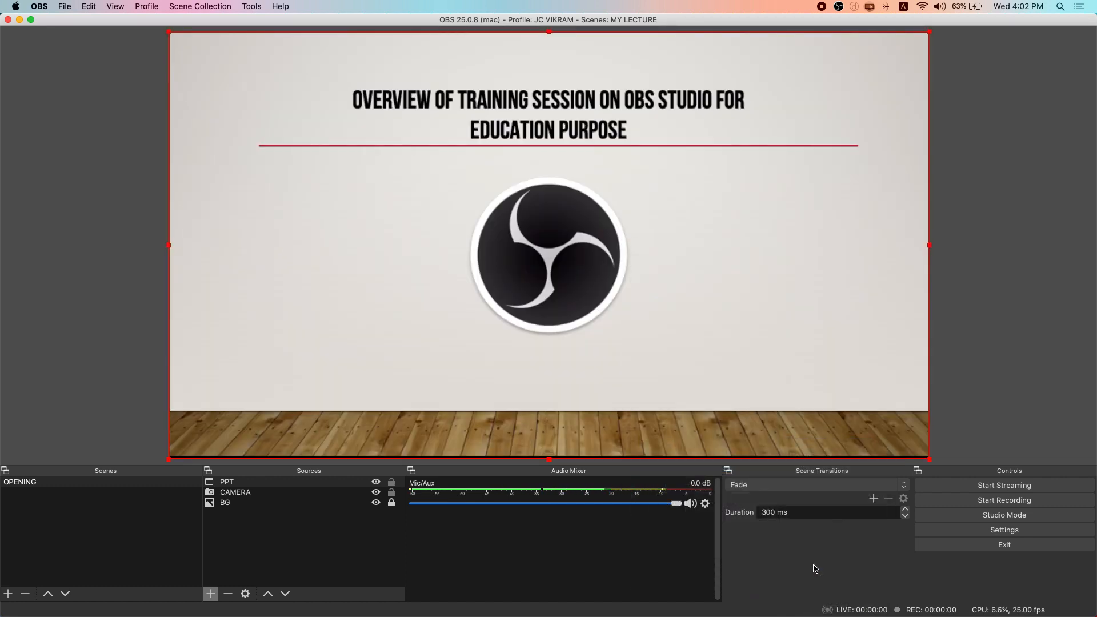
# Step: Move the PPT source below CAMERA in the stacking order and check the BG, PPT and CAMERA layers one by one
pyautogui.click(267, 523)
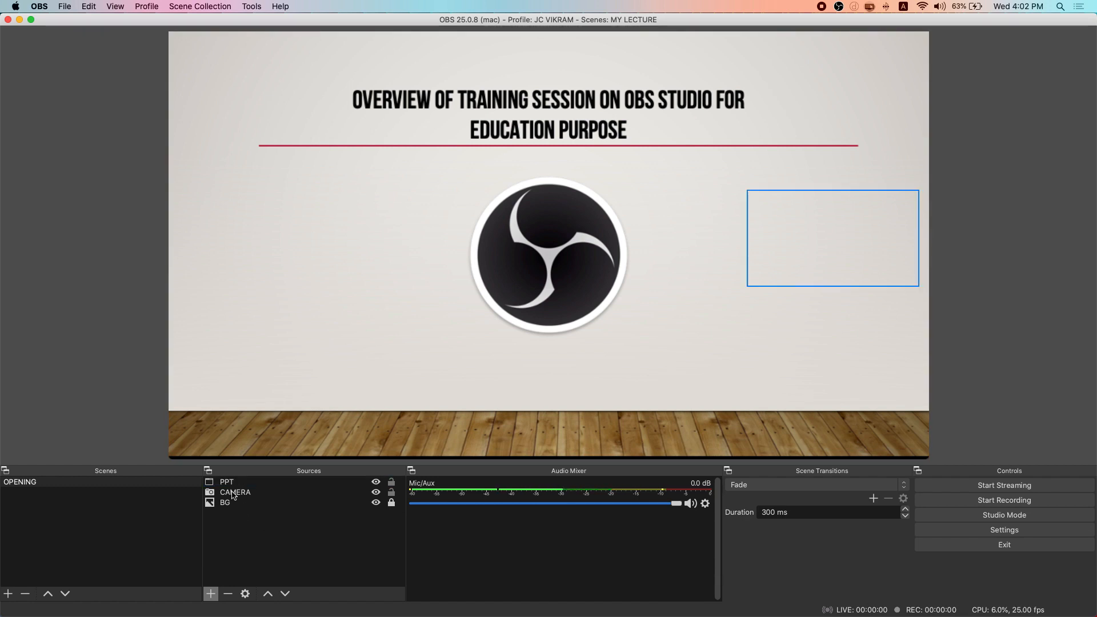
pyautogui.moveTo(229, 483); pyautogui.dragTo(229, 502)
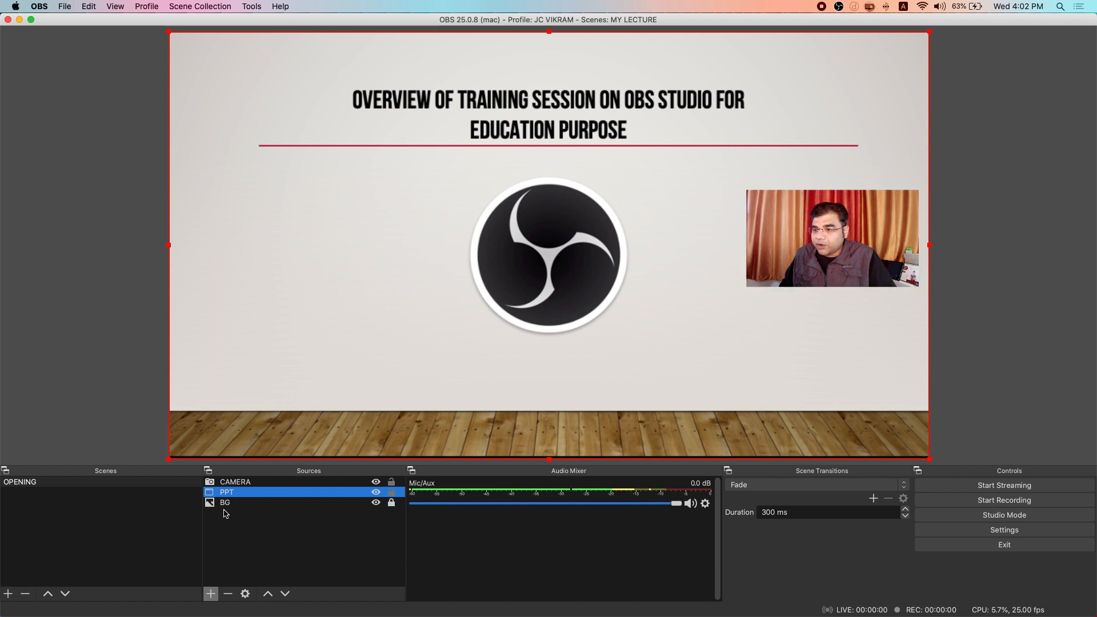
pyautogui.click(225, 506)
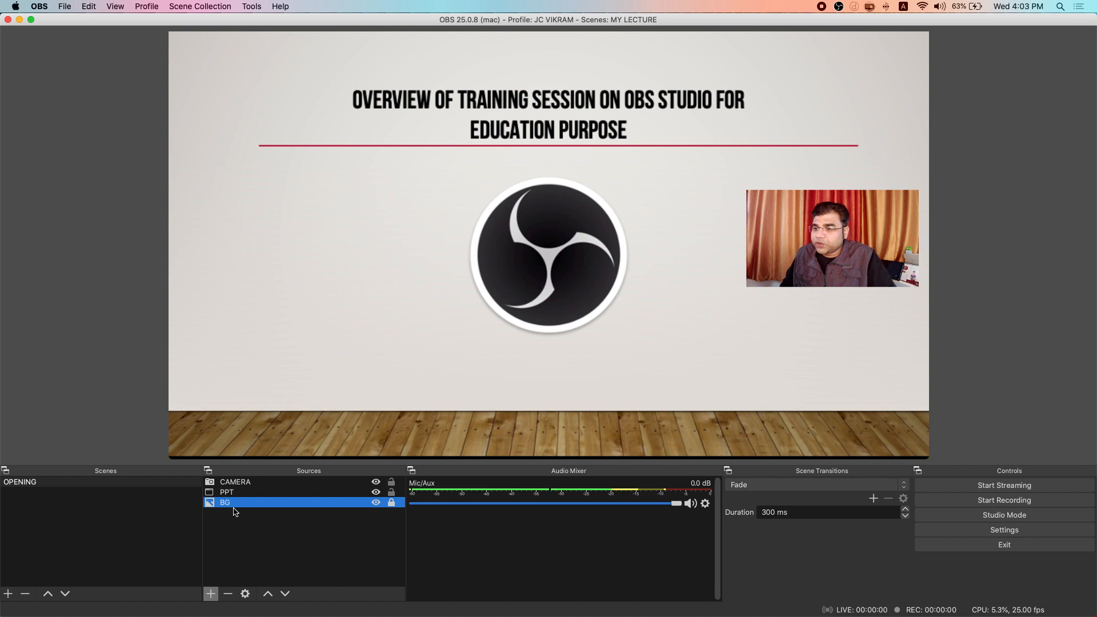
pyautogui.click(231, 494)
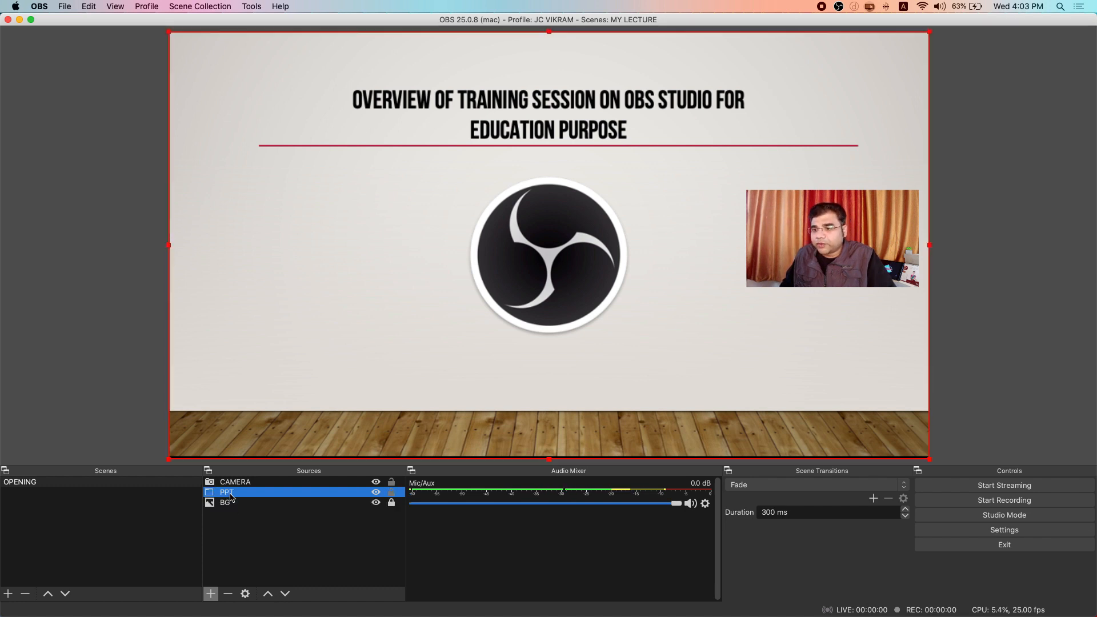
pyautogui.click(230, 484)
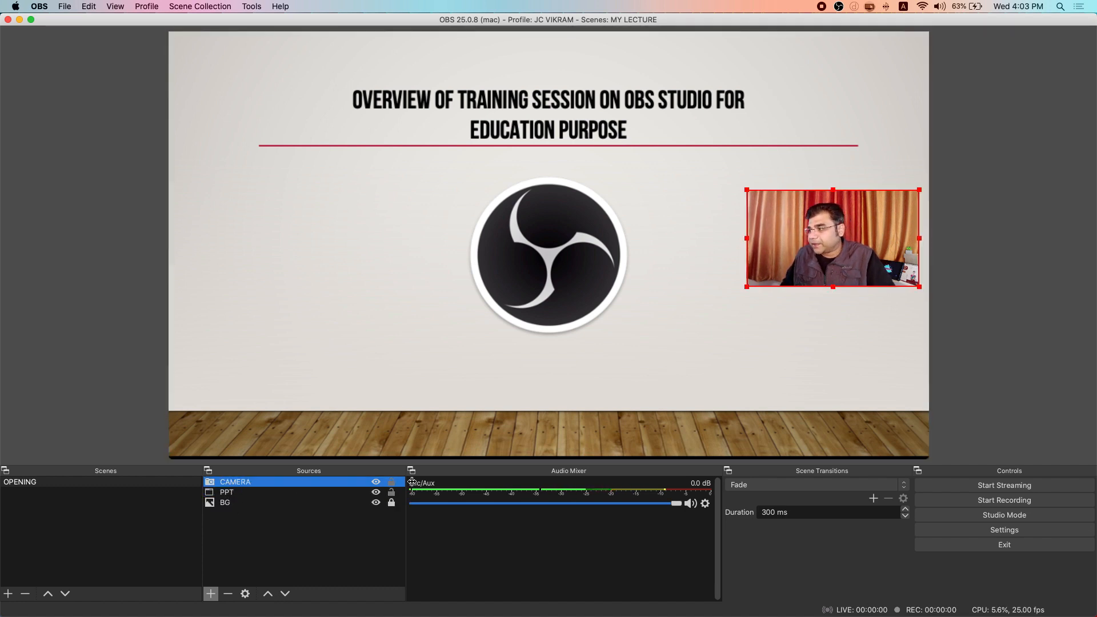
# Step: Remove the black strip at the PPT capture's lower edge and move the camera into the canvas's lower-right corner
pyautogui.click(448, 456)
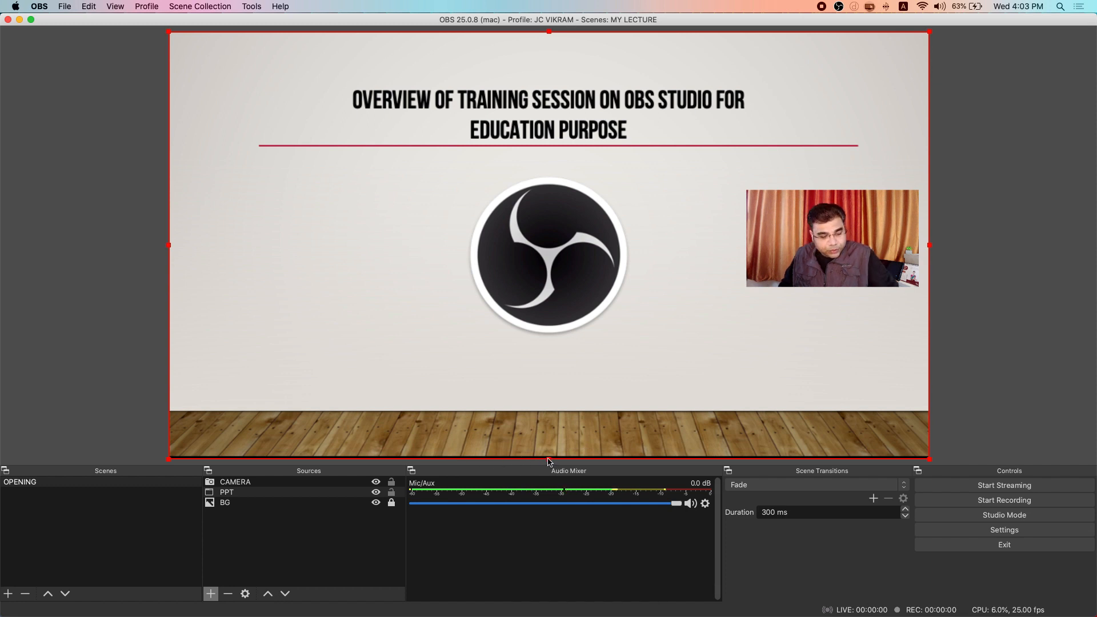
pyautogui.moveTo(550, 459); pyautogui.dragTo(549, 463)
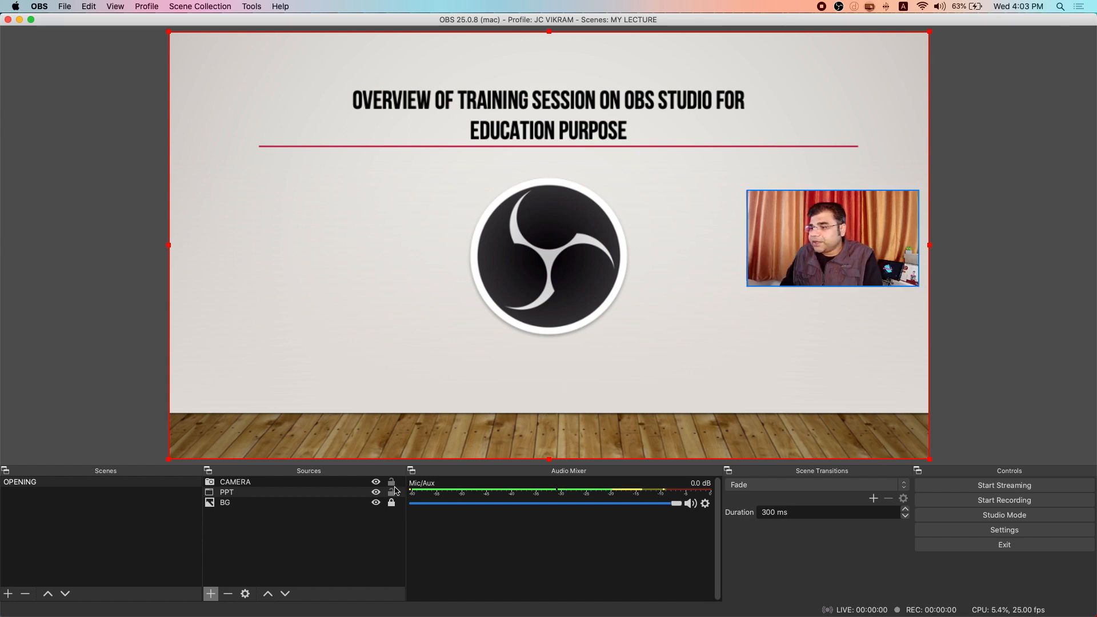
pyautogui.click(799, 282)
pyautogui.moveTo(800, 280); pyautogui.dragTo(805, 446)
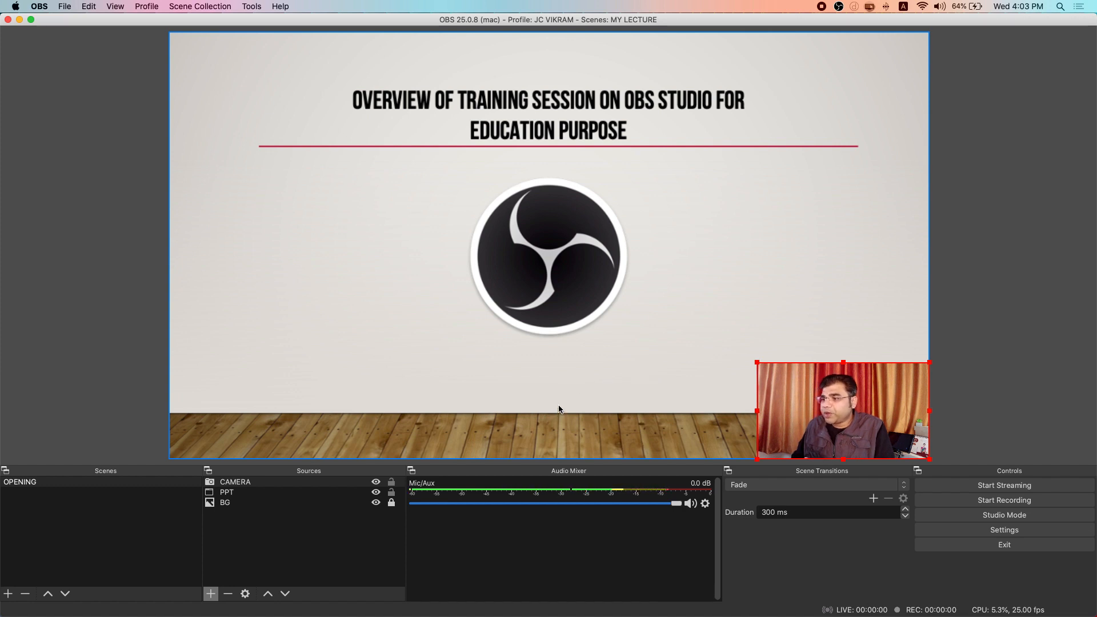
# Step: Narrow the OBS window to uncover the PowerPoint slide show and page through its slides, comparing them with the preview
pyautogui.moveTo(1081, 21); pyautogui.dragTo(549, 44)
pyautogui.click(711, 184)
pyautogui.click(712, 184)
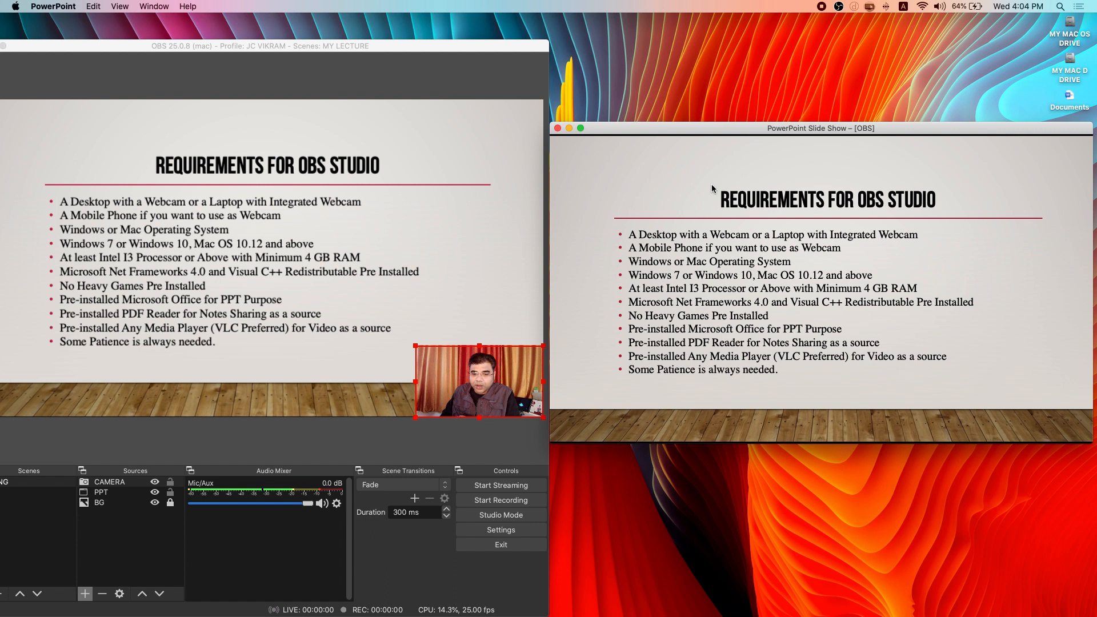
pyautogui.click(712, 184)
pyautogui.press('Left')
pyautogui.press('Right')
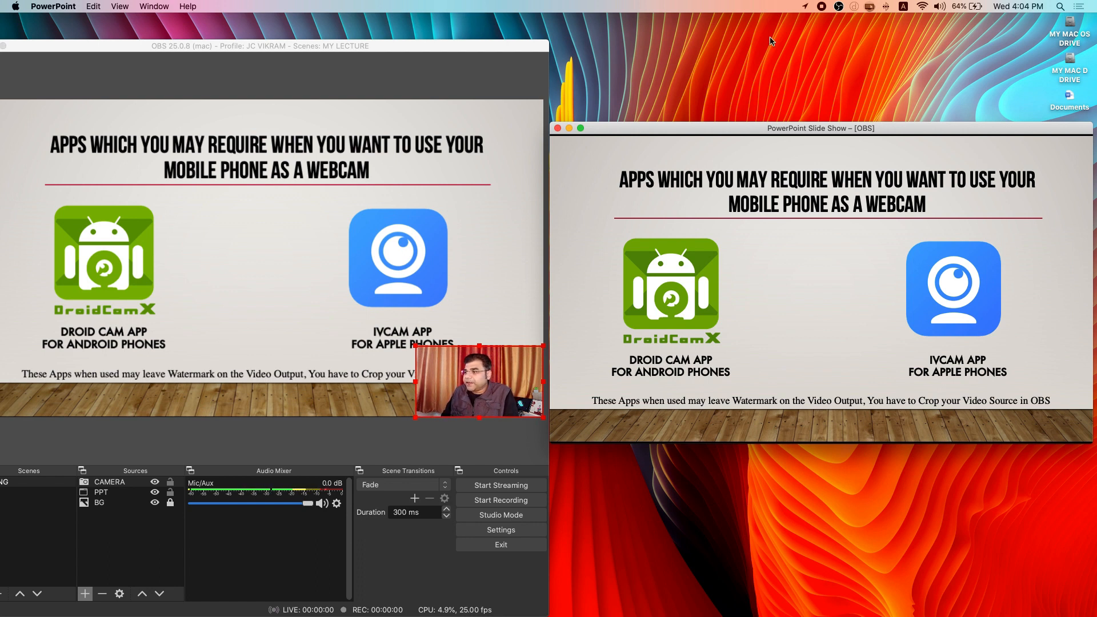
# Step: Shrink and reposition the PPT capture clear of the camera, and stretch it back to fill the canvas
pyautogui.click(122, 495)
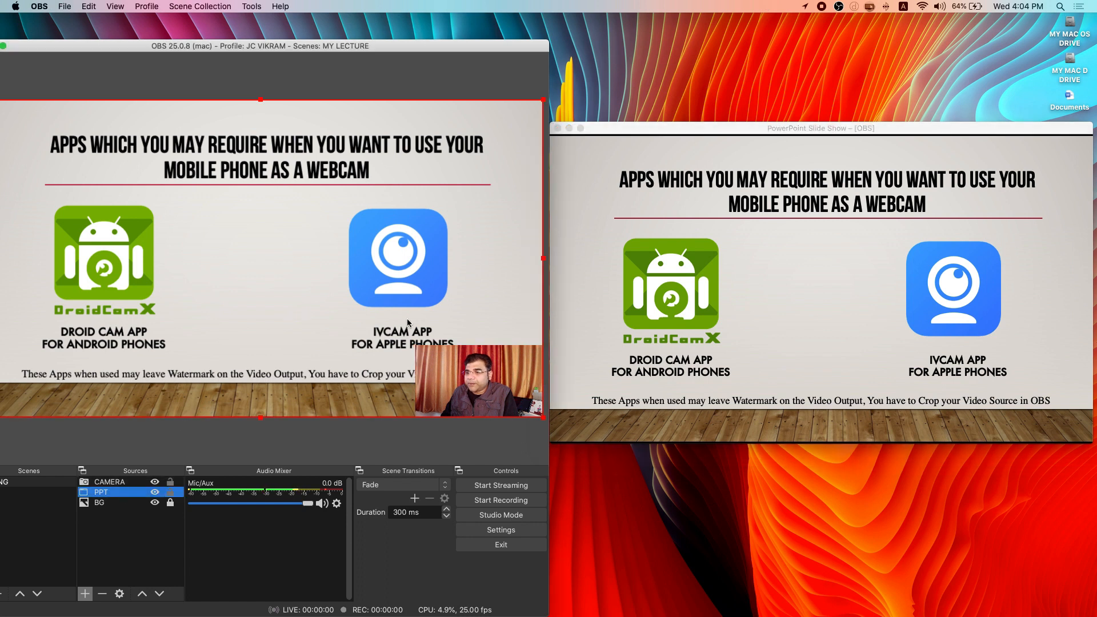
pyautogui.moveTo(543, 418); pyautogui.dragTo(412, 349)
pyautogui.moveTo(379, 298); pyautogui.dragTo(381, 338)
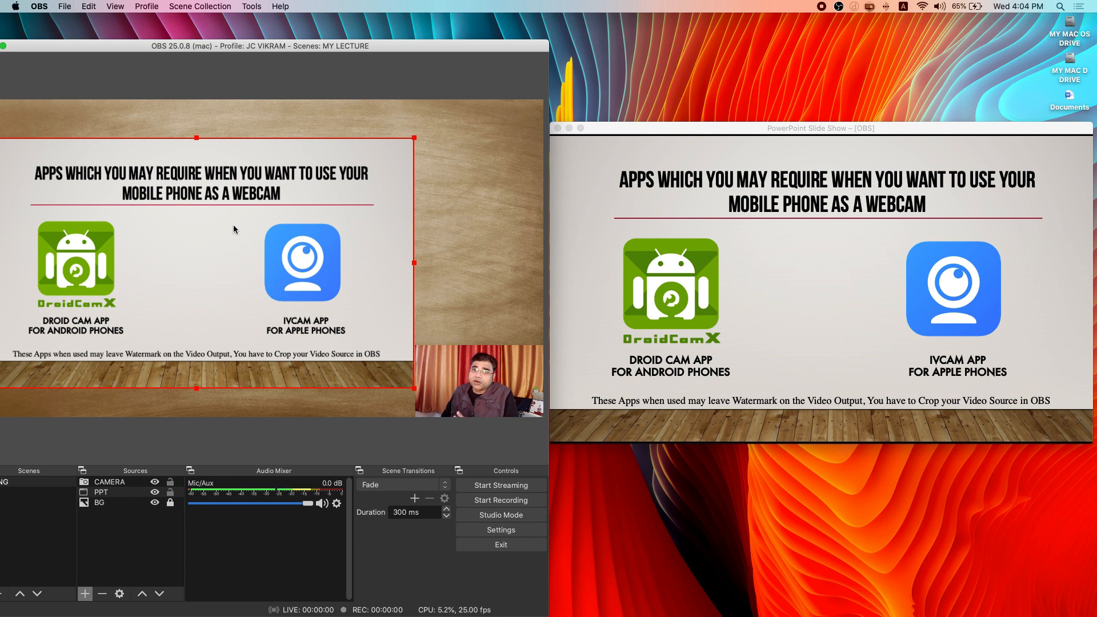
pyautogui.moveTo(235, 224); pyautogui.dragTo(283, 211)
pyautogui.rightClick(282, 211)
pyautogui.moveTo(323, 434)
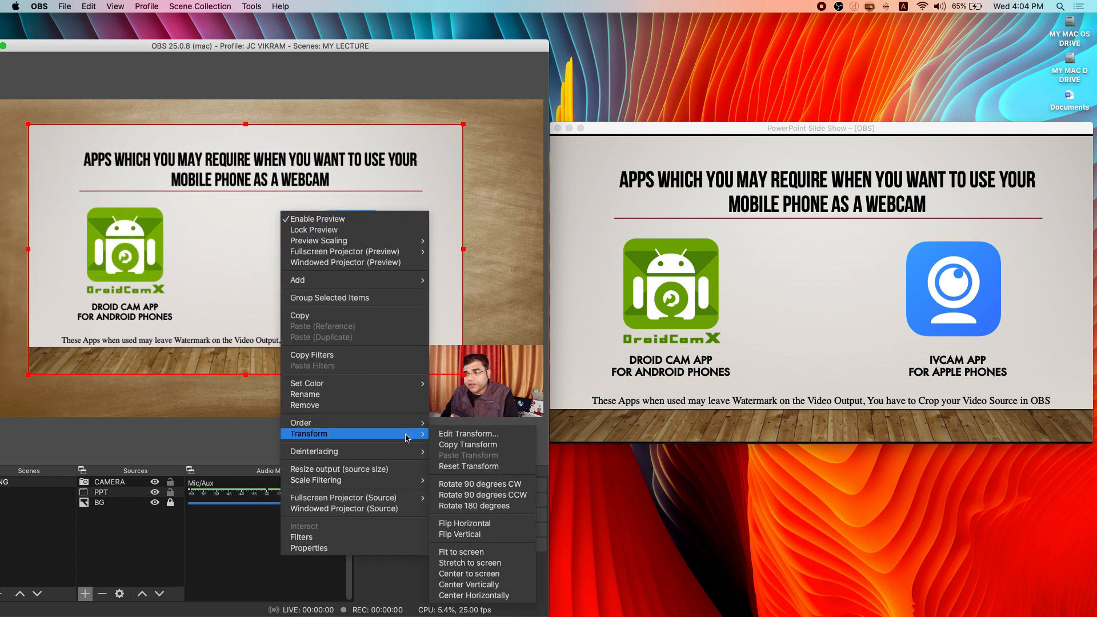
pyautogui.click(477, 563)
# Step: Widen the OBS window back across the screen and set the scene transition to Cut
pyautogui.moveTo(538, 51); pyautogui.dragTo(1095, 30)
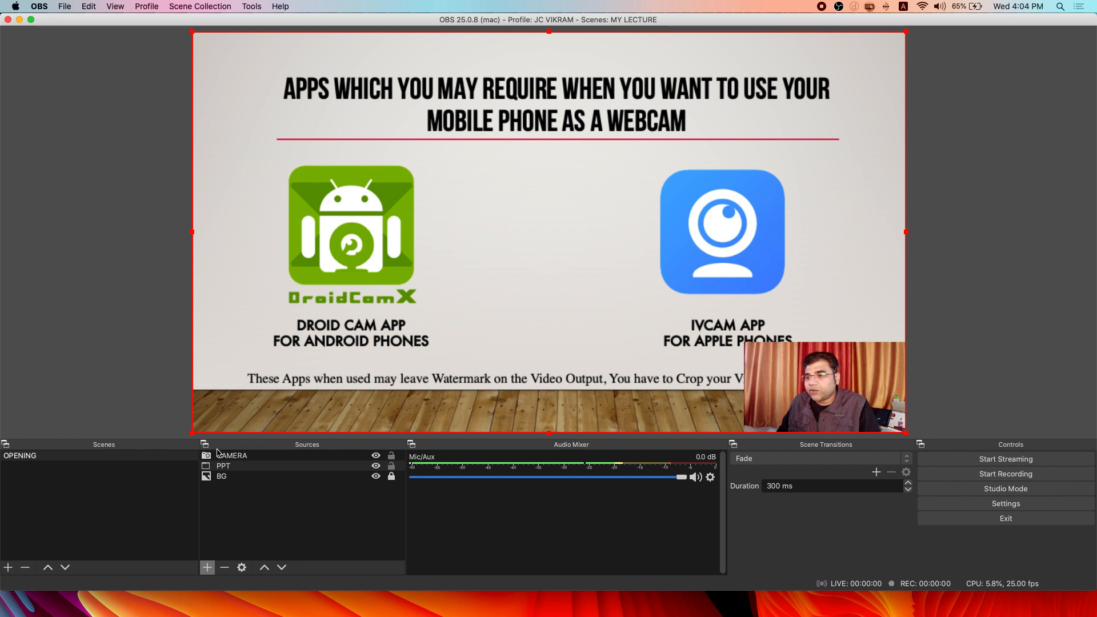
pyautogui.click(776, 463)
pyautogui.click(773, 449)
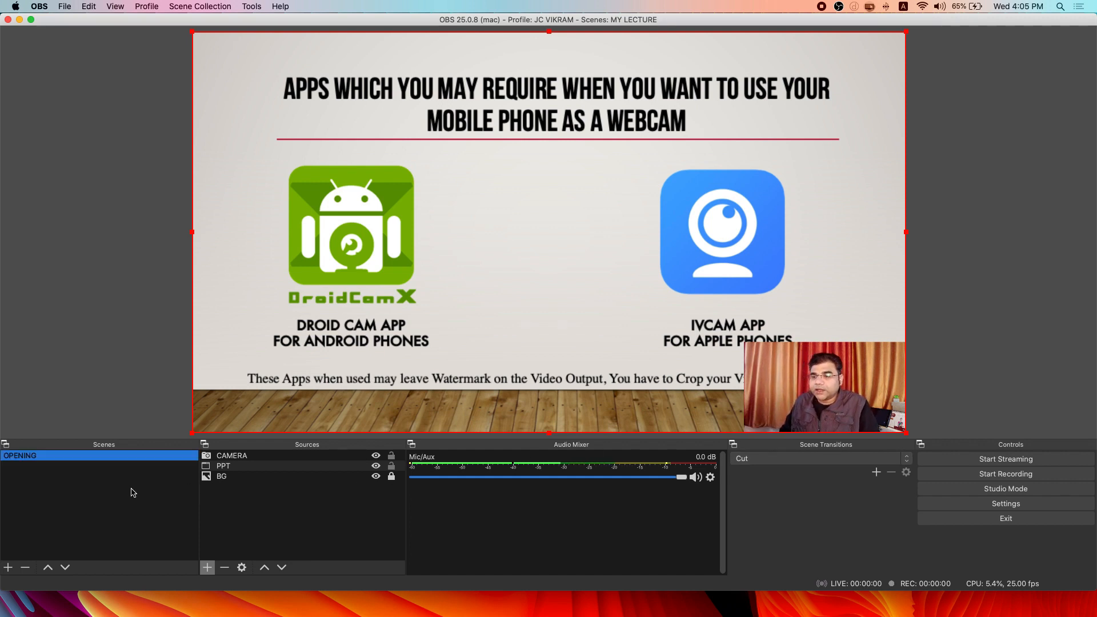
# Step: Create a second scene named OPENING 2, compare it with OPENING, and make OPENING 2 the active scene
pyautogui.click(8, 566)
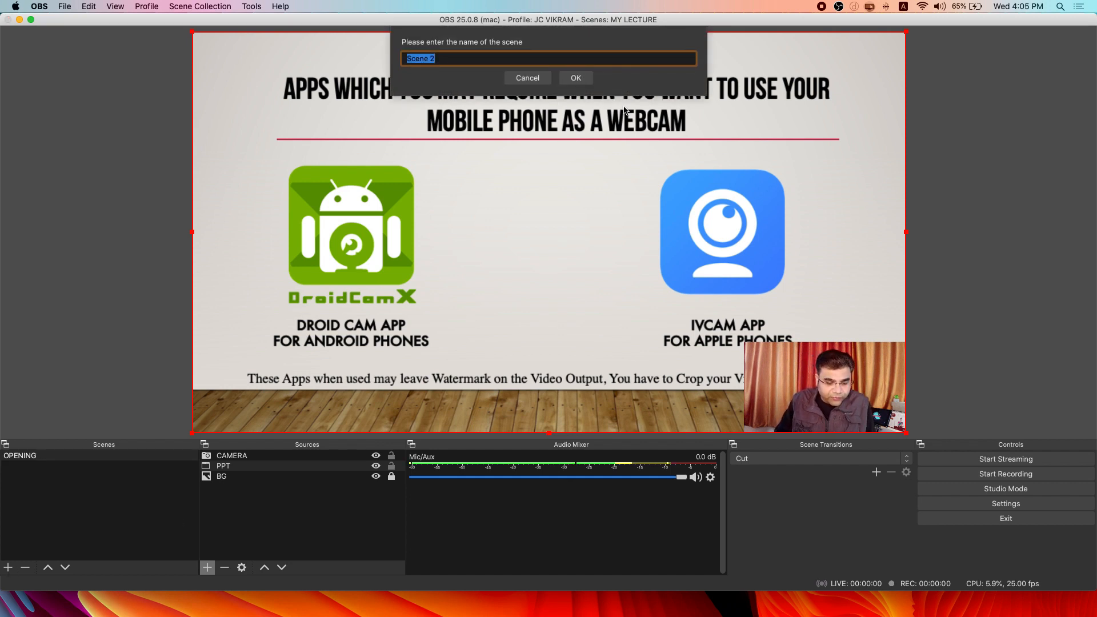
pyautogui.write('OPENING')
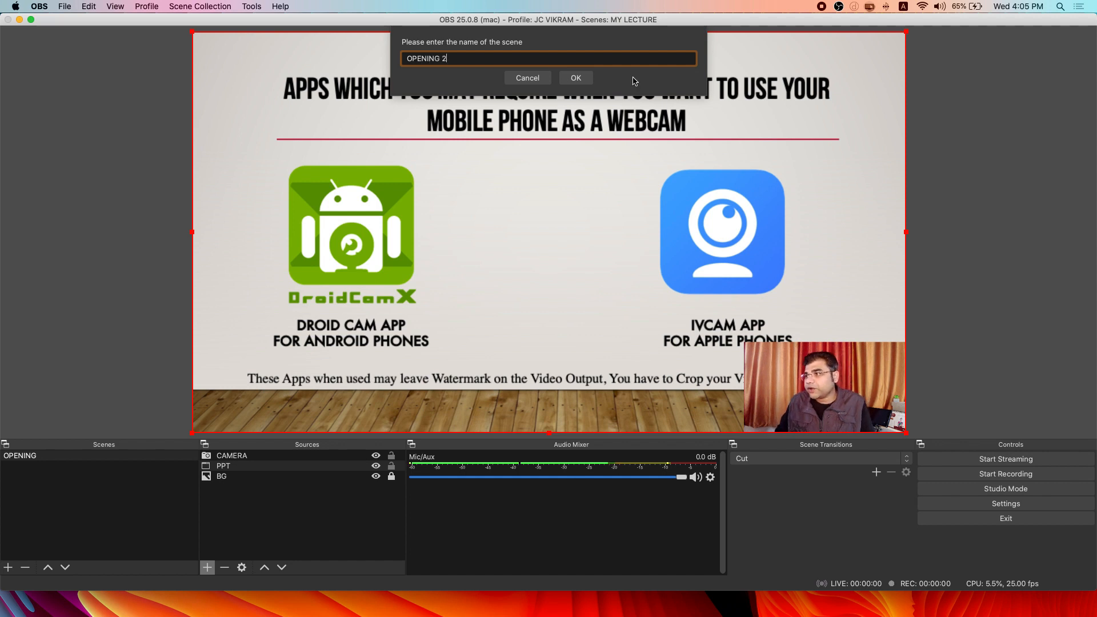
pyautogui.click(573, 78)
pyautogui.click(54, 456)
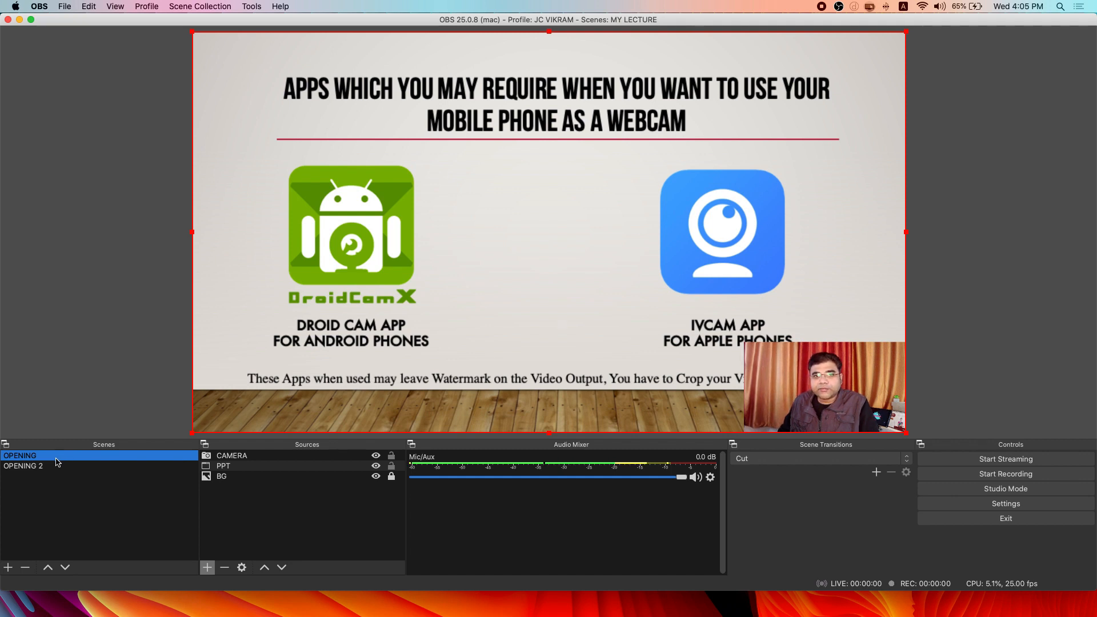
pyautogui.click(50, 467)
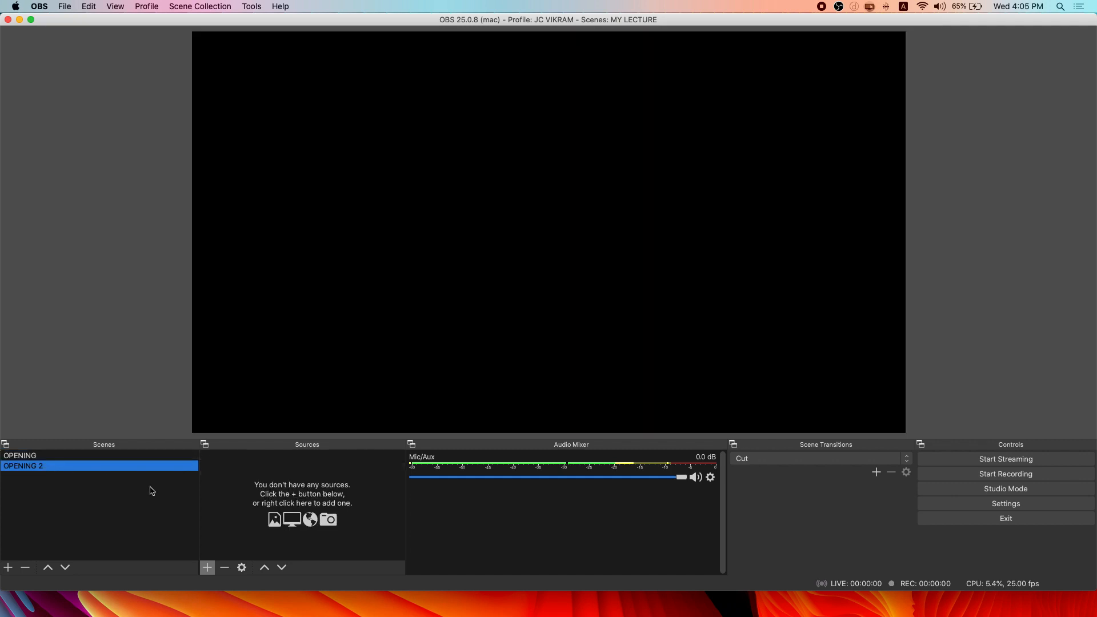
# Step: Add the existing CAMERA video capture device to the OPENING 2 scene and enlarge it to fill the whole canvas
pyautogui.click(207, 566)
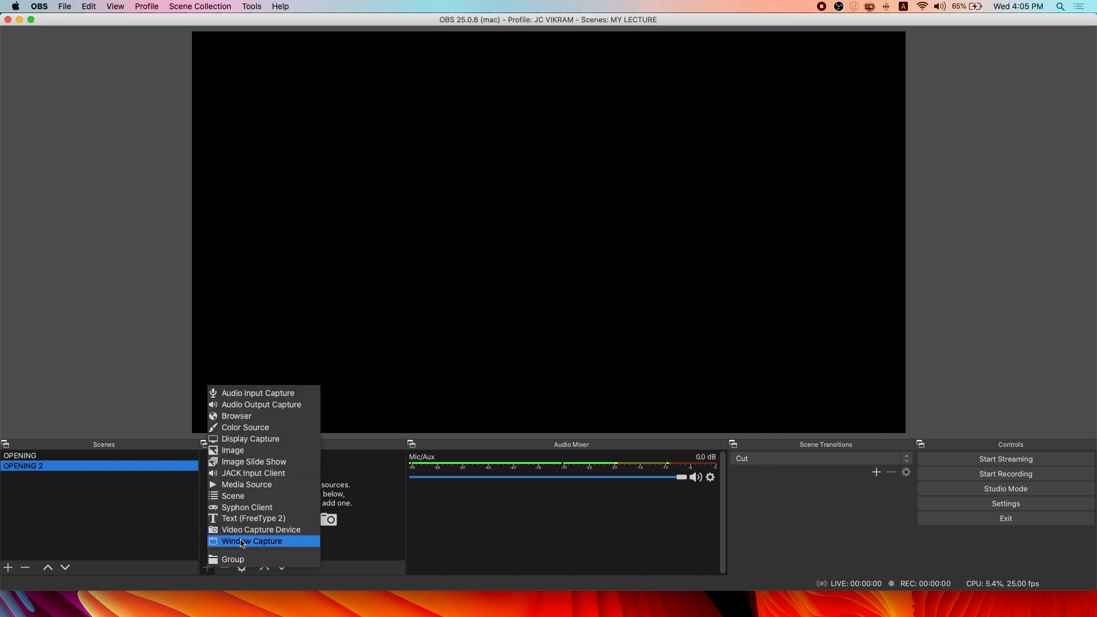
pyautogui.click(243, 530)
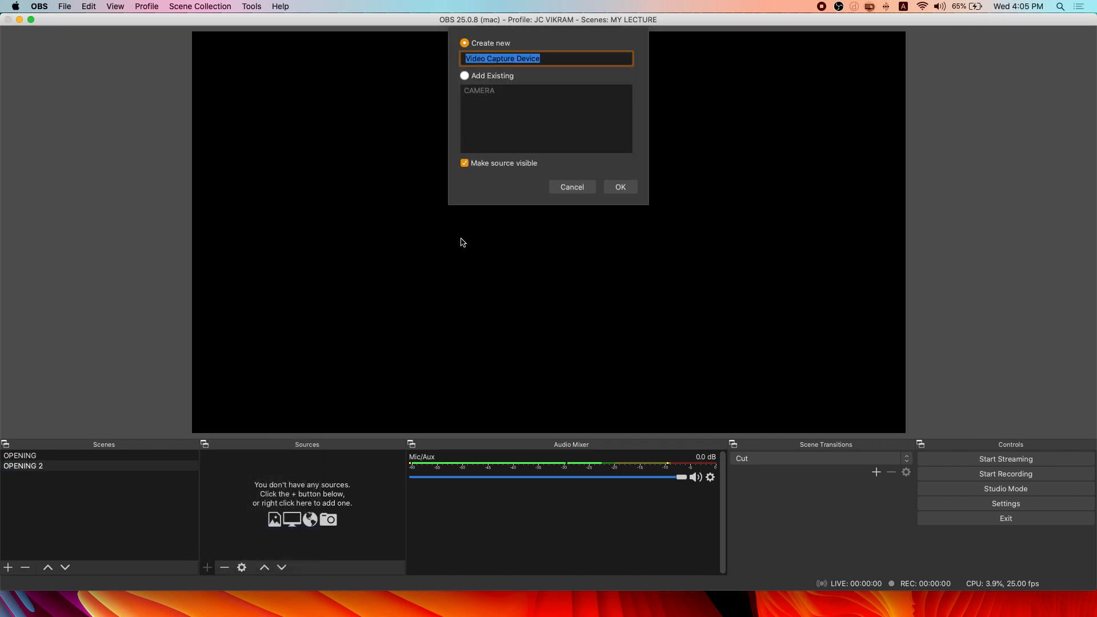
pyautogui.click(465, 77)
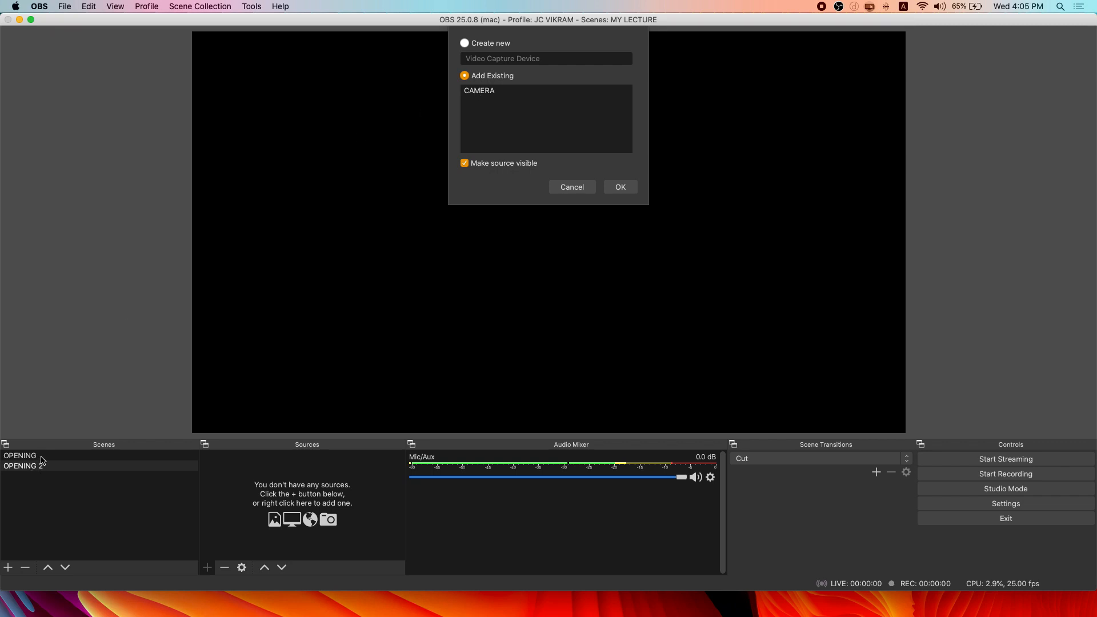
pyautogui.click(479, 93)
pyautogui.click(620, 187)
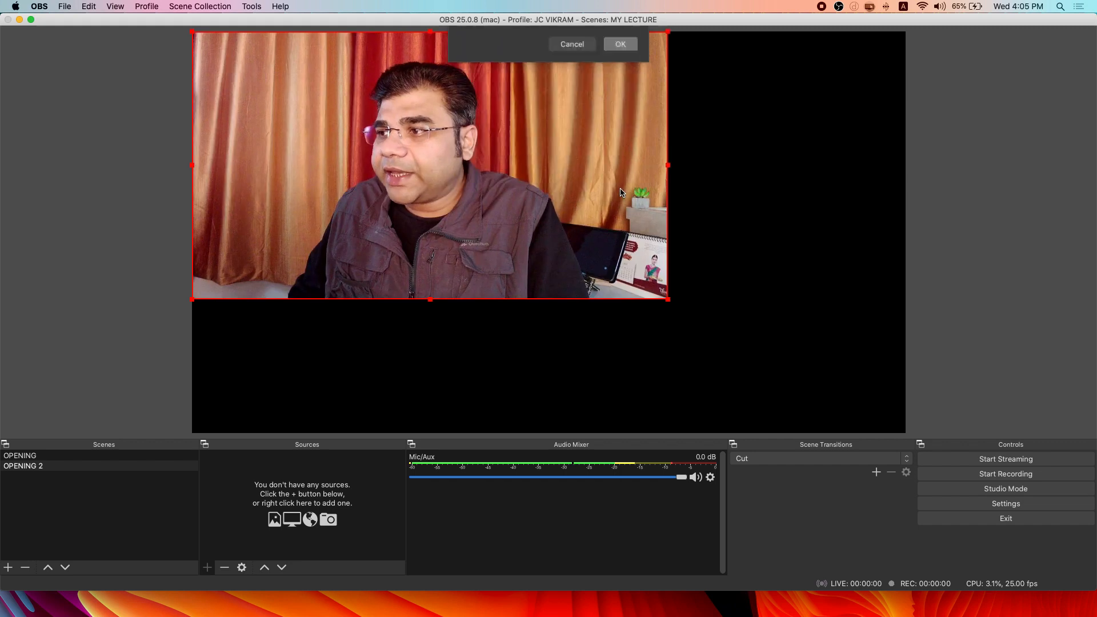
pyautogui.moveTo(531, 221); pyautogui.dragTo(563, 354)
pyautogui.moveTo(667, 166); pyautogui.dragTo(905, 35)
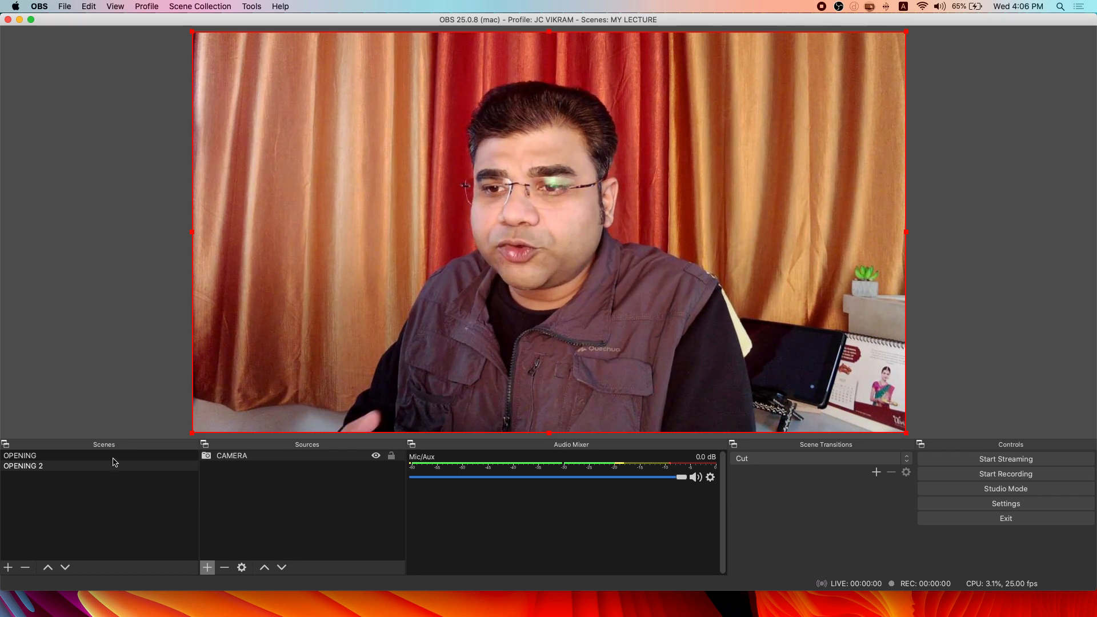
# Step: Switch repeatedly between the OPENING and OPENING 2 scenes to examine the Cut transition
pyautogui.click(113, 466)
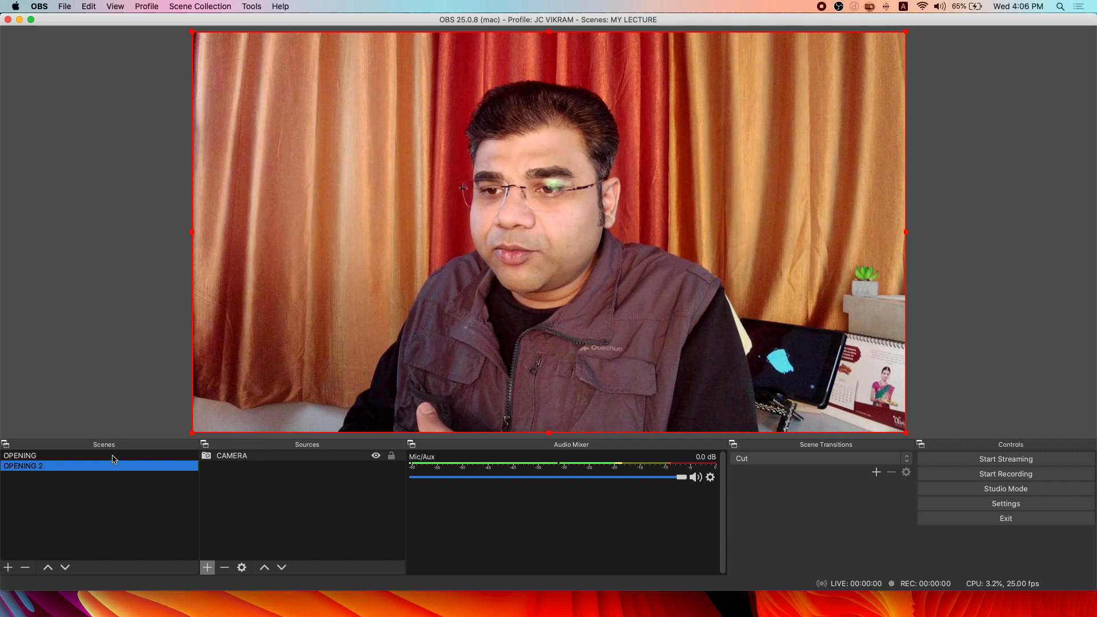
pyautogui.click(114, 456)
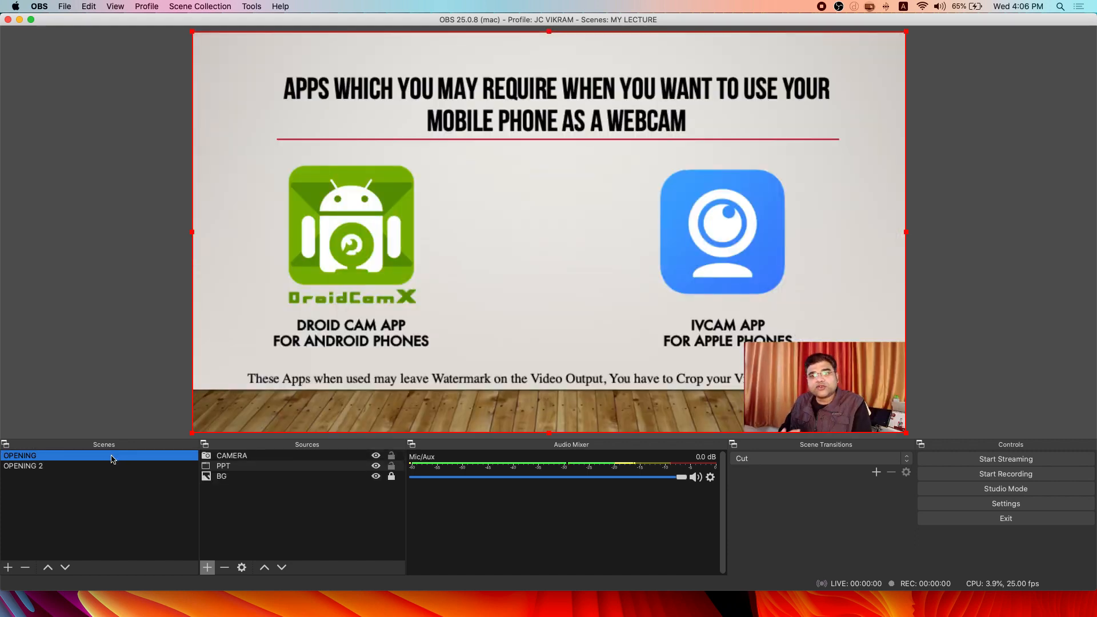
pyautogui.click(111, 466)
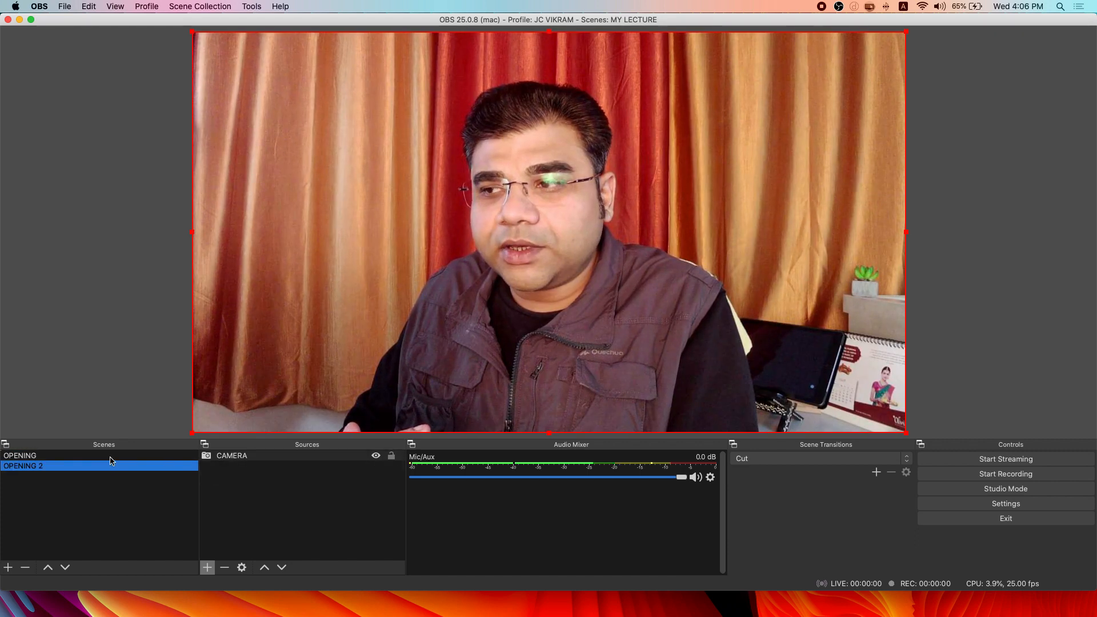
pyautogui.click(111, 456)
pyautogui.click(112, 465)
pyautogui.click(112, 456)
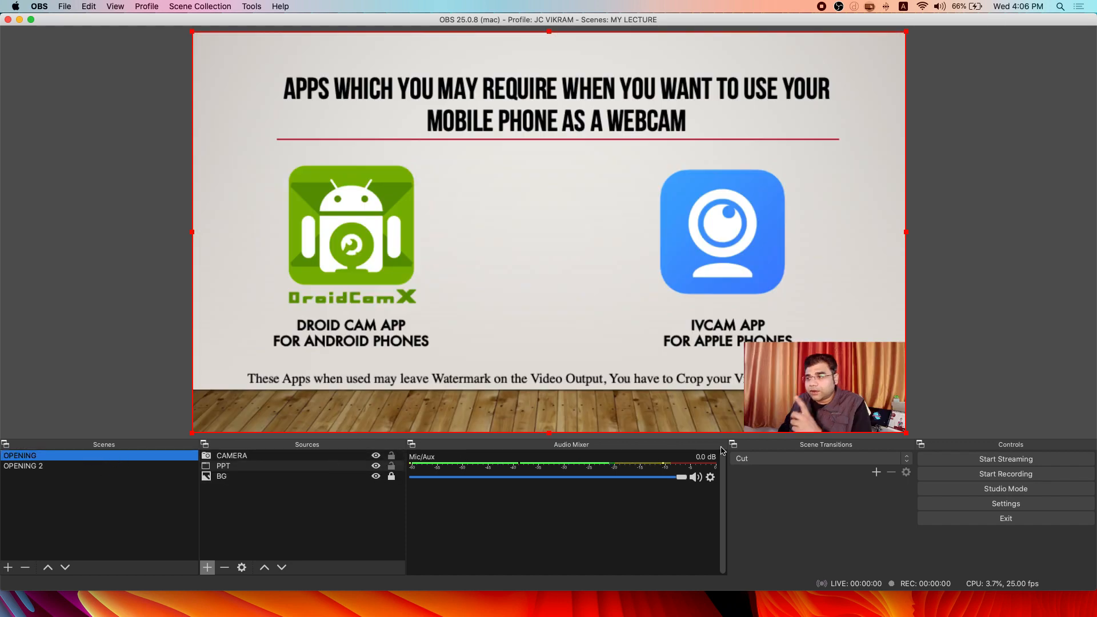
# Step: Set the scene transition to Fade and switch to OPENING 2 to preview it
pyautogui.click(770, 471)
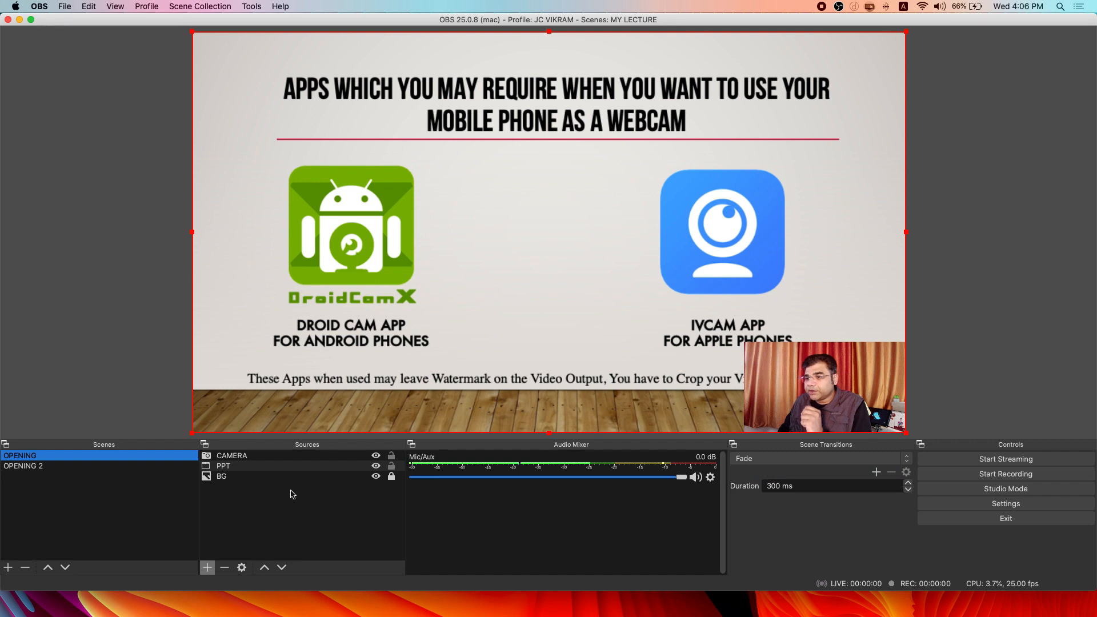
pyautogui.click(103, 468)
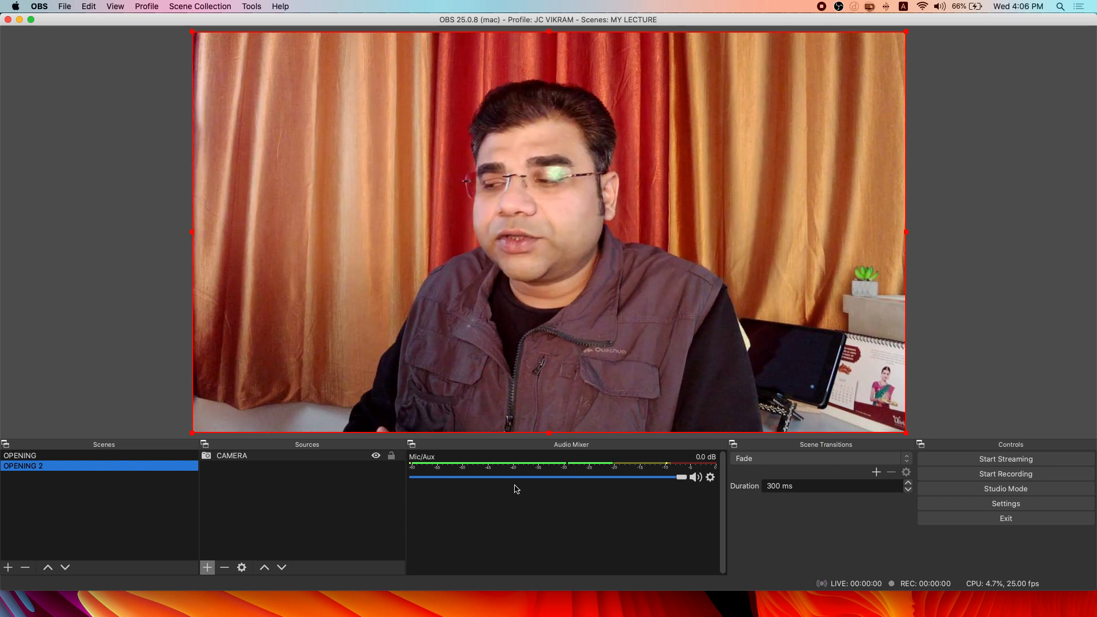
# Step: Set the scene transition back to Cut and switch repeatedly between OPENING and OPENING 2 to examine it
pyautogui.click(752, 461)
pyautogui.click(746, 449)
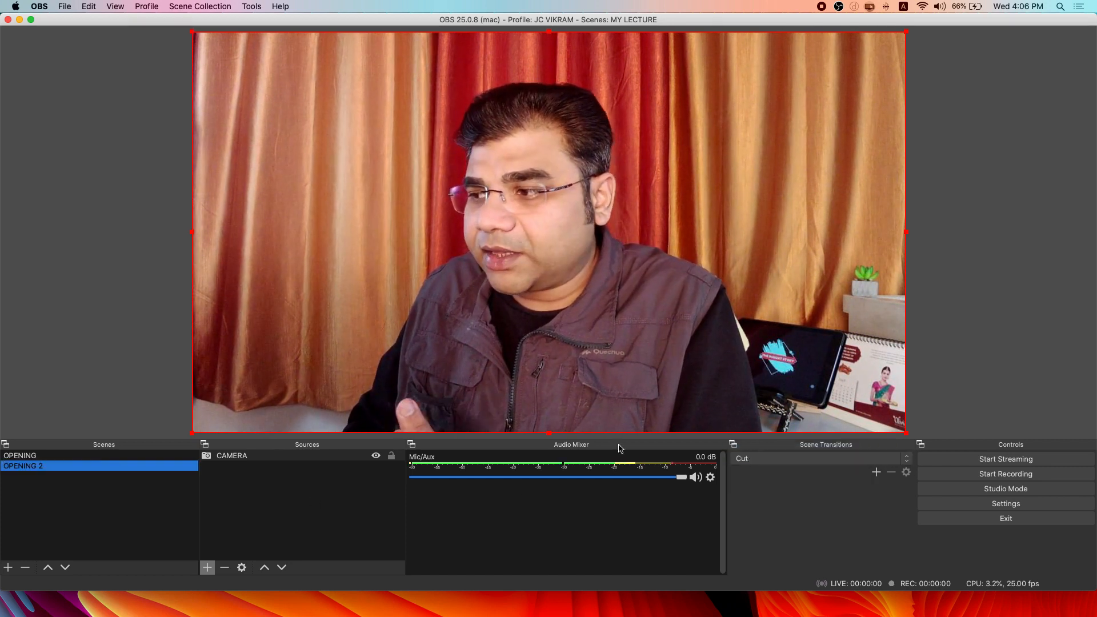
pyautogui.click(73, 457)
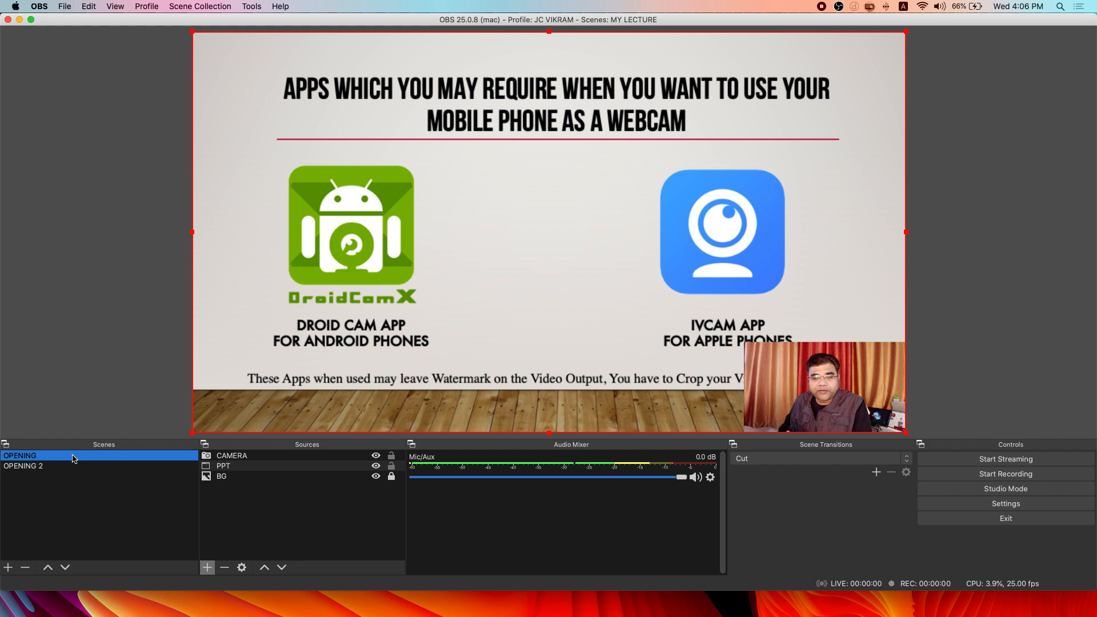
pyautogui.click(76, 467)
pyautogui.click(75, 458)
pyautogui.click(73, 467)
pyautogui.click(72, 459)
pyautogui.click(73, 466)
pyautogui.click(72, 456)
pyautogui.click(56, 466)
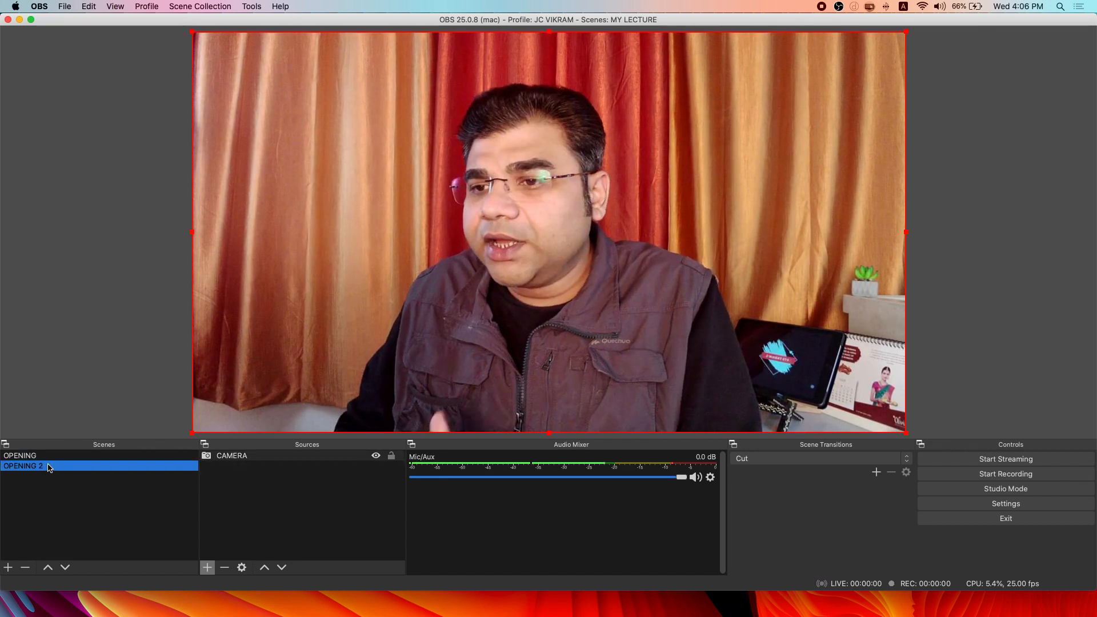
pyautogui.click(48, 457)
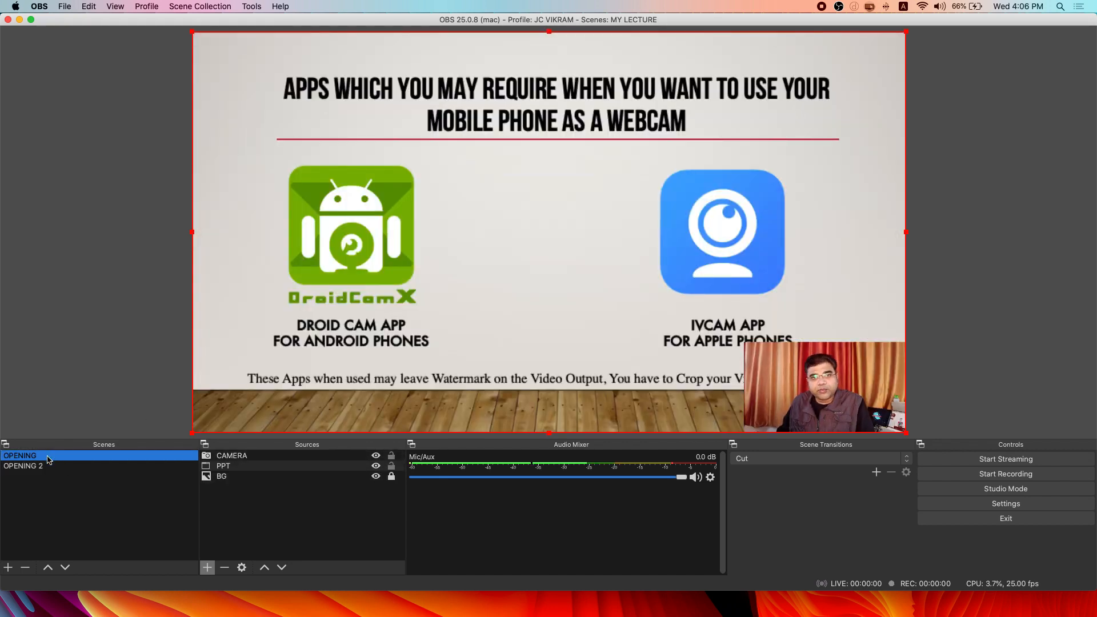
# Step: Rename the OPENING scene to PPT WINDOW
pyautogui.rightClick(48, 459)
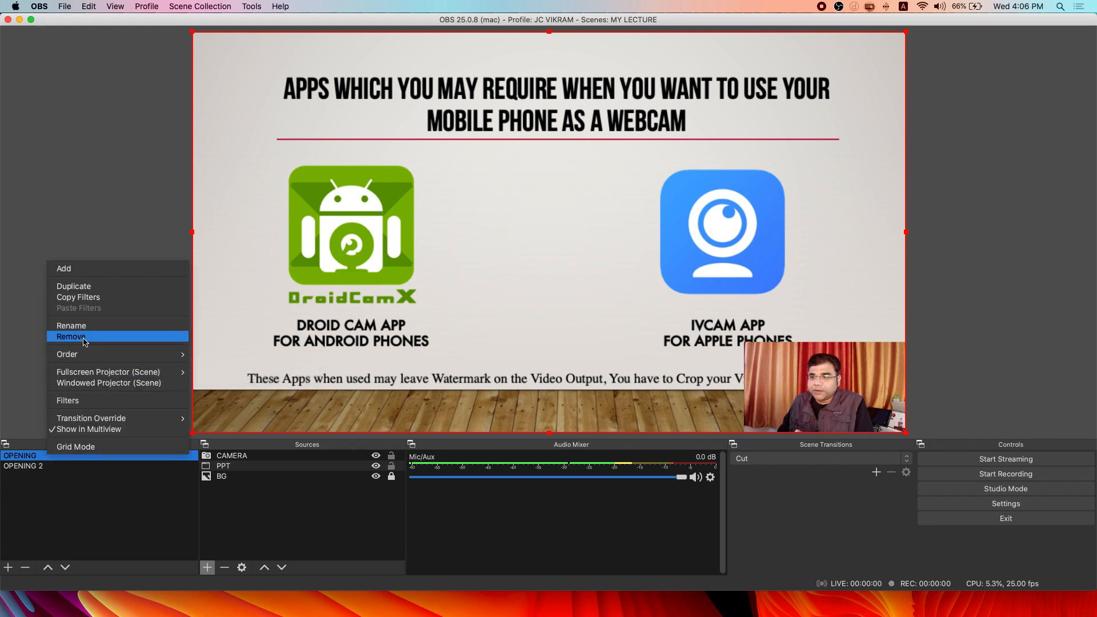
pyautogui.click(69, 503)
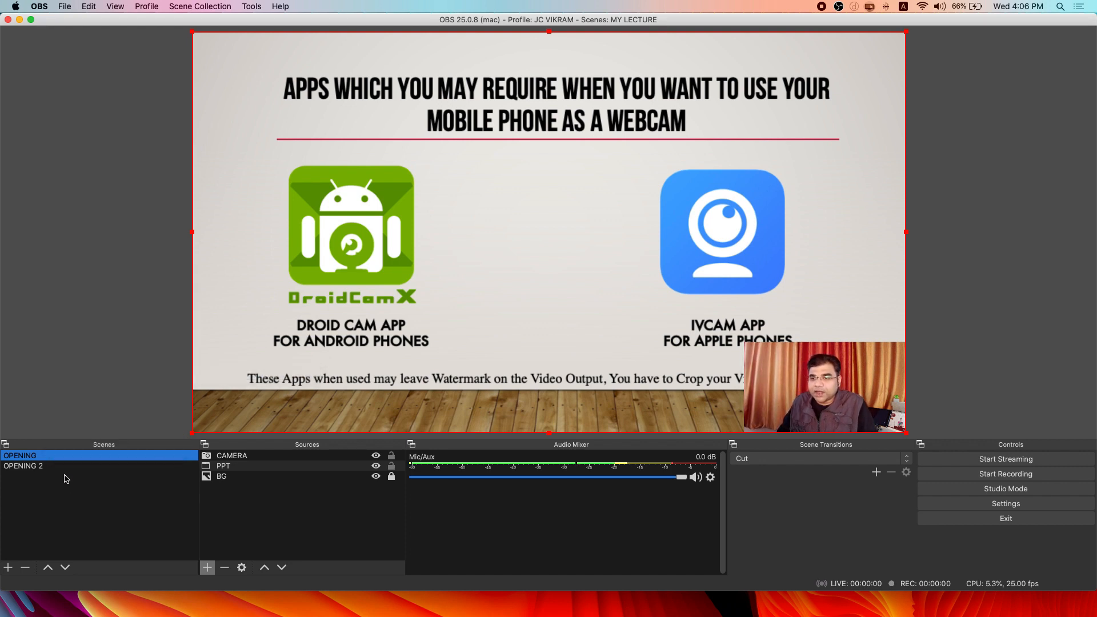
pyautogui.rightClick(61, 459)
pyautogui.click(84, 324)
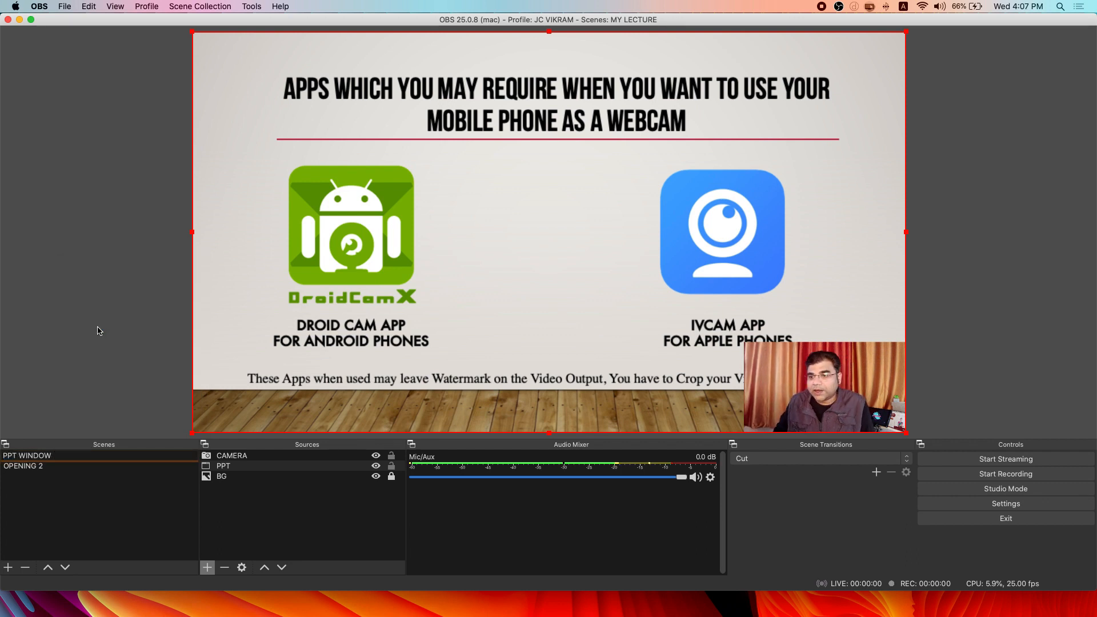
# Step: Switch repeatedly between the PPT WINDOW and OPENING 2 scenes to compare their layouts, finishing on OPENING 2
pyautogui.click(40, 467)
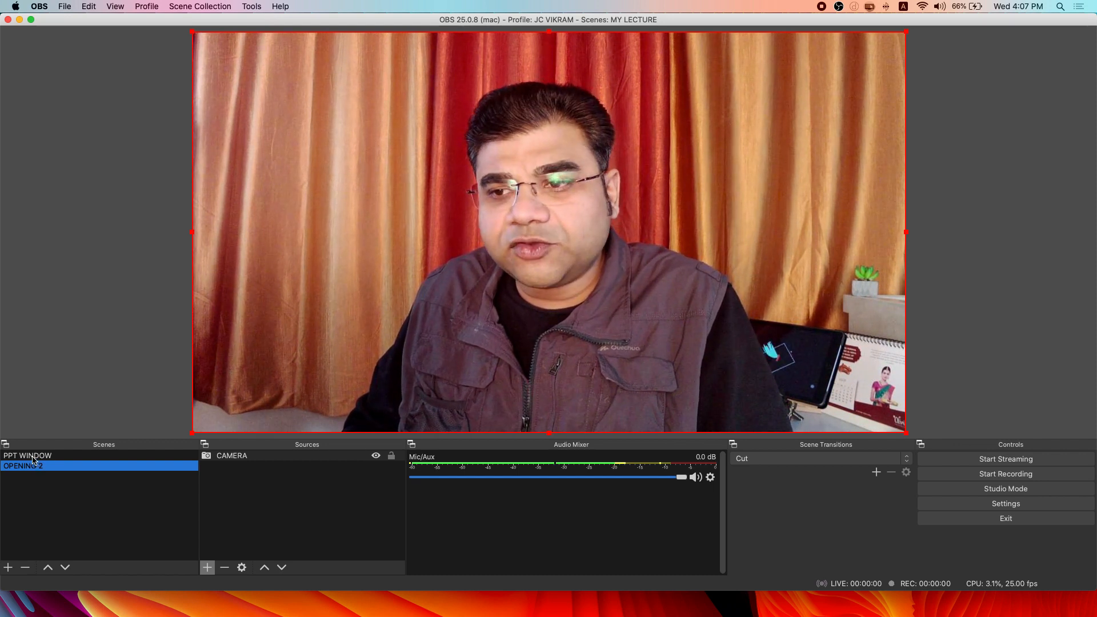
pyautogui.click(33, 458)
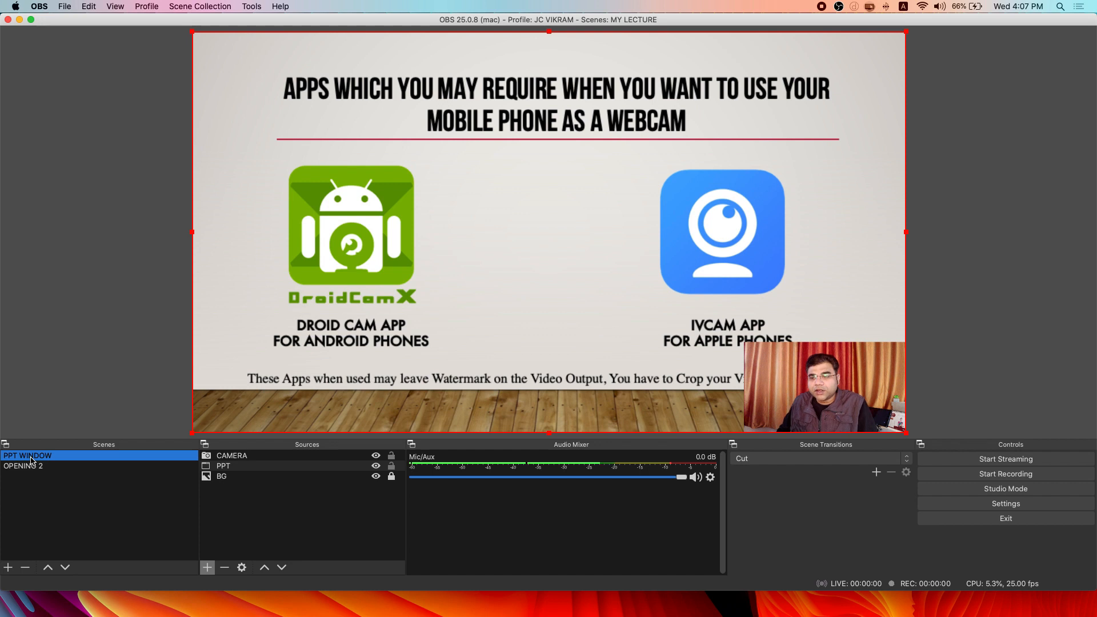
pyautogui.click(30, 467)
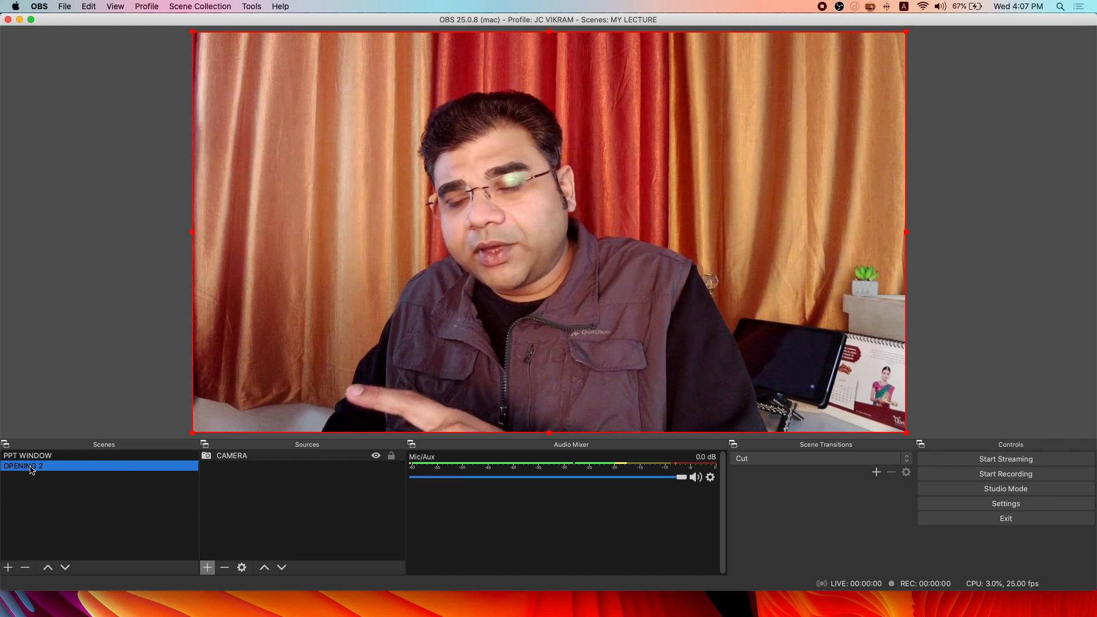
pyautogui.click(30, 456)
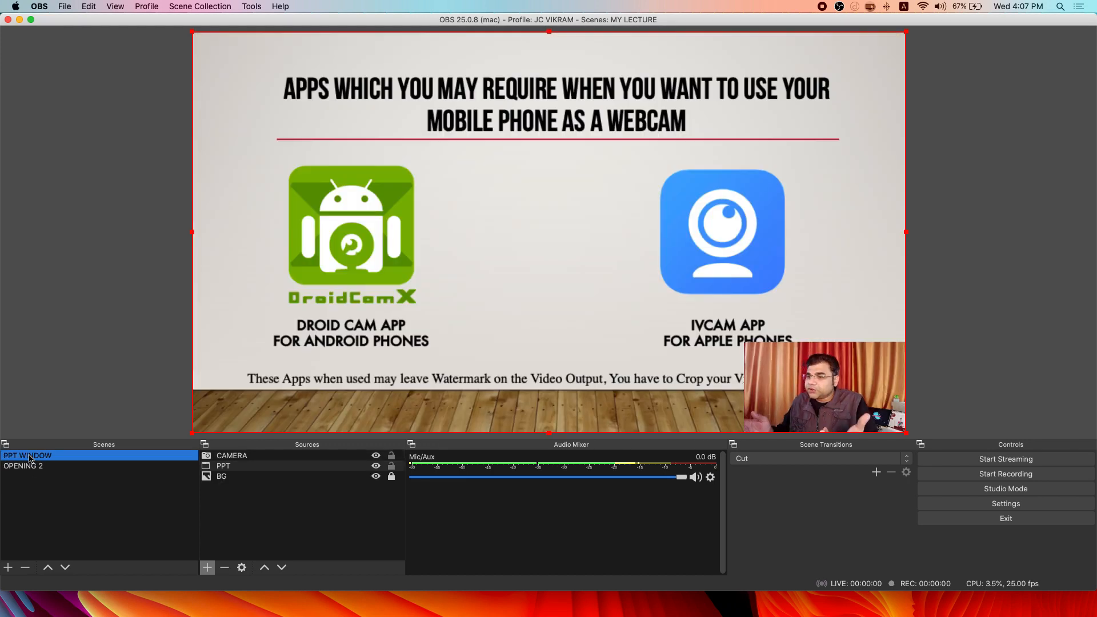
pyautogui.click(33, 469)
pyautogui.click(34, 461)
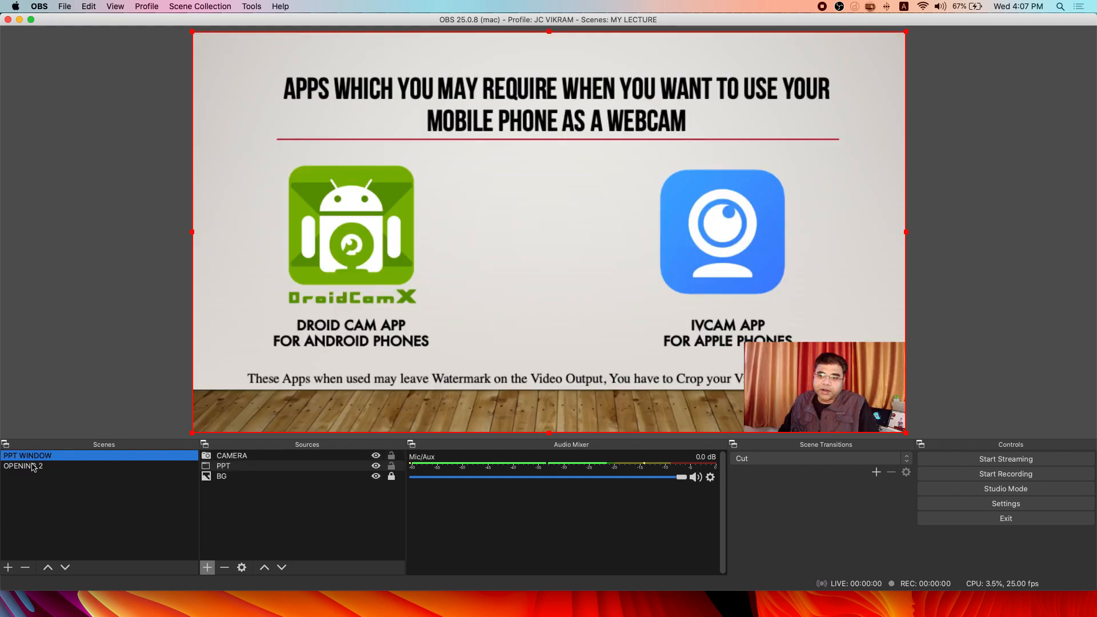
pyautogui.click(33, 467)
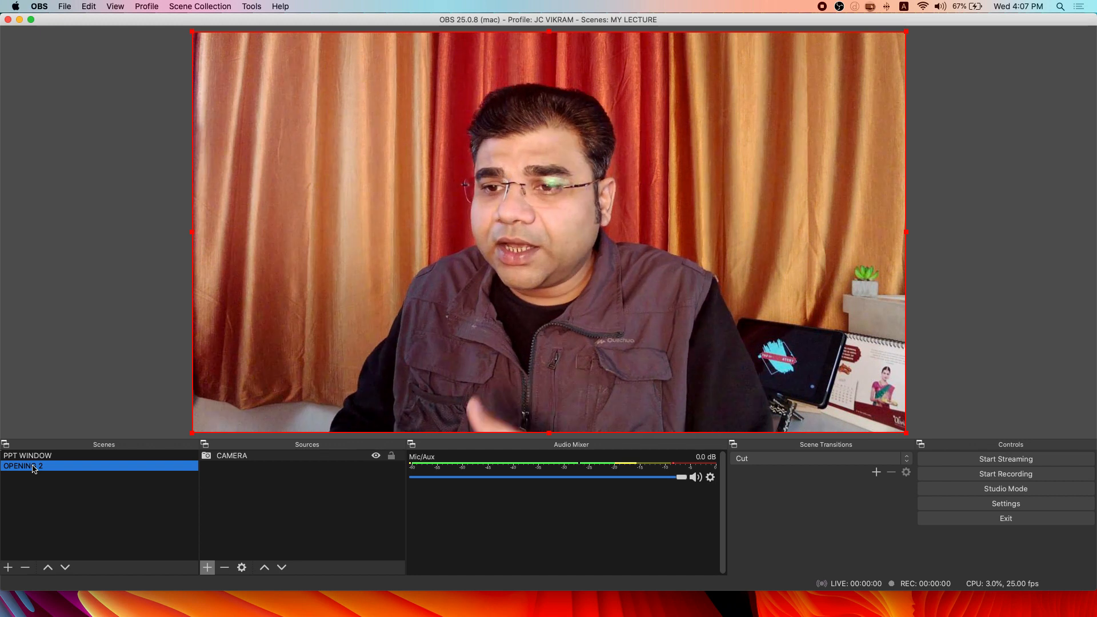
pyautogui.click(34, 458)
pyautogui.click(33, 466)
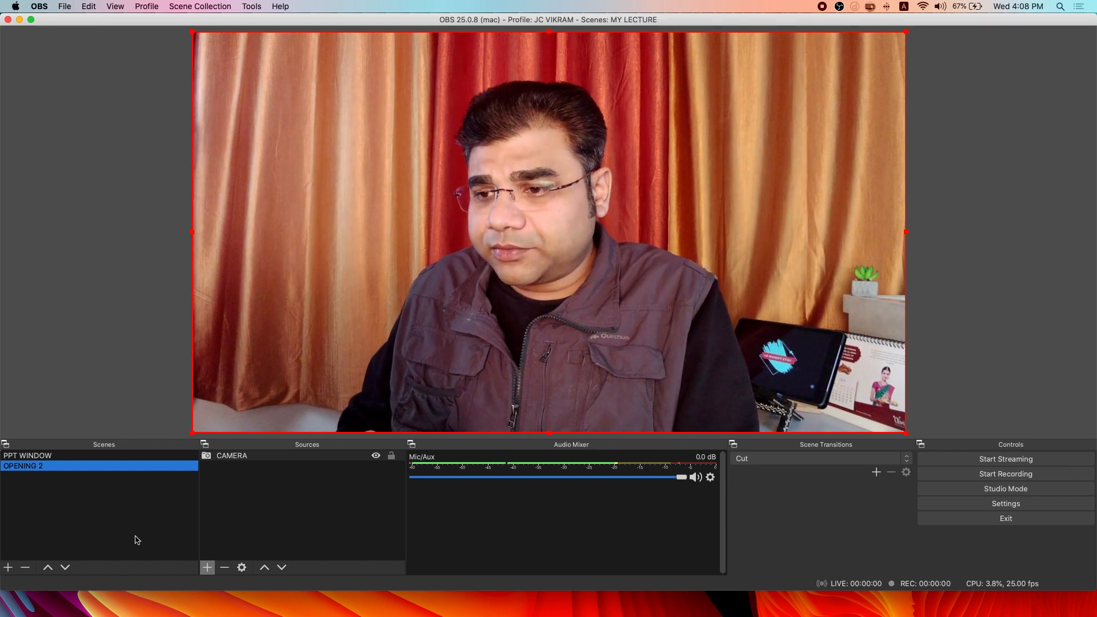
# Step: Add a new Display Capture source with the default name to the OPENING 2 scene
pyautogui.click(207, 567)
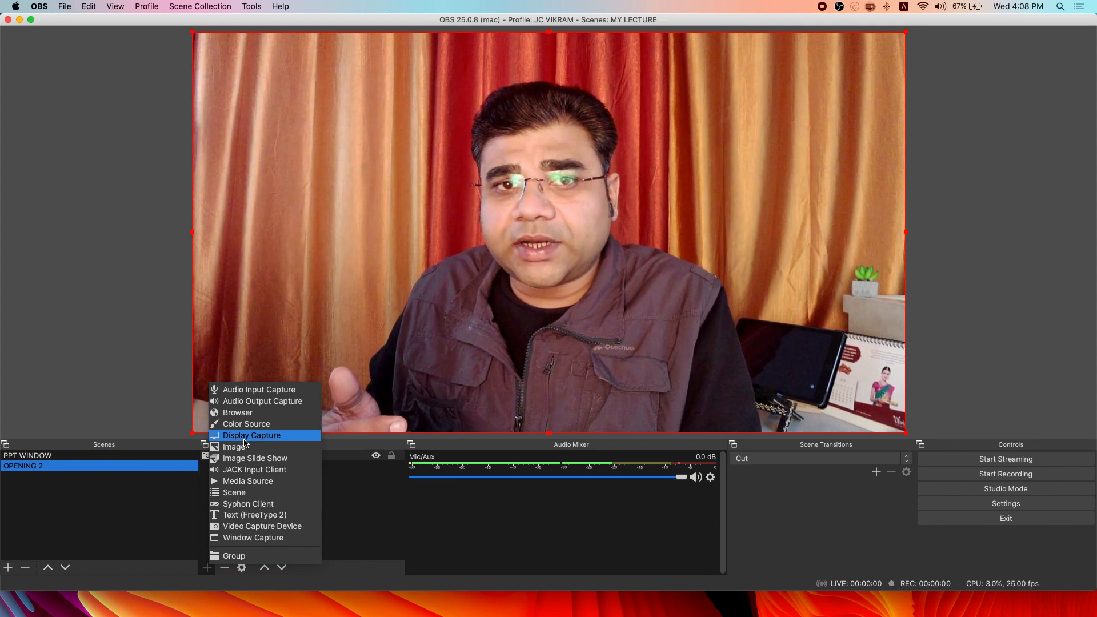
pyautogui.click(245, 437)
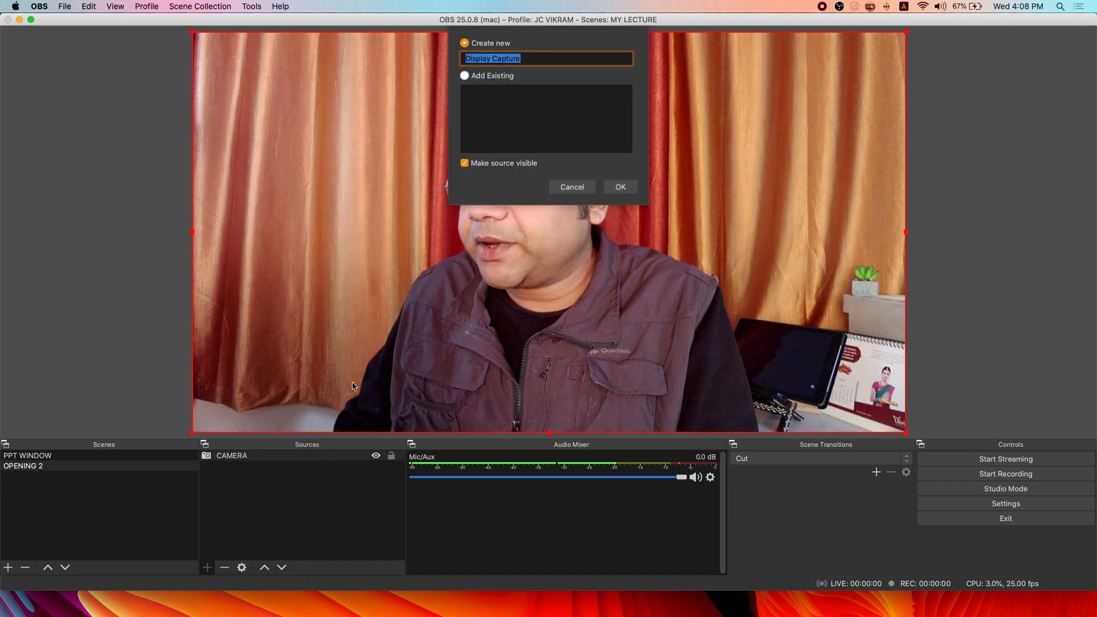
pyautogui.click(620, 191)
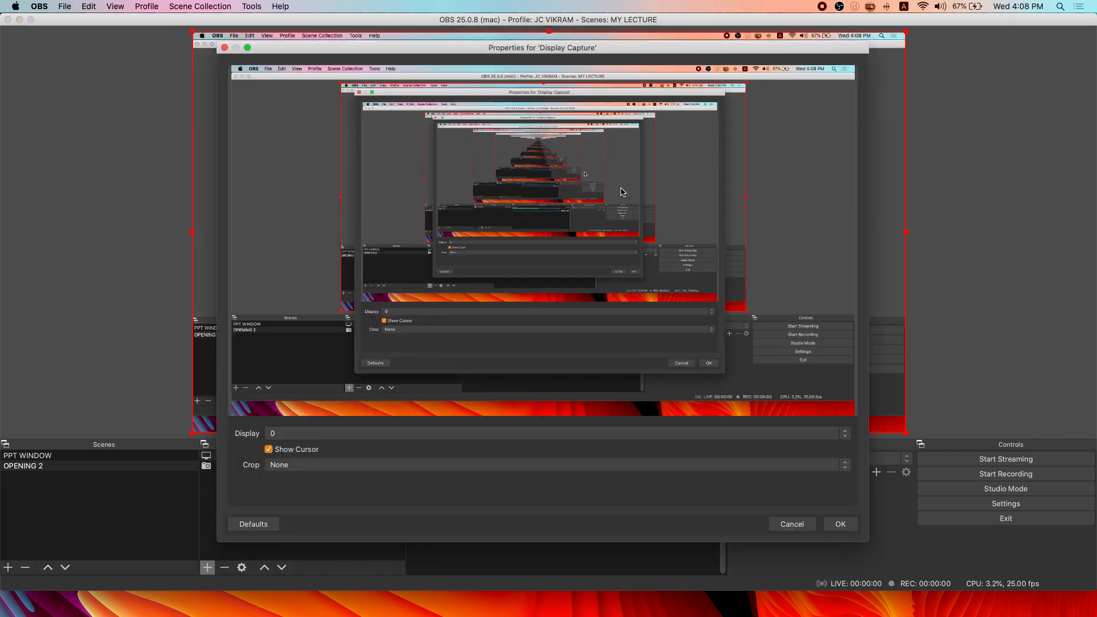
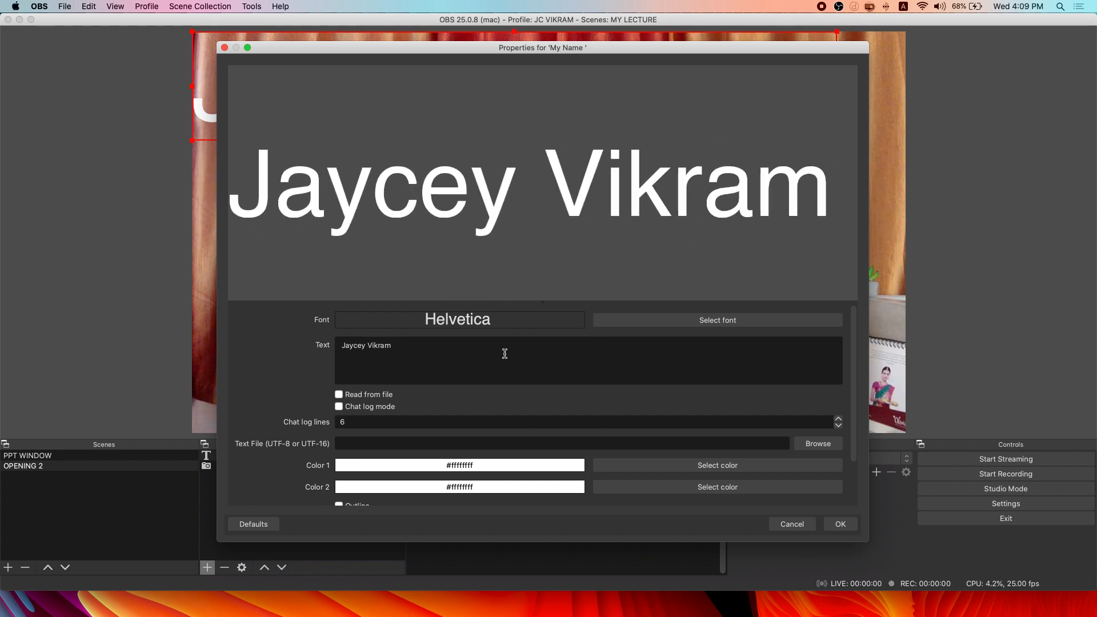
# Step: Set the font of the My Name text source to Herculanum Regular, size 48
pyautogui.click(620, 320)
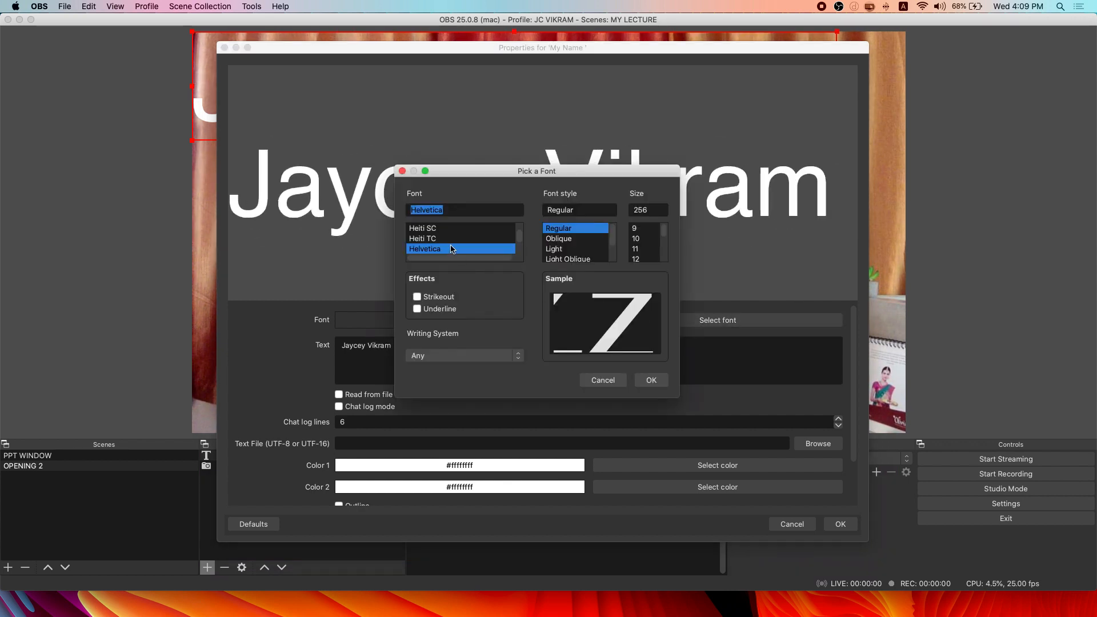
pyautogui.click(450, 239)
pyautogui.click(449, 248)
pyautogui.scroll(3, 447, 248)
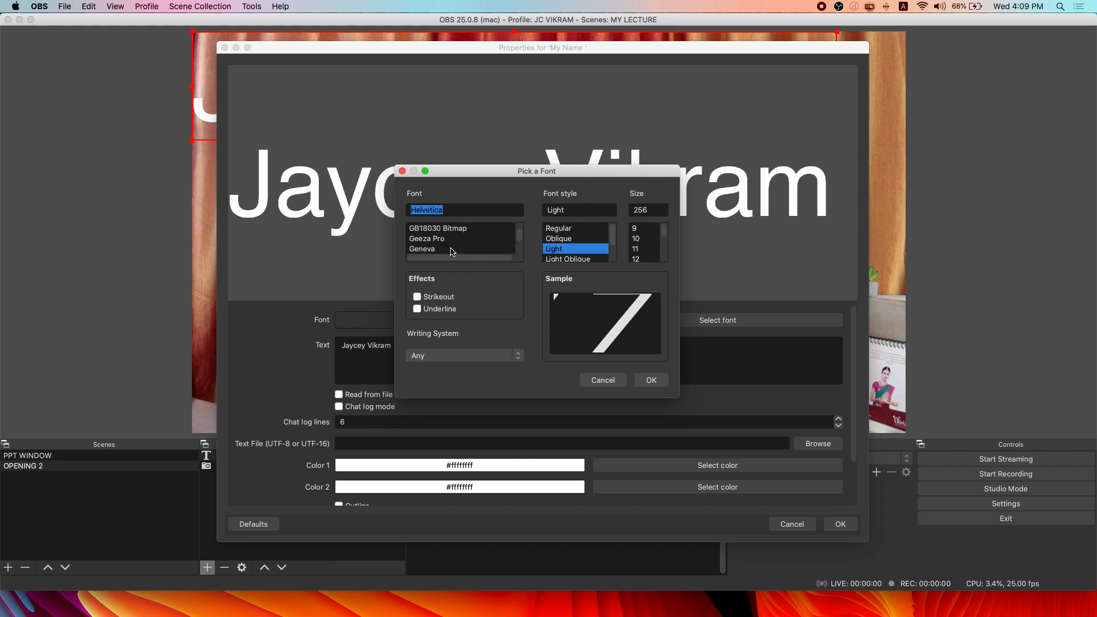
pyautogui.click(428, 229)
pyautogui.scroll(-3, 430, 246)
pyautogui.click(429, 248)
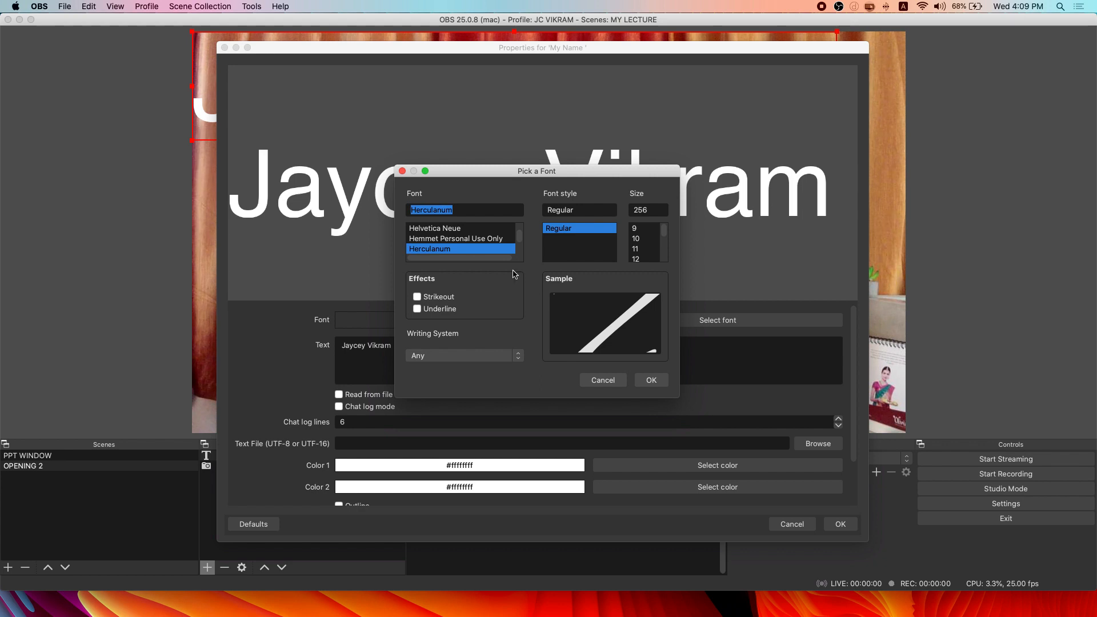
pyautogui.scroll(3, 636, 255)
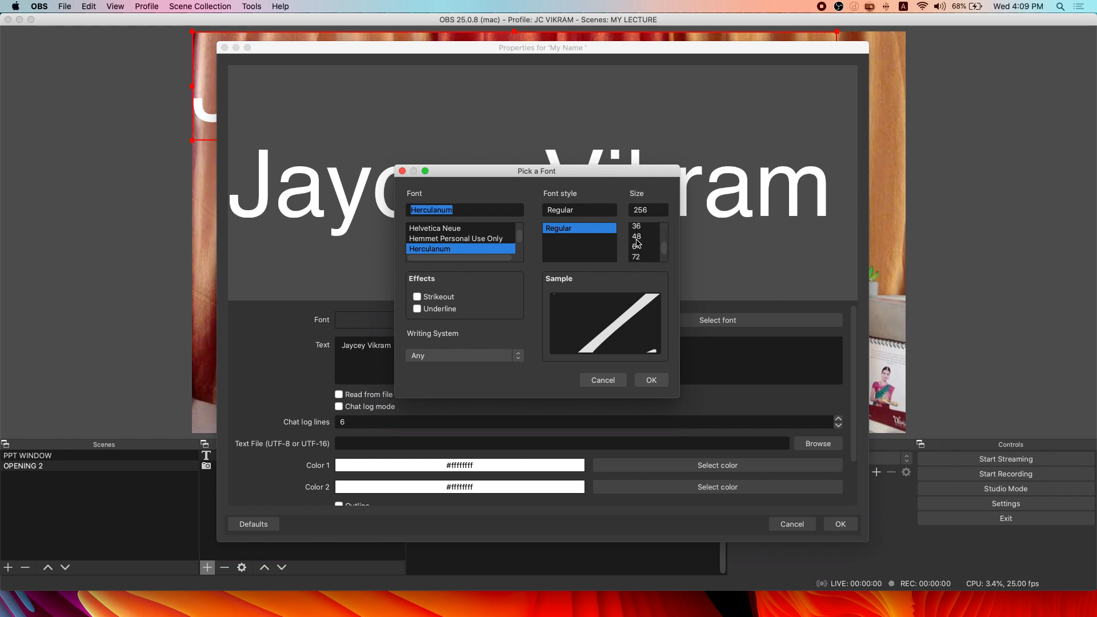
pyautogui.click(637, 238)
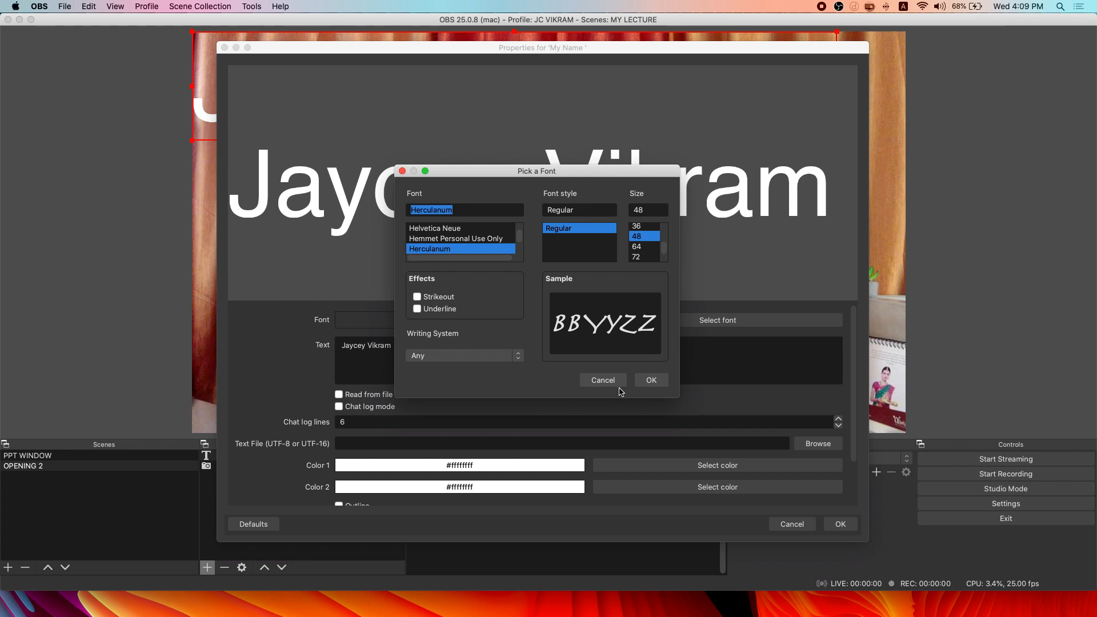
pyautogui.click(651, 380)
# Step: Set Color 1 of the My Name text to light red, #ffff8385
pyautogui.scroll(-2, 571, 394)
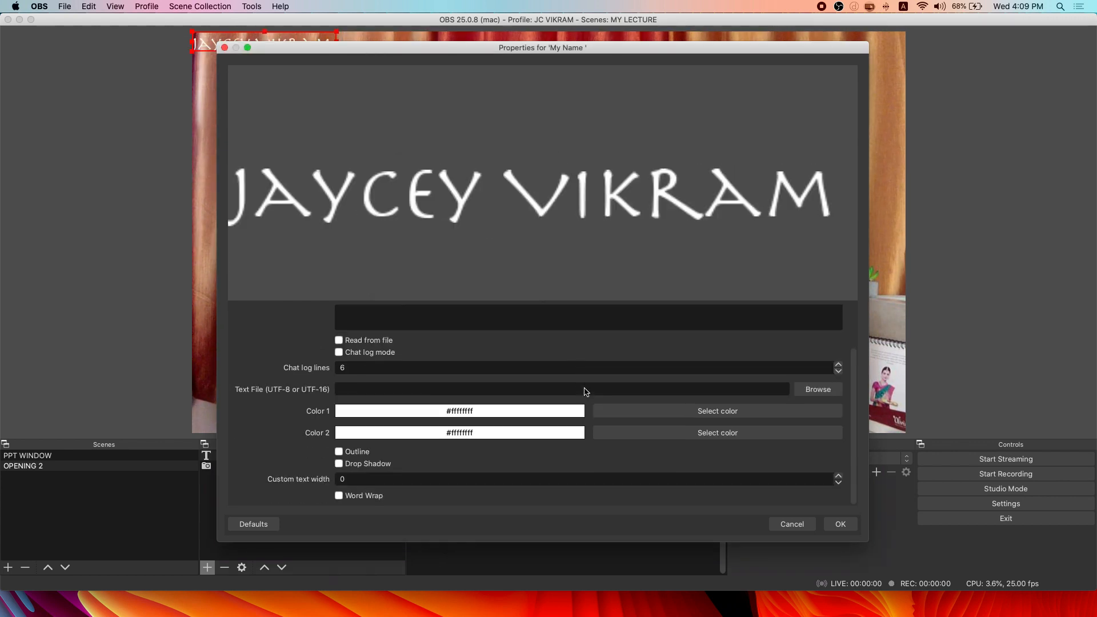
pyautogui.click(640, 411)
pyautogui.moveTo(578, 263); pyautogui.dragTo(521, 227)
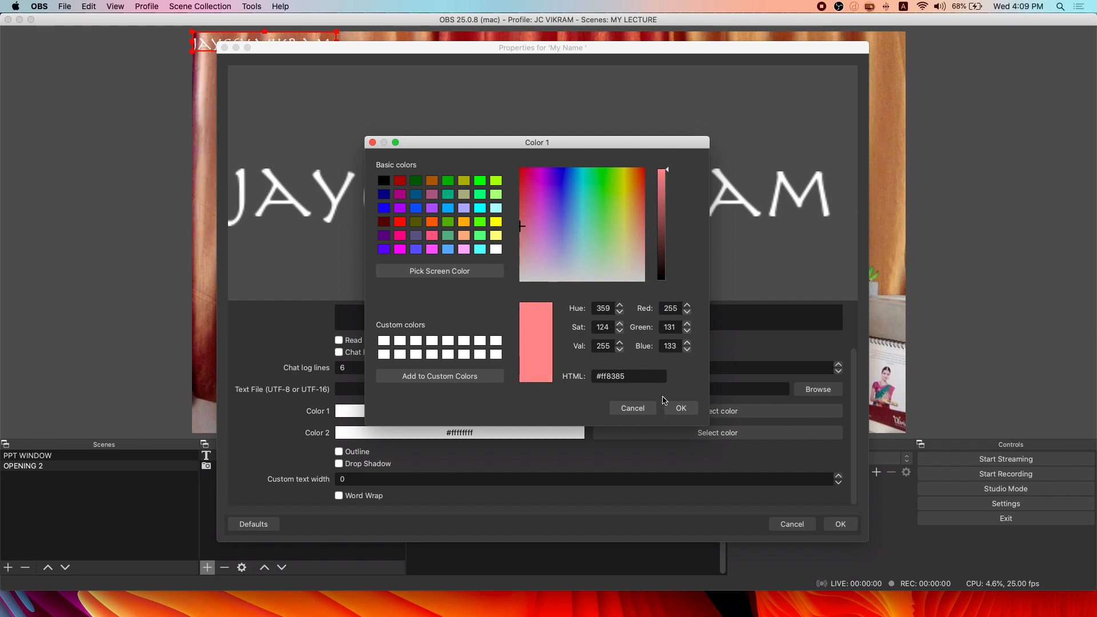
pyautogui.click(680, 408)
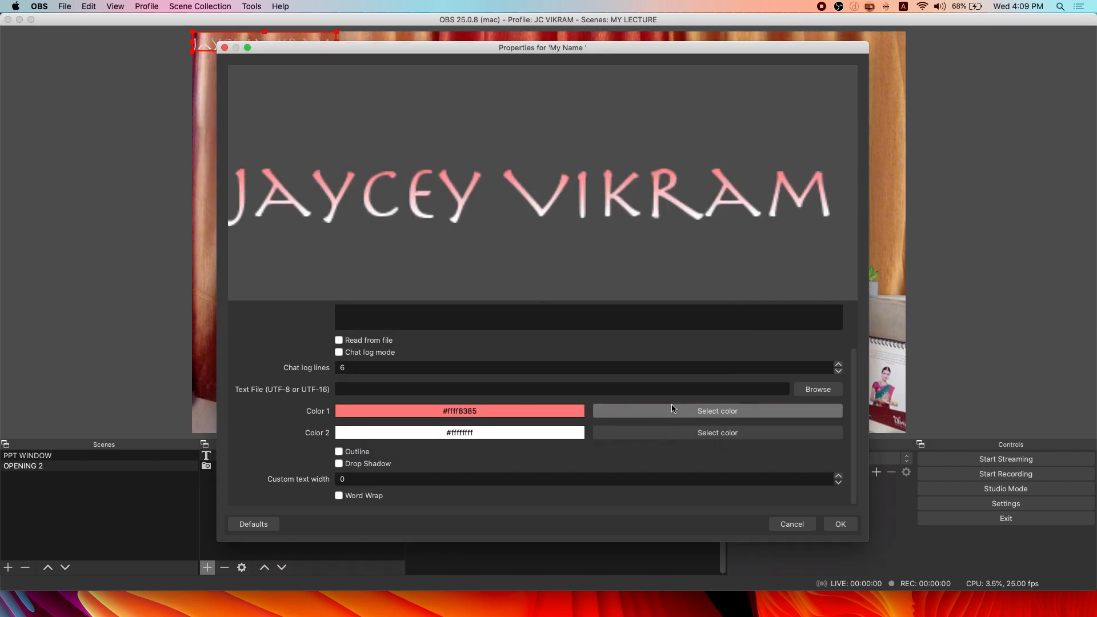
# Step: Set Color 2 of the My Name text to yellow, #ffffff78, and accept the text properties
pyautogui.click(678, 434)
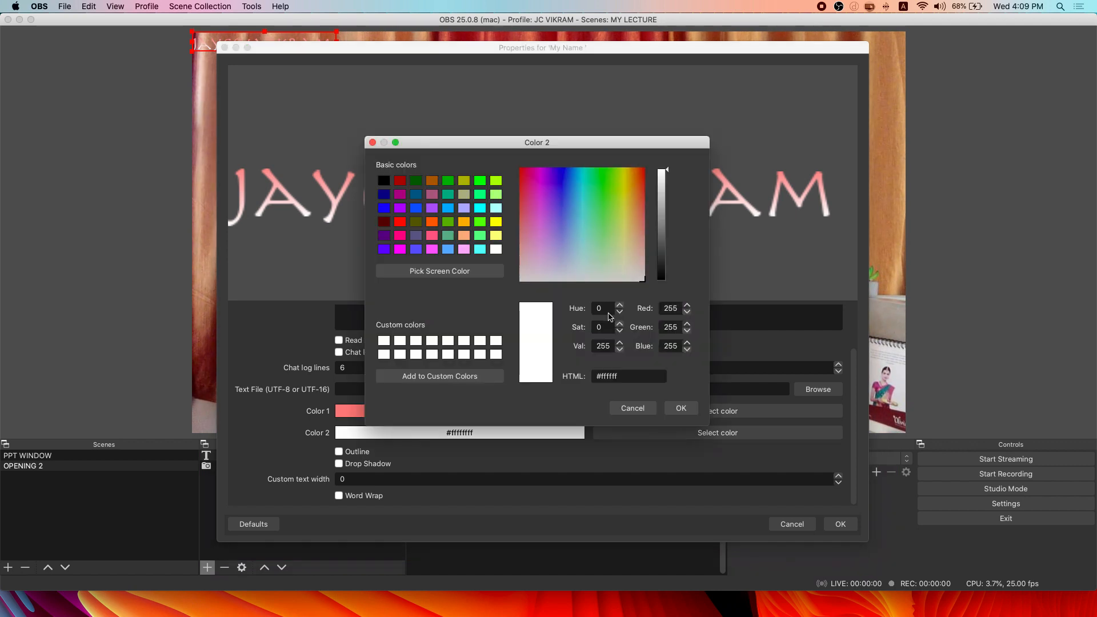
pyautogui.click(636, 409)
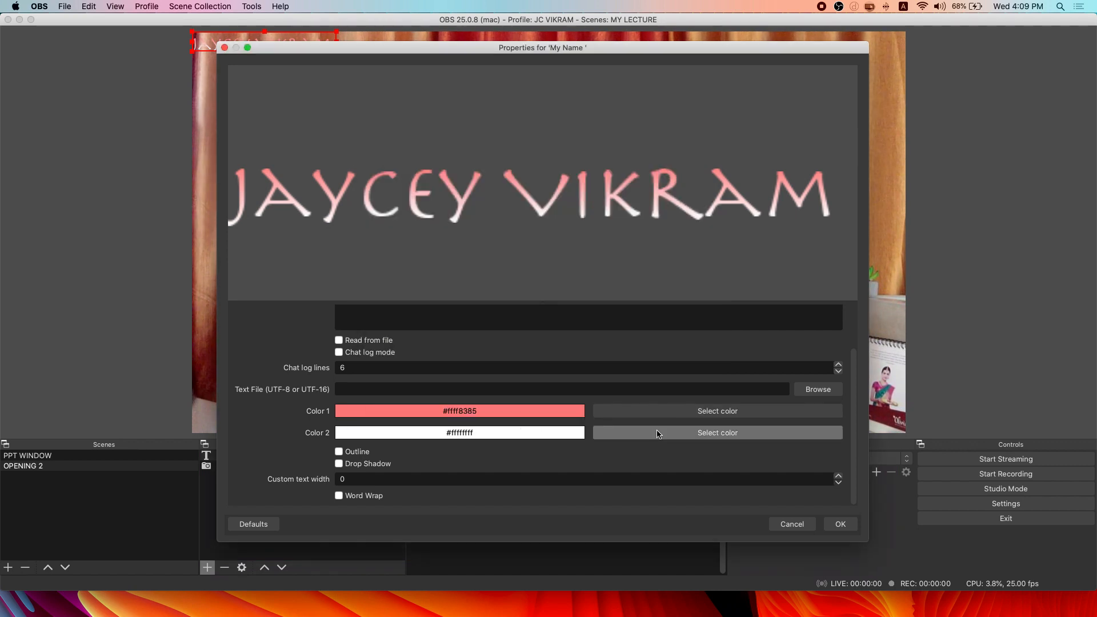
pyautogui.click(633, 433)
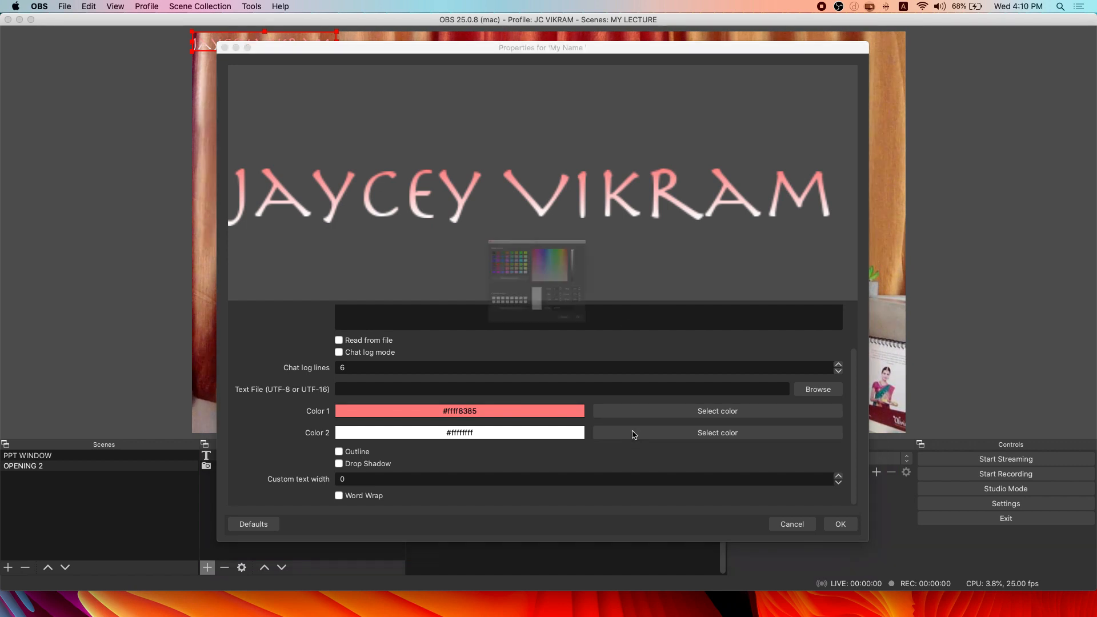
pyautogui.moveTo(559, 246); pyautogui.dragTo(623, 222)
pyautogui.click(667, 407)
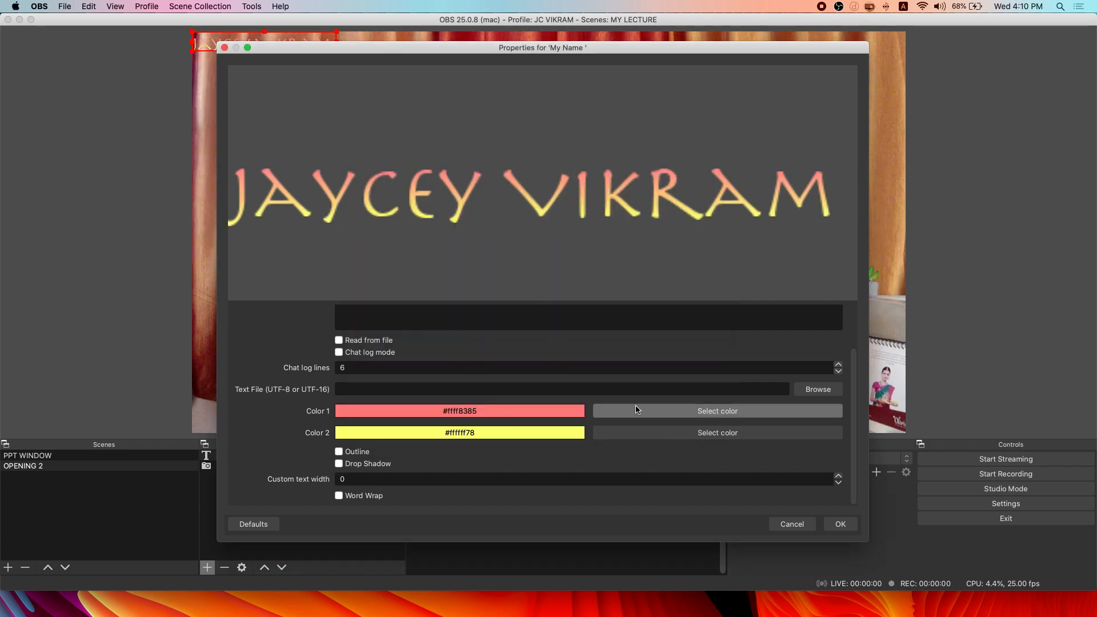
pyautogui.scroll(2, 572, 412)
pyautogui.scroll(-2, 514, 429)
pyautogui.scroll(3, 468, 444)
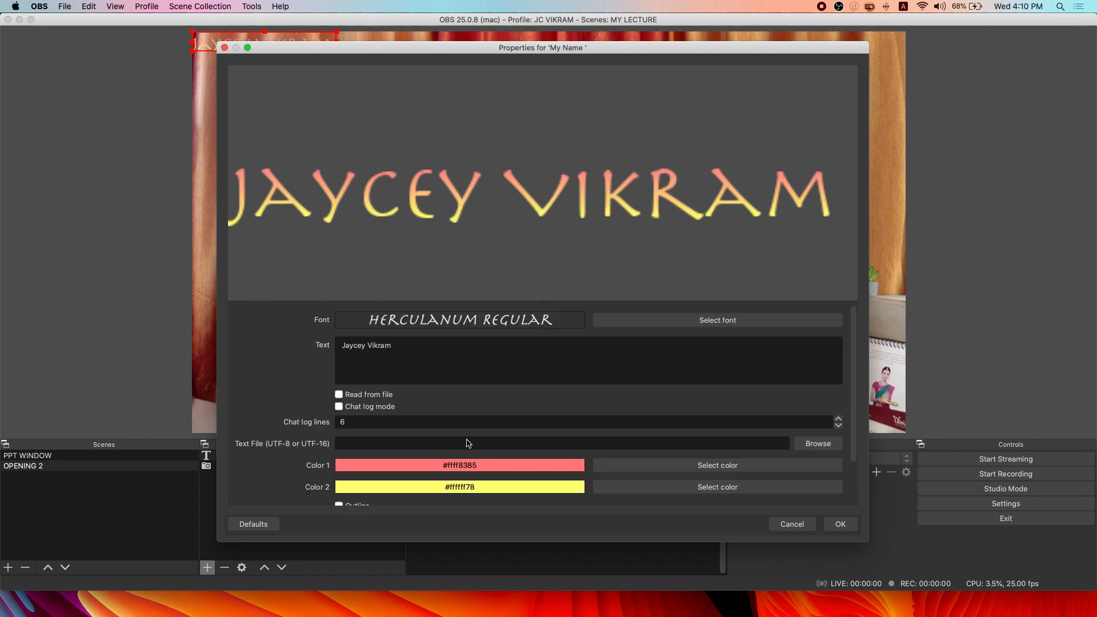
pyautogui.scroll(-3, 468, 443)
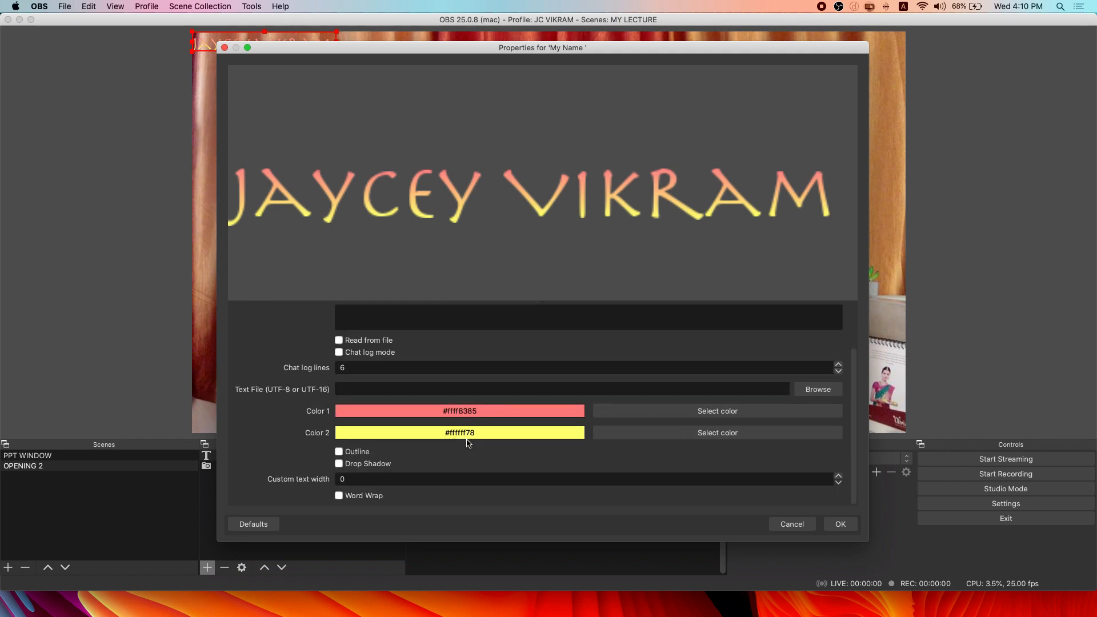
pyautogui.click(839, 523)
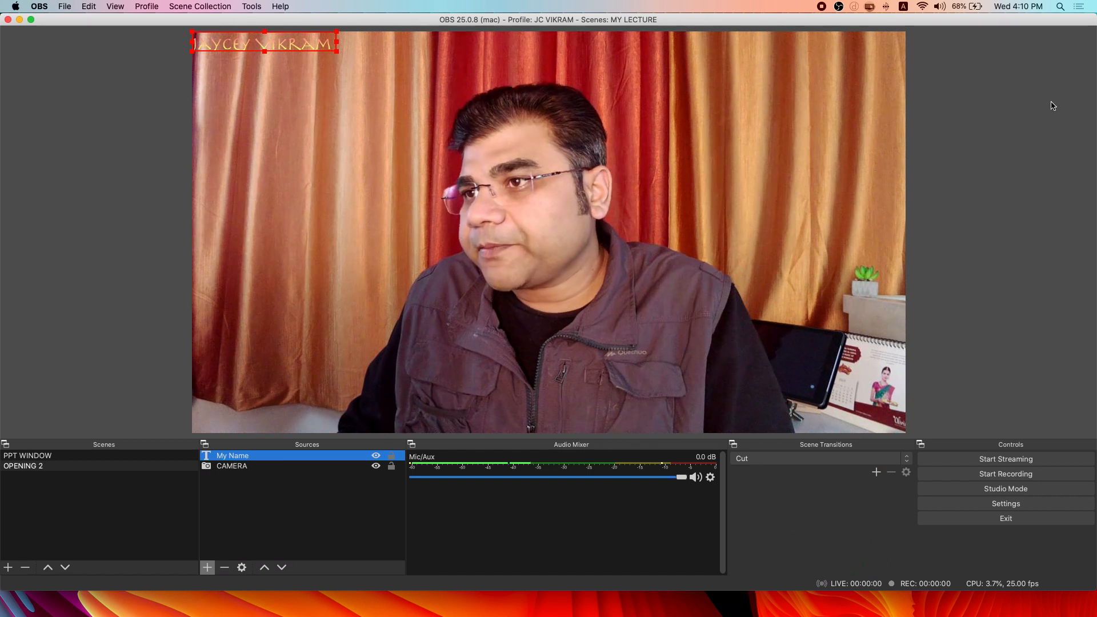
# Step: Move the name text to the lower centre of the canvas, over the camera image, and enlarge it
pyautogui.click(314, 46)
pyautogui.moveTo(313, 44); pyautogui.dragTo(567, 393)
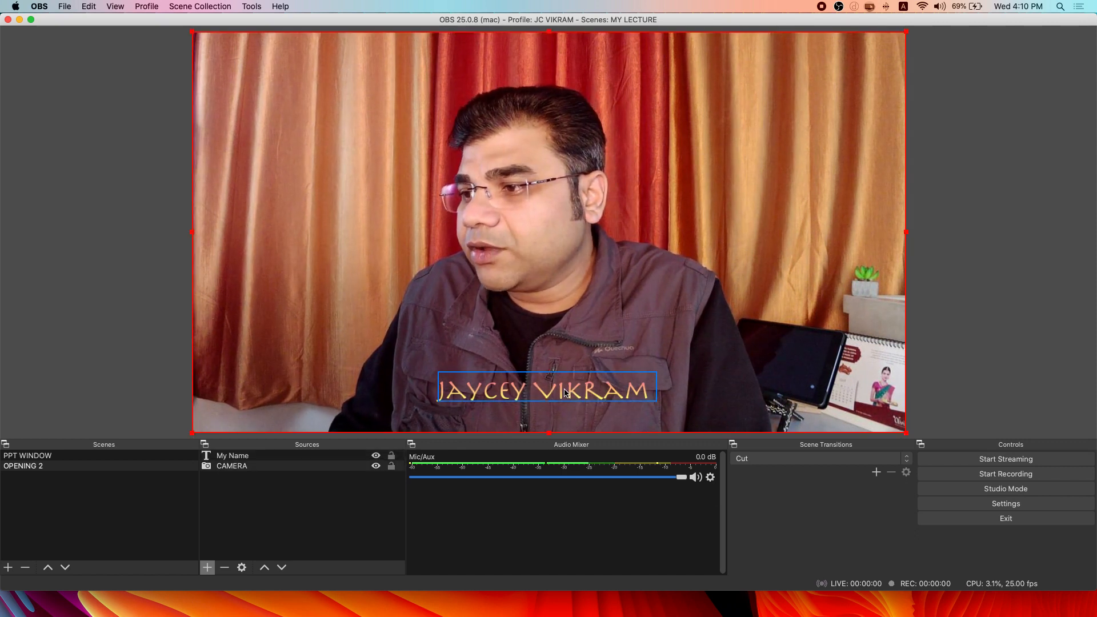
pyautogui.rightClick(566, 387)
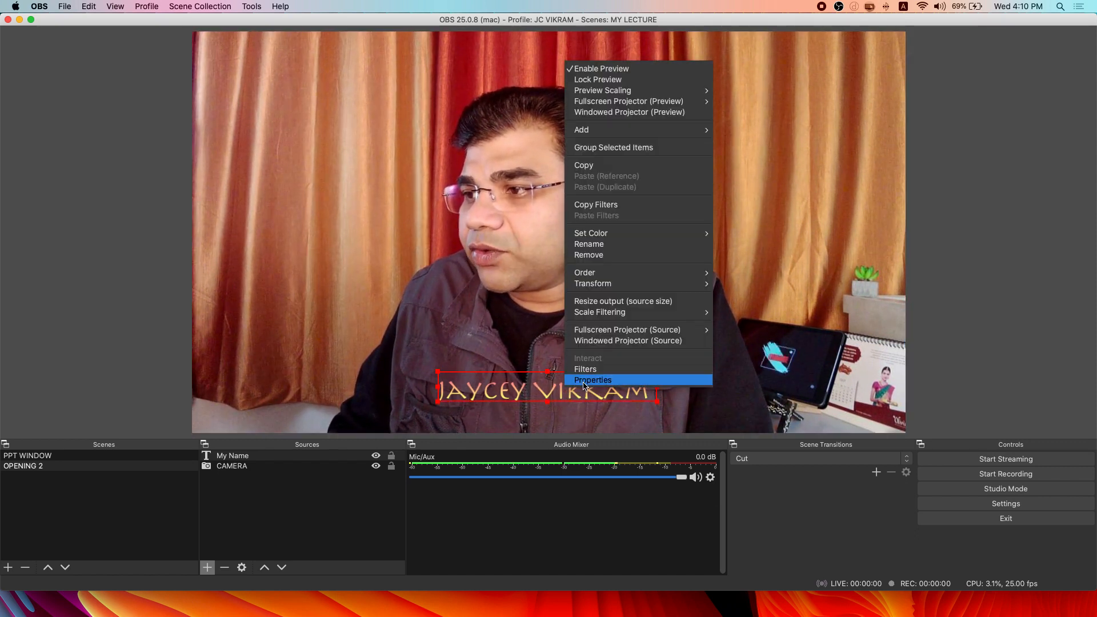
pyautogui.click(584, 380)
pyautogui.click(666, 320)
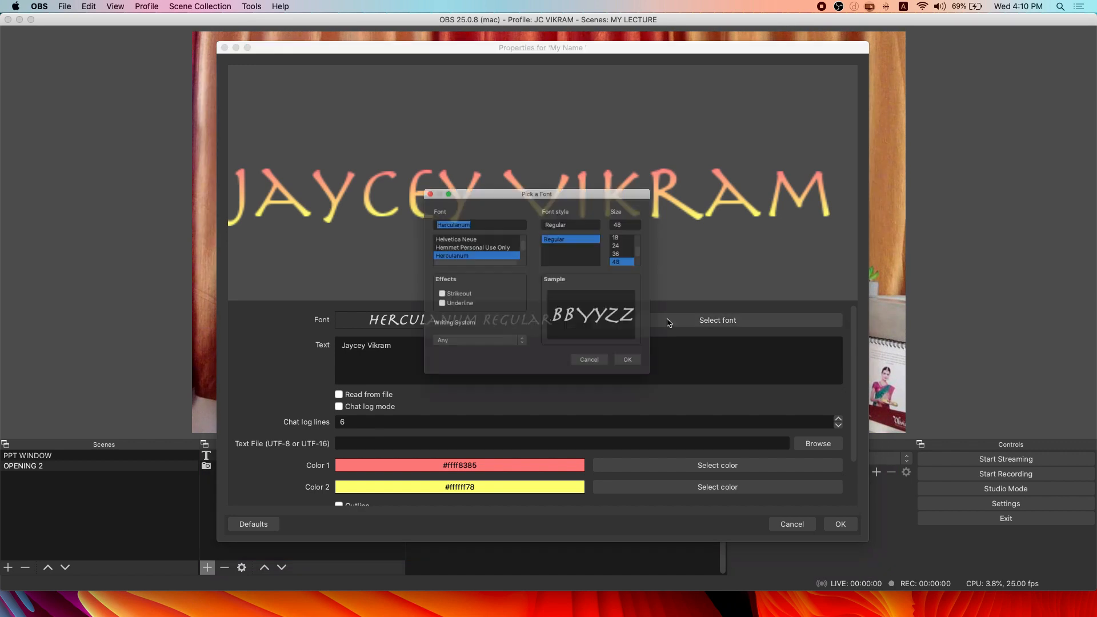
pyautogui.click(651, 380)
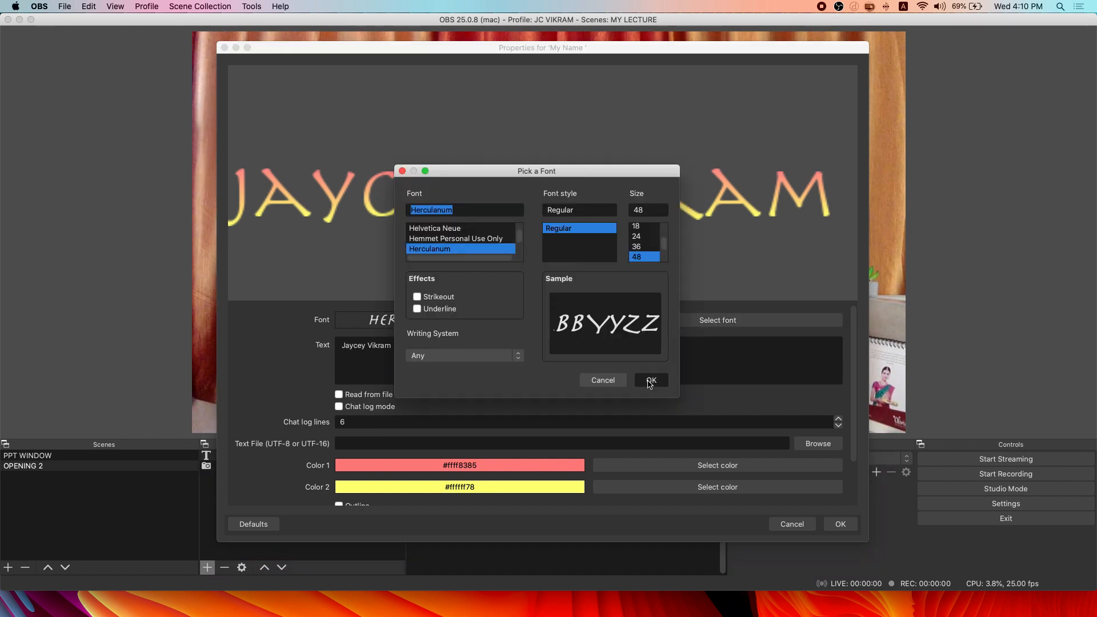
pyautogui.click(792, 524)
# Step: Change the font of the My Name text source to Futura Bold, accept the properties and nudge the text slightly on the canvas
pyautogui.rightClick(615, 387)
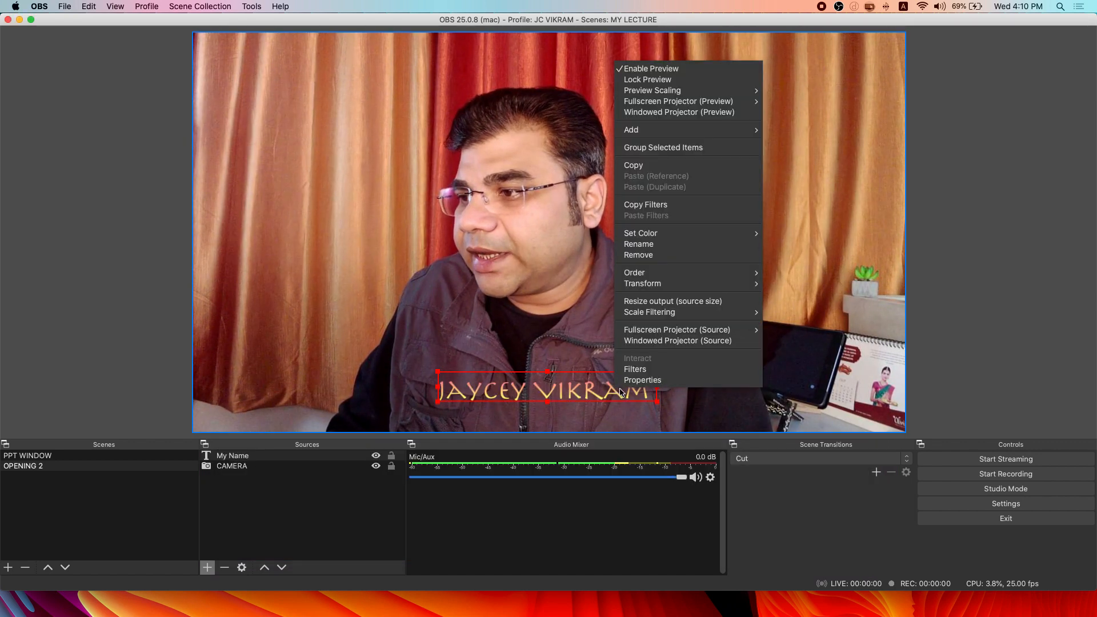
pyautogui.click(642, 380)
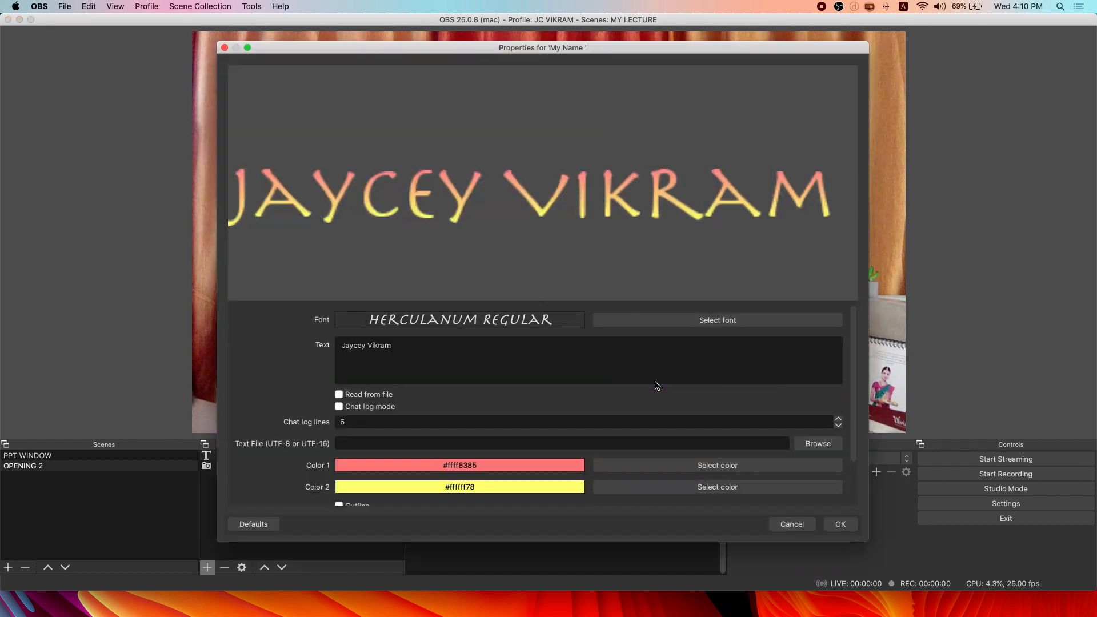
pyautogui.click(684, 323)
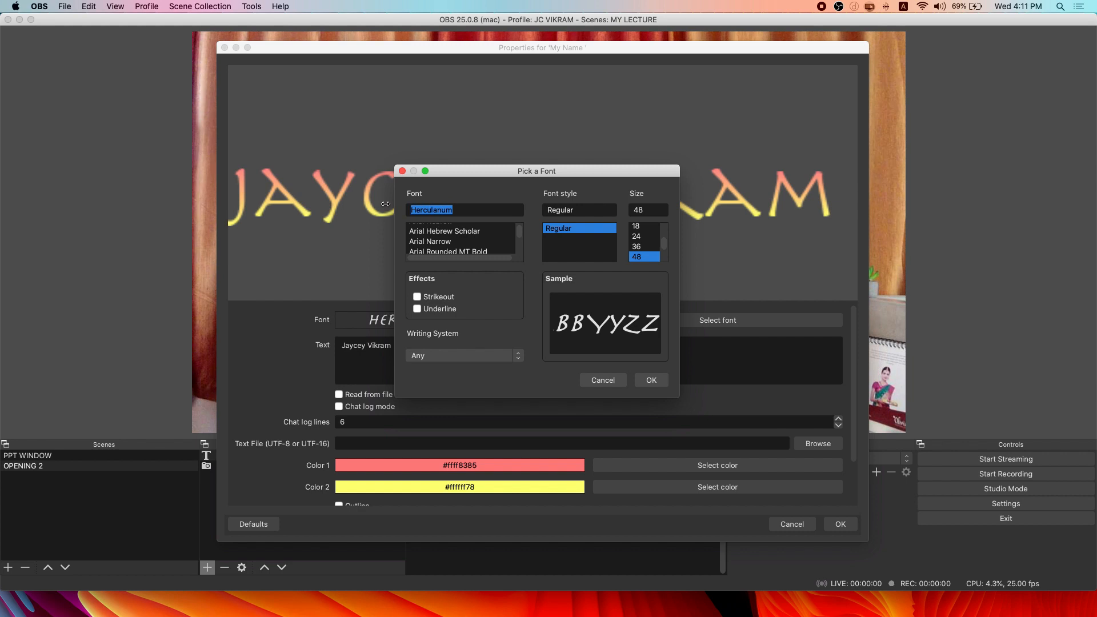
pyautogui.press('f')
pyautogui.press('u')
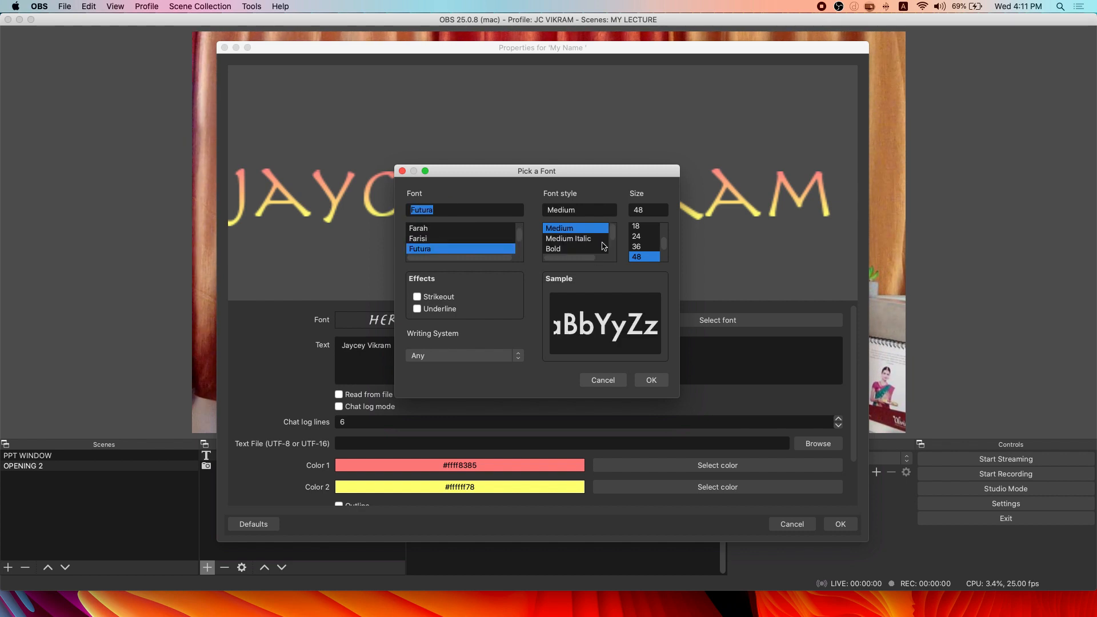
pyautogui.click(644, 383)
pyautogui.click(840, 524)
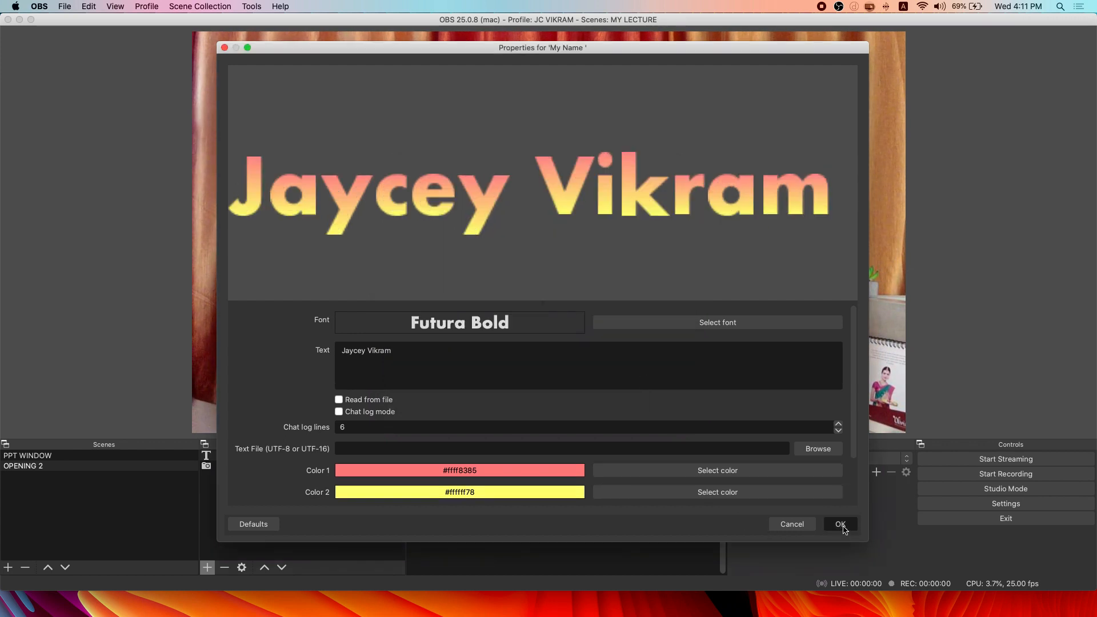
pyautogui.moveTo(576, 400); pyautogui.dragTo(579, 398)
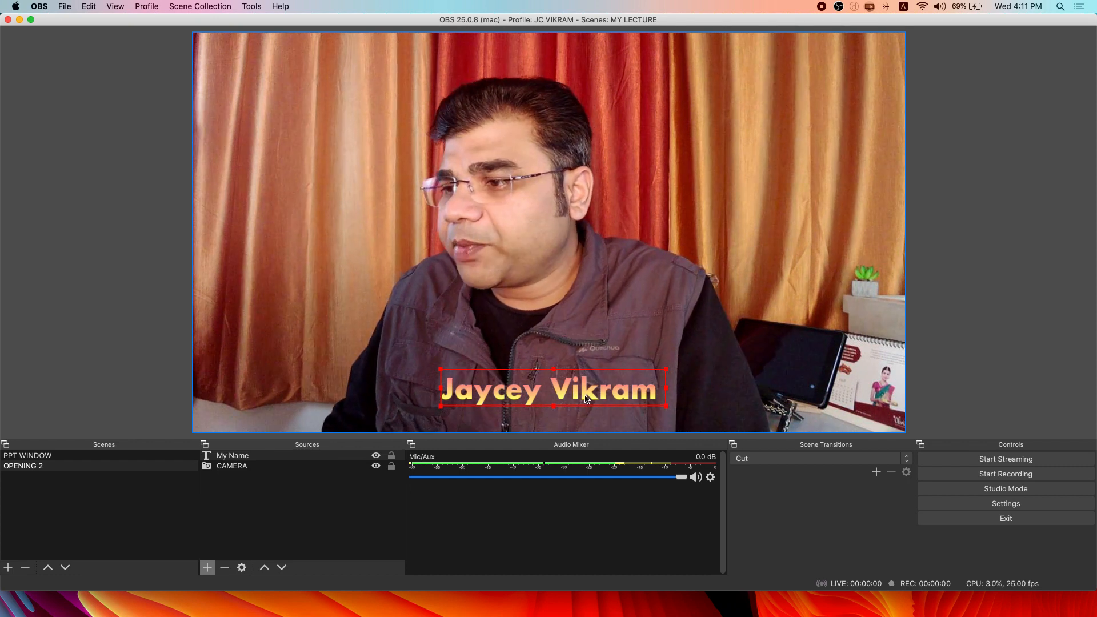
# Step: In the PPT WINDOW scene, shrink the PPT source to about 60% of the canvas width and place it toward the canvas's left side
pyautogui.click(207, 567)
pyautogui.click(40, 467)
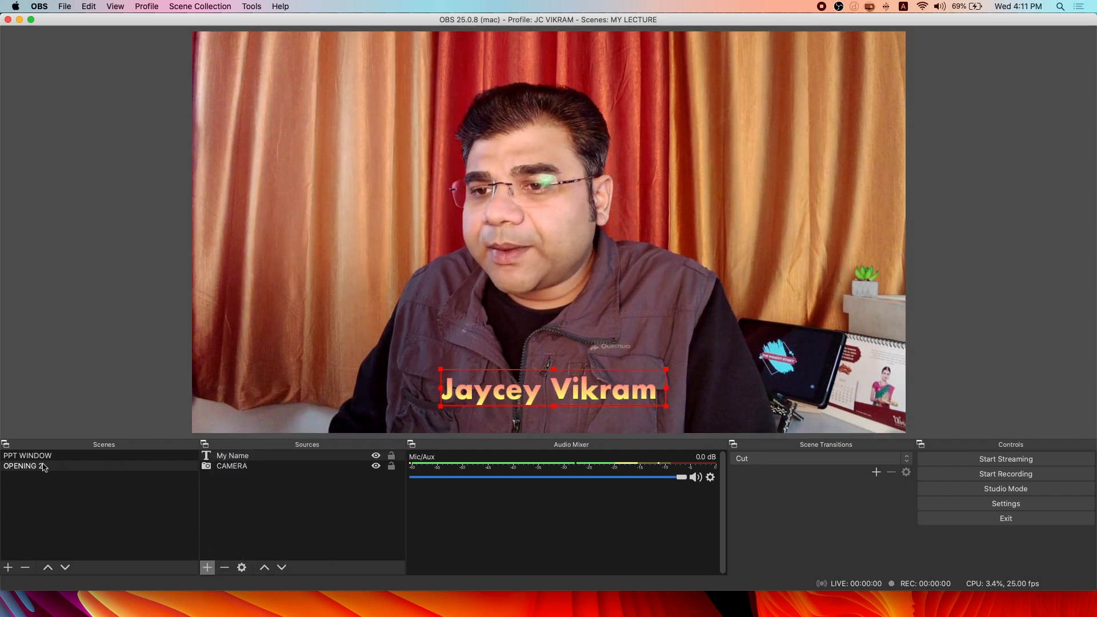
pyautogui.click(41, 456)
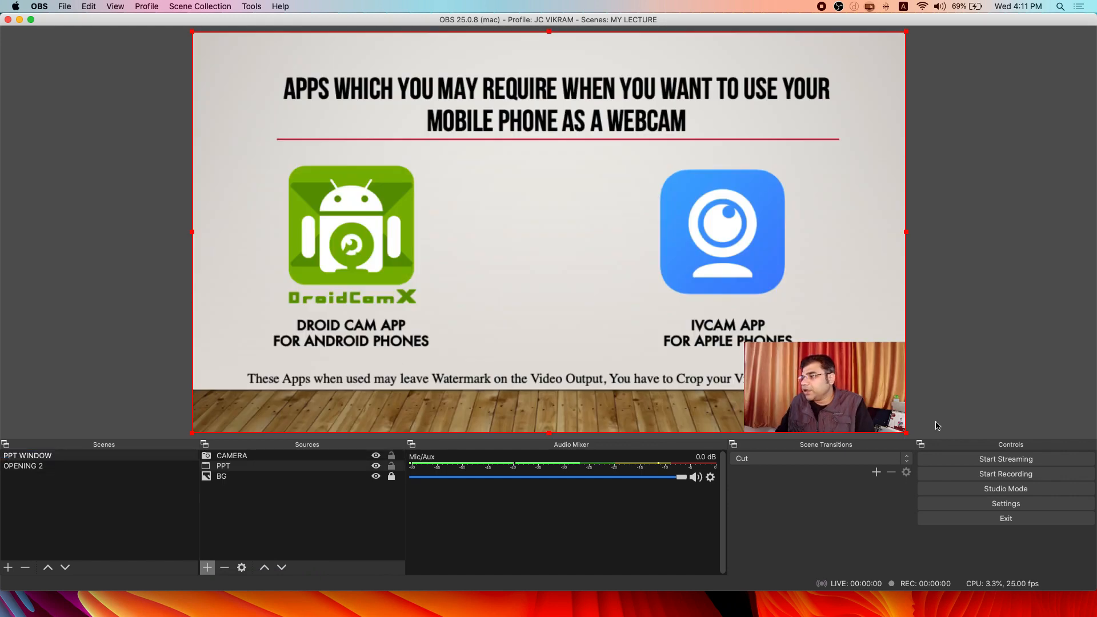
pyautogui.moveTo(906, 432); pyautogui.dragTo(612, 278)
pyautogui.moveTo(553, 228); pyautogui.dragTo(574, 320)
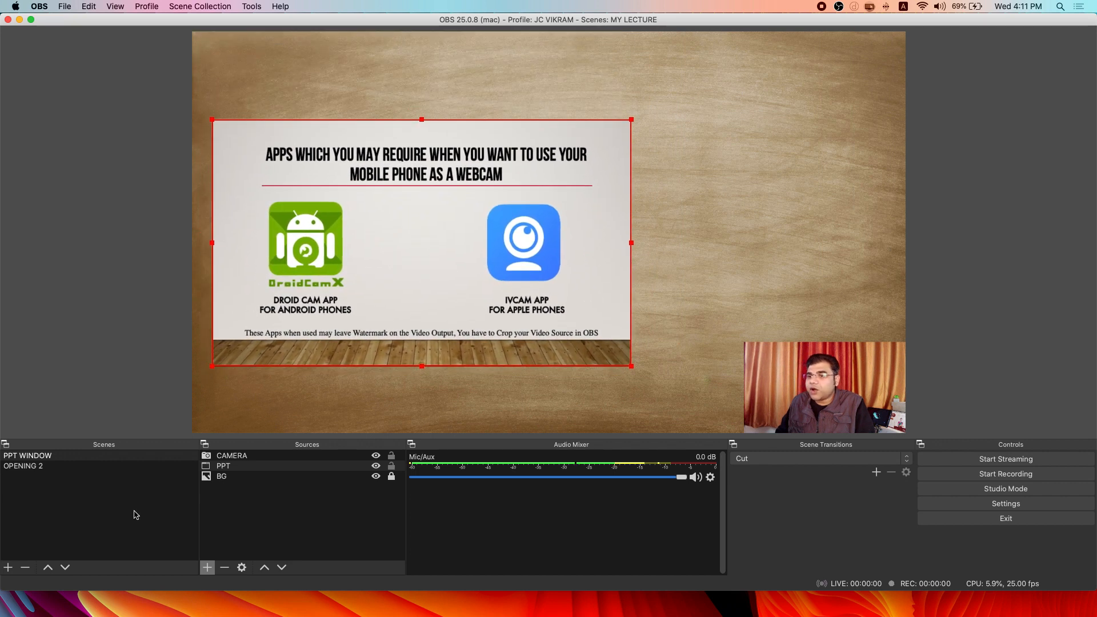
# Step: Create a new scene named AV
pyautogui.click(8, 567)
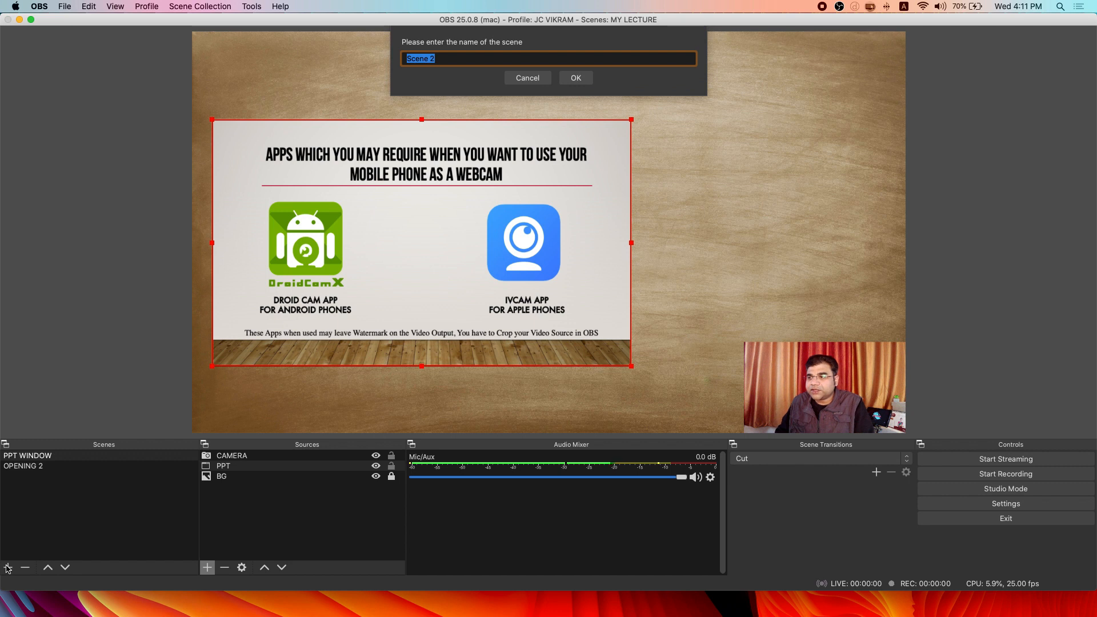
pyautogui.write('AV')
pyautogui.click(575, 79)
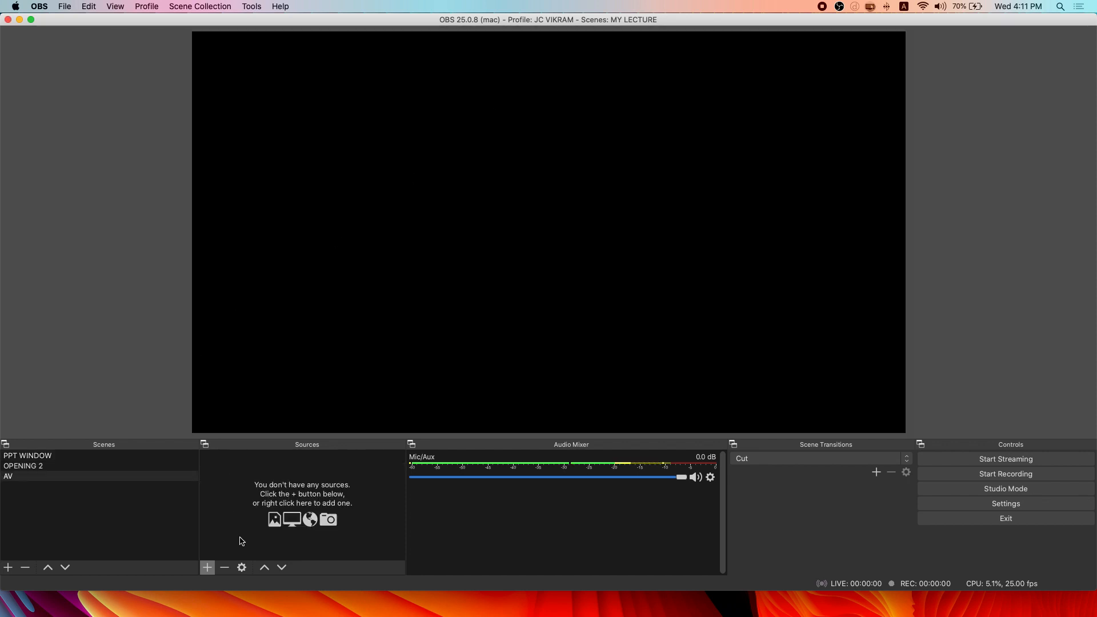
# Step: Add the existing BG image source to the AV scene as its background
pyautogui.click(207, 569)
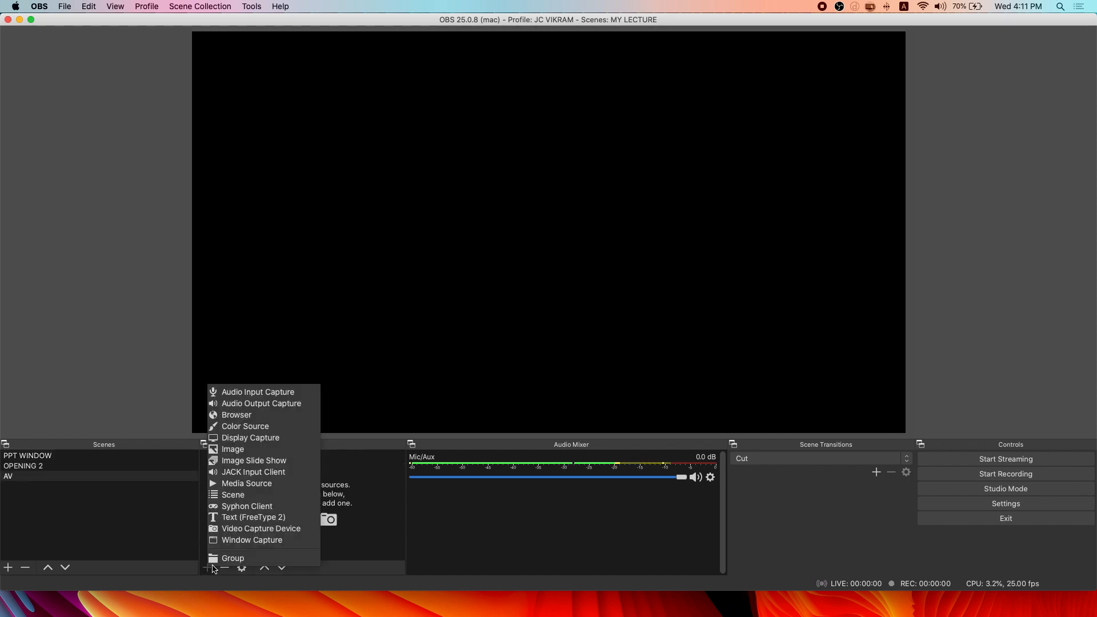
pyautogui.click(243, 449)
pyautogui.click(465, 78)
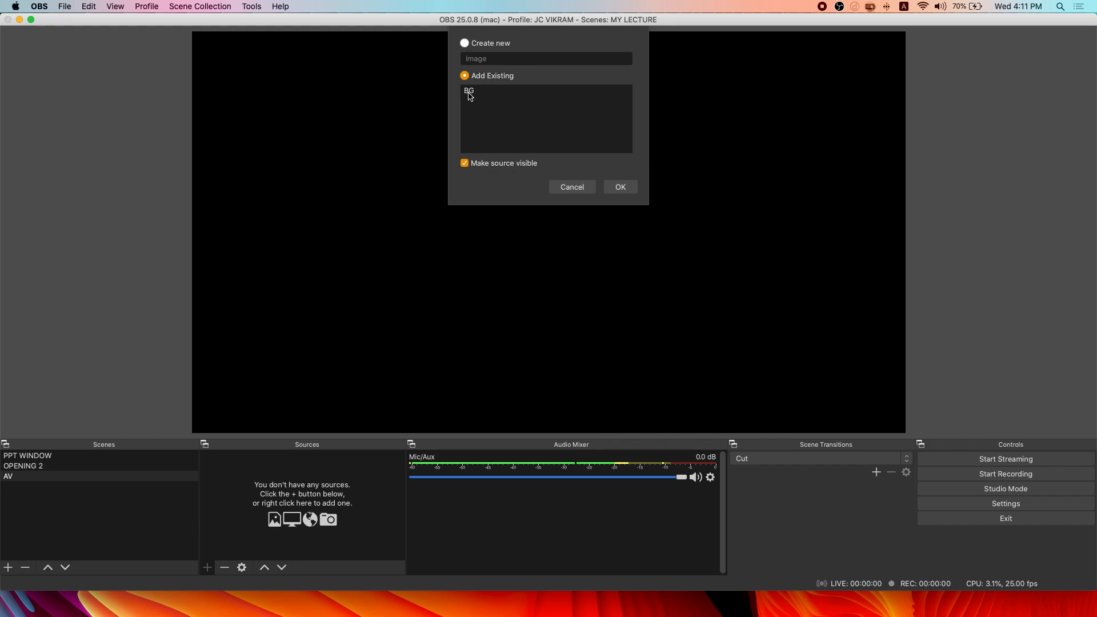
pyautogui.click(471, 93)
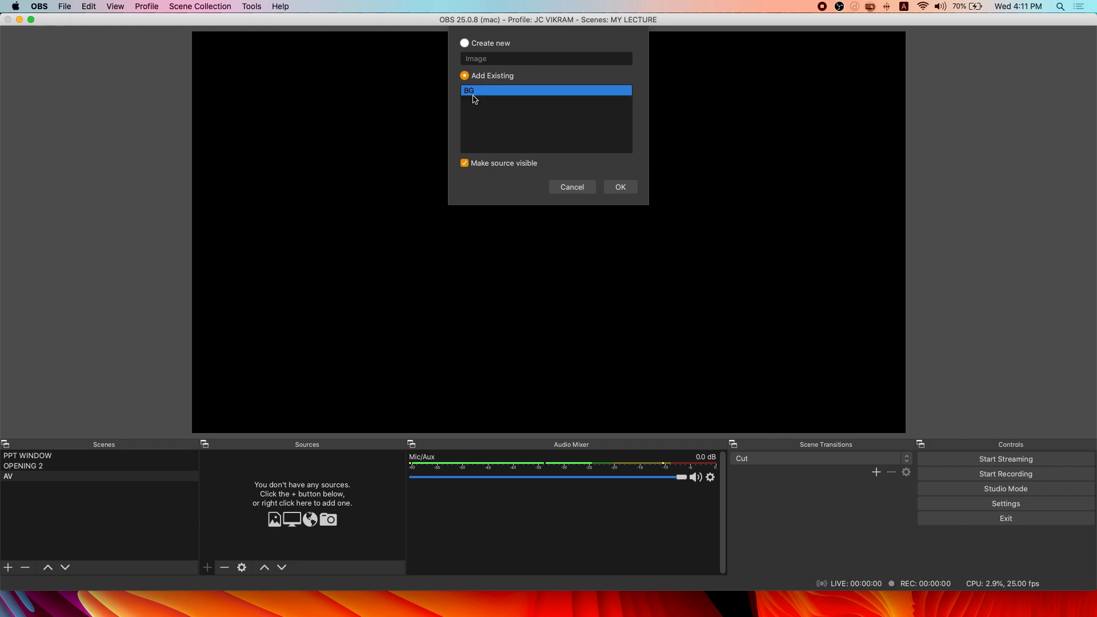
pyautogui.click(620, 187)
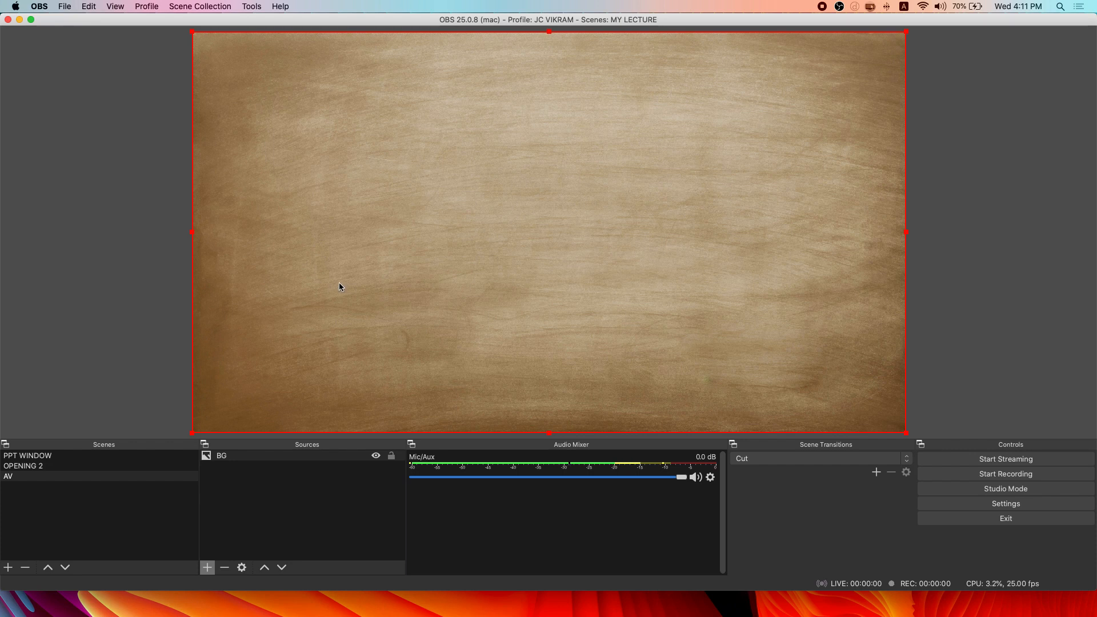
# Step: Add a new media source named AD to the AV scene
pyautogui.click(211, 568)
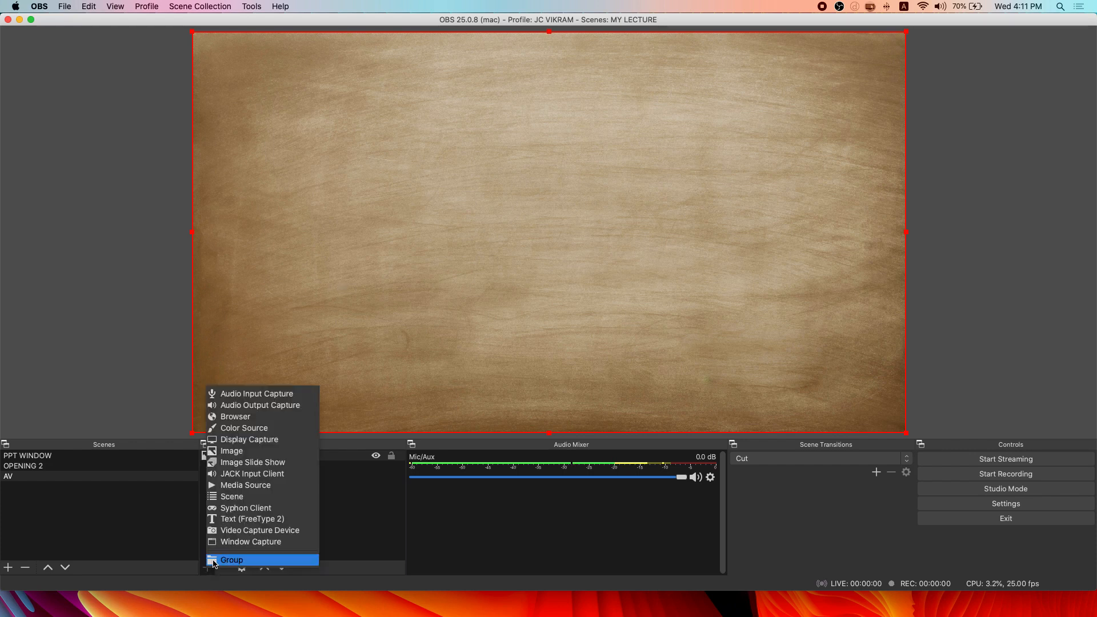
pyautogui.click(258, 491)
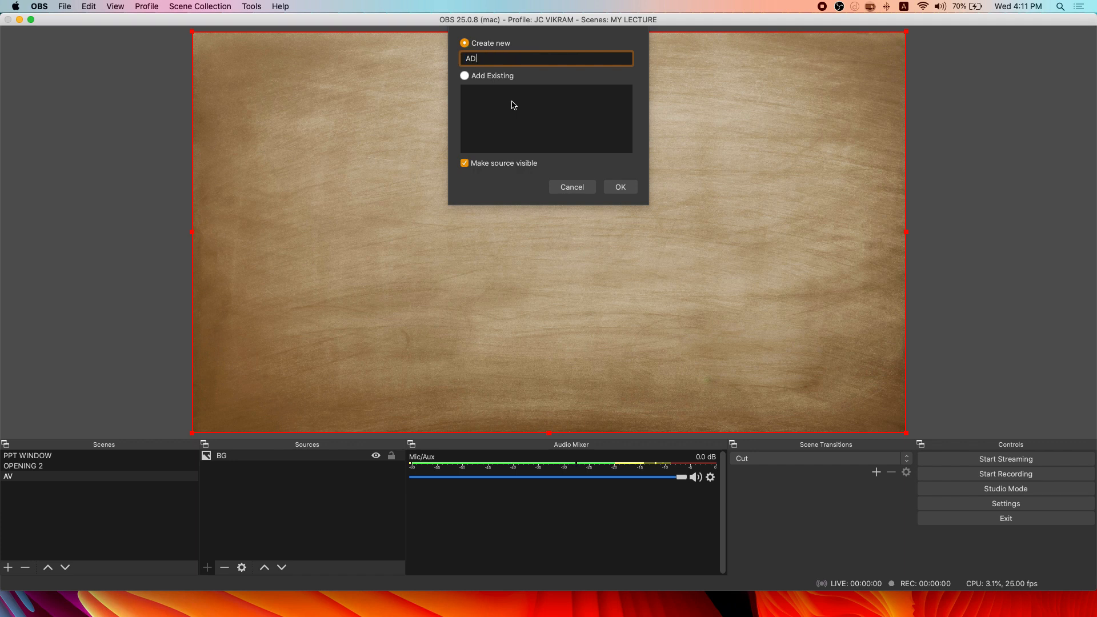
pyautogui.click(621, 188)
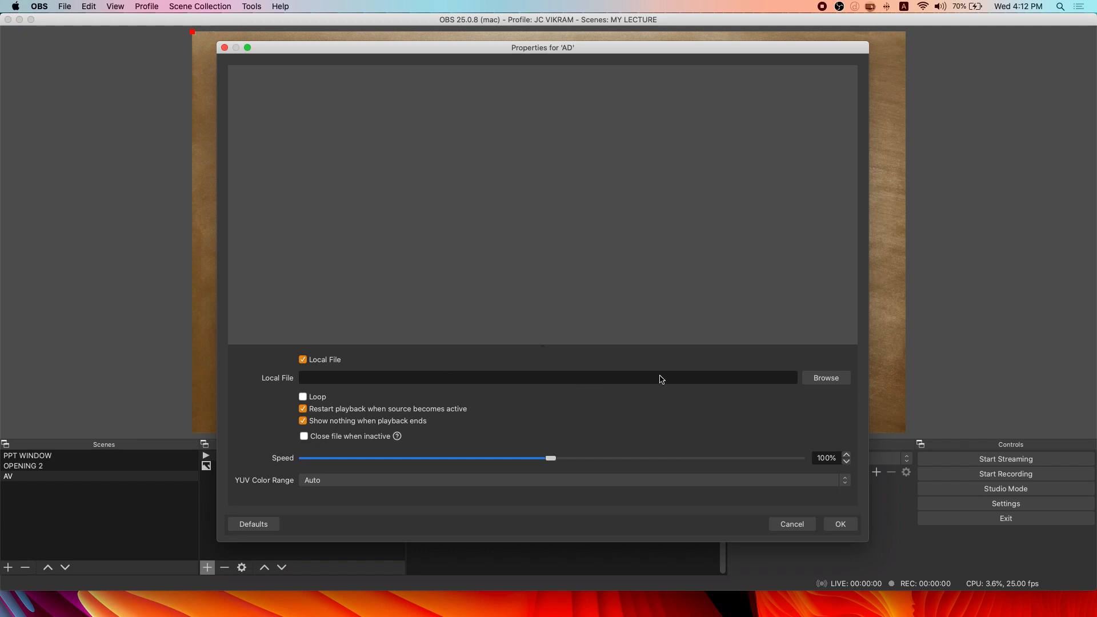
# Step: Browse for AD's local file and go to the VIDEO LECTURES PREPRATION folder on MY MAC D DRIVE
pyautogui.click(826, 378)
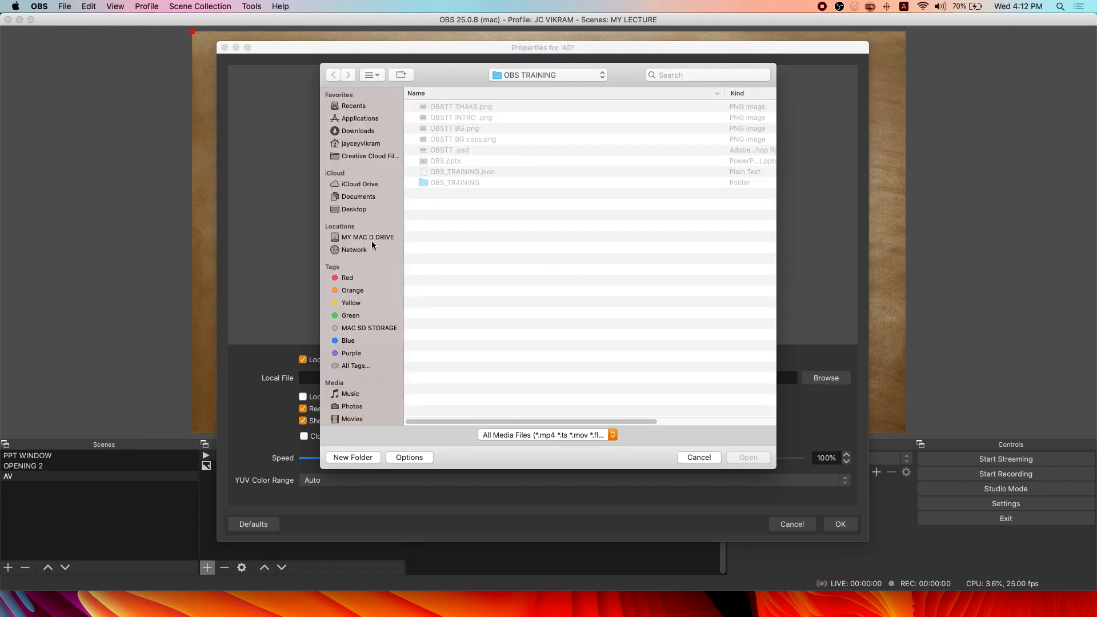
pyautogui.click(371, 240)
pyautogui.scroll(-1, 444, 349)
pyautogui.scroll(1, 444, 350)
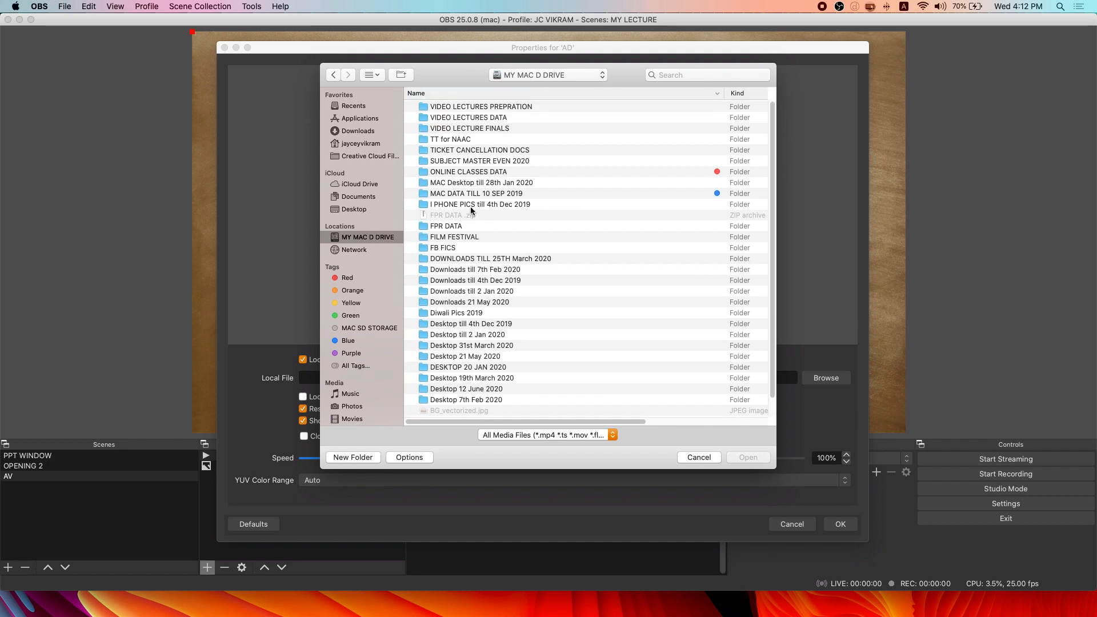
pyautogui.doubleClick(470, 129)
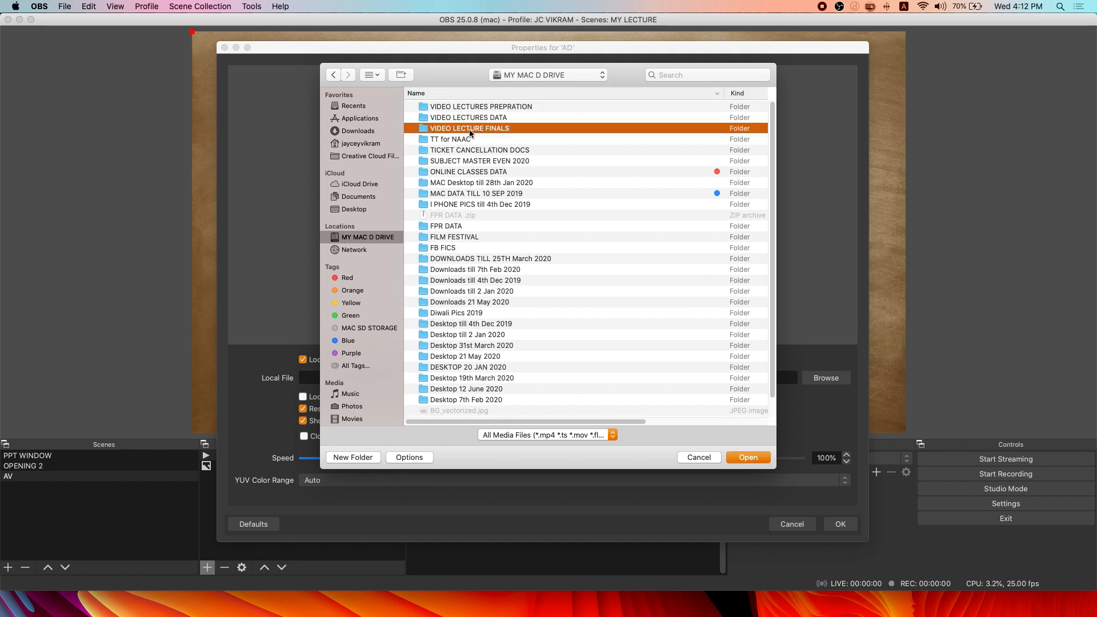
pyautogui.click(336, 76)
pyautogui.doubleClick(474, 108)
pyautogui.scroll(-5, 484, 259)
pyautogui.scroll(8, 456, 214)
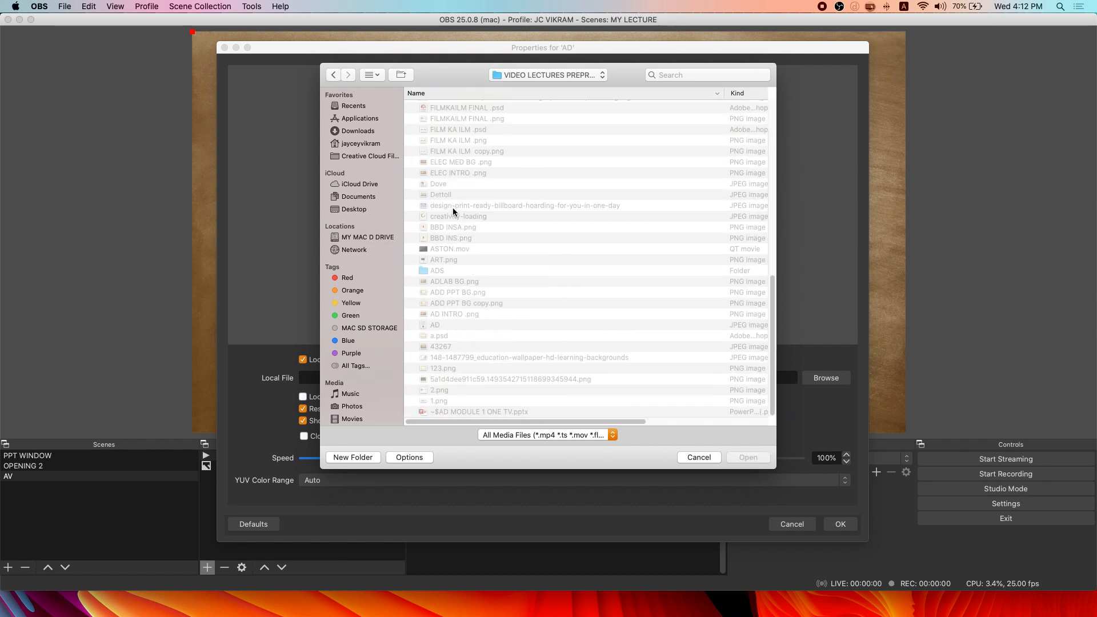
pyautogui.scroll(1, 453, 212)
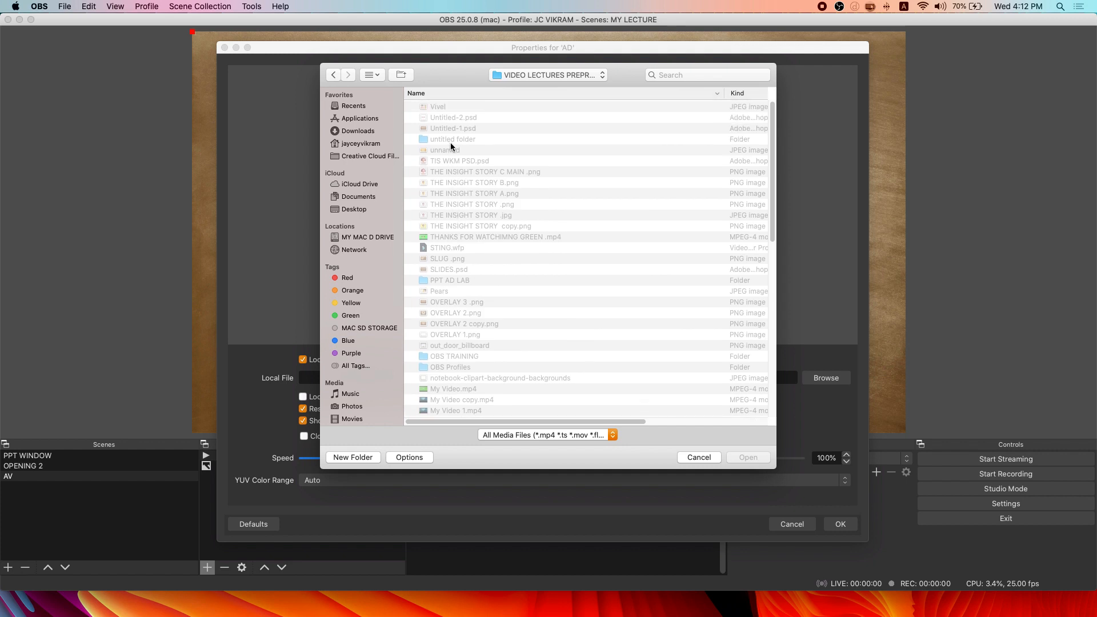
# Step: Find and open the ADS folder within VIDEO LECTURES PREPRATION
pyautogui.doubleClick(451, 140)
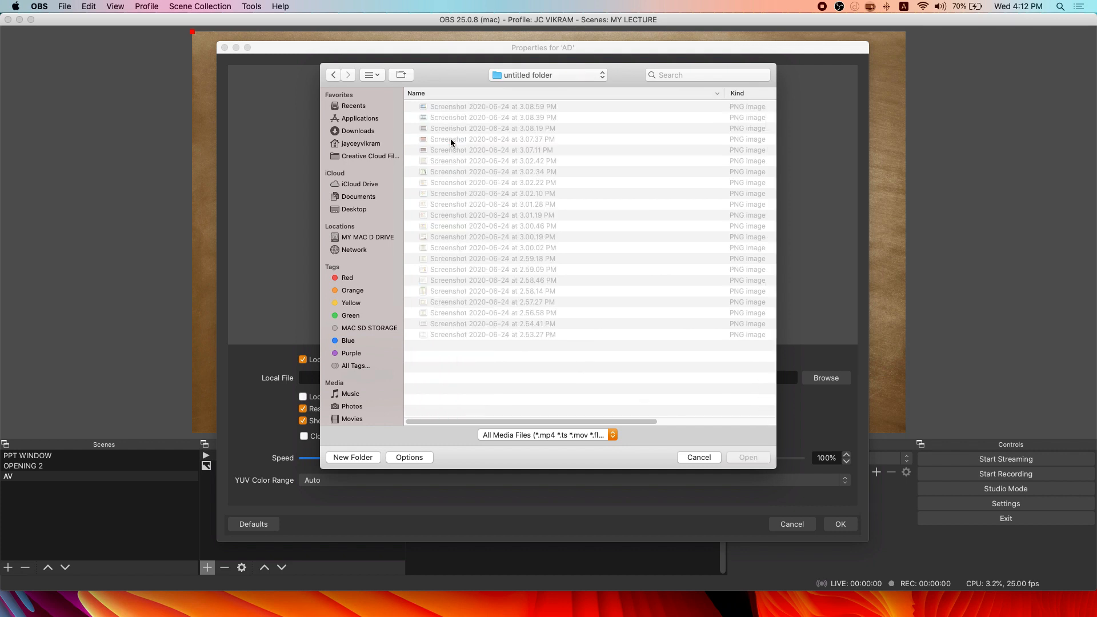
pyautogui.click(333, 76)
pyautogui.scroll(-3, 467, 240)
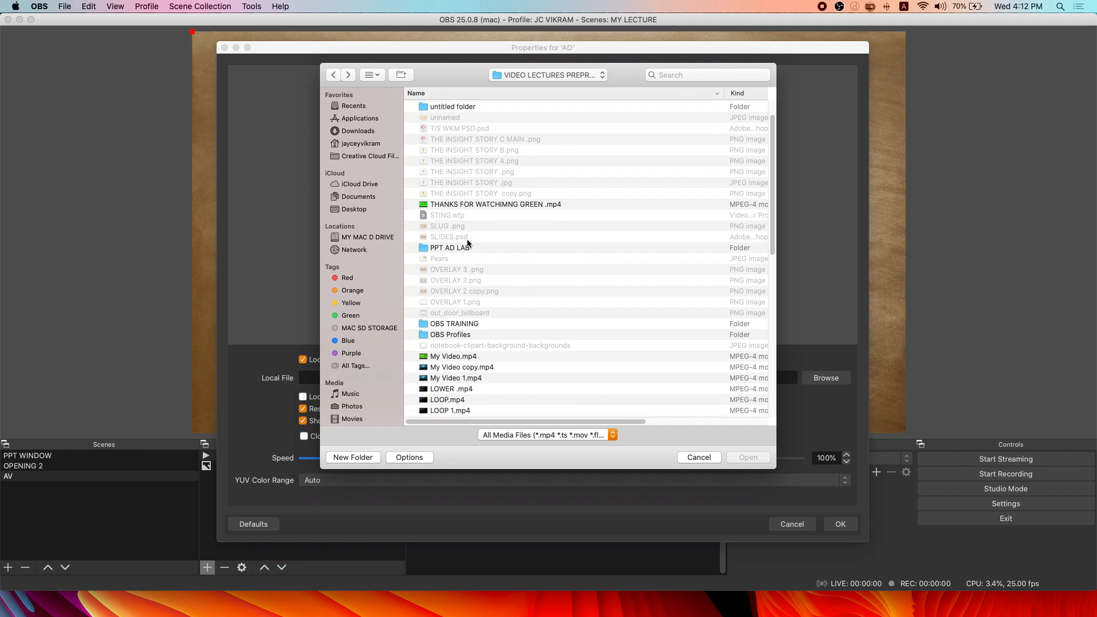
pyautogui.scroll(-6, 471, 306)
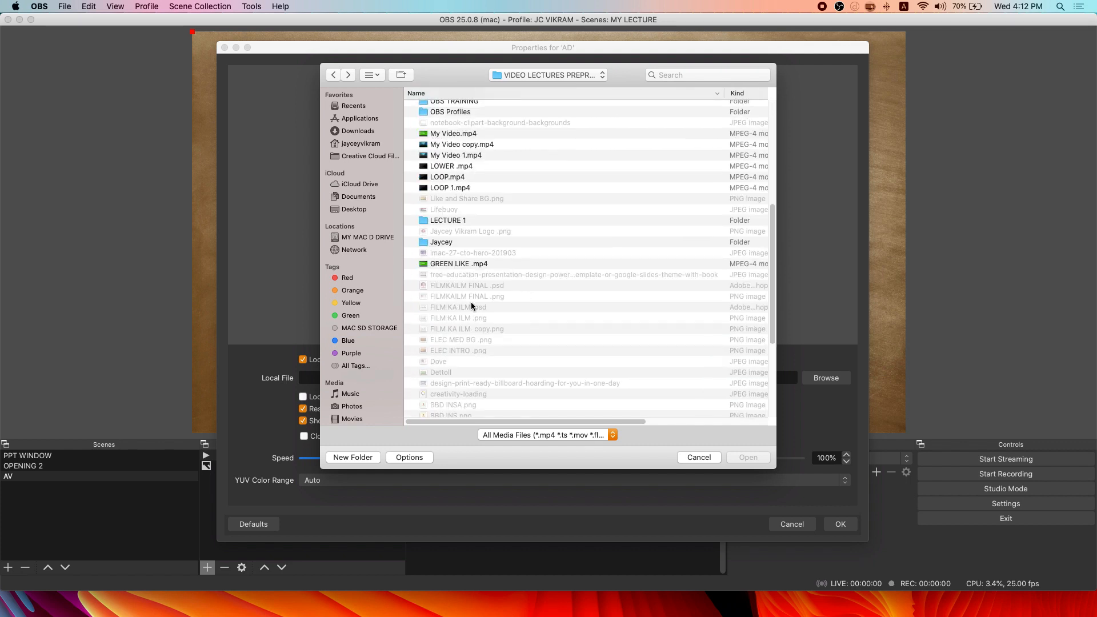
pyautogui.scroll(-2, 475, 284)
pyautogui.doubleClick(482, 290)
pyautogui.scroll(3, 513, 290)
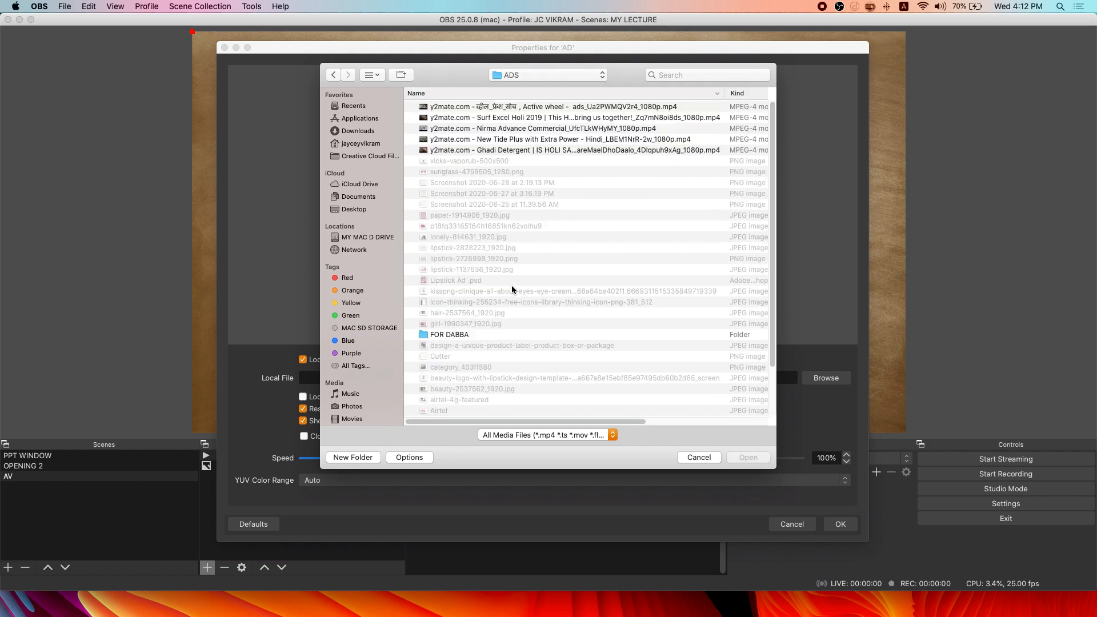
# Step: Load the Surf Excel Holi 2019 mp4 into AD, disable showing nothing when playback ends, and accept the source properties
pyautogui.click(456, 150)
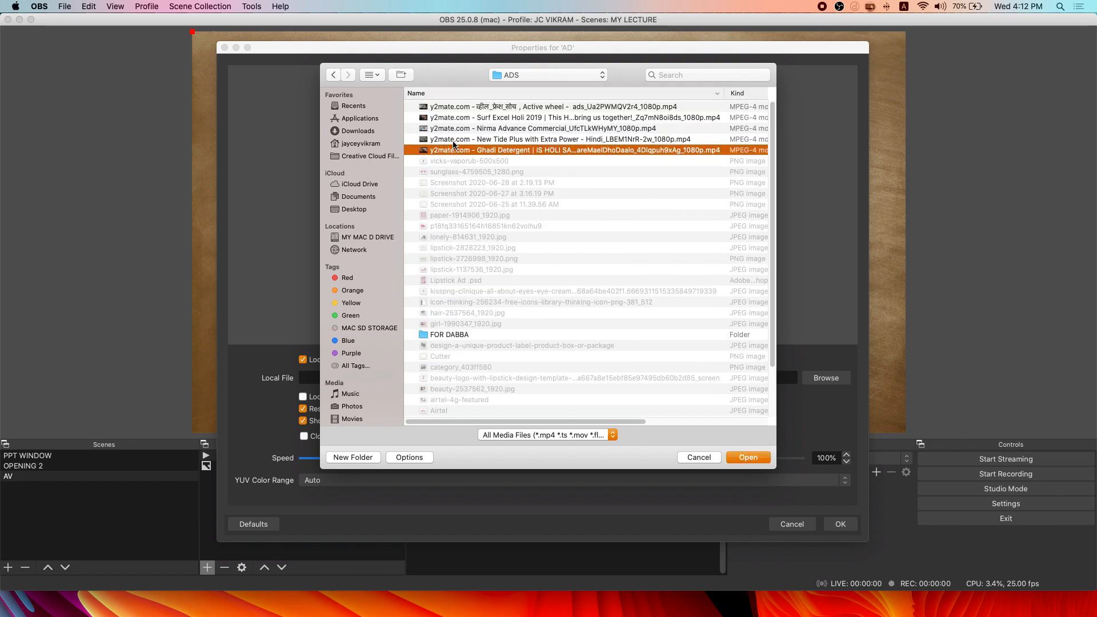
pyautogui.click(455, 118)
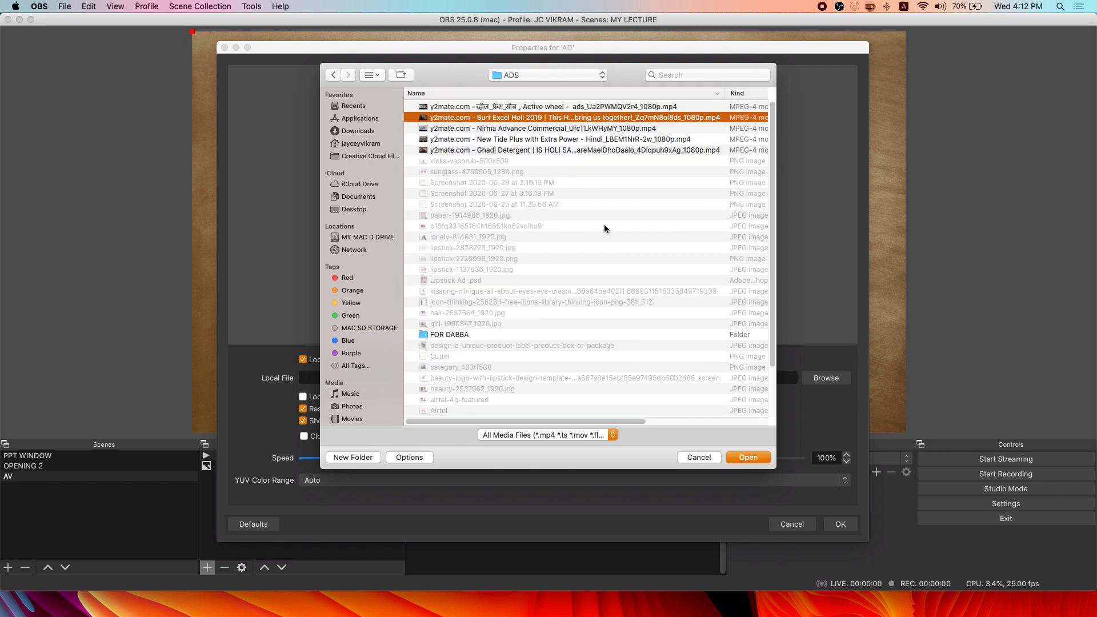
pyautogui.click(743, 460)
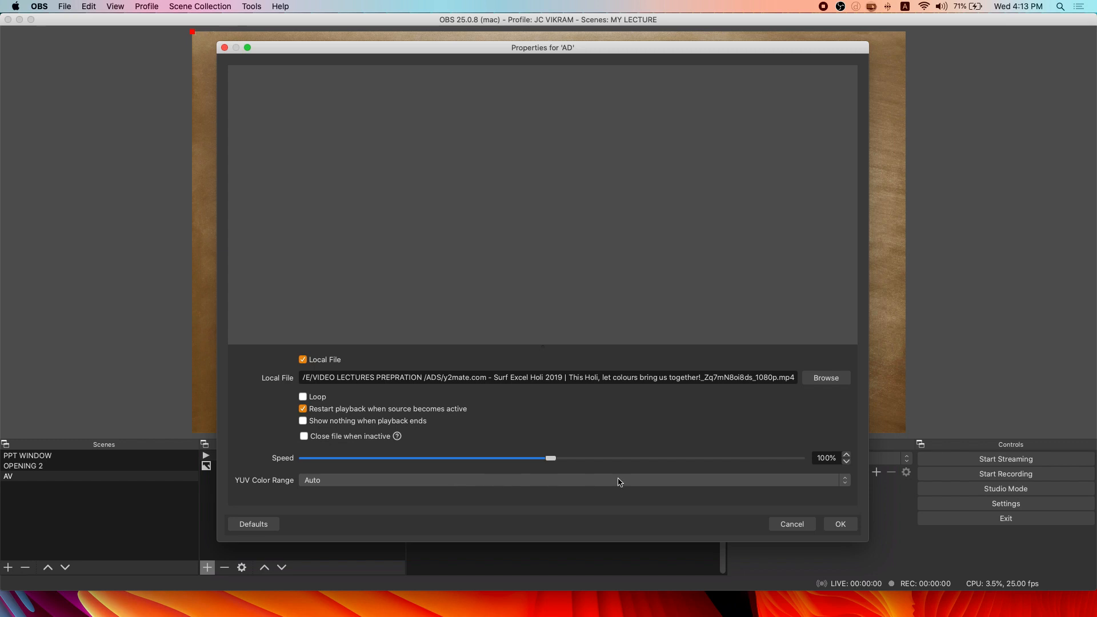
pyautogui.click(840, 524)
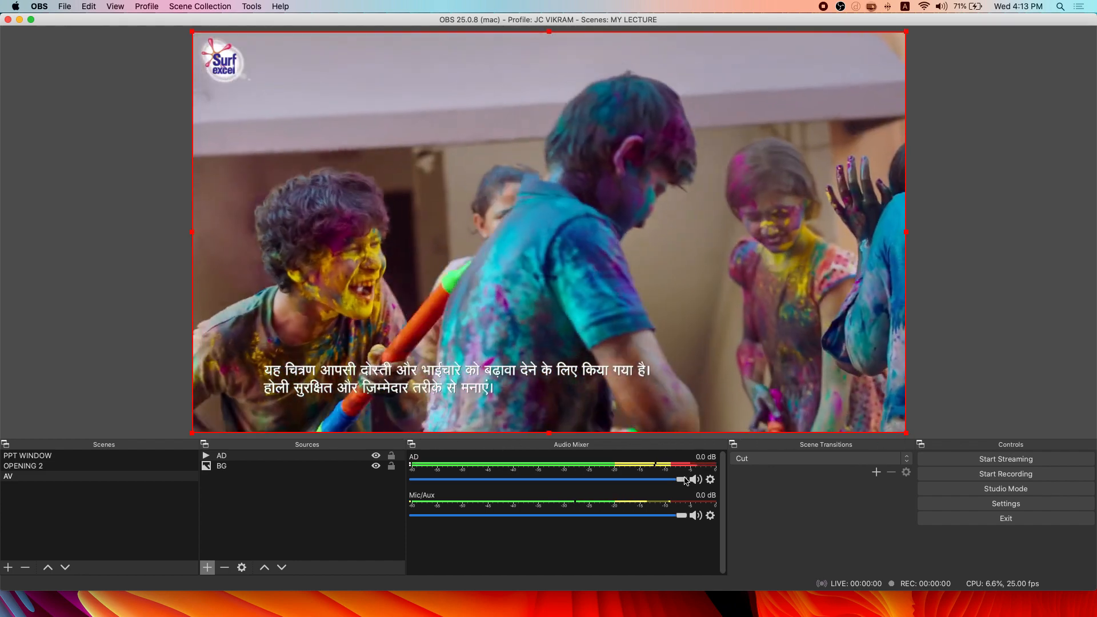
# Step: Lower the AD source's audio volume to about -18 dB
pyautogui.moveTo(680, 480); pyautogui.dragTo(552, 483)
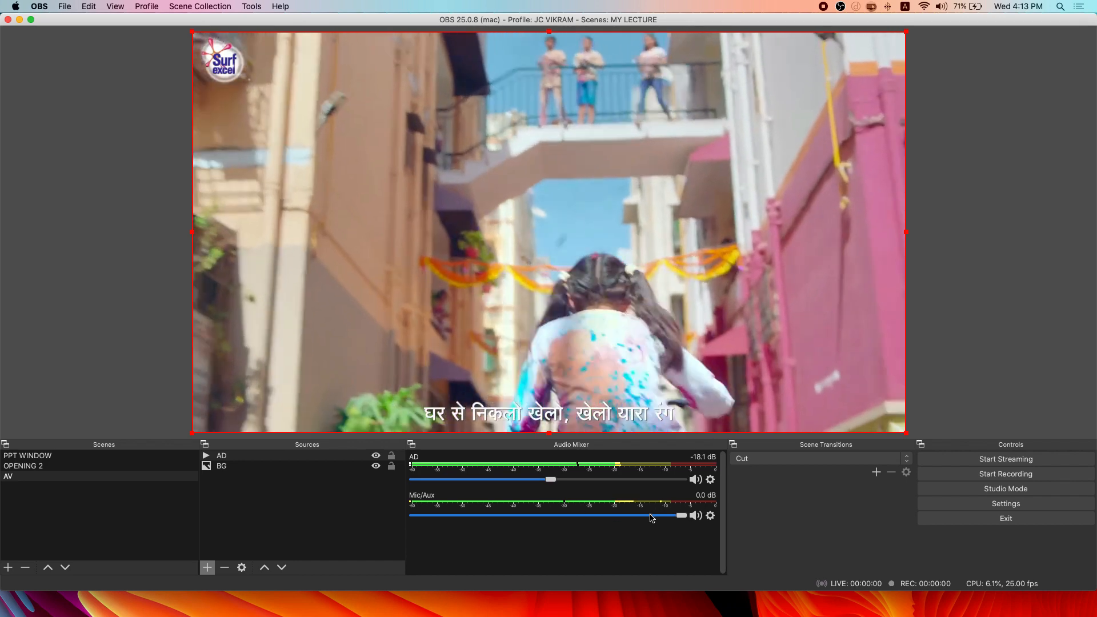
# Step: Mute the Mic/Aux input in the audio mixer and unmute it again
pyautogui.click(695, 516)
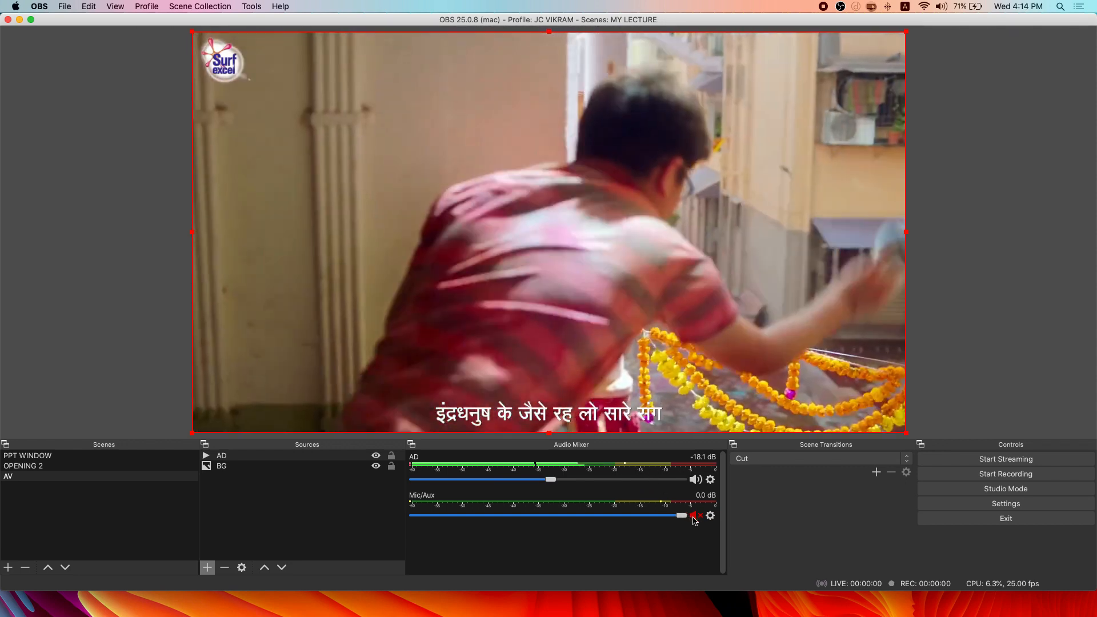
pyautogui.click(695, 516)
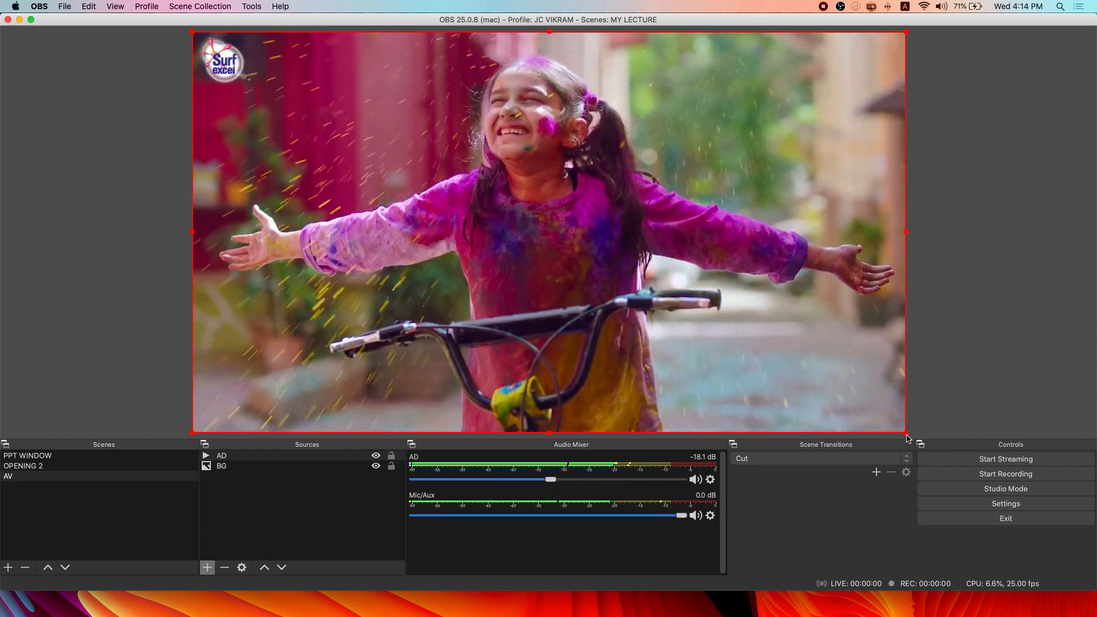
# Step: Shrink the AD video to just over half the canvas width, place it left of centre, and replay it by switching to OPENING 2 and back to AV
pyautogui.moveTo(906, 432); pyautogui.dragTo(533, 266)
pyautogui.moveTo(465, 196); pyautogui.dragTo(489, 278)
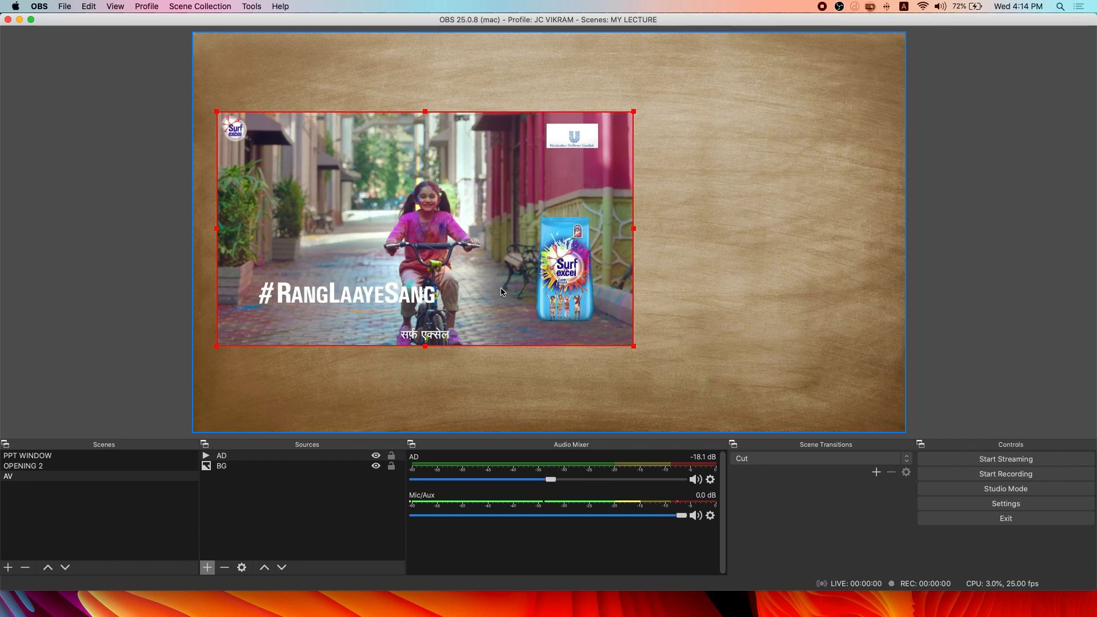
pyautogui.click(34, 469)
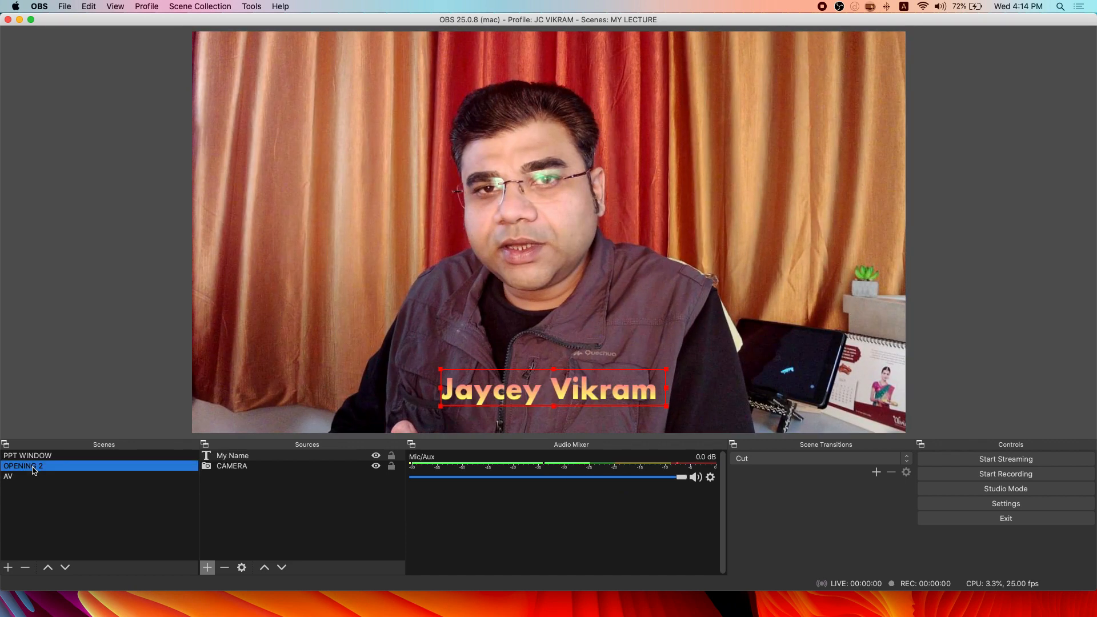
pyautogui.click(32, 478)
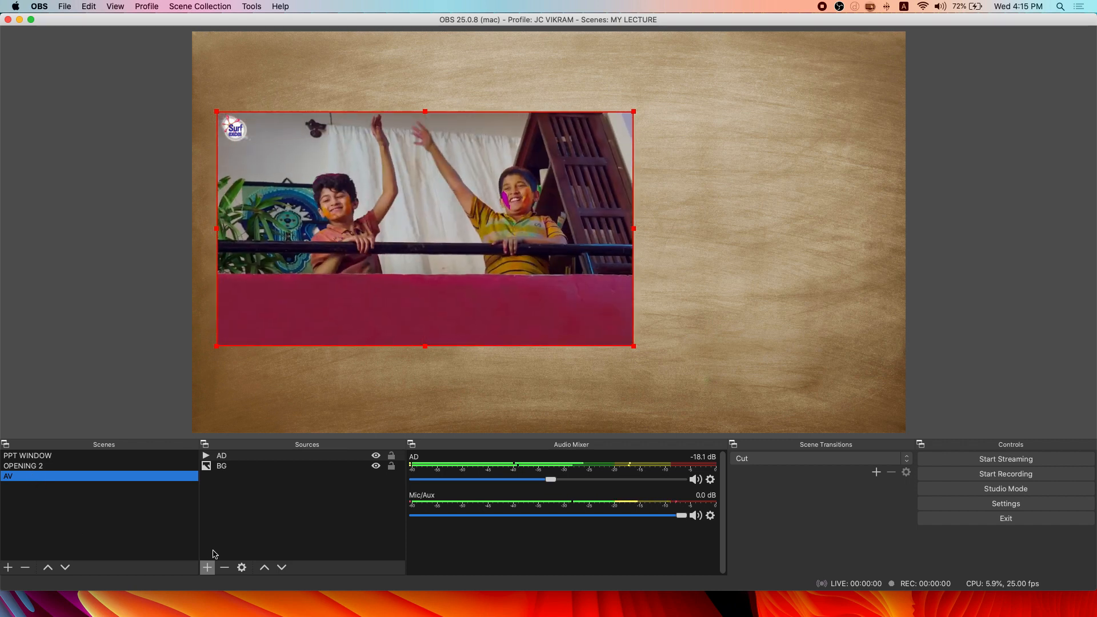
pyautogui.click(211, 568)
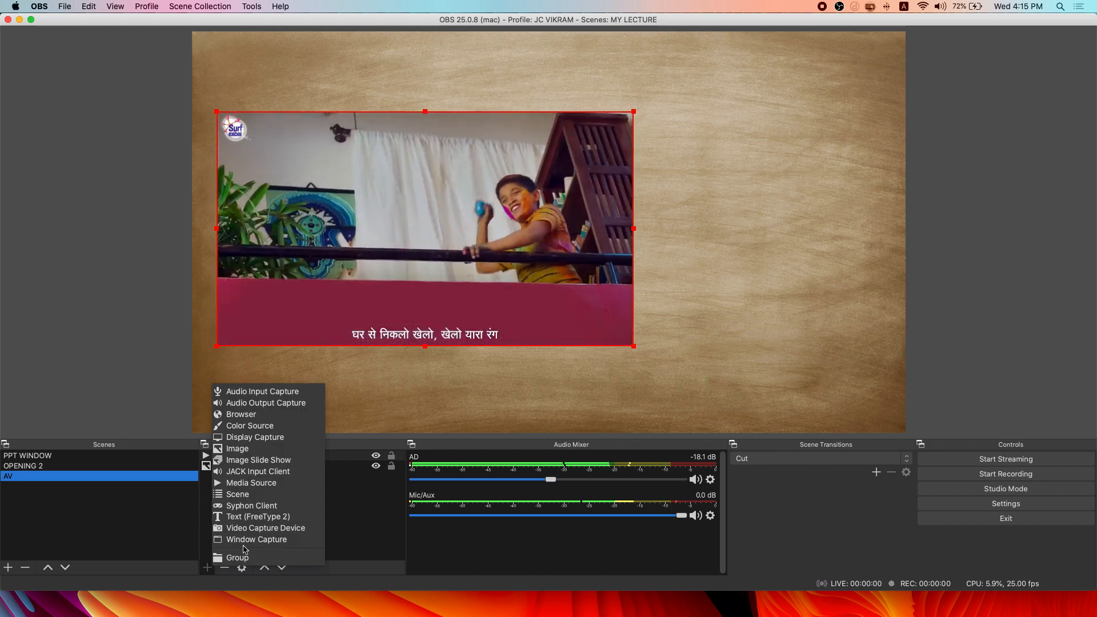
pyautogui.click(247, 540)
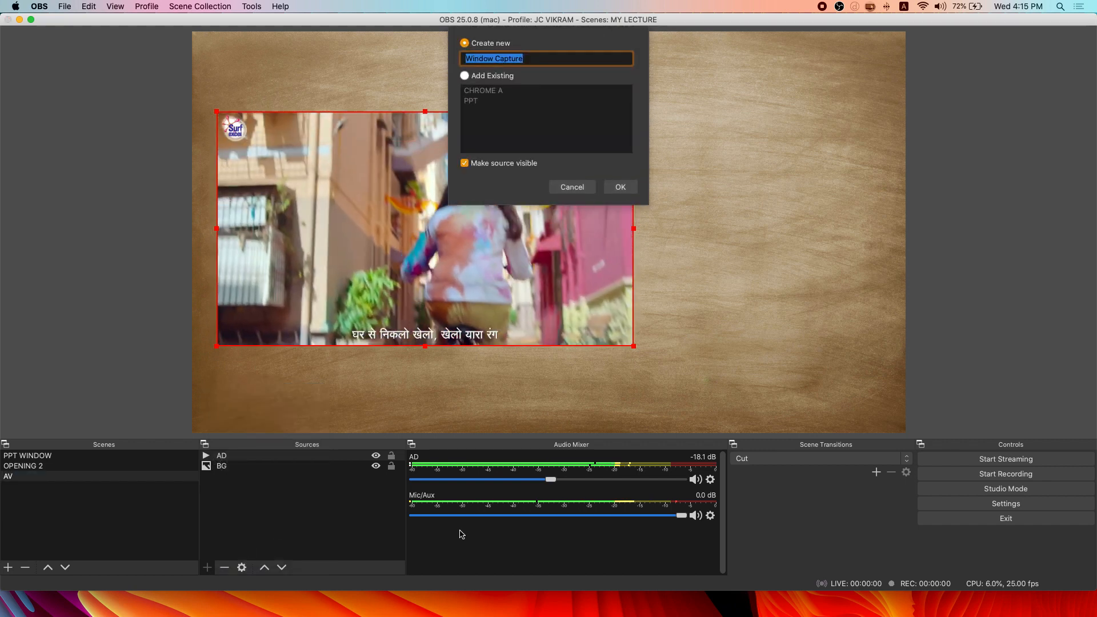
pyautogui.moveTo(554, 615)
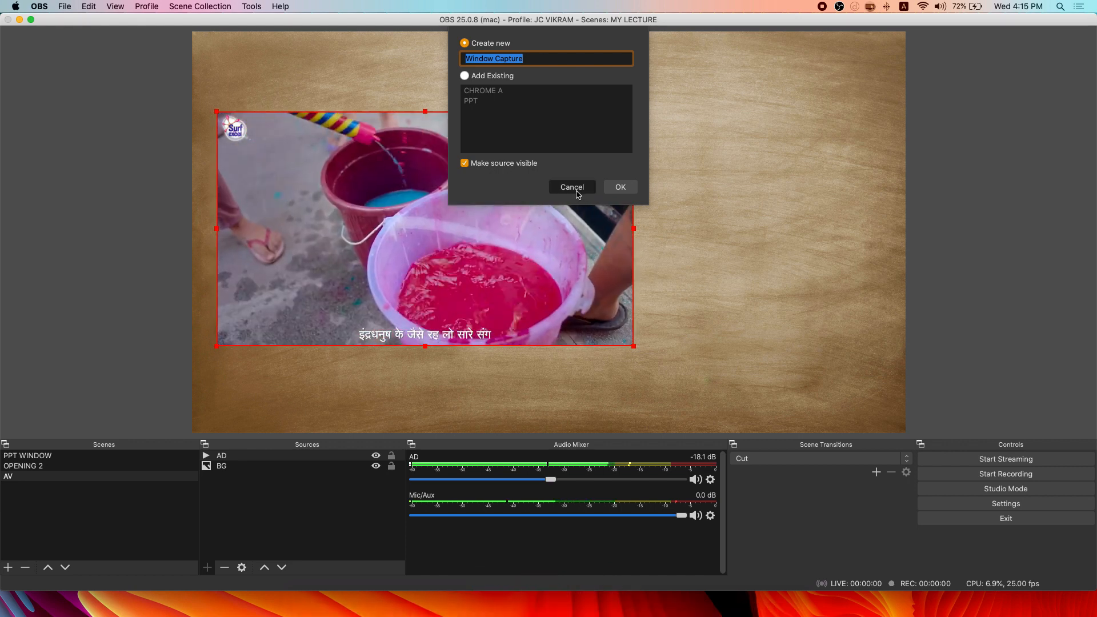
pyautogui.click(572, 187)
pyautogui.moveTo(640, 611)
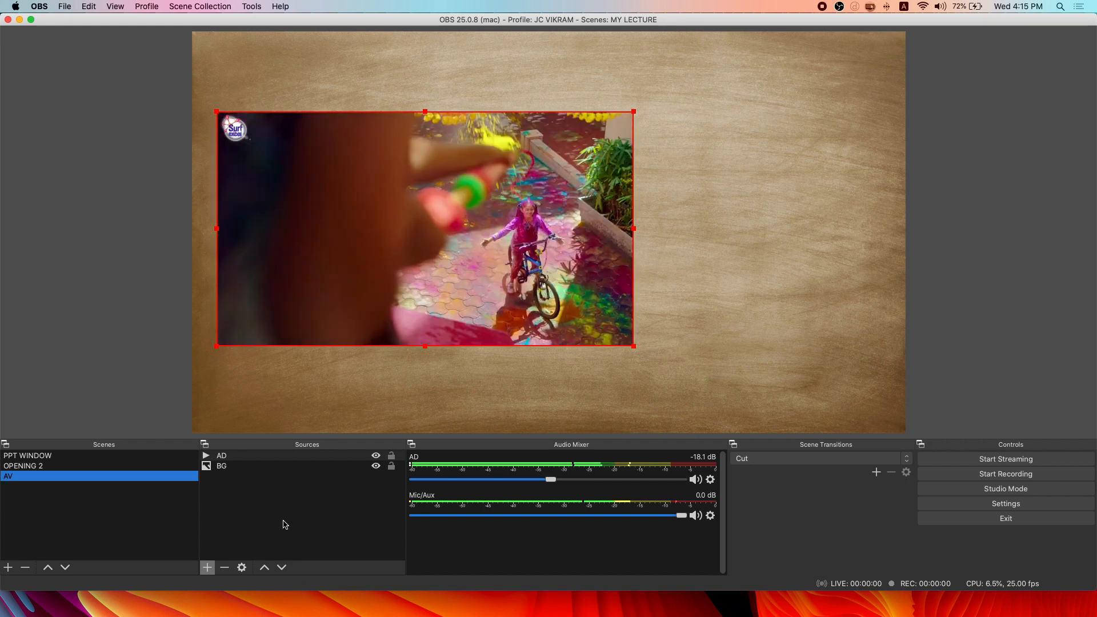
pyautogui.click(207, 567)
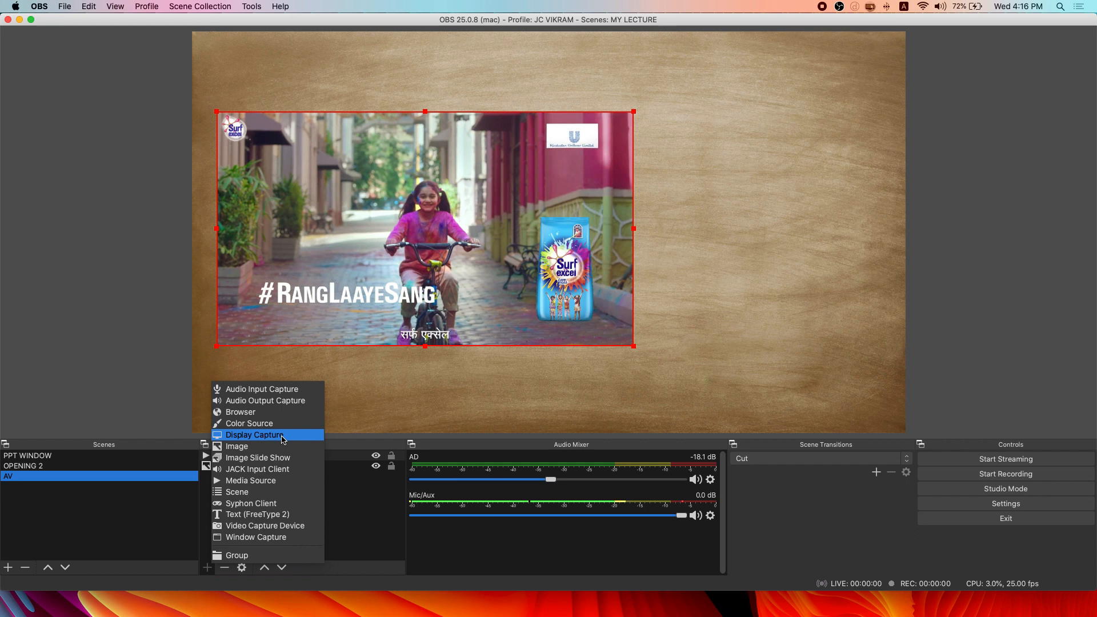
pyautogui.click(346, 553)
# Step: Switch to Microsoft Excel, create a blank workbook, and maximize its window
pyautogui.moveTo(451, 615)
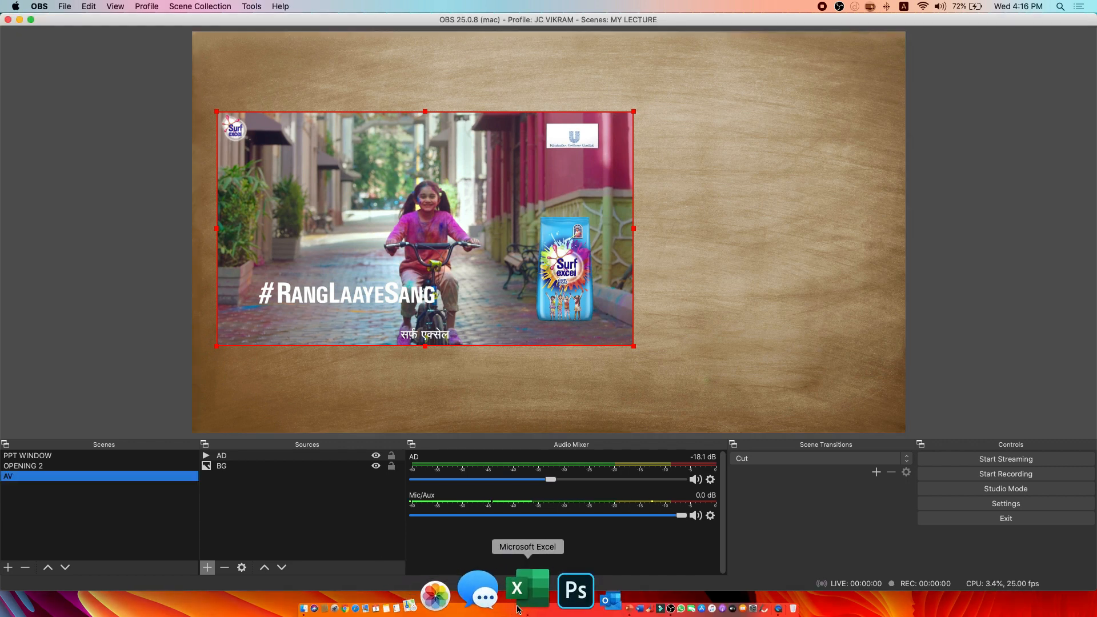
pyautogui.click(526, 594)
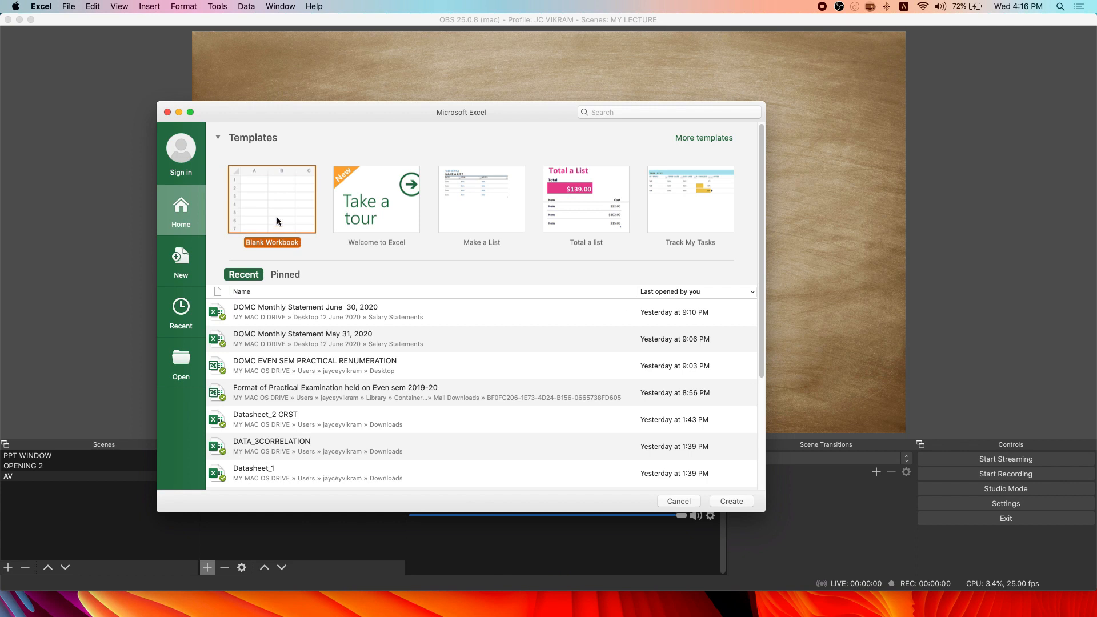
pyautogui.click(723, 501)
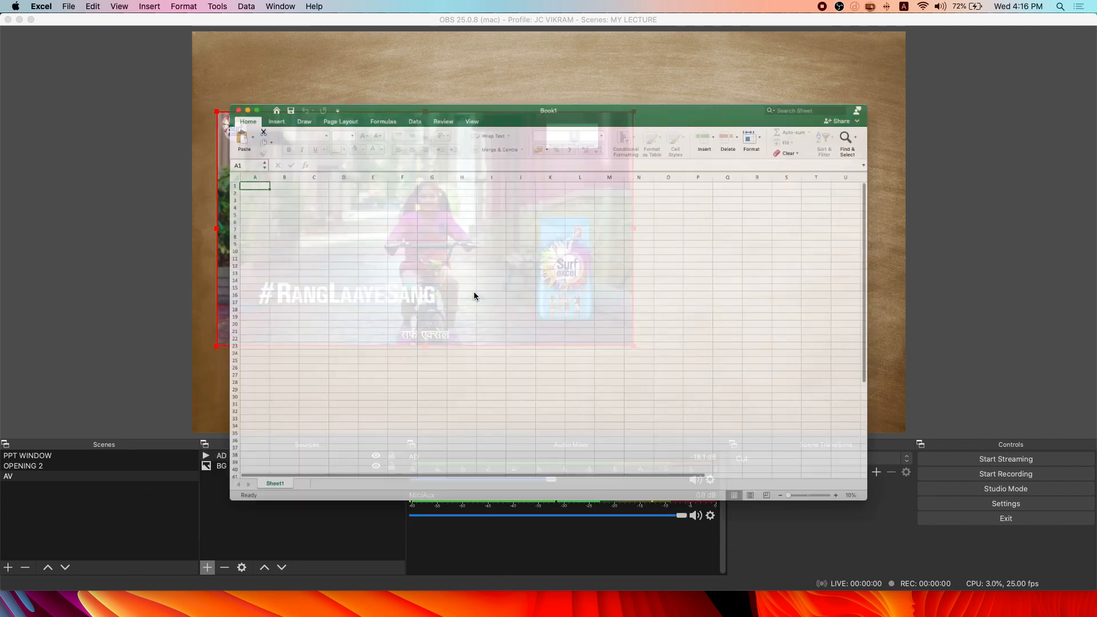
pyautogui.doubleClick(427, 61)
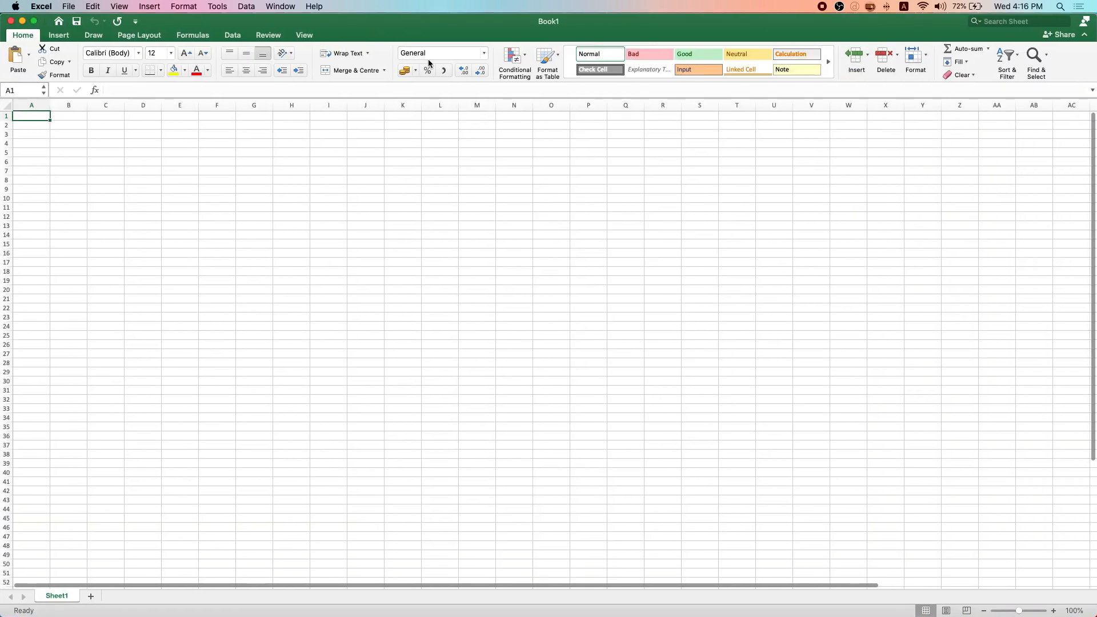
pyautogui.moveTo(515, 615)
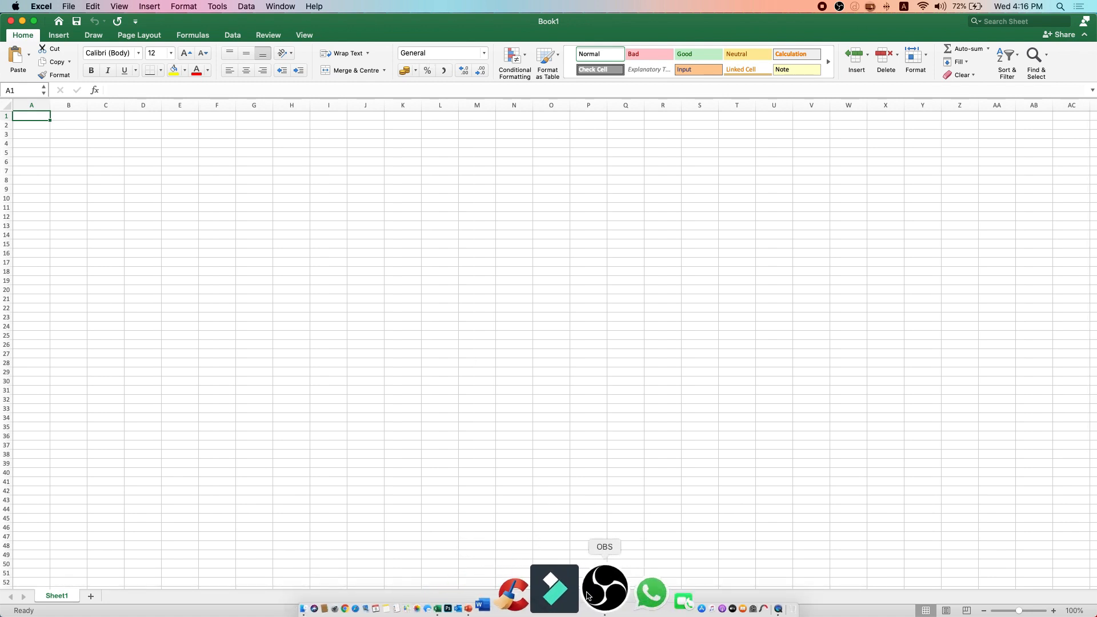
# Step: Switch to OBS and try to add a Display Capture source named EXCEL to the AV scene, checking its display choices
pyautogui.click(604, 595)
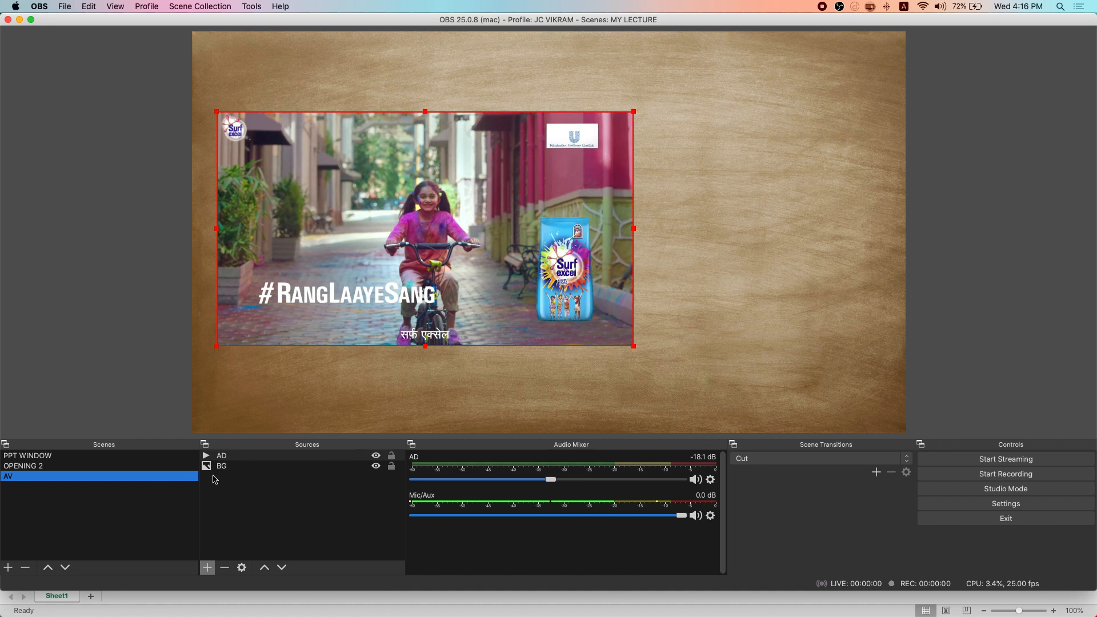
pyautogui.click(207, 568)
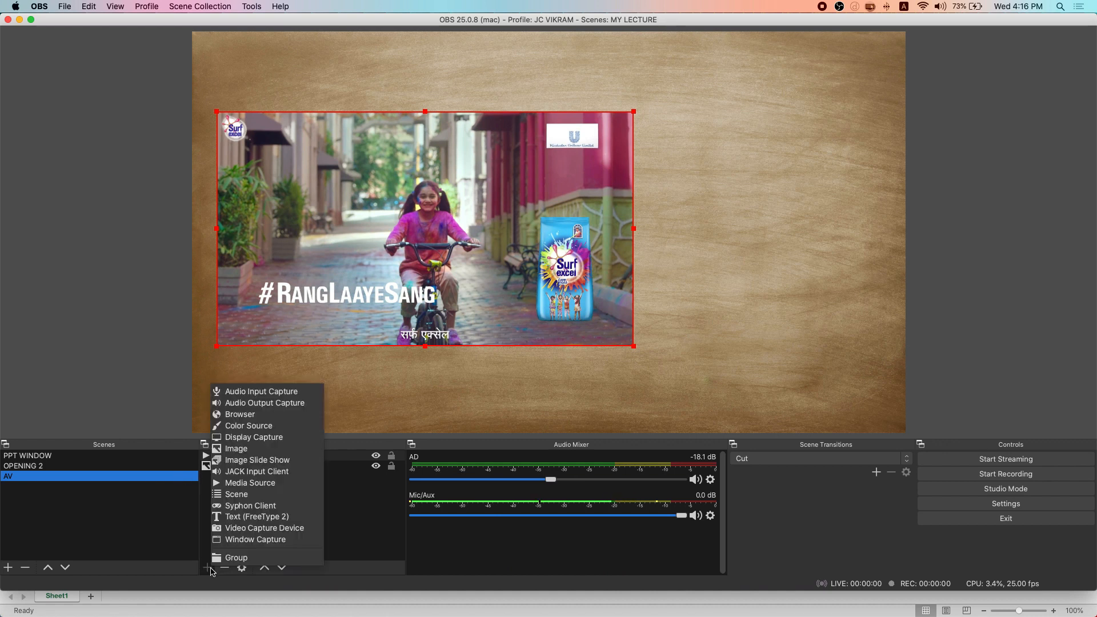
pyautogui.click(261, 437)
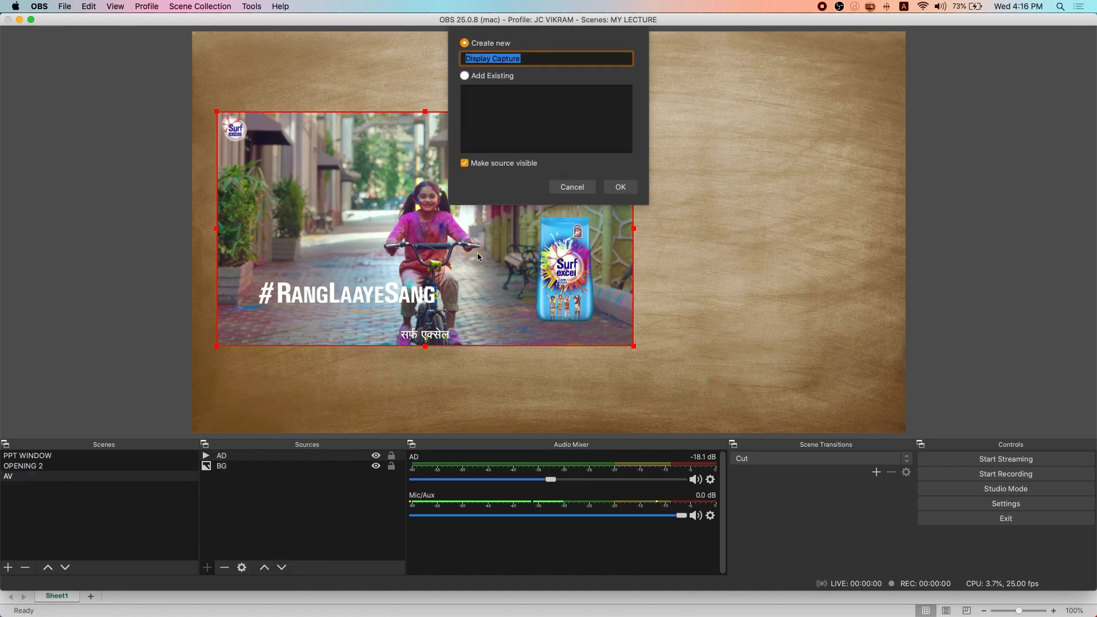
pyautogui.write('ECEL')
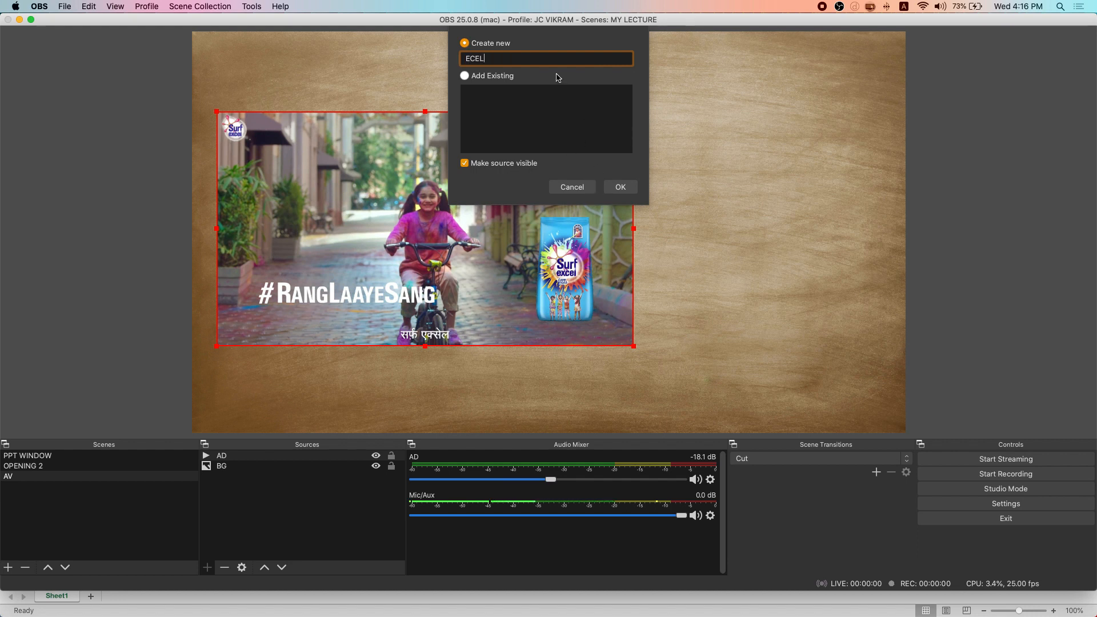
pyautogui.press('BackSpace')
pyautogui.press('BackSpace')
pyautogui.write('CEL')
pyautogui.click(621, 187)
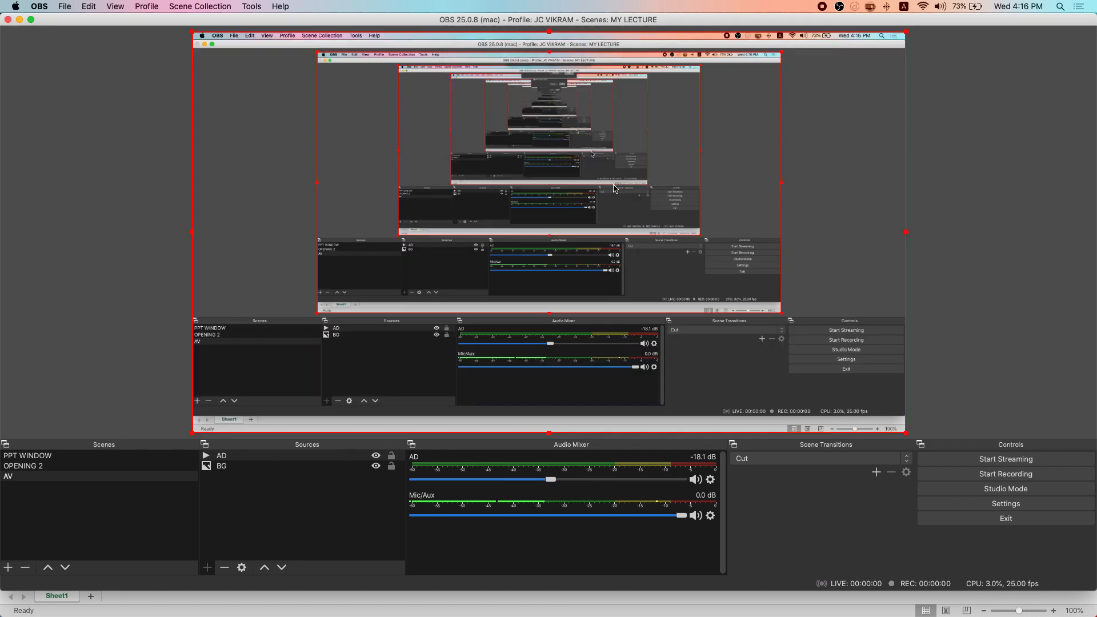
pyautogui.click(359, 435)
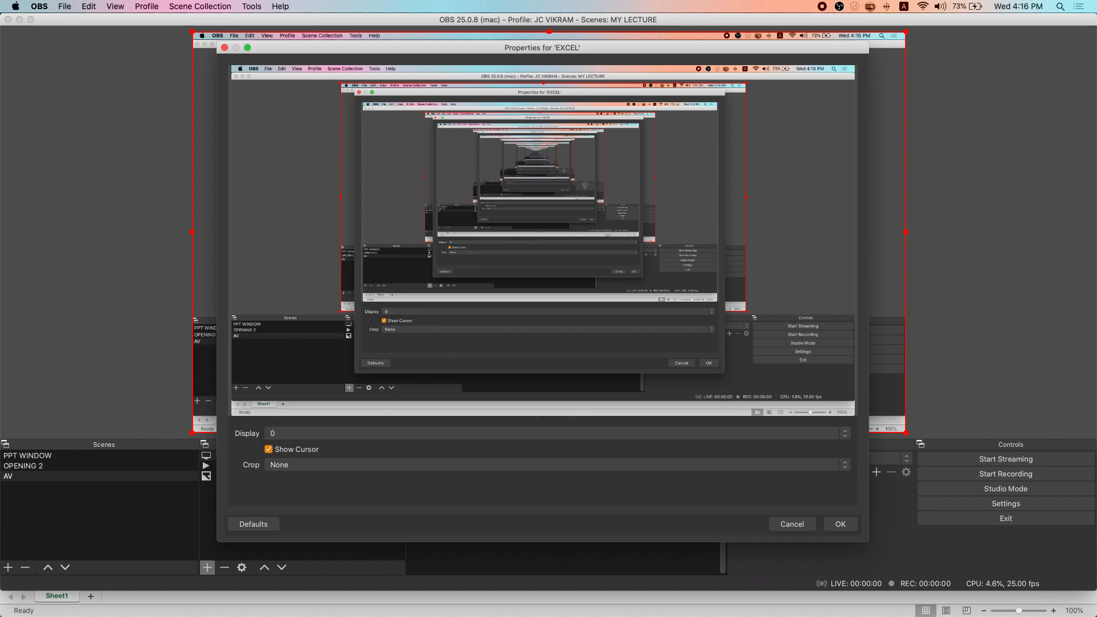
# Step: Switch to Excel, shift the Book1 window over the OBS preview, maximize it again, and minimize it
pyautogui.moveTo(546, 612)
pyautogui.click(516, 599)
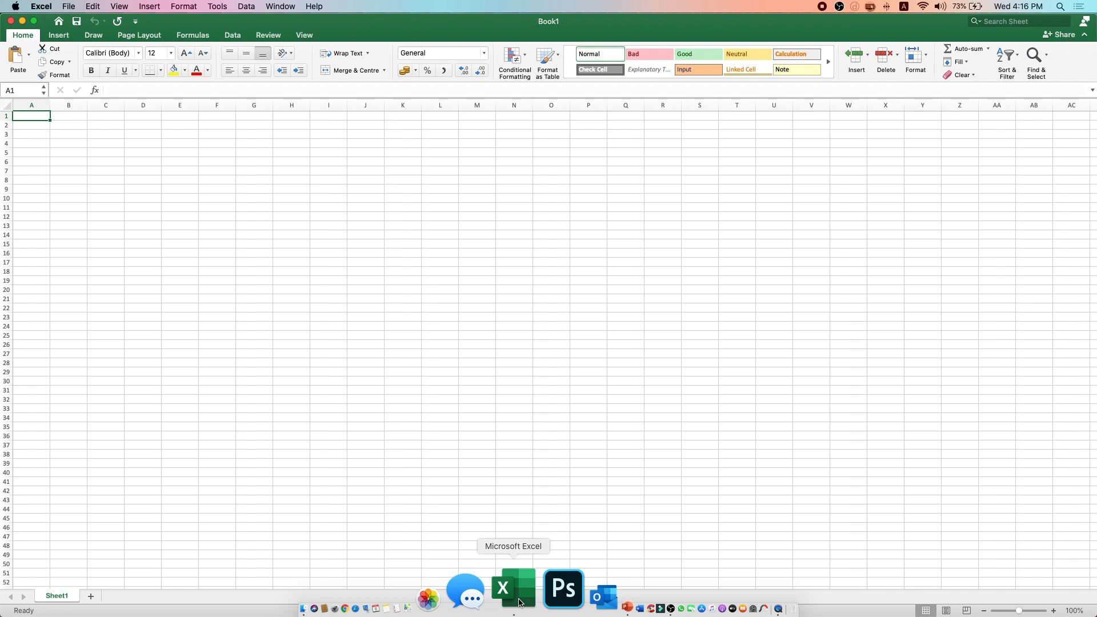
pyautogui.moveTo(224, 23); pyautogui.dragTo(470, 234)
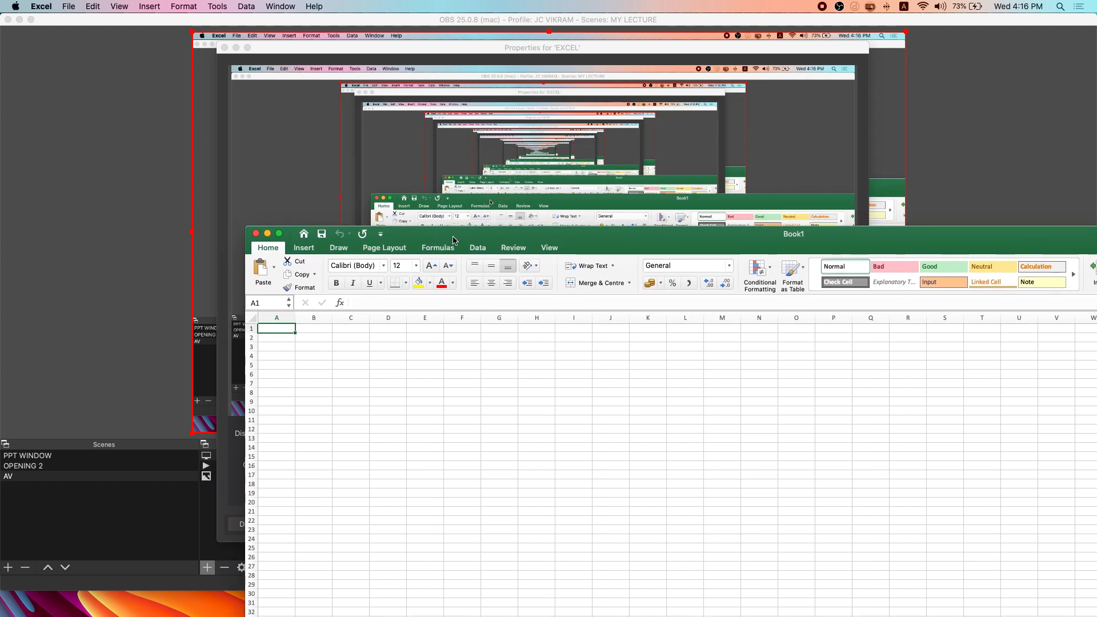
pyautogui.doubleClick(486, 236)
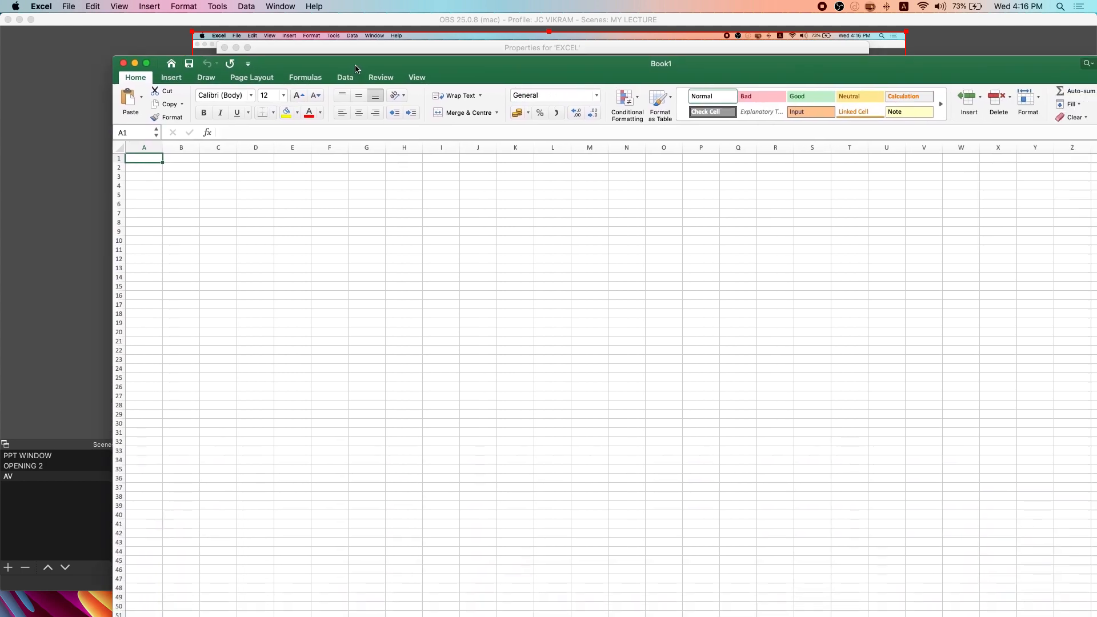
pyautogui.click(374, 73)
pyautogui.doubleClick(482, 63)
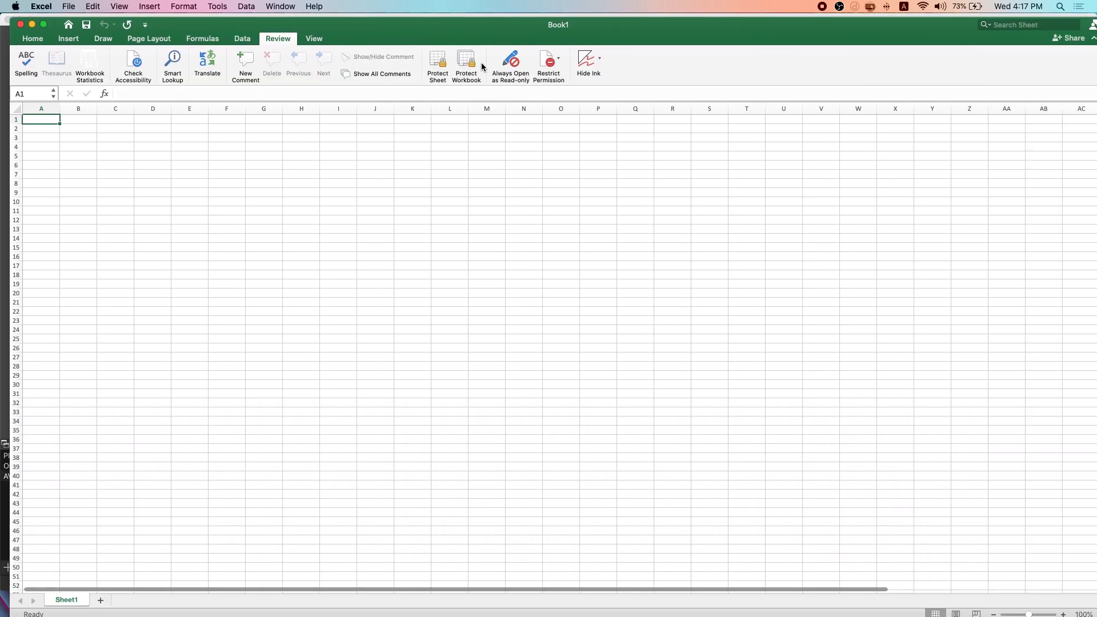
pyautogui.click(366, 235)
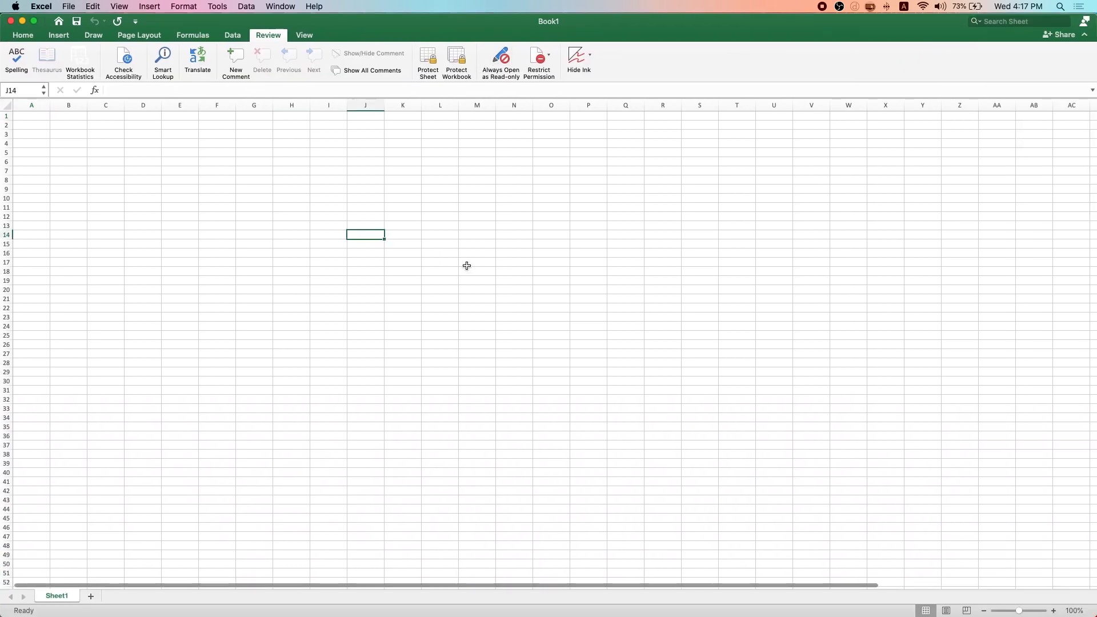
pyautogui.click(22, 21)
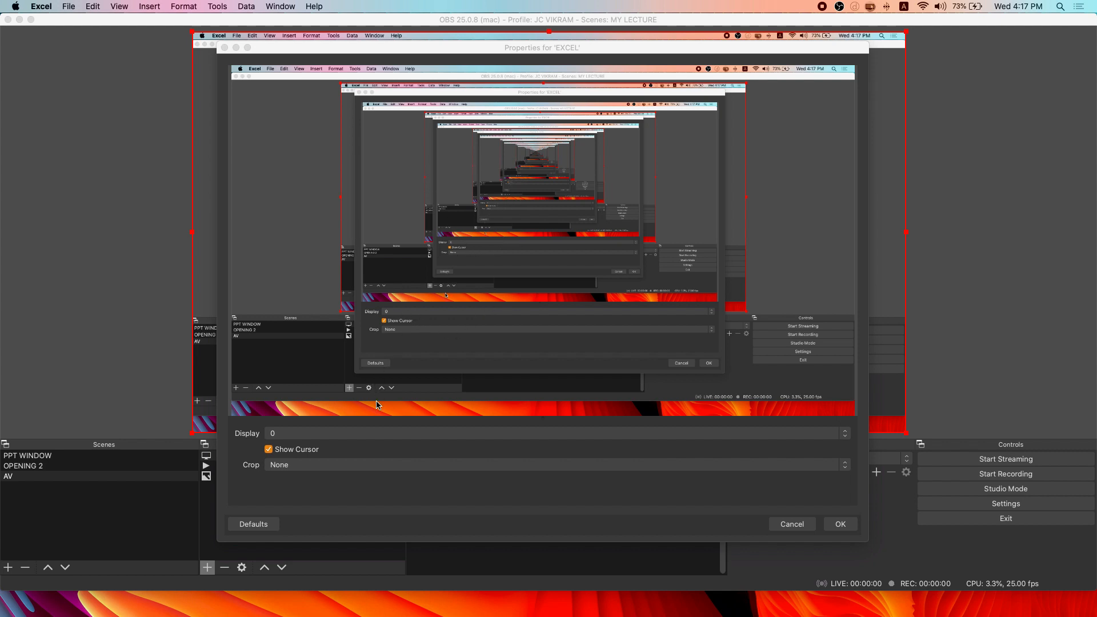
# Step: Cancel the EXCEL source's properties and remove EXCEL from the AV scene
pyautogui.click(361, 435)
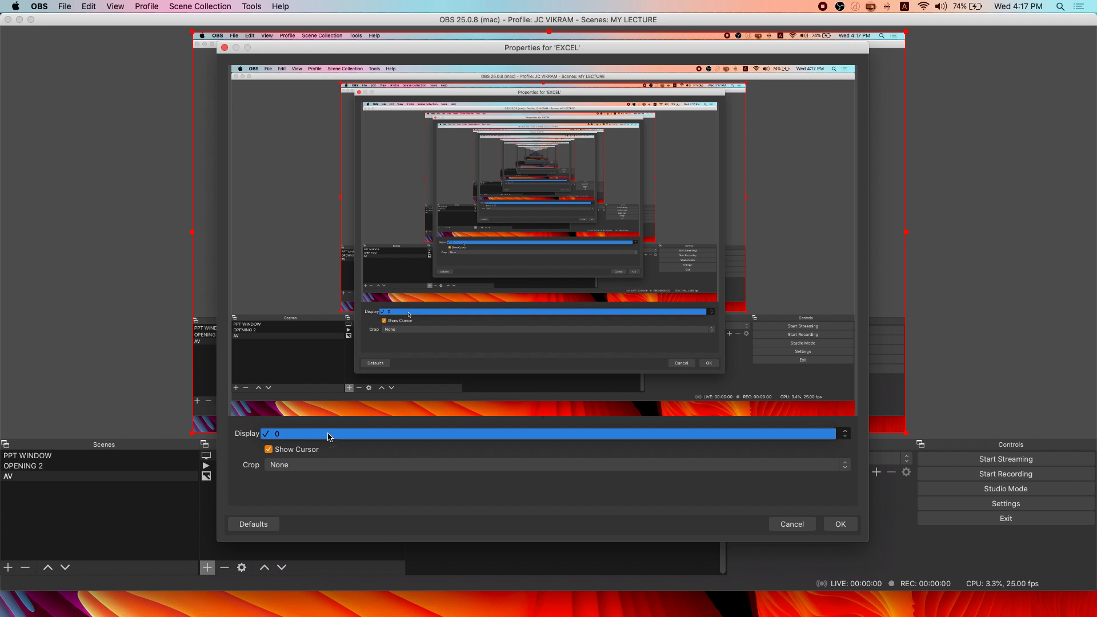
pyautogui.click(791, 527)
pyautogui.click(790, 527)
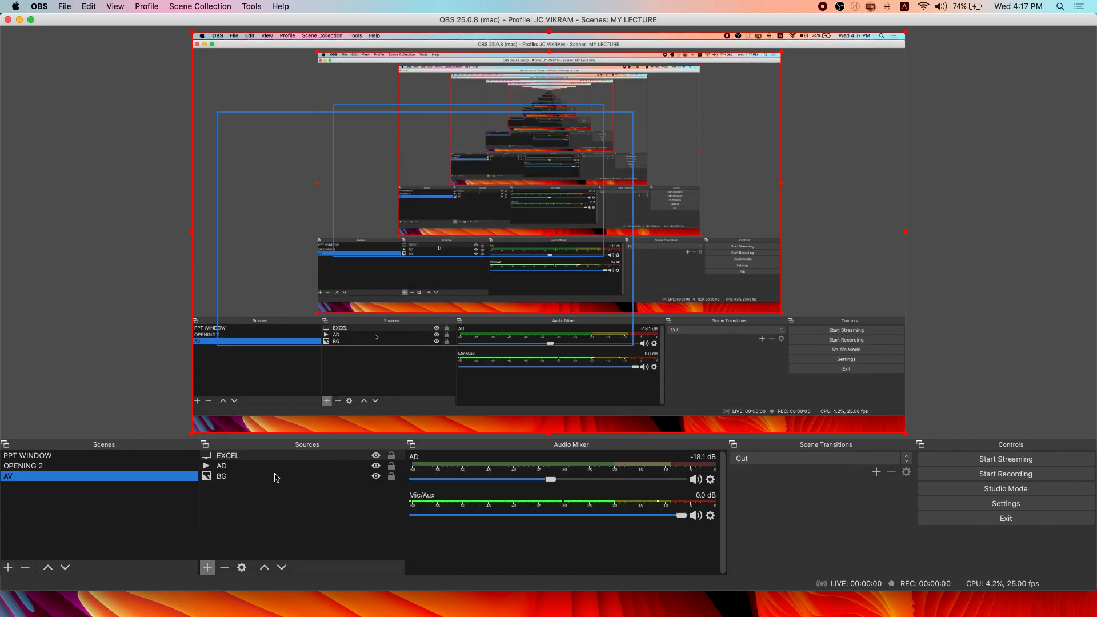
pyautogui.click(303, 492)
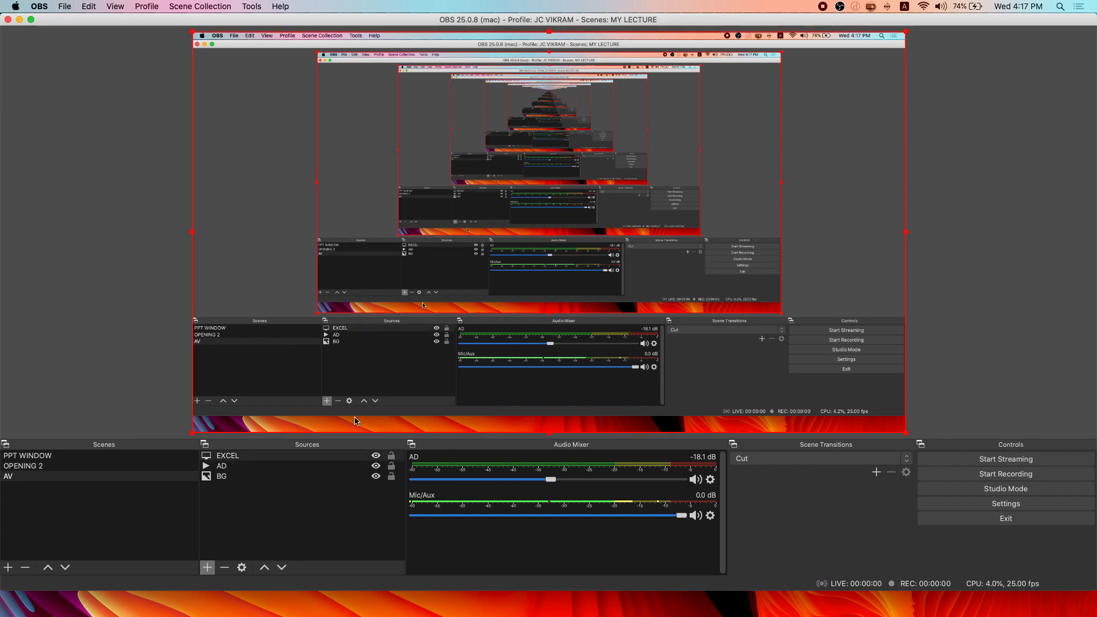
pyautogui.rightClick(303, 456)
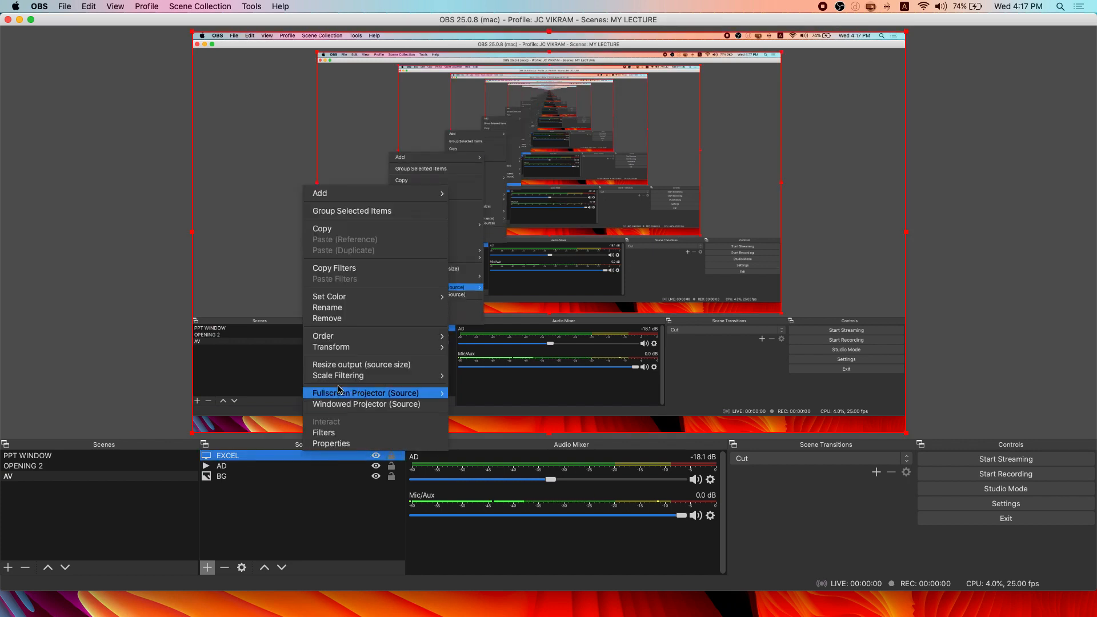
pyautogui.click(343, 318)
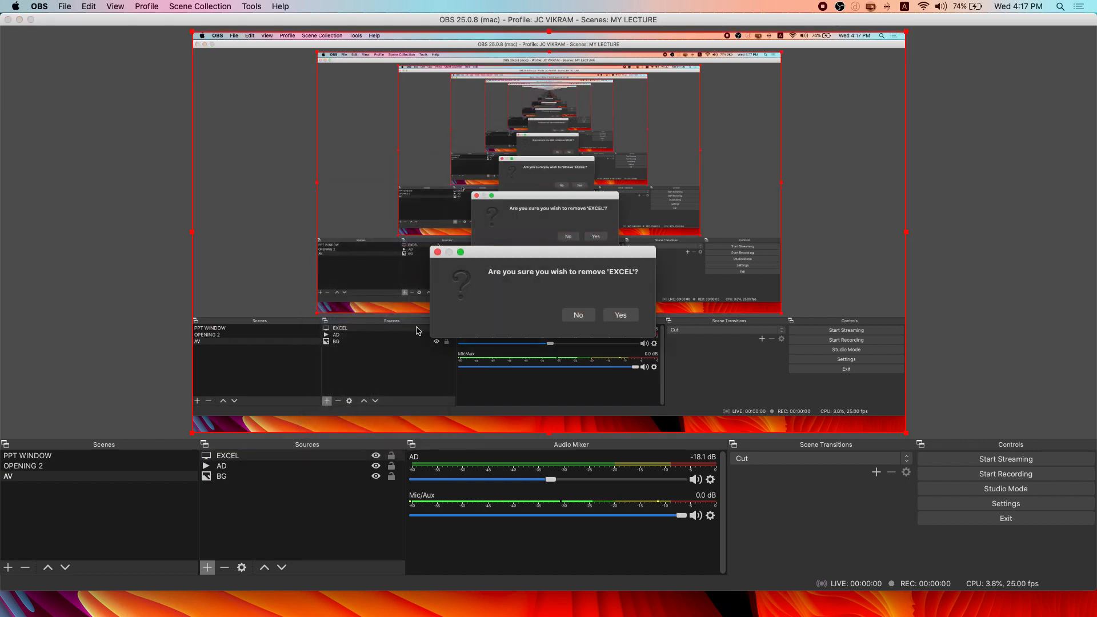
pyautogui.click(623, 315)
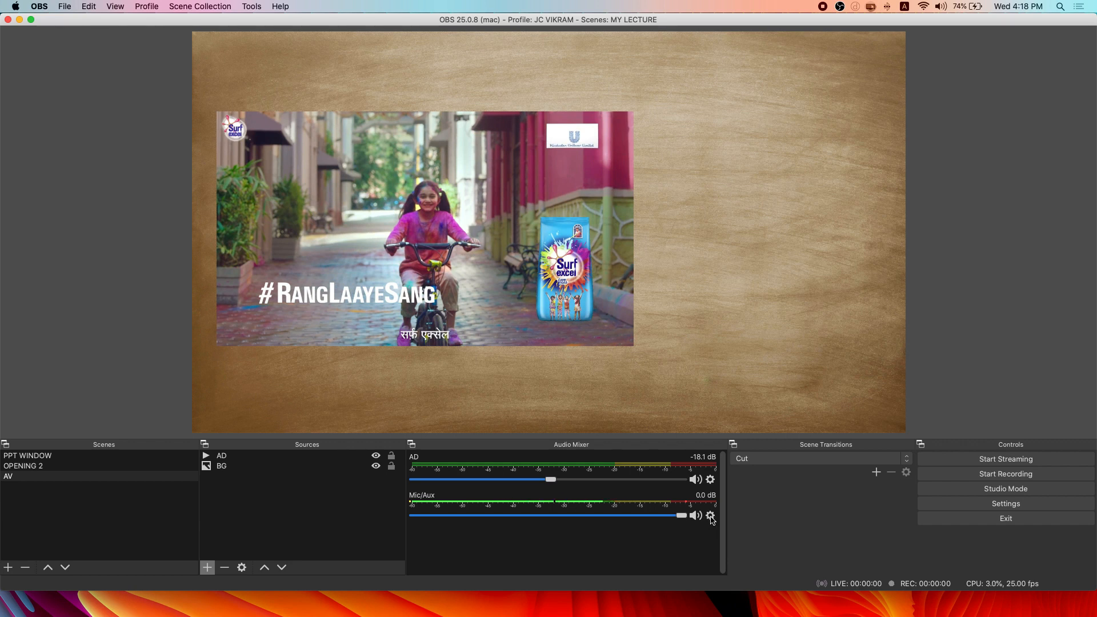
# Step: Add a Noise Suppression filter to the Mic/Aux audio source, keeping the suggested filter name
pyautogui.click(711, 516)
pyautogui.click(661, 533)
pyautogui.click(710, 516)
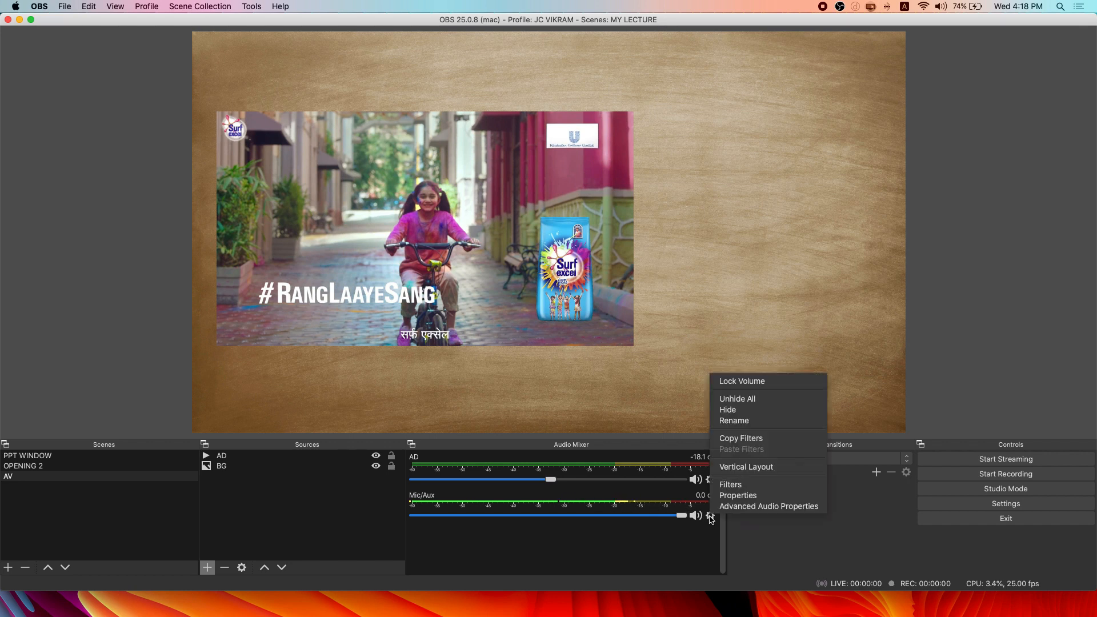
pyautogui.click(730, 485)
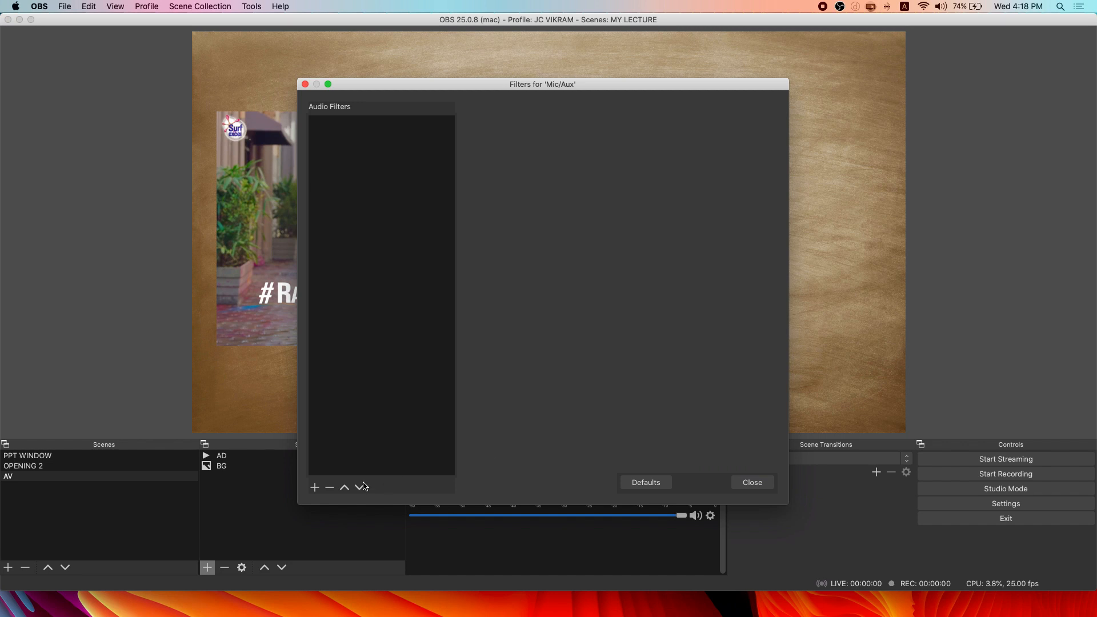
pyautogui.click(313, 488)
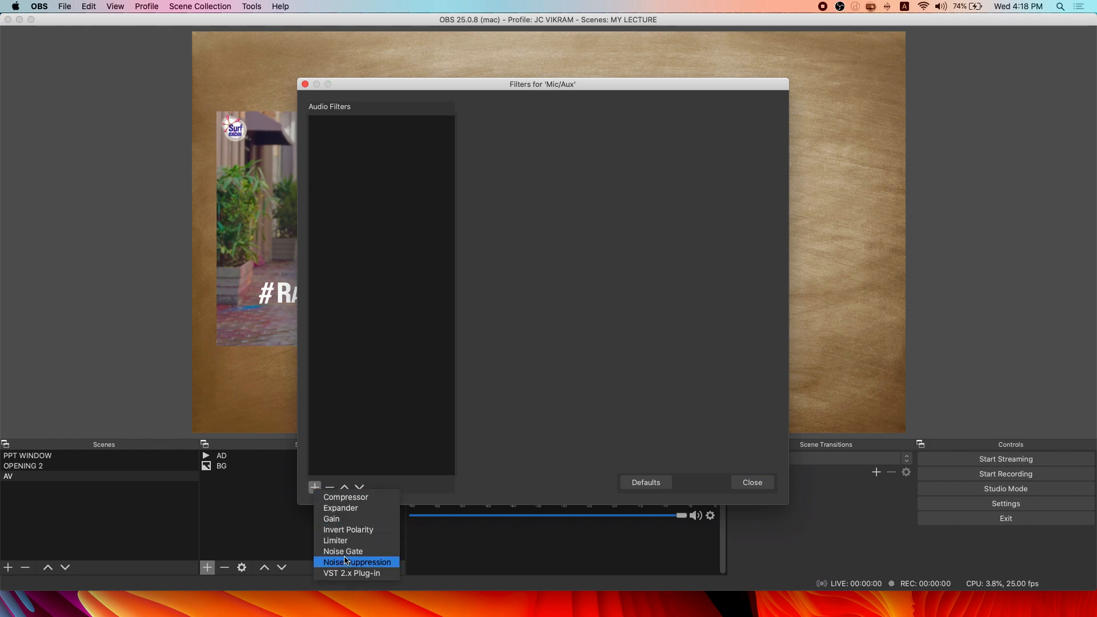
pyautogui.click(310, 494)
pyautogui.click(314, 487)
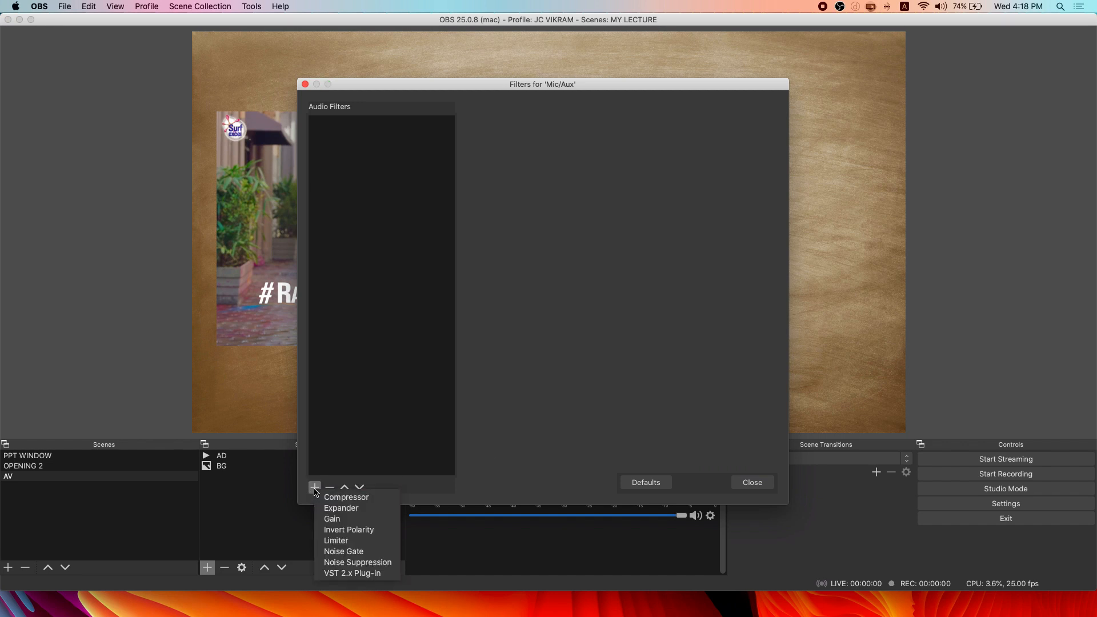
pyautogui.click(345, 563)
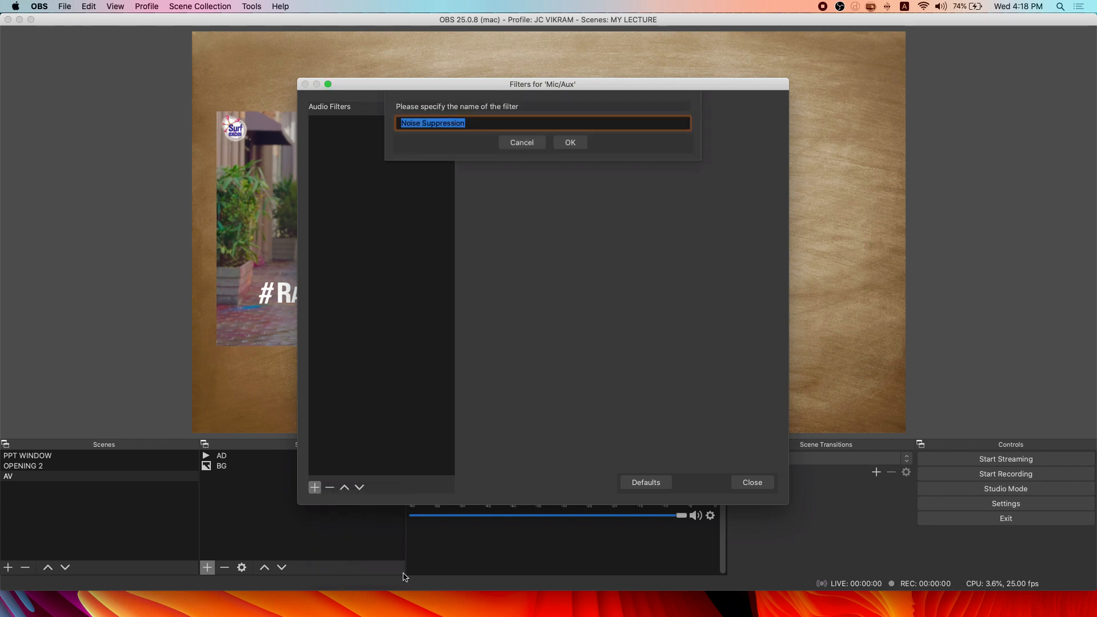
pyautogui.click(570, 142)
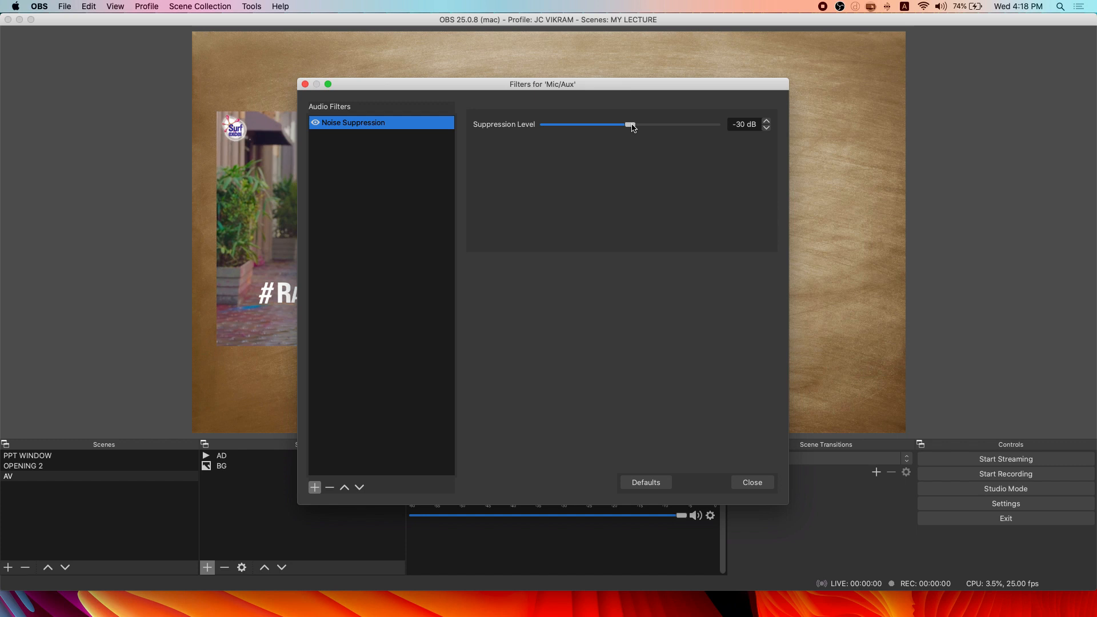
# Step: Set the Noise Suppression level to -20 dB and lower the Mic/Aux volume to -4.1 dB
pyautogui.moveTo(632, 127); pyautogui.dragTo(658, 130)
pyautogui.moveTo(571, 90); pyautogui.dragTo(636, 100)
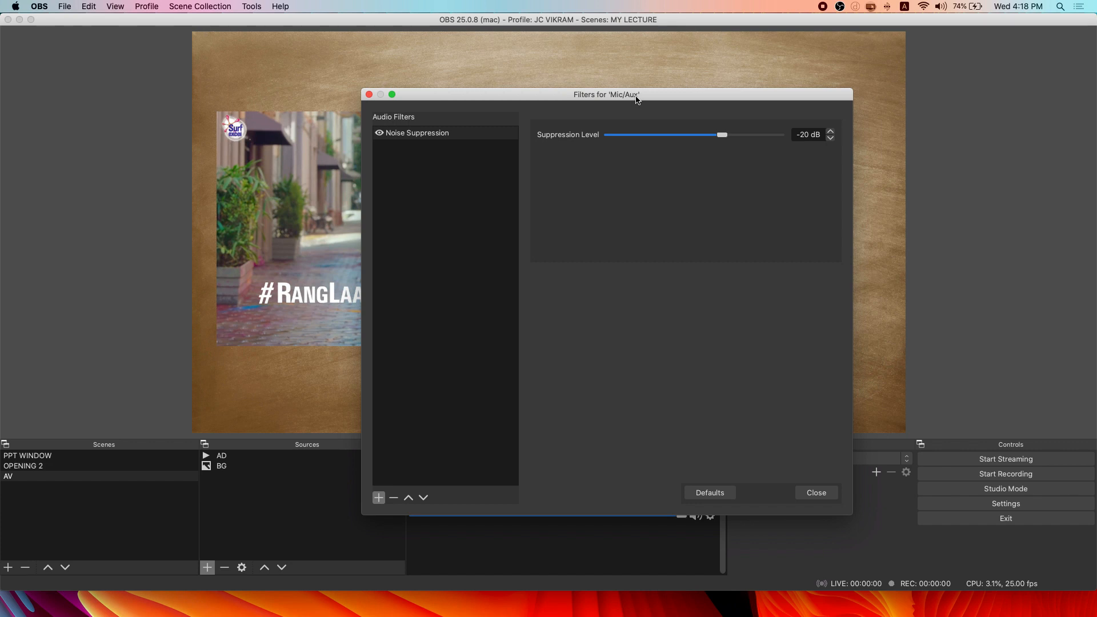
pyautogui.click(811, 494)
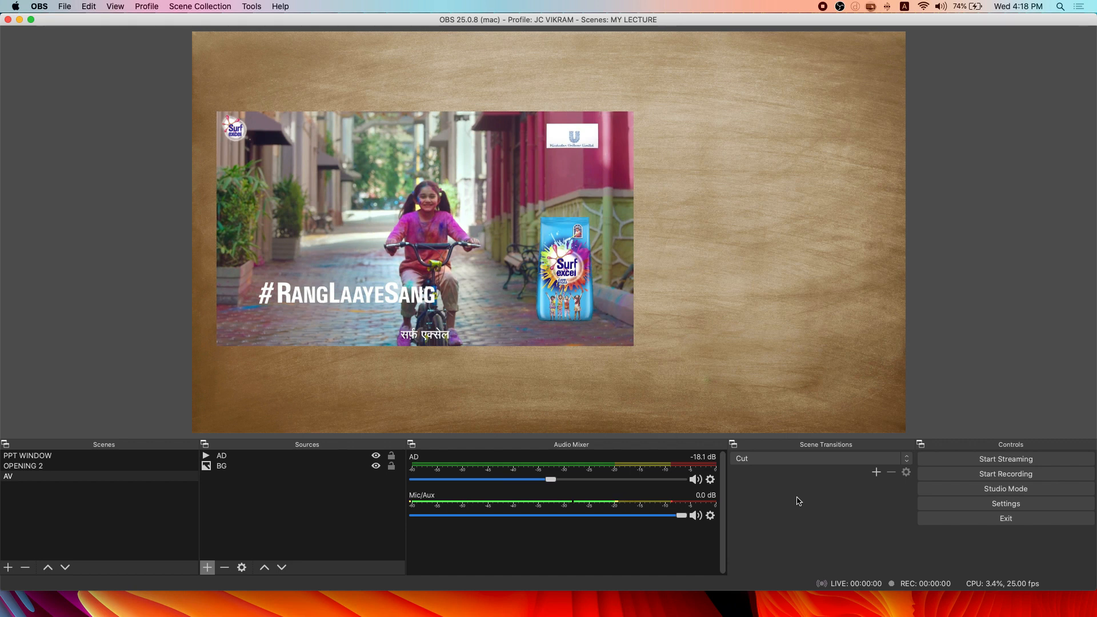
pyautogui.moveTo(681, 515); pyautogui.dragTo(642, 518)
pyautogui.moveTo(643, 517)
pyautogui.mouseDown()
pyautogui.moveTo(670, 523)
pyautogui.moveTo(634, 520)
pyautogui.mouseUp()
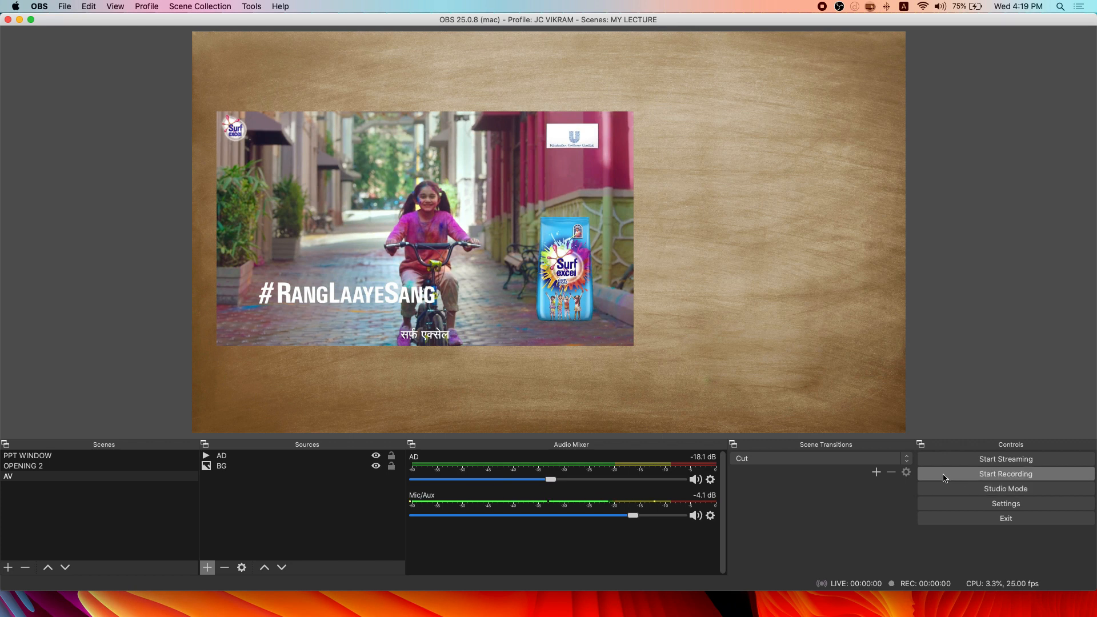
# Step: Start recording, pause the recording, and resume it
pyautogui.click(977, 479)
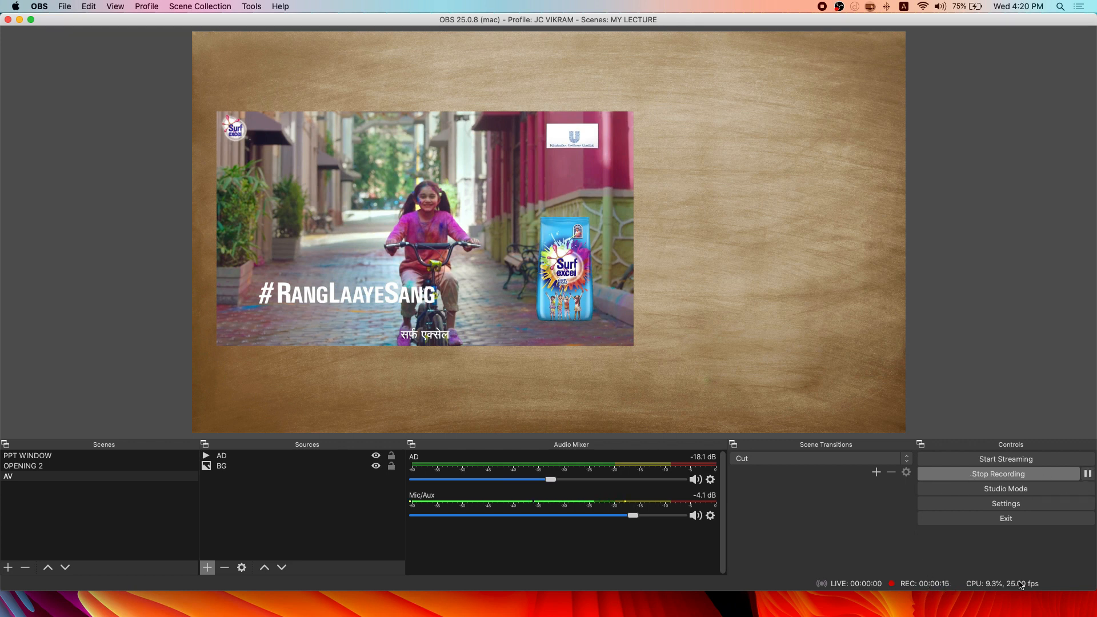
pyautogui.click(1089, 479)
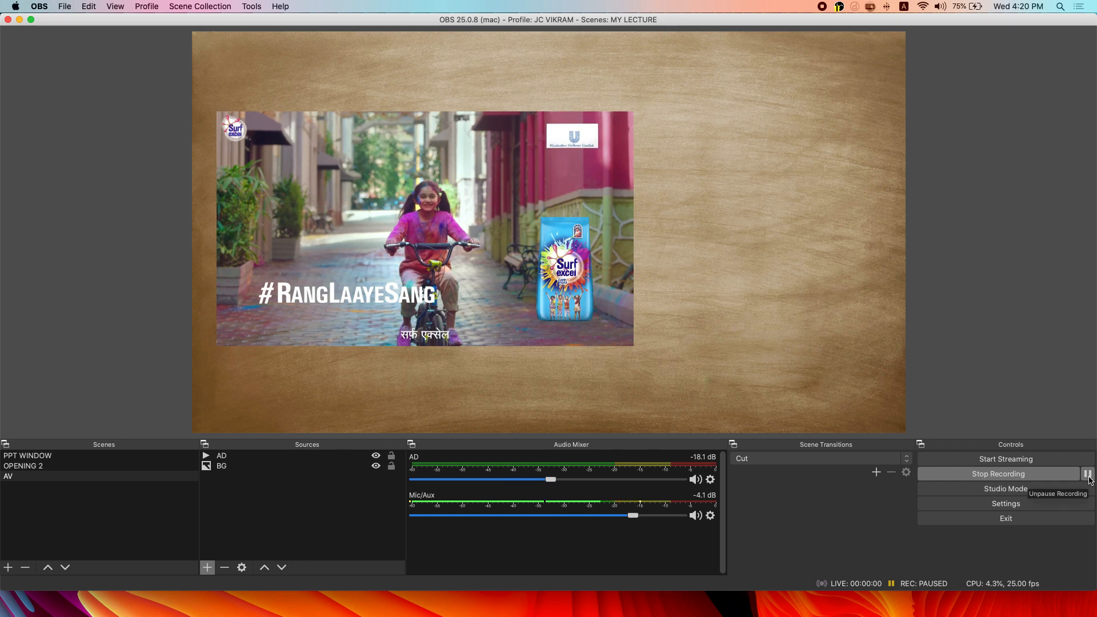
pyautogui.click(1089, 479)
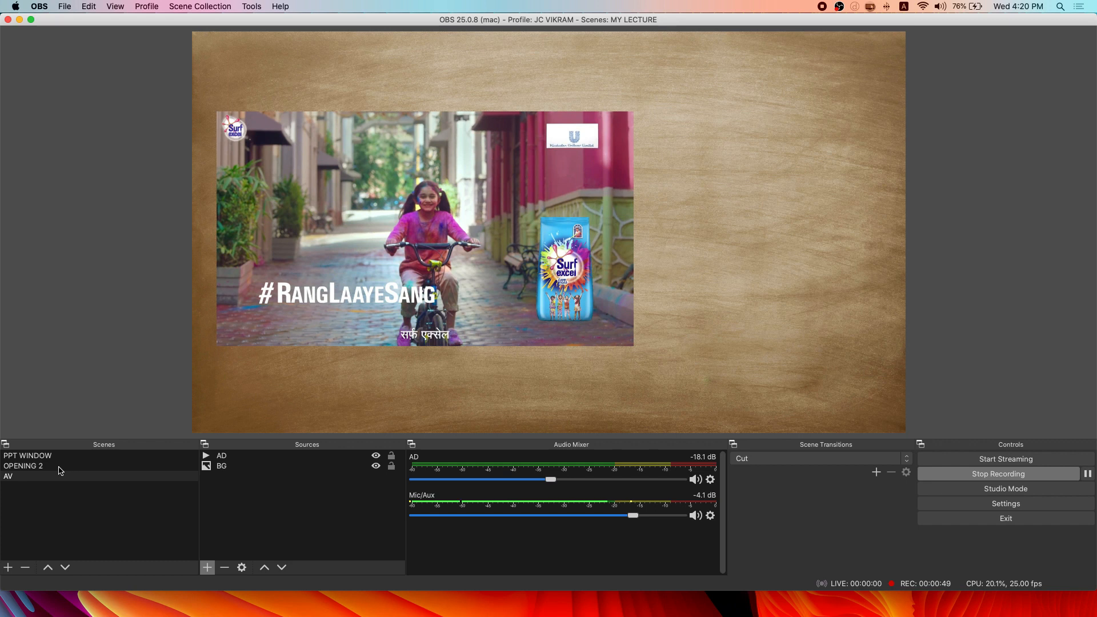
# Step: Switch to OPENING 2 and on to PPT WINDOW, and enlarge the camera feed to fill the space beside the slide
pyautogui.click(58, 466)
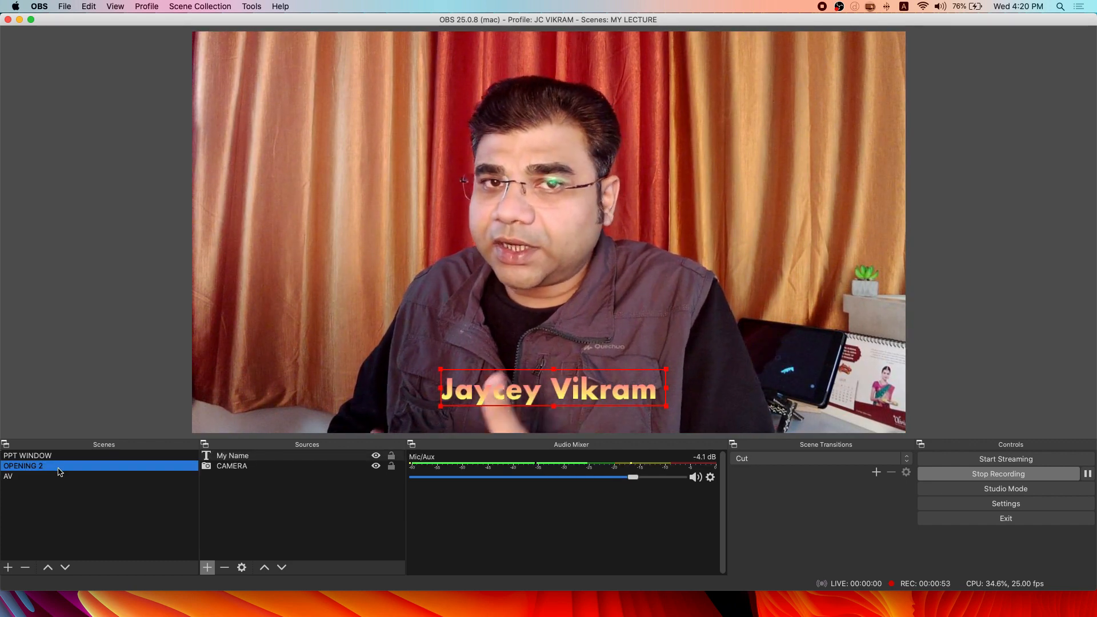
pyautogui.click(59, 459)
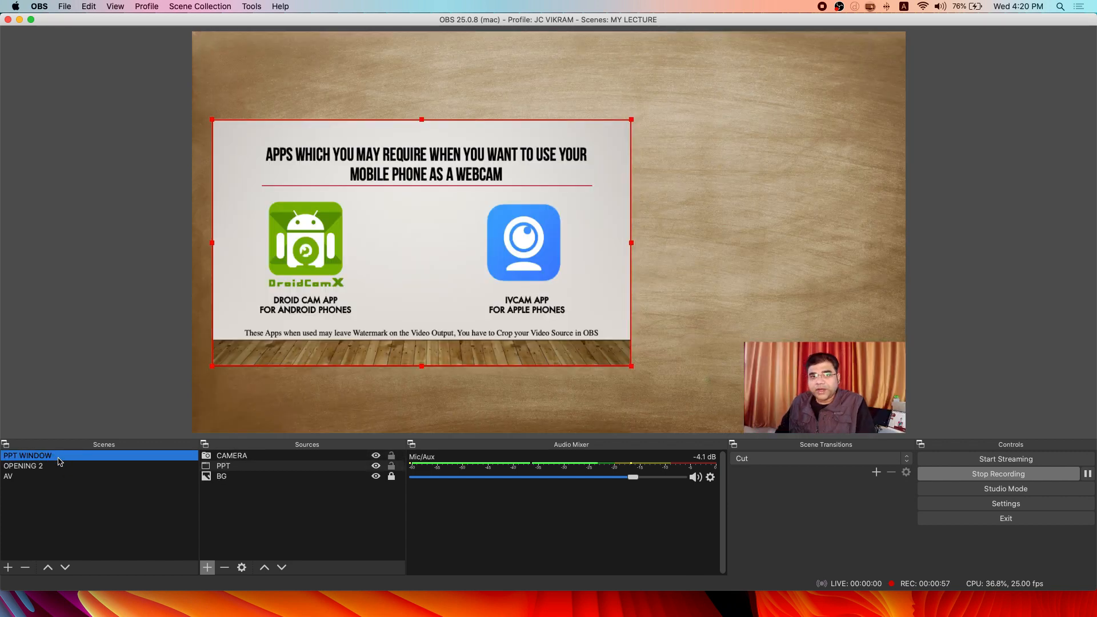
pyautogui.click(787, 384)
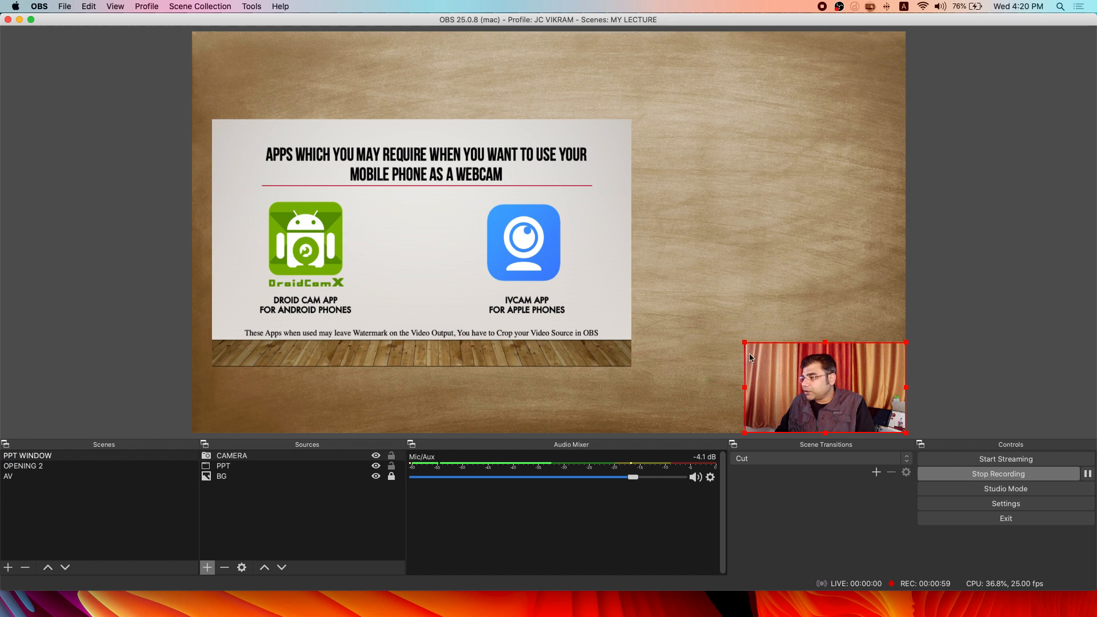
pyautogui.moveTo(744, 343); pyautogui.dragTo(539, 226)
pyautogui.moveTo(684, 341); pyautogui.dragTo(675, 238)
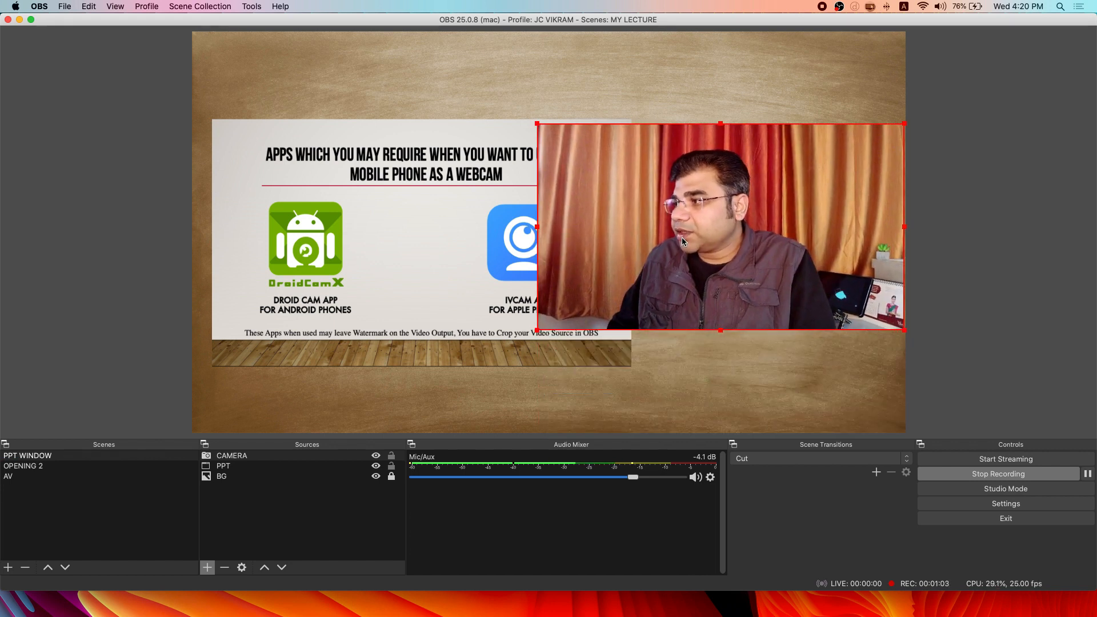
pyautogui.moveTo(538, 331); pyautogui.dragTo(723, 322)
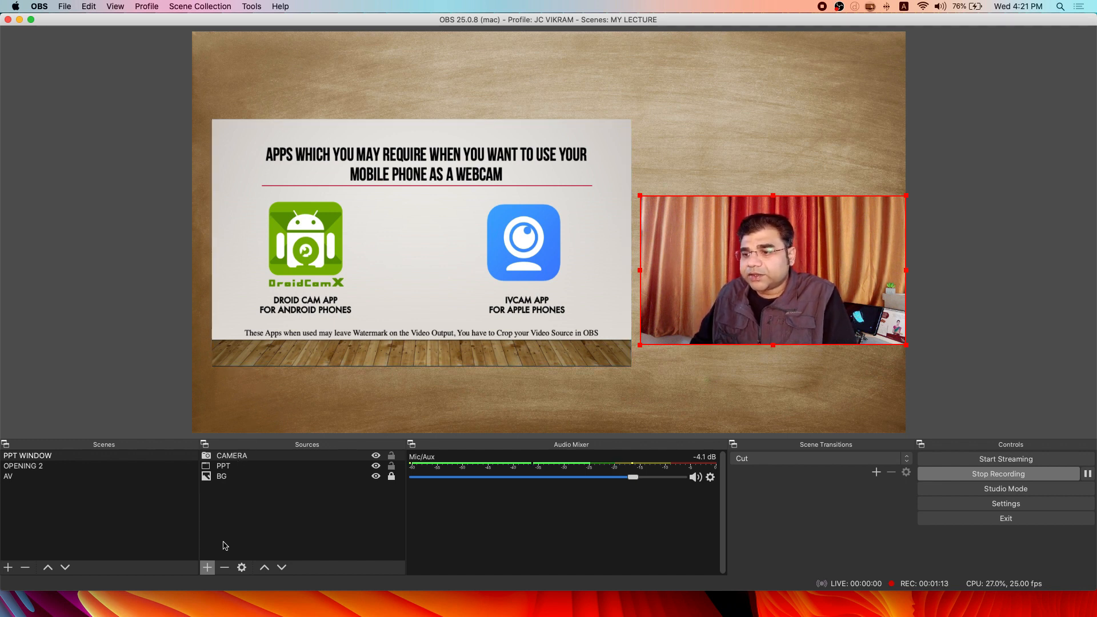
# Step: Add a new Image source to the PPT WINDOW scene under the suggested name Image
pyautogui.click(207, 569)
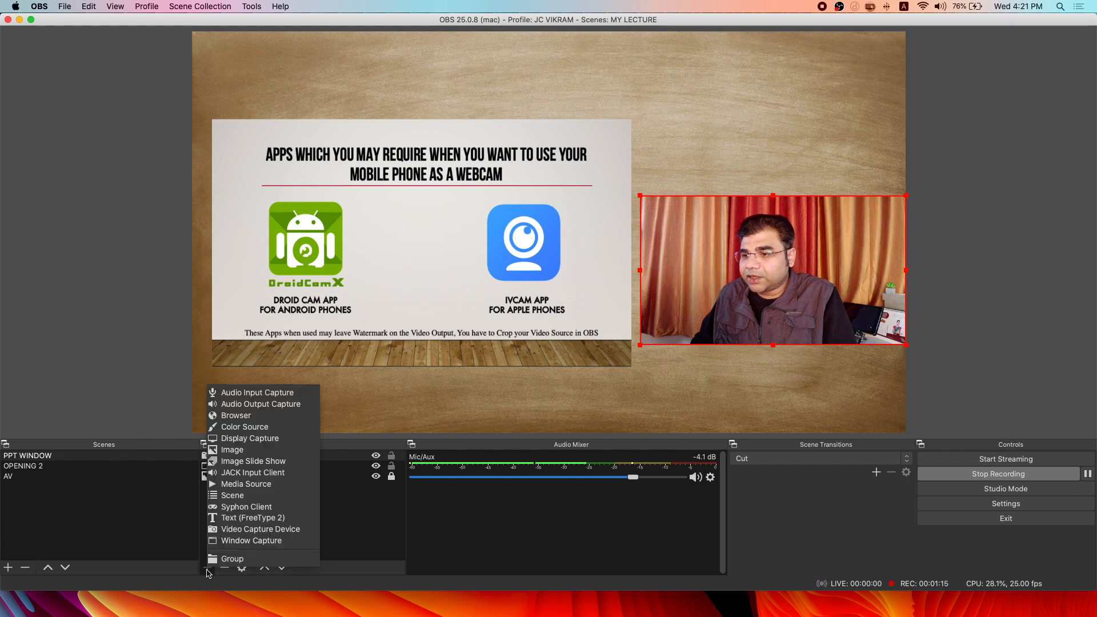
pyautogui.click(232, 450)
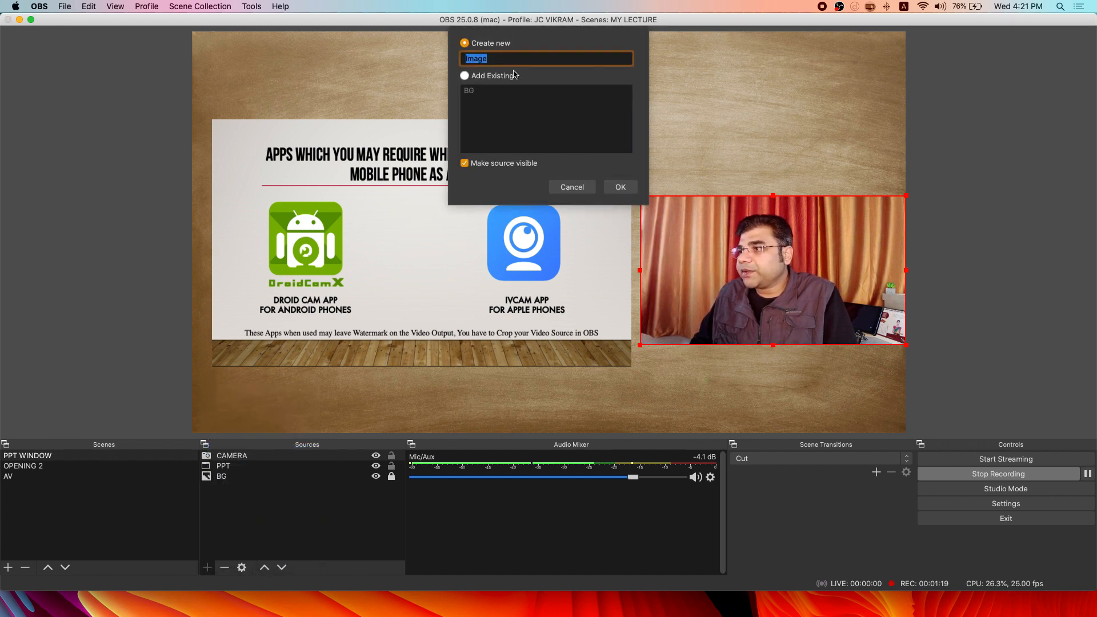
pyautogui.click(610, 187)
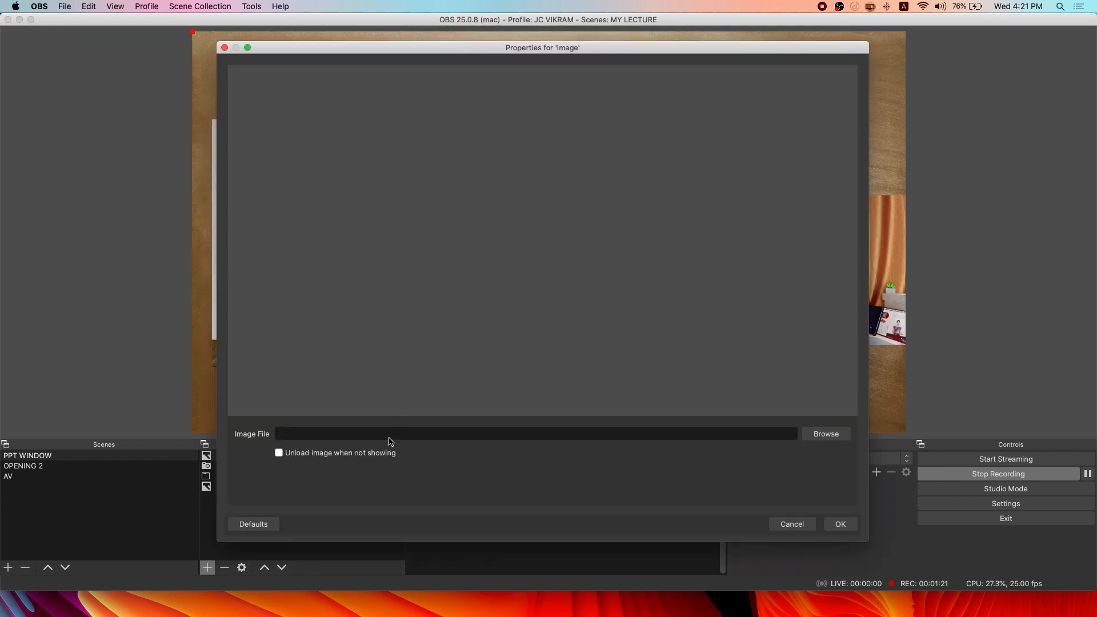
# Step: Browse for the image file in the untitled folder within the video lectures preparation folder on MY MAC D DRIVE
pyautogui.click(813, 438)
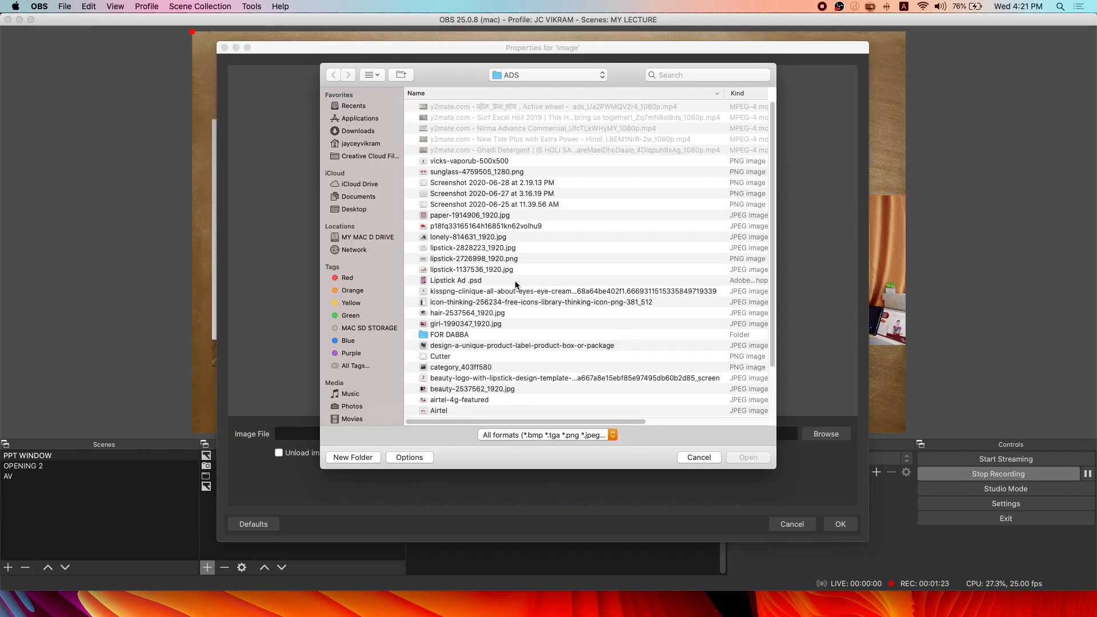
pyautogui.scroll(-3, 457, 355)
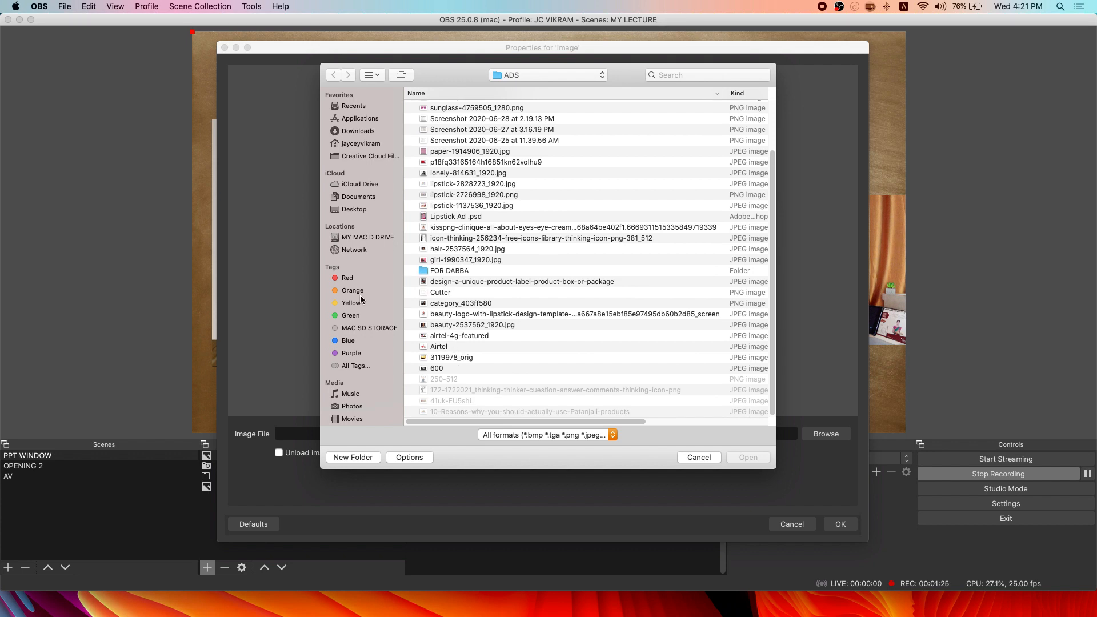
pyautogui.click(366, 237)
pyautogui.scroll(-2, 465, 266)
pyautogui.scroll(2, 477, 286)
pyautogui.doubleClick(478, 109)
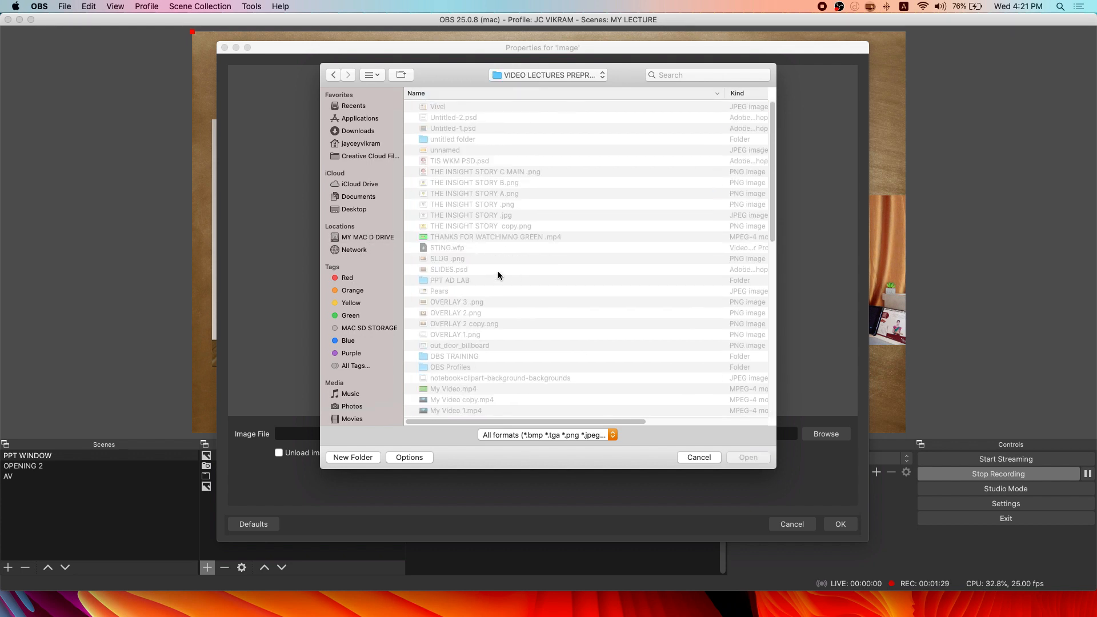
pyautogui.scroll(-10, 489, 359)
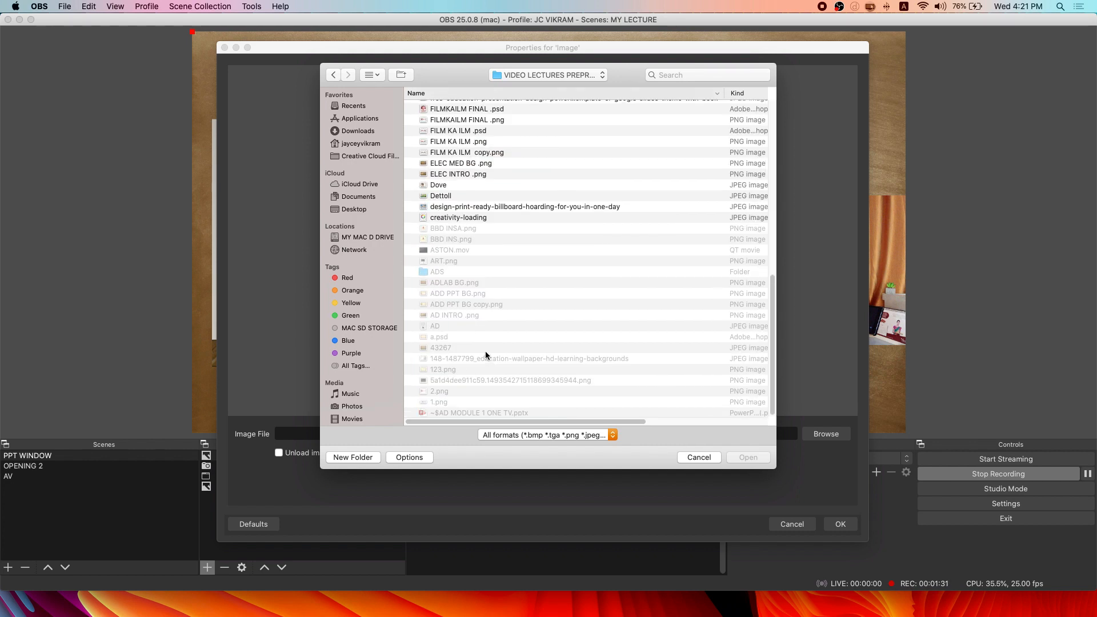
pyautogui.scroll(-1, 480, 346)
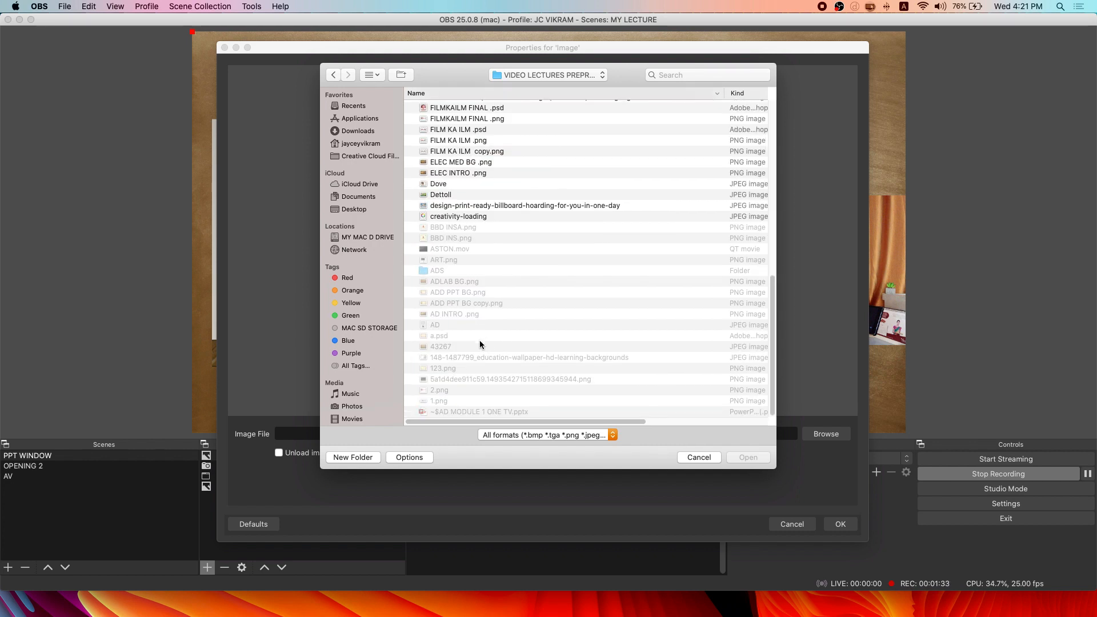
pyautogui.scroll(5, 478, 361)
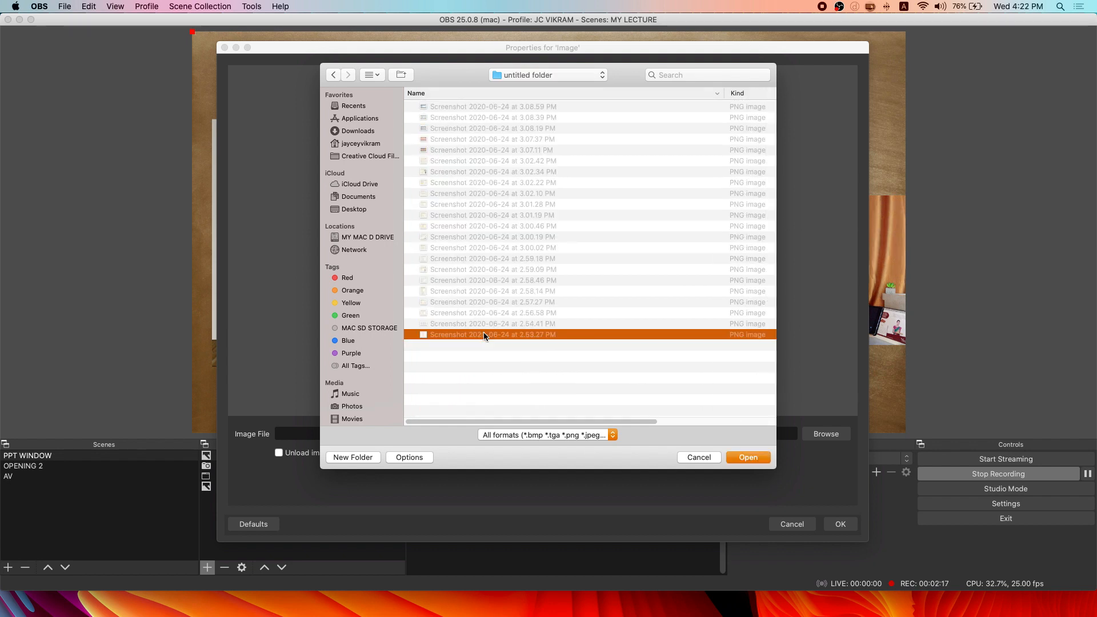
# Step: Preview and load Screenshot 2020-06-24 at 2.53.27 PM.png into the Image source, and scale it down over the slide area
pyautogui.press('space')
pyautogui.press('space')
pyautogui.press('space')
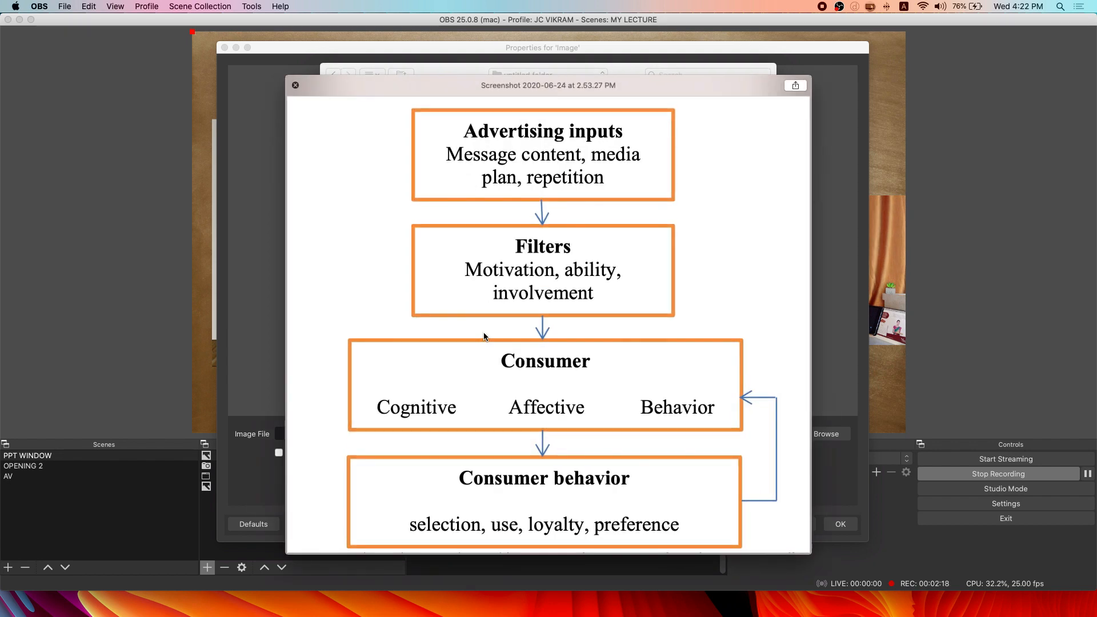
pyautogui.press('space')
pyautogui.click(479, 326)
pyautogui.click(481, 334)
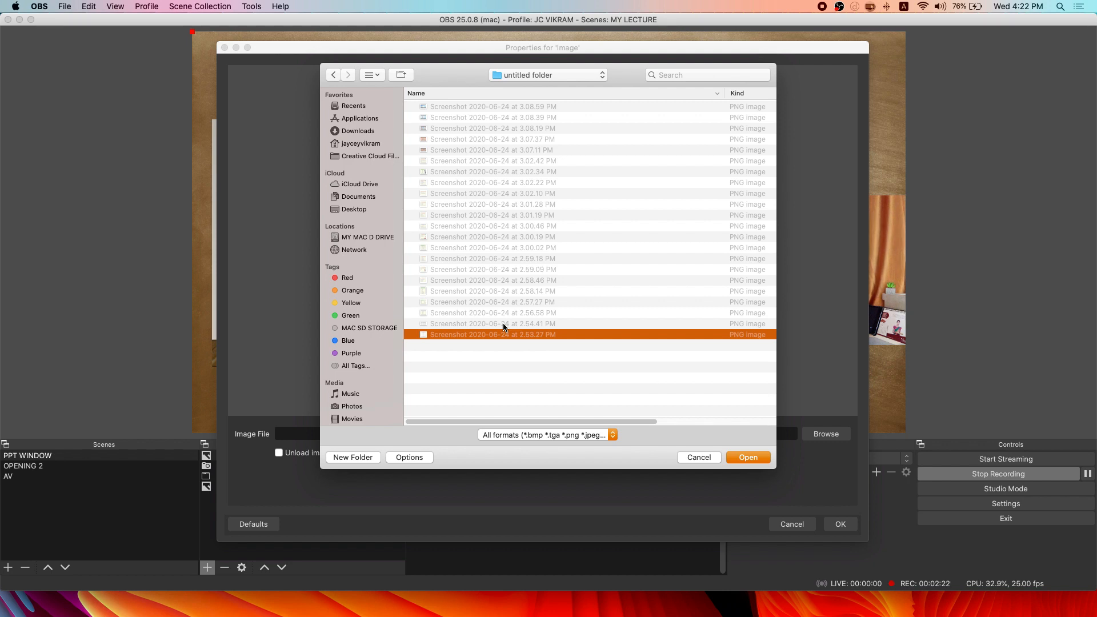
pyautogui.click(748, 457)
pyautogui.click(840, 524)
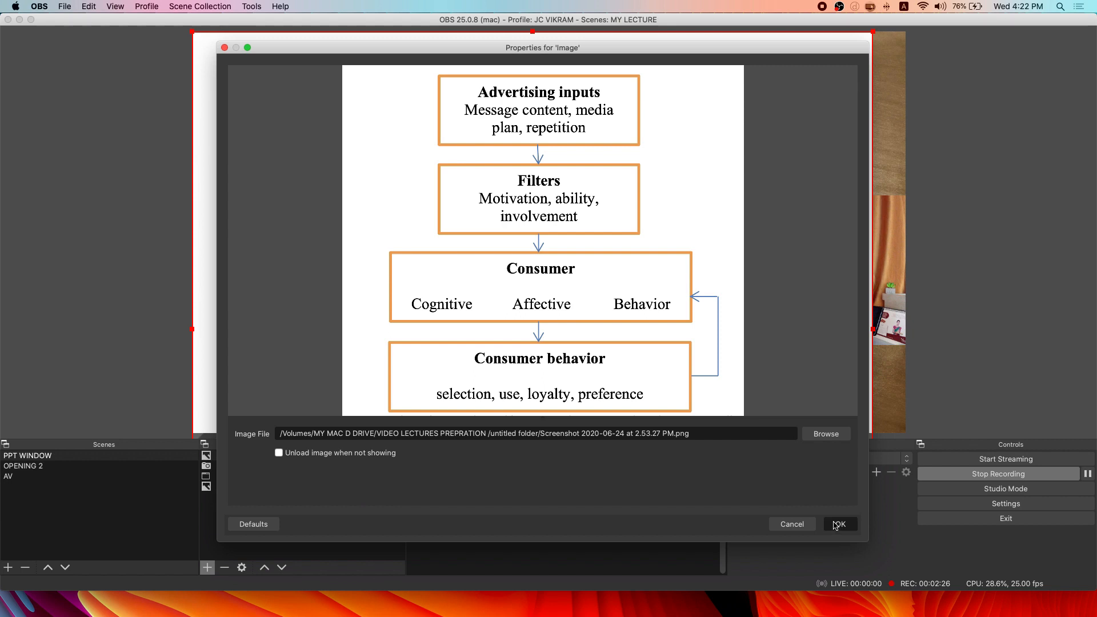
pyautogui.moveTo(205, 39); pyautogui.dragTo(309, 98)
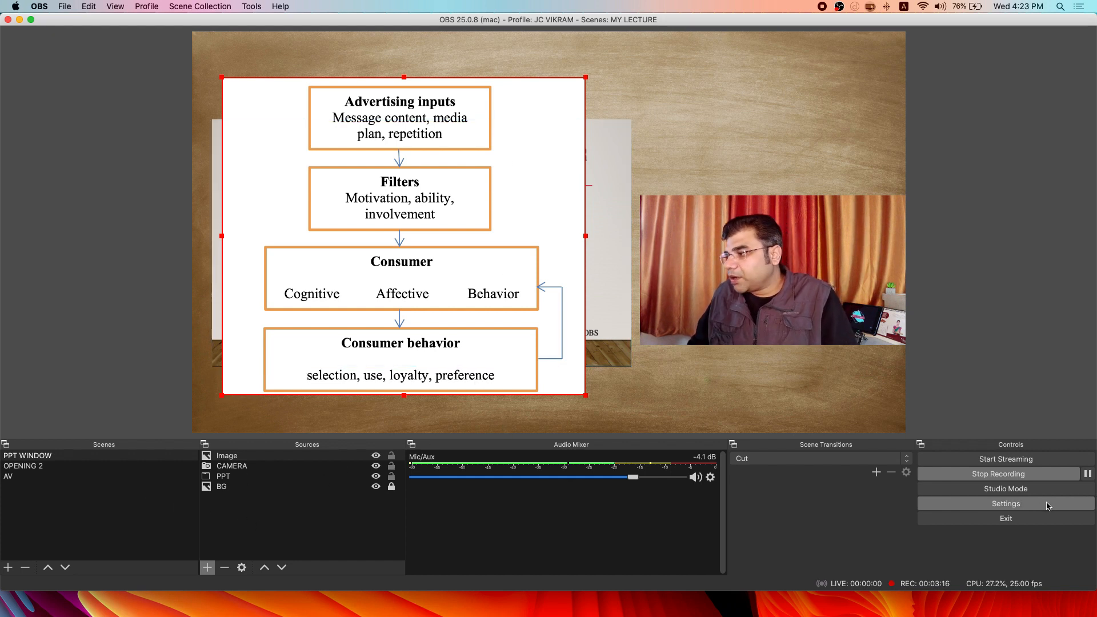
# Step: Stop the recording and try Studio Mode with the AV scene in preview, including its transition slider, before leaving the mode
pyautogui.click(1019, 479)
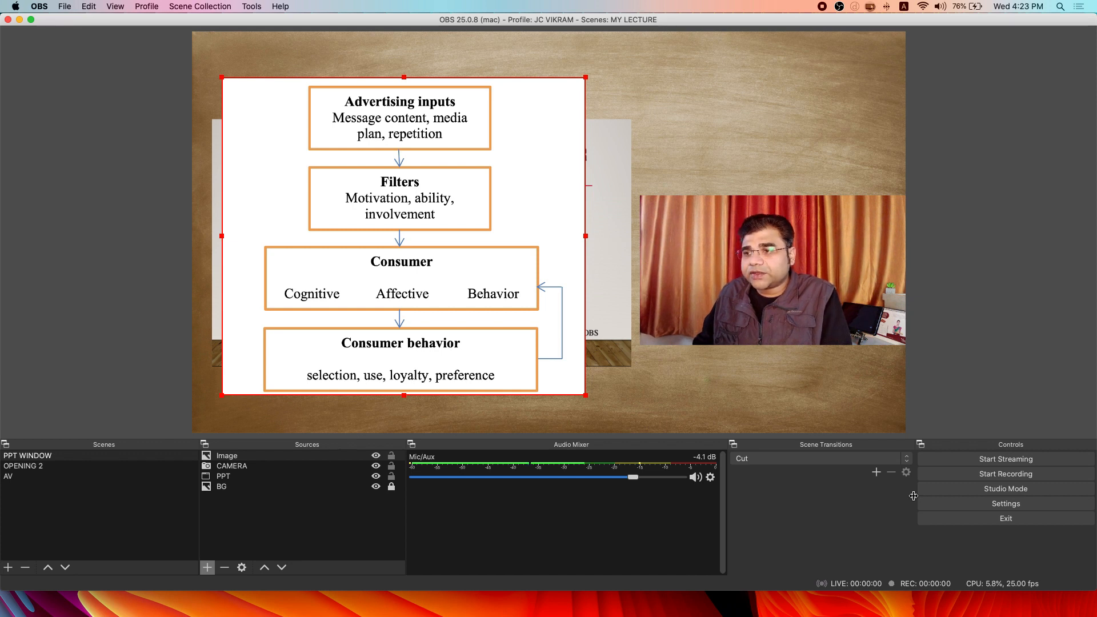
pyautogui.click(974, 494)
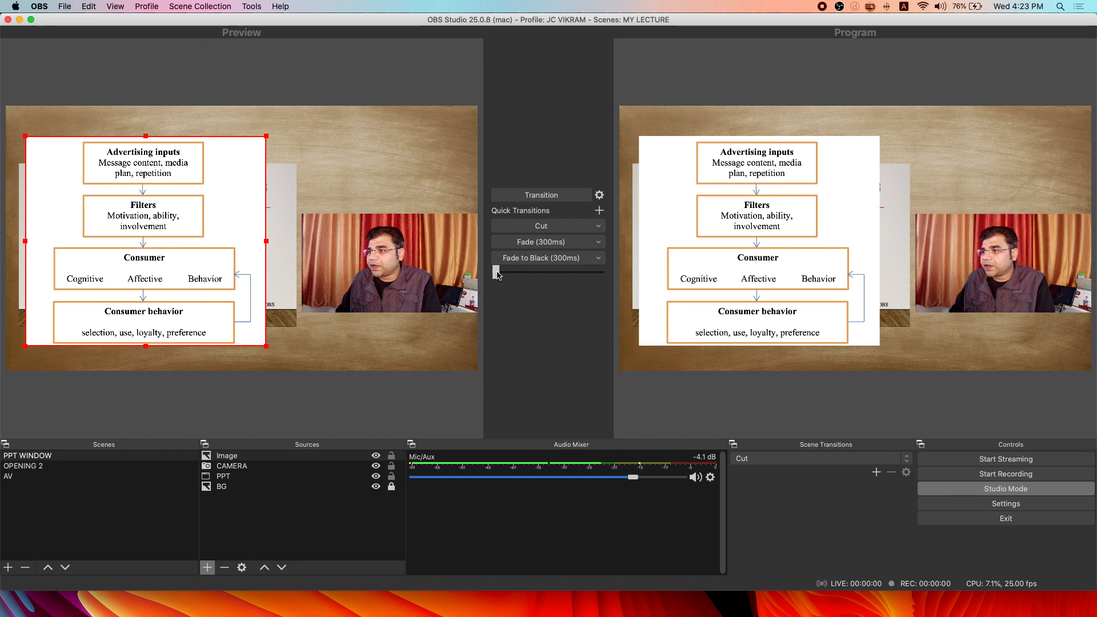
pyautogui.click(55, 475)
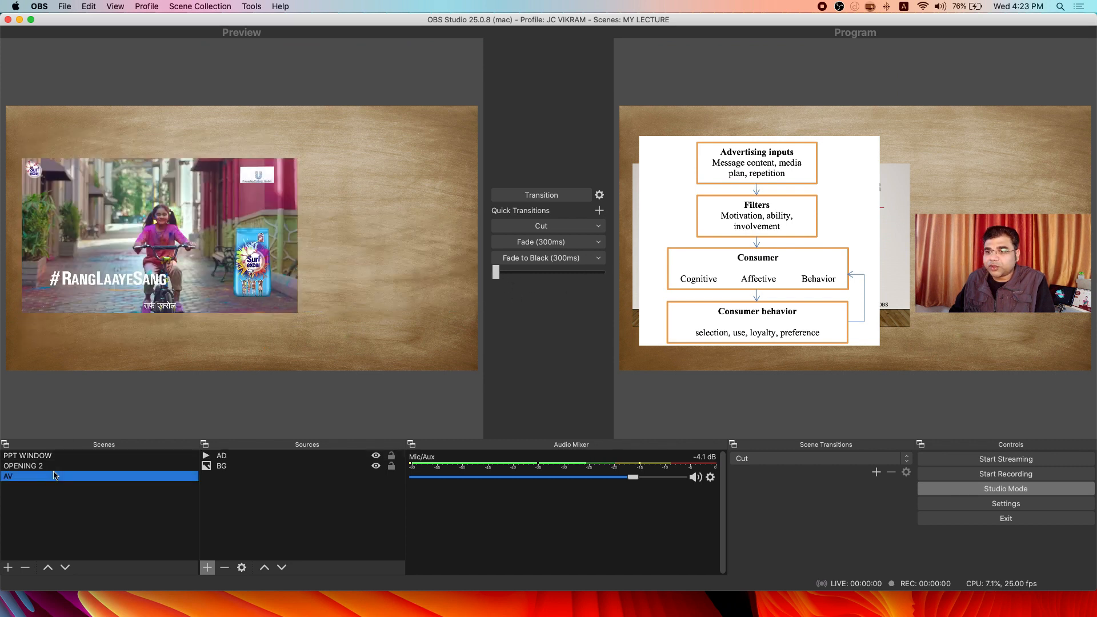
pyautogui.moveTo(497, 273); pyautogui.dragTo(474, 283)
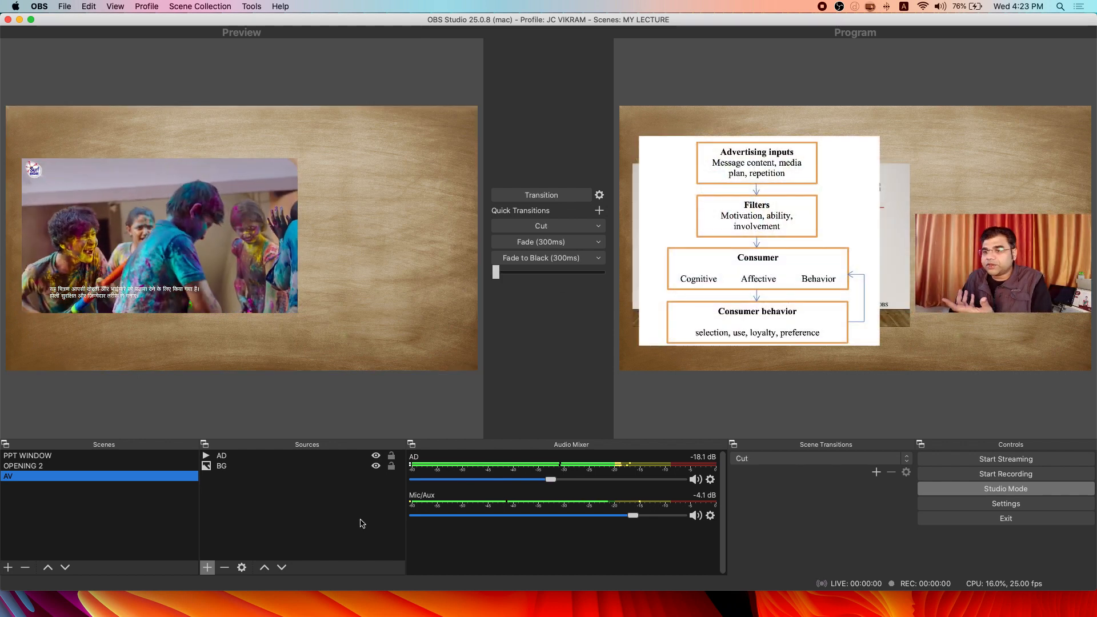
pyautogui.click(959, 494)
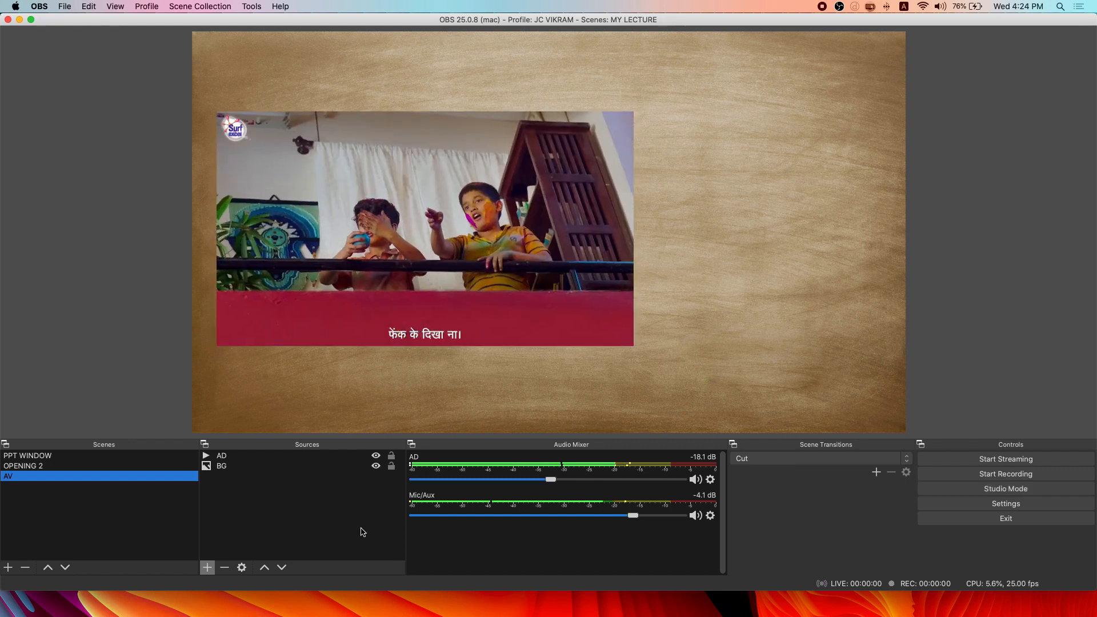
# Step: Check the source types available for the AV scene and switch to the OPENING 2 scene
pyautogui.click(207, 567)
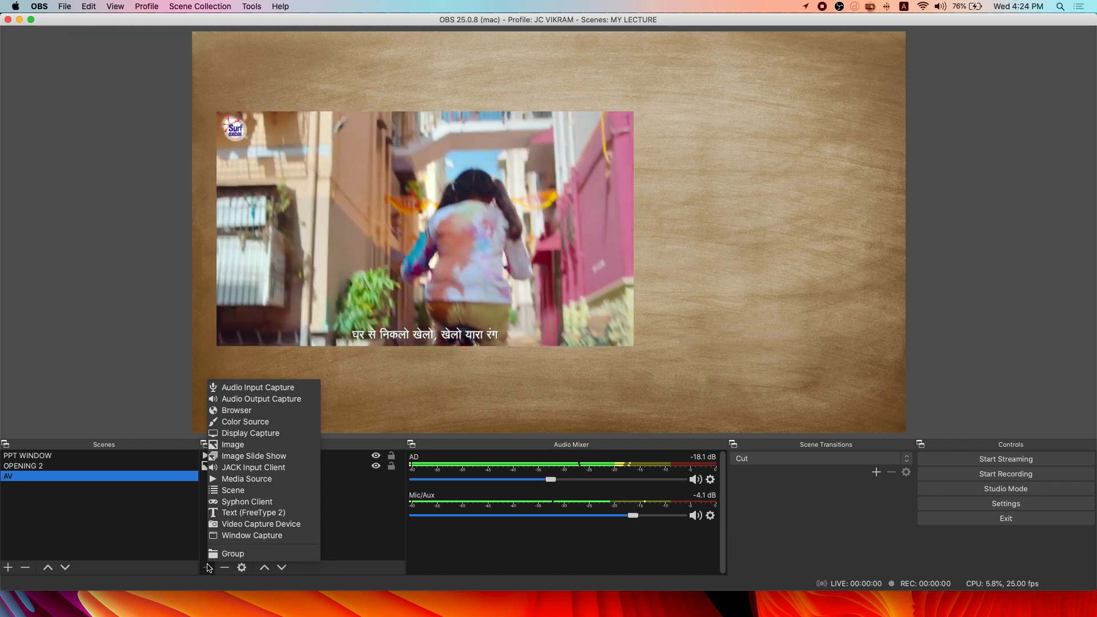
pyautogui.click(34, 460)
pyautogui.click(35, 466)
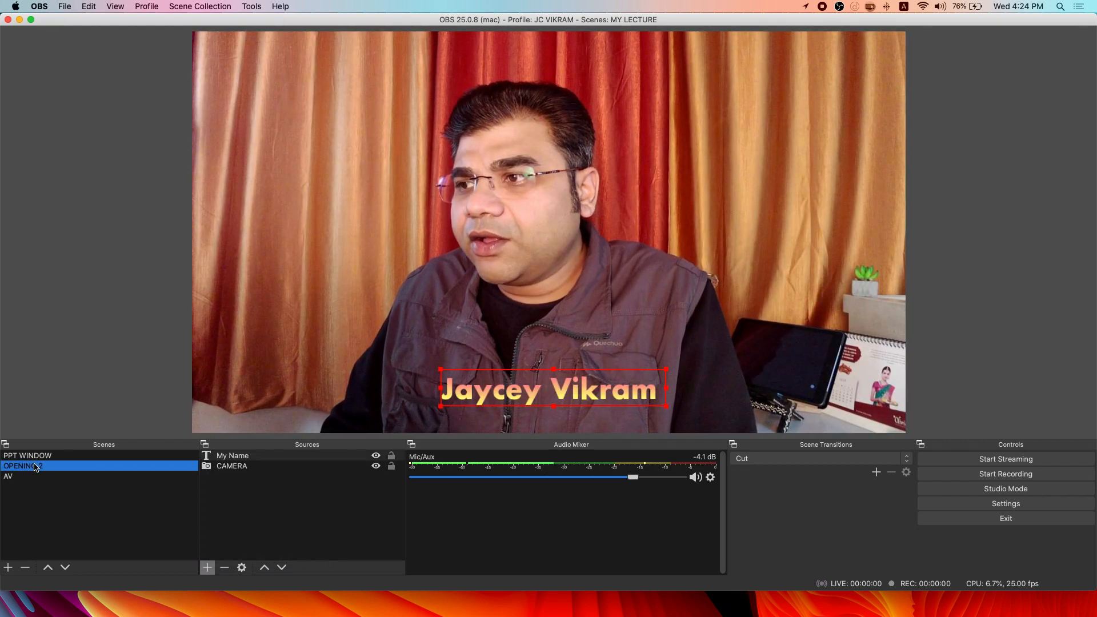